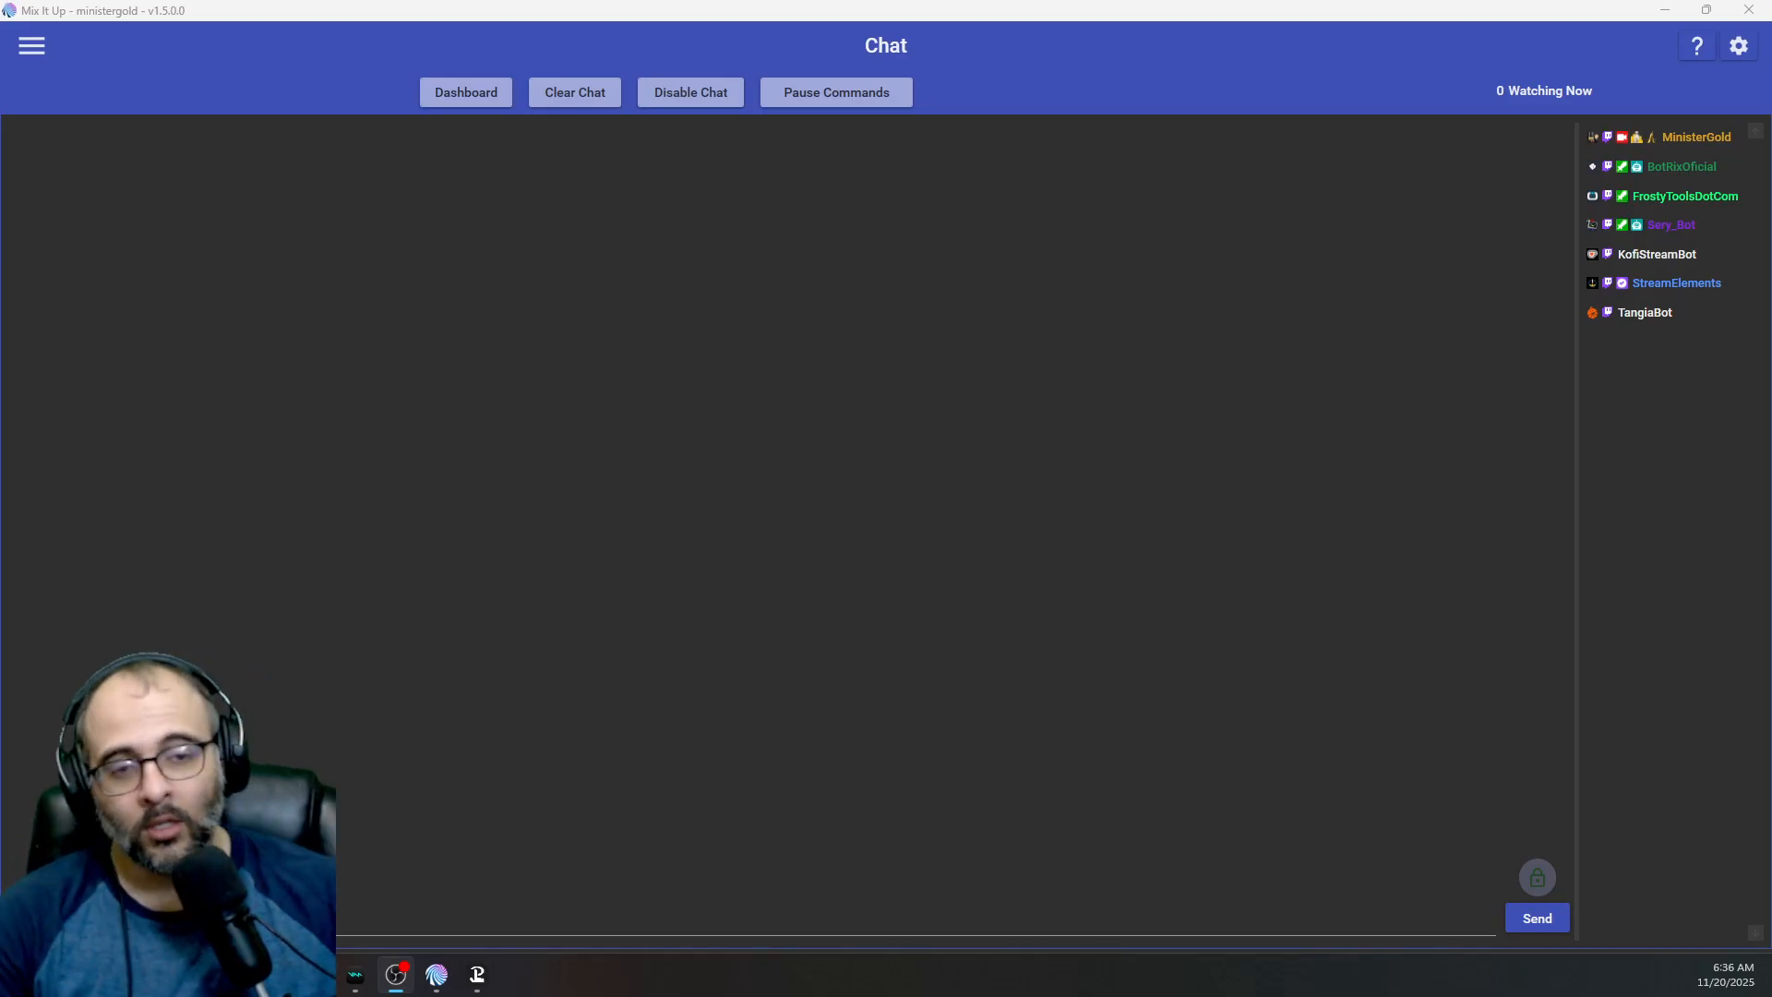
Bring the Stream Chat window over the main Chat page and position it so its message box is fully visible.
{"action": "left_click_drag", "start_coordinate": [1770, 259], "coordinate": [1297, 43]}
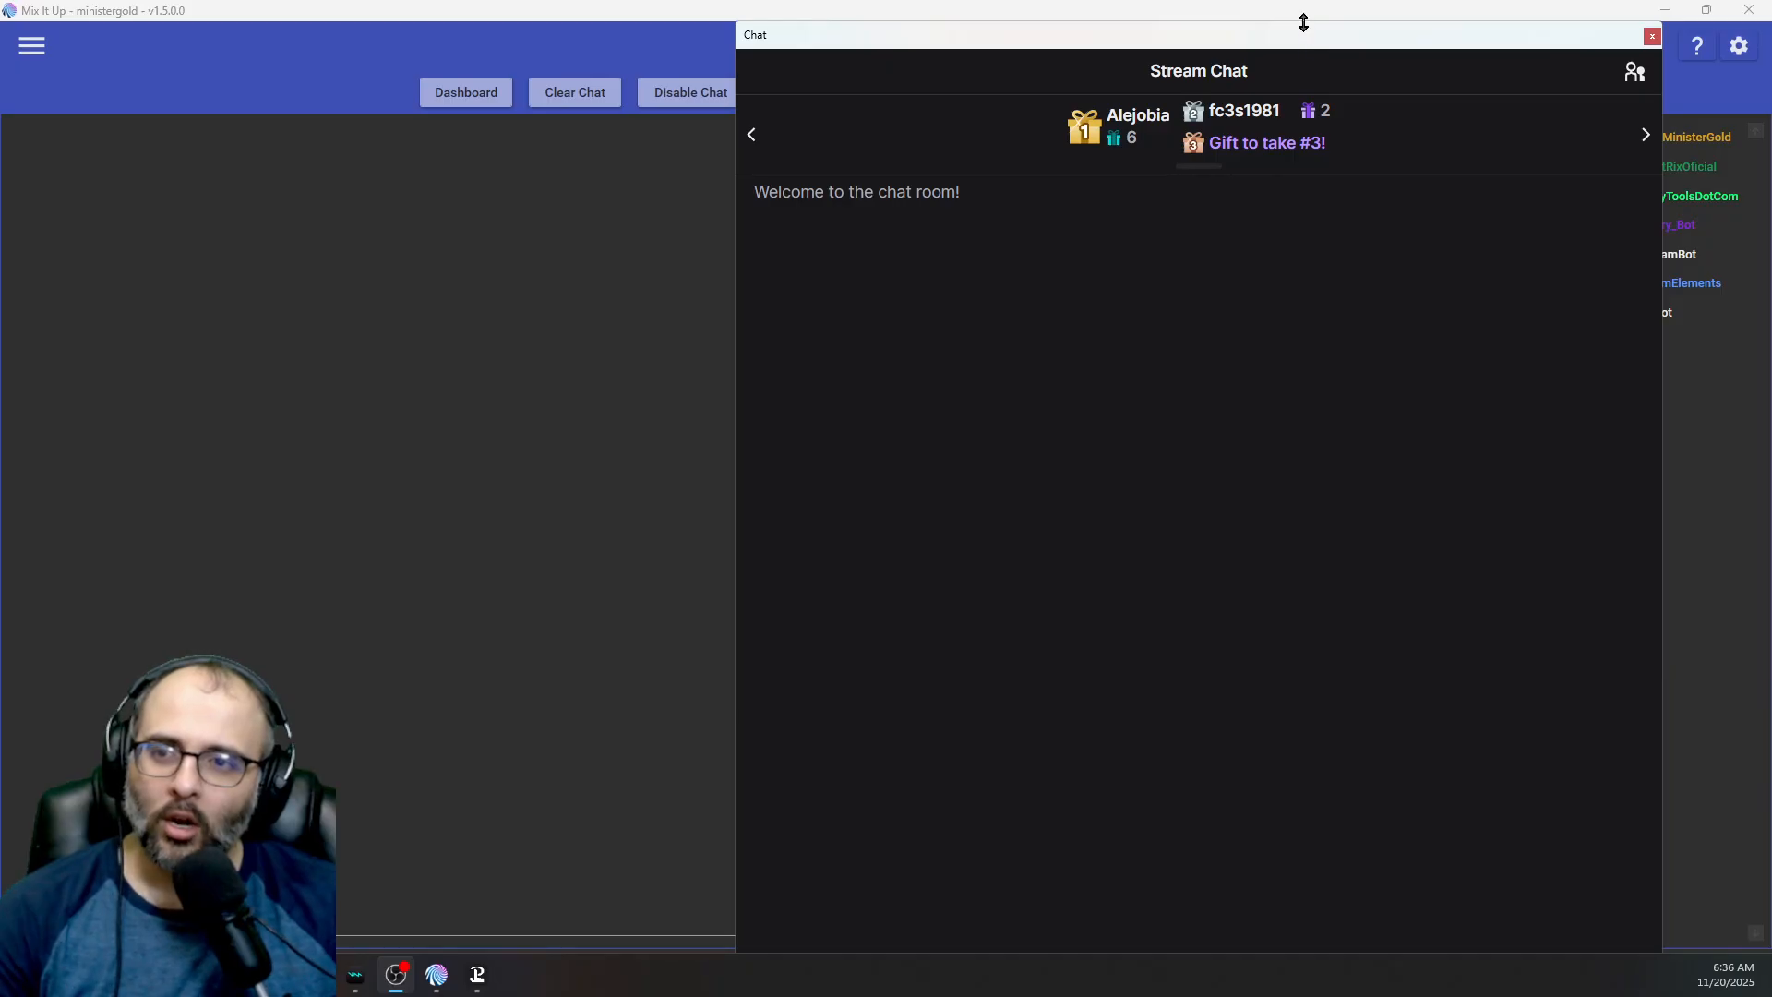
{"action": "left_click_drag", "start_coordinate": [1303, 22], "coordinate": [1391, 505]}
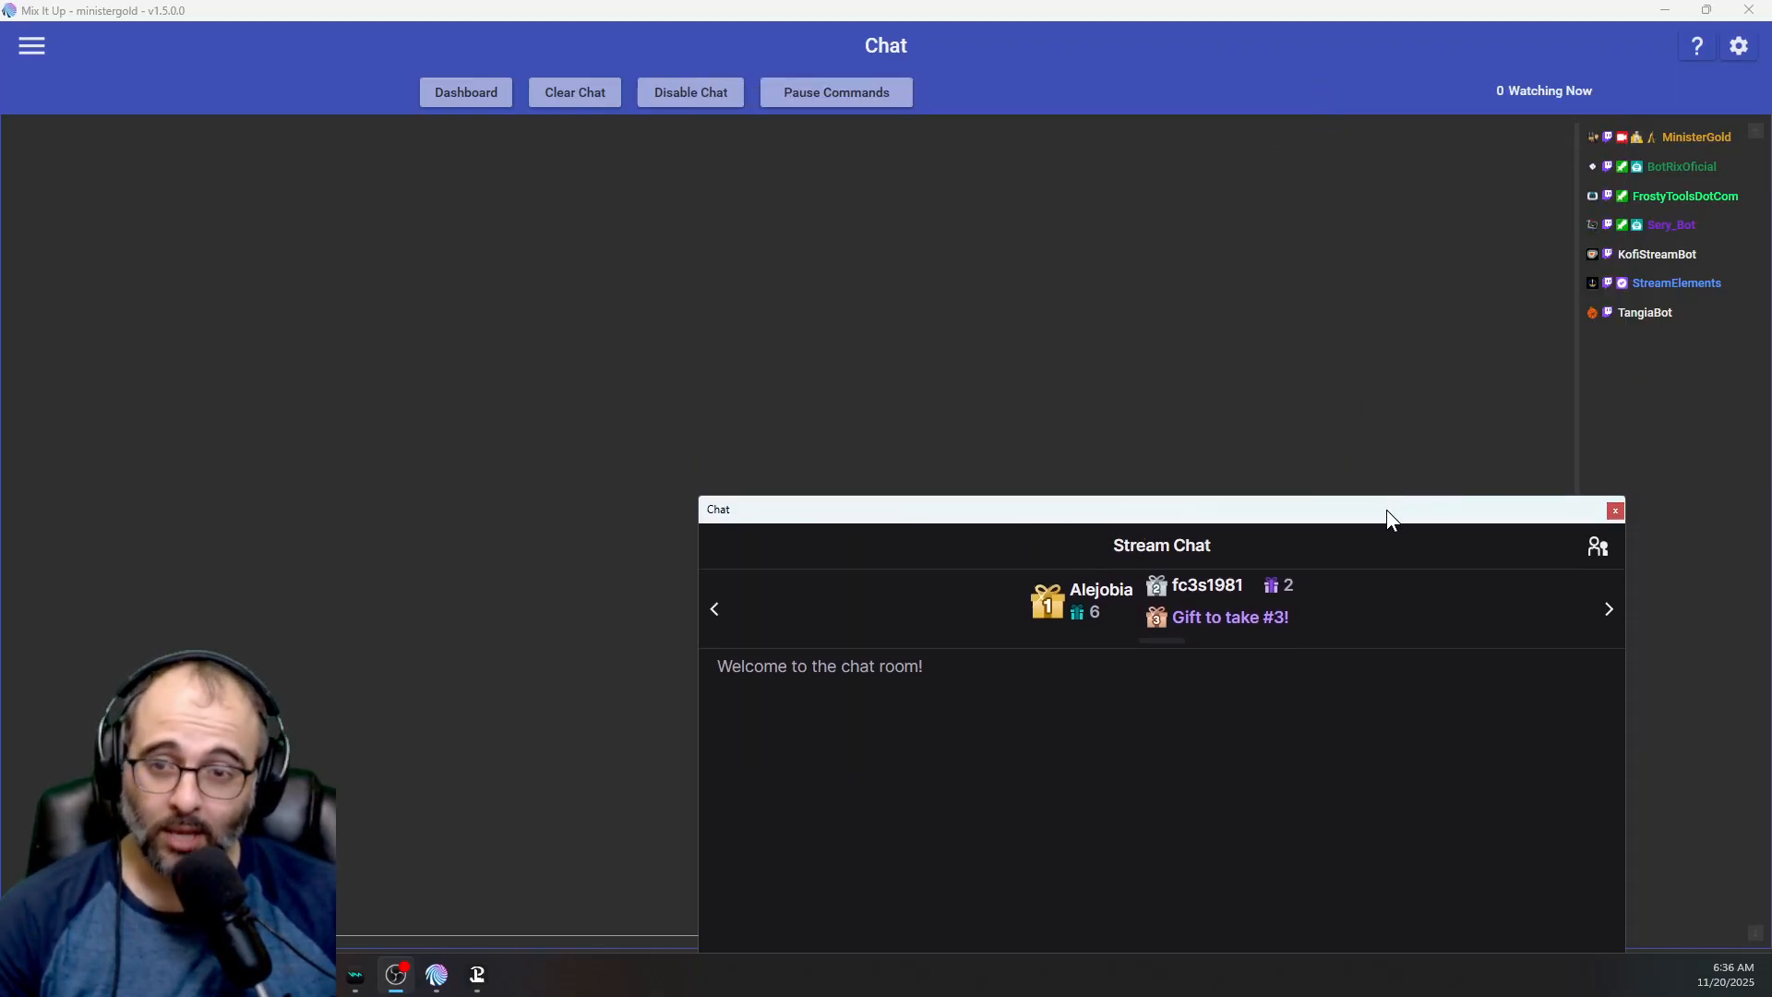
{"action": "left_click_drag", "start_coordinate": [1389, 518], "coordinate": [1372, 163]}
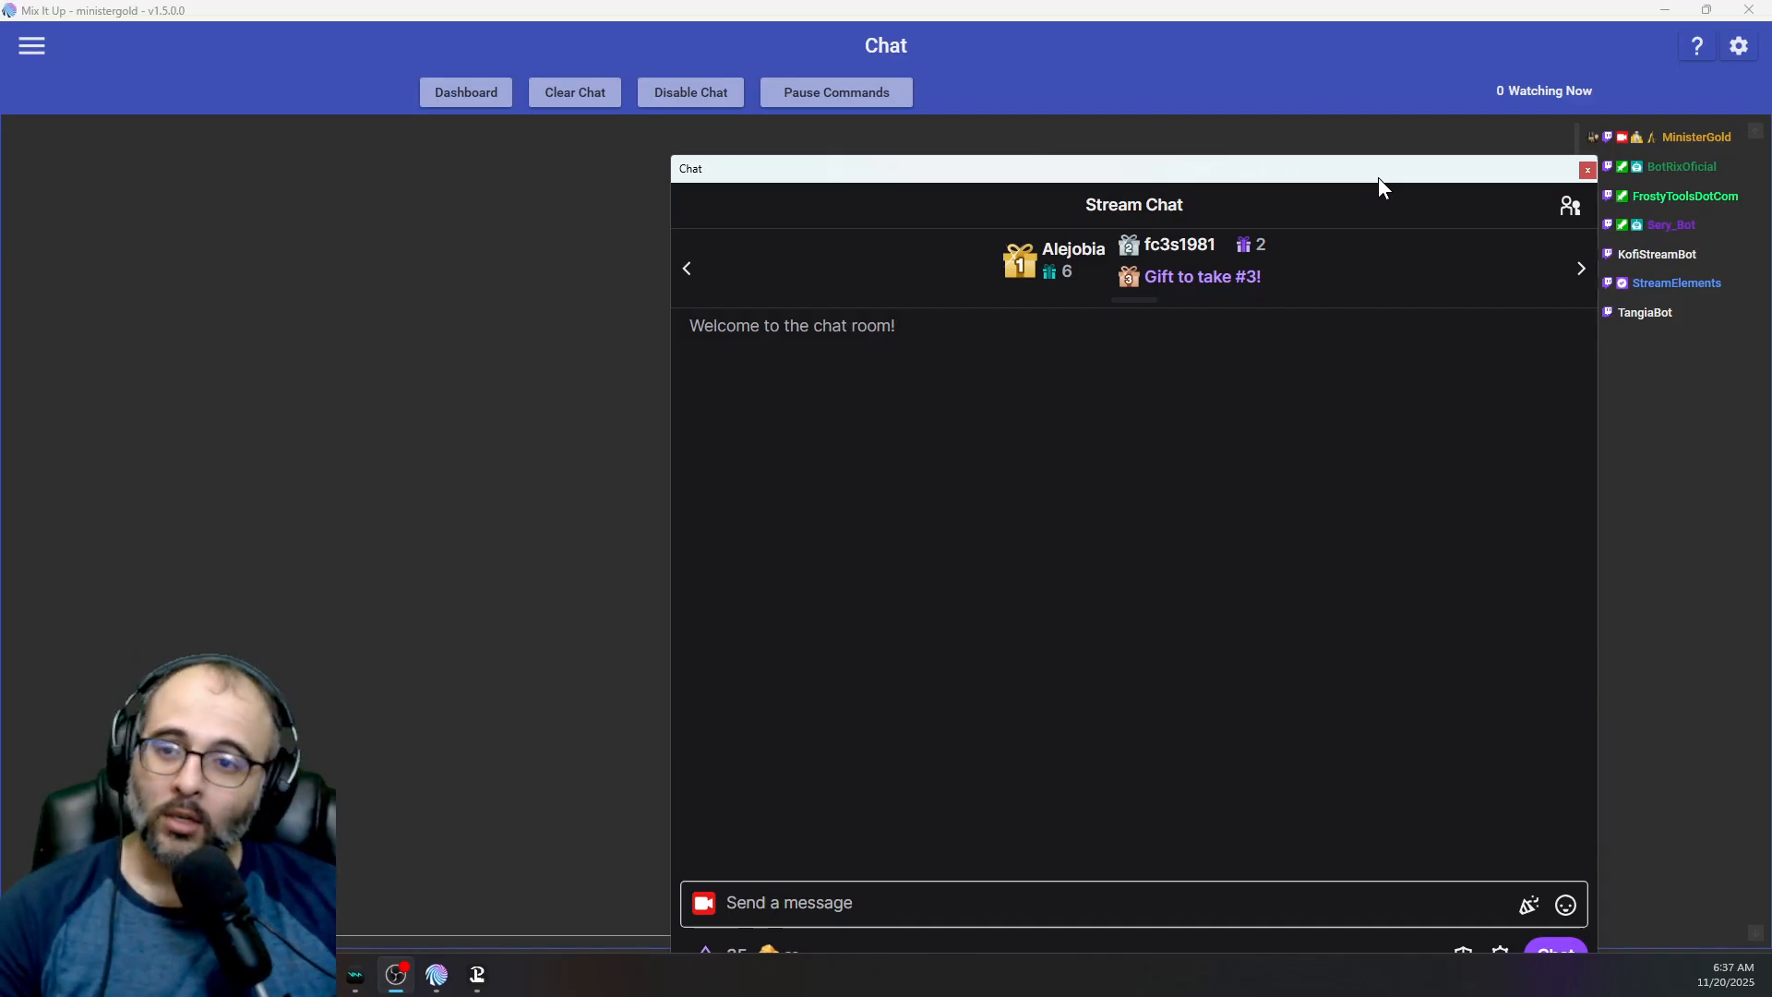
{"action": "left_click_drag", "start_coordinate": [1379, 185], "coordinate": [1384, 101]}
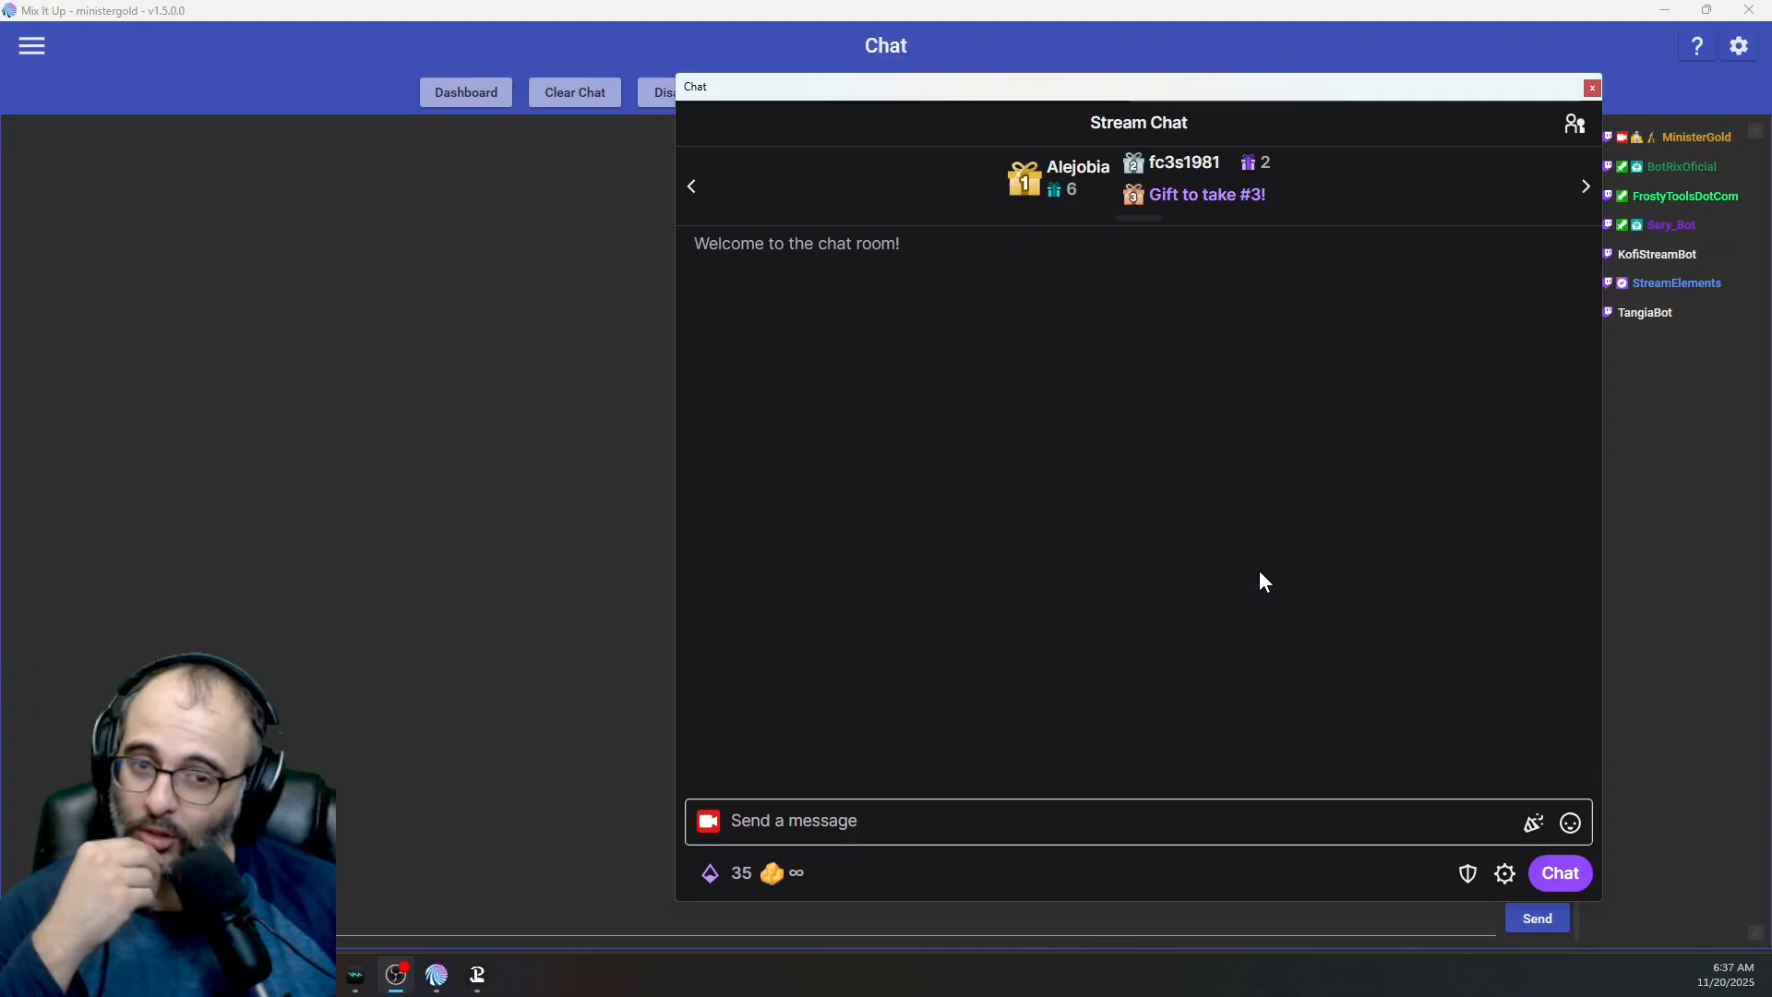
Send the command "!steam Terminator 2D No Fate" in the stream chat.
{"action": "left_click", "coordinate": [1337, 815]}
{"action": "type", "text": "!"}
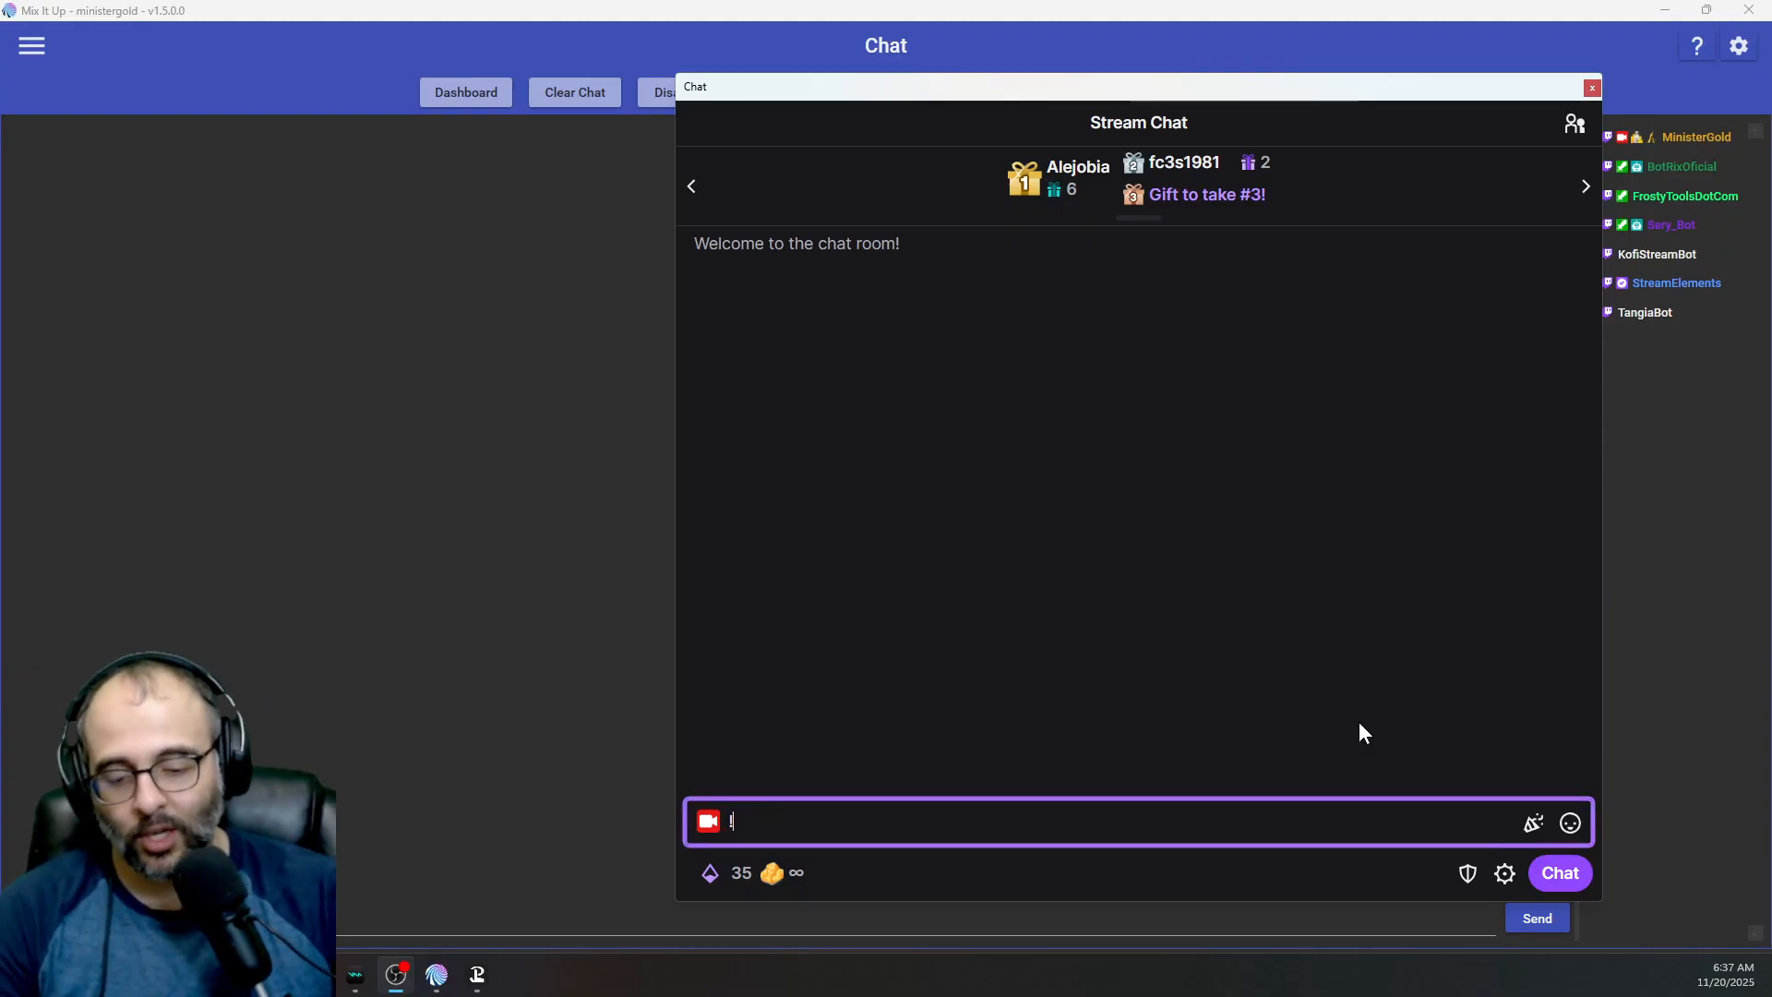
{"action": "type", "text": "steam"}
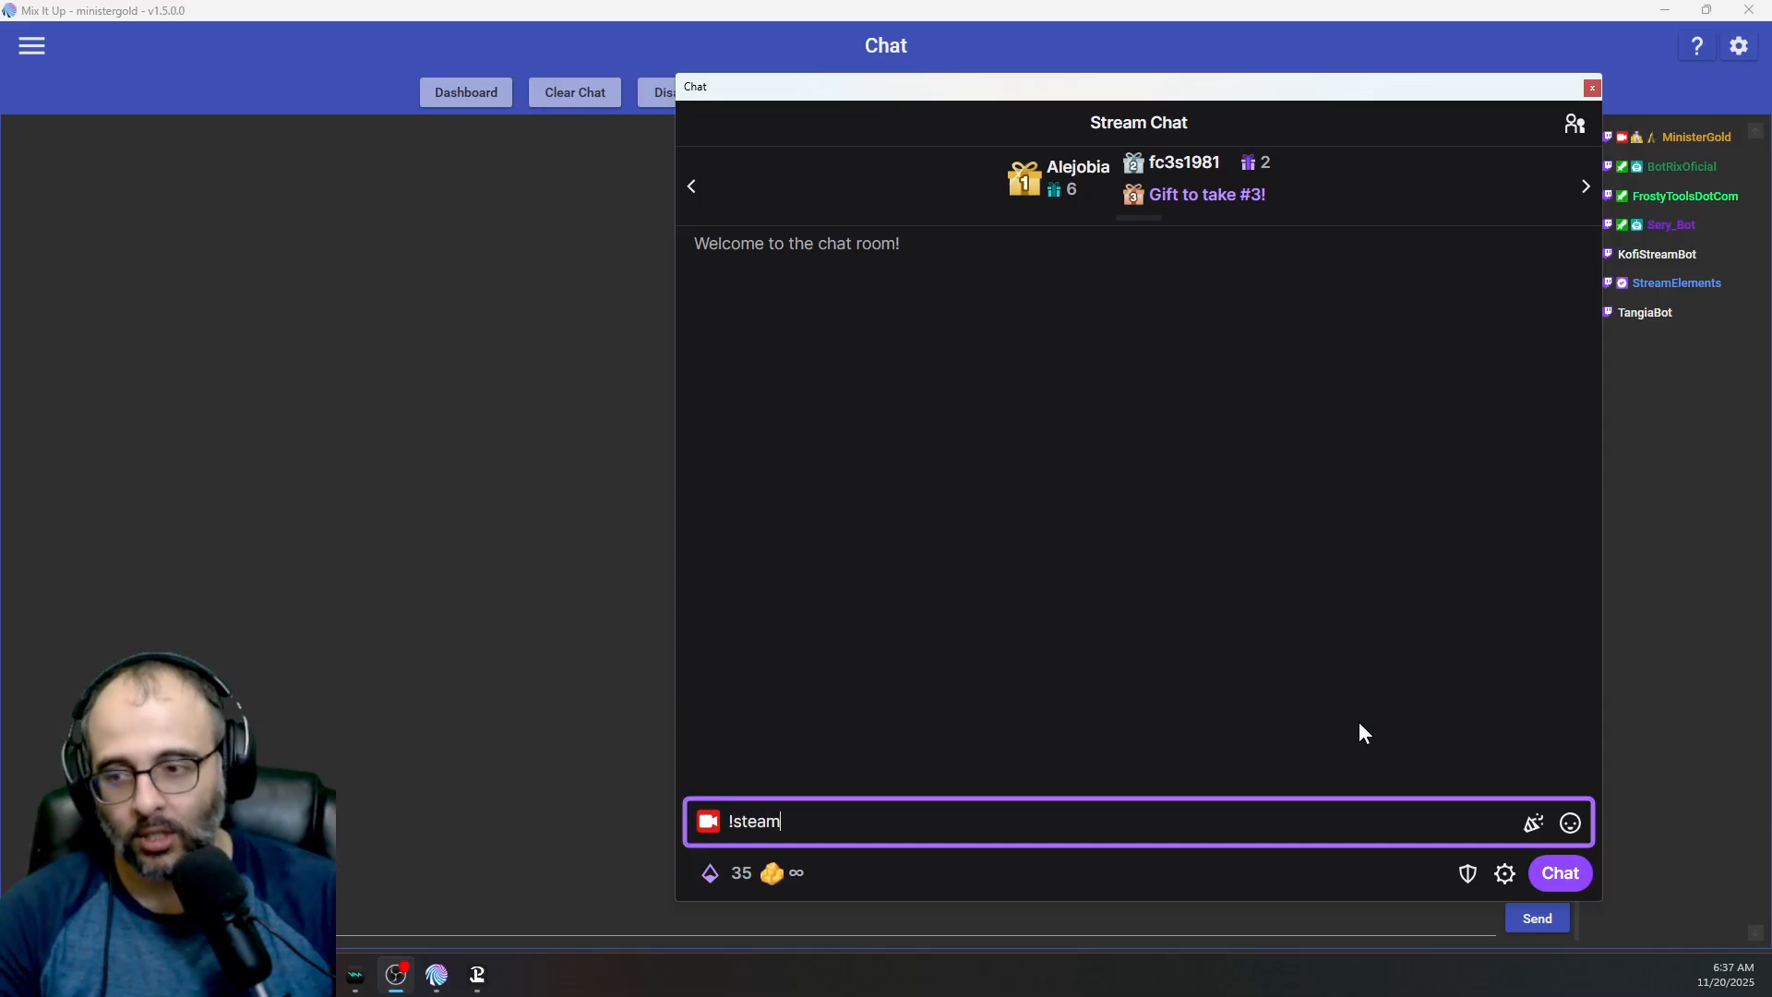
{"action": "type", "text": " Terminator 2D No Fate"}
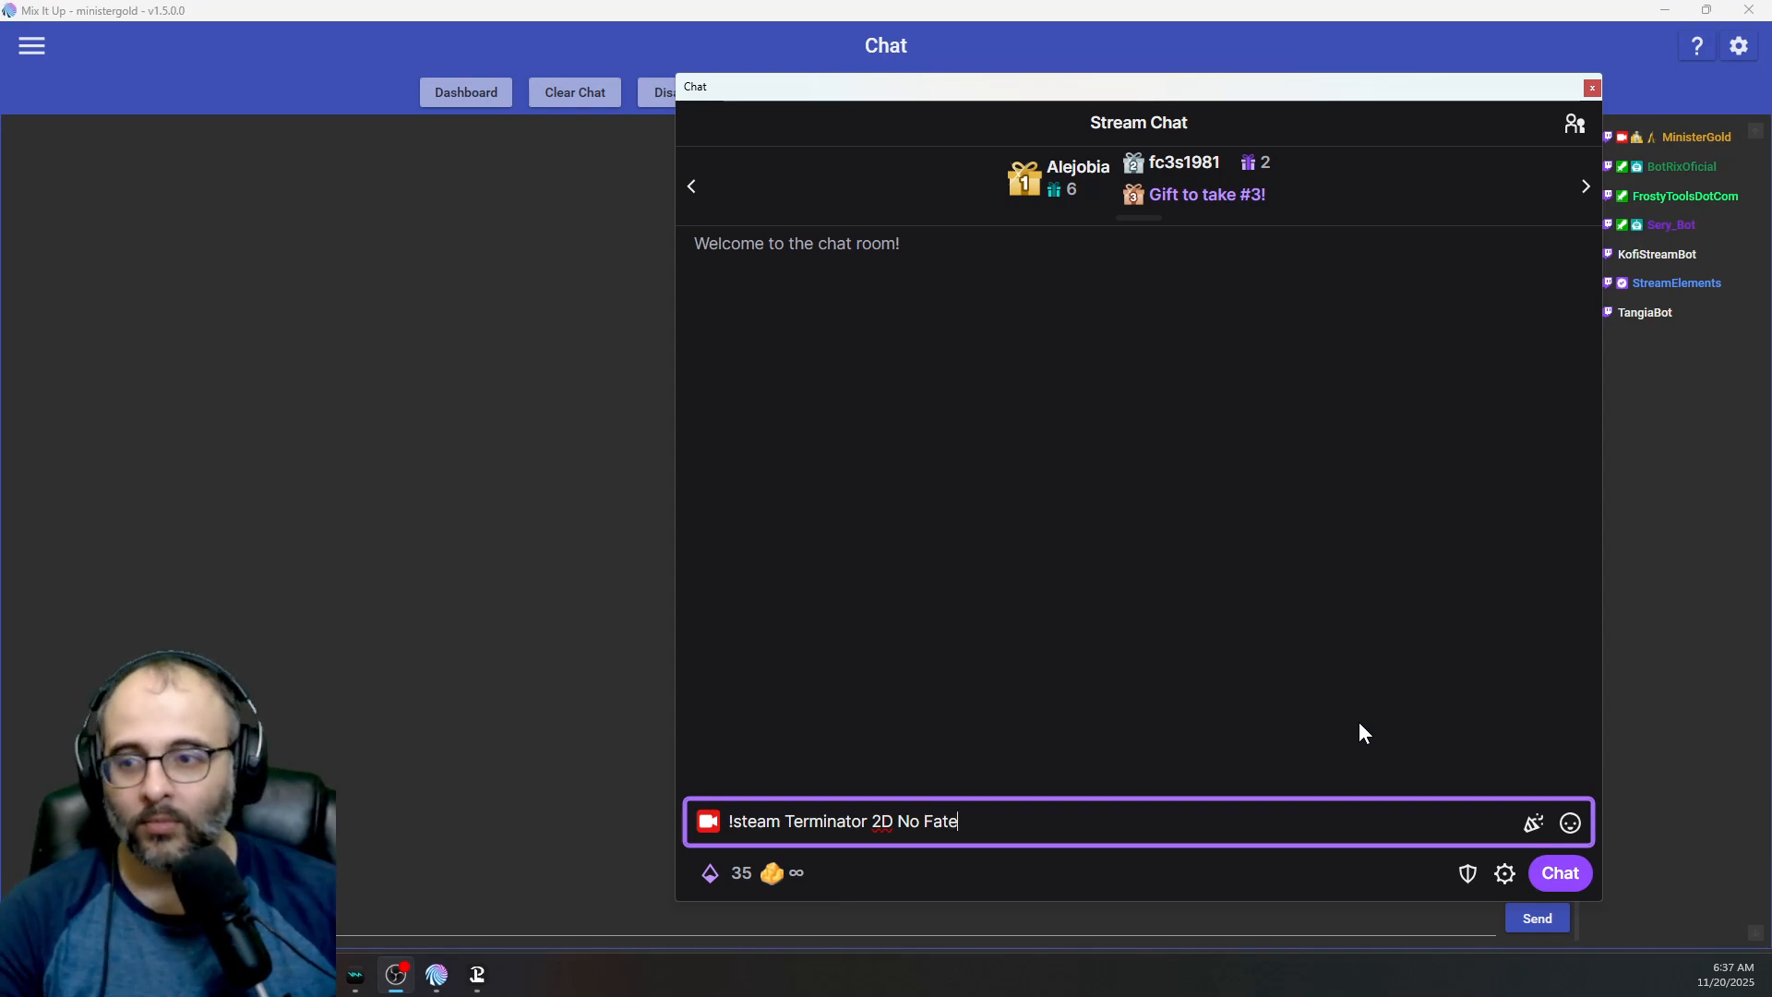
{"action": "left_click_drag", "start_coordinate": [1371, 96], "coordinate": [1448, 96]}
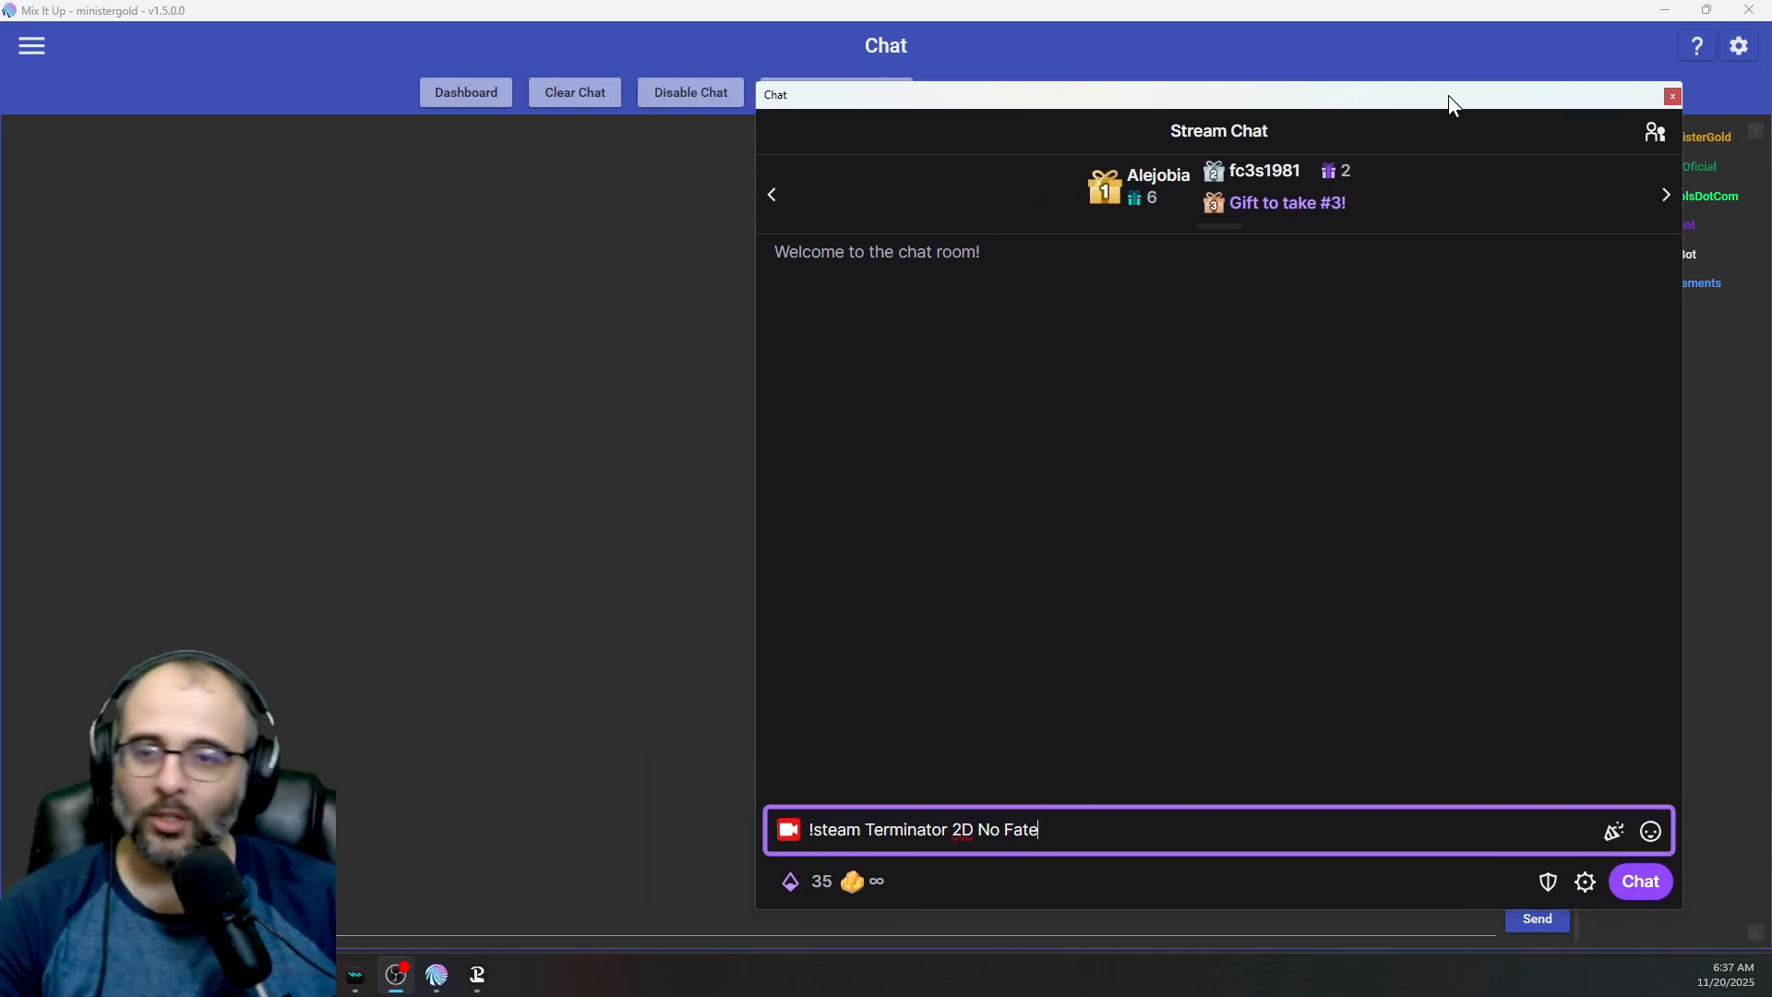
{"action": "left_click", "coordinate": [1368, 824]}
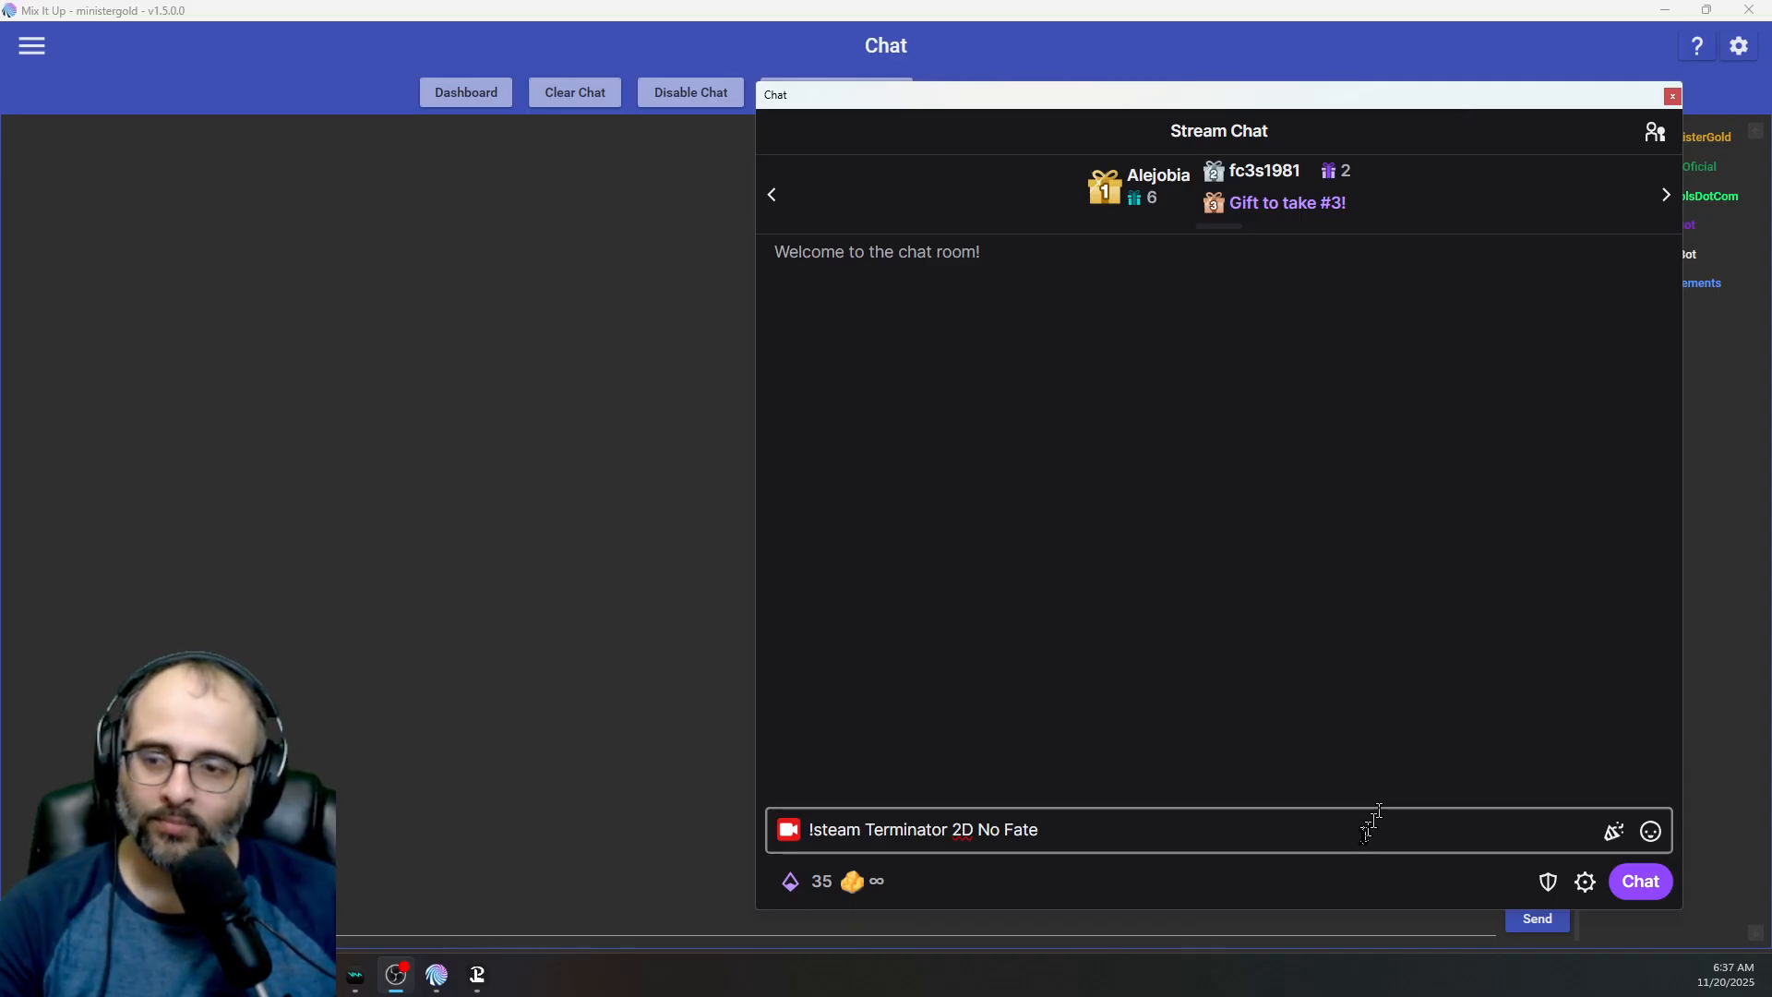
{"action": "key", "text": "Return"}
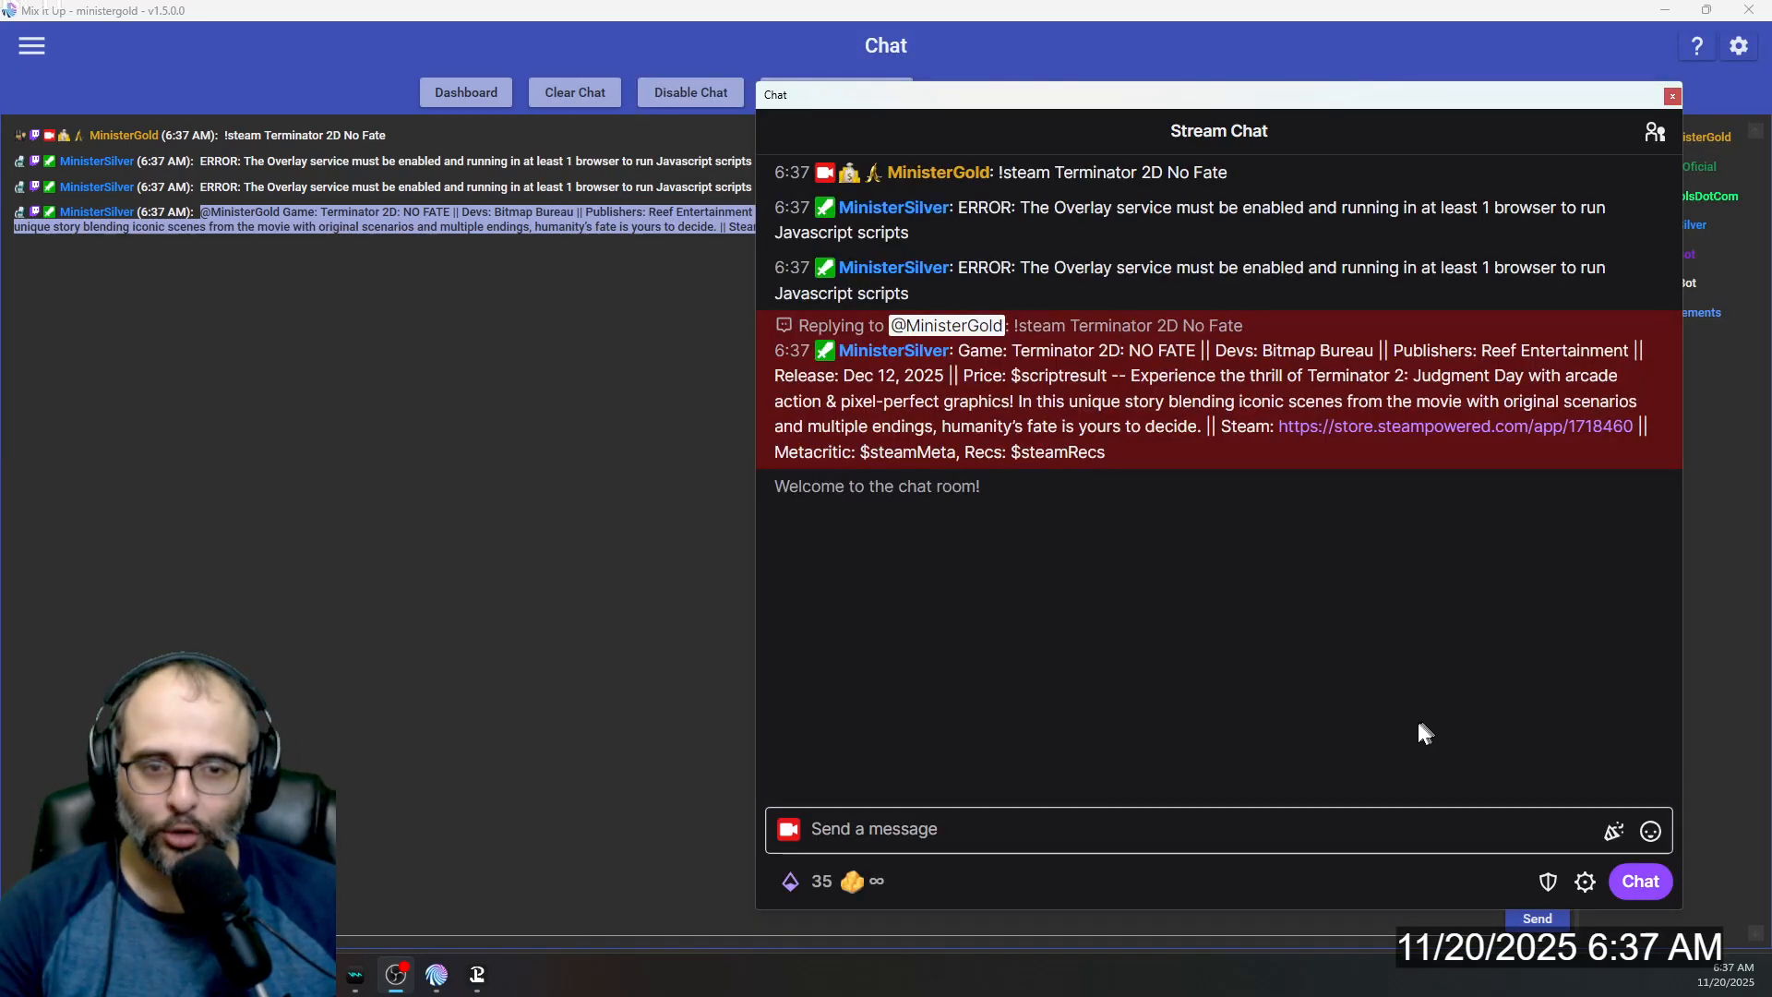
Examine the game title, publisher, release date and price fields in the bot's Terminator 2D reply.
{"action": "left_click", "coordinate": [1343, 829]}
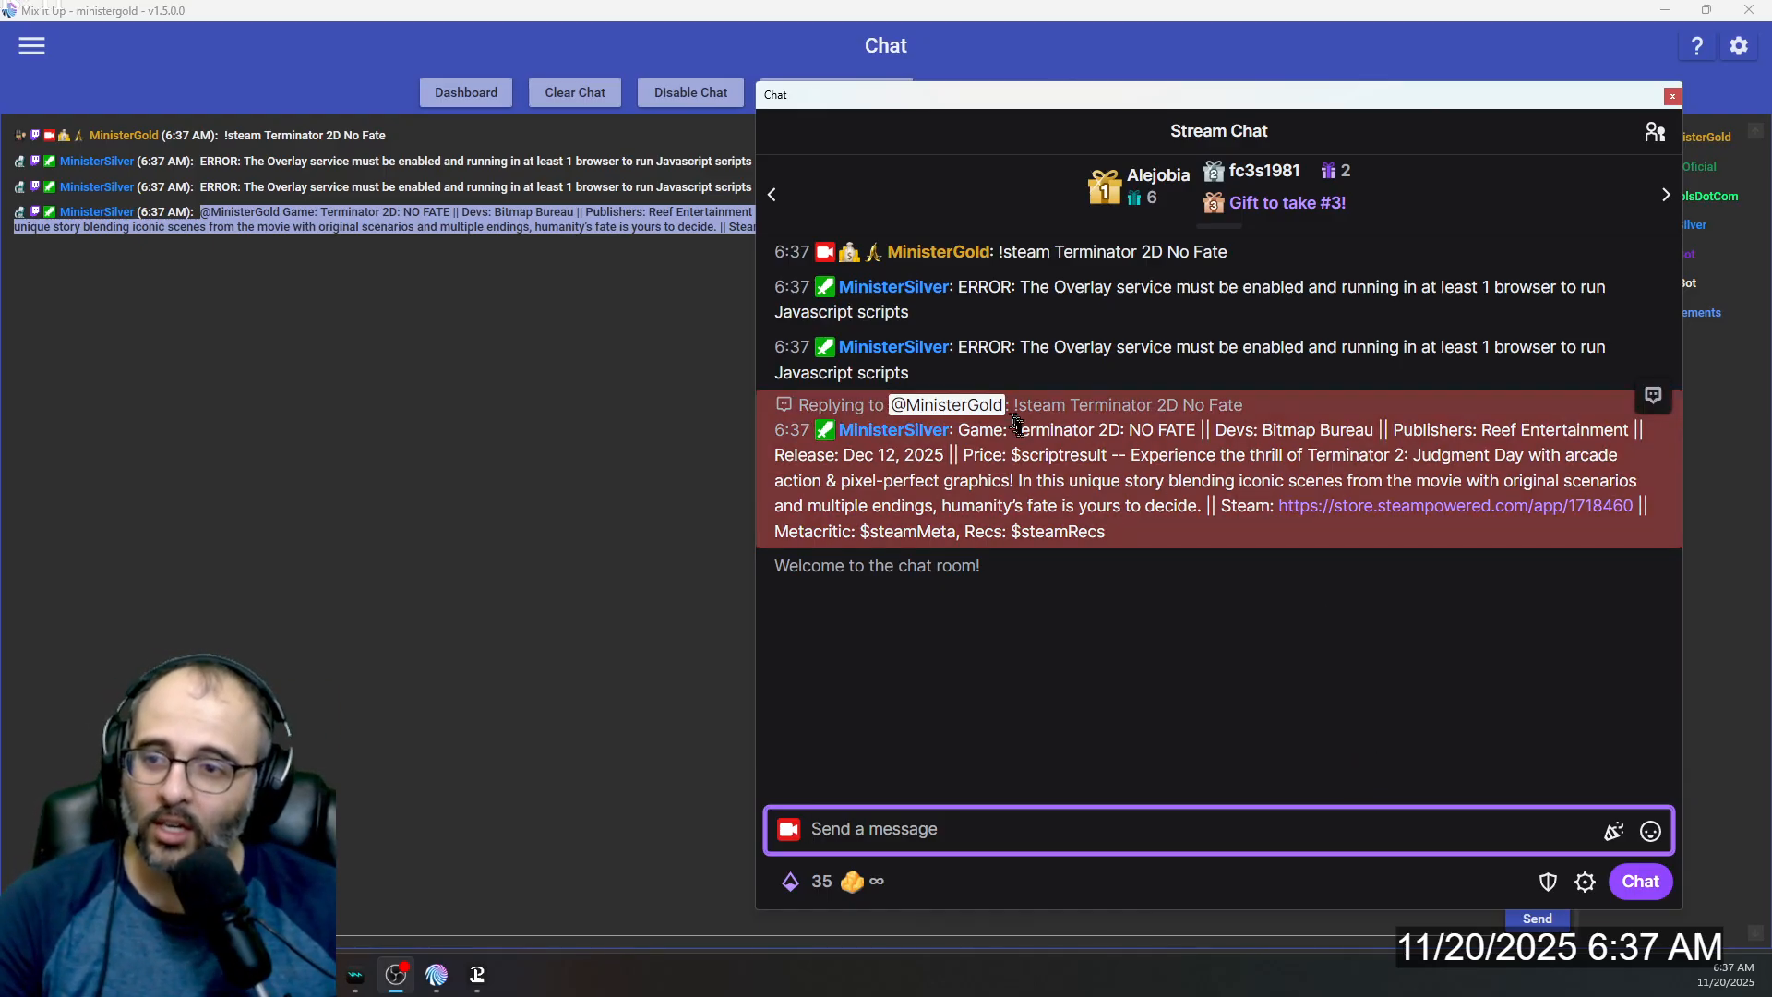
{"action": "left_click_drag", "start_coordinate": [1018, 430], "coordinate": [1271, 432]}
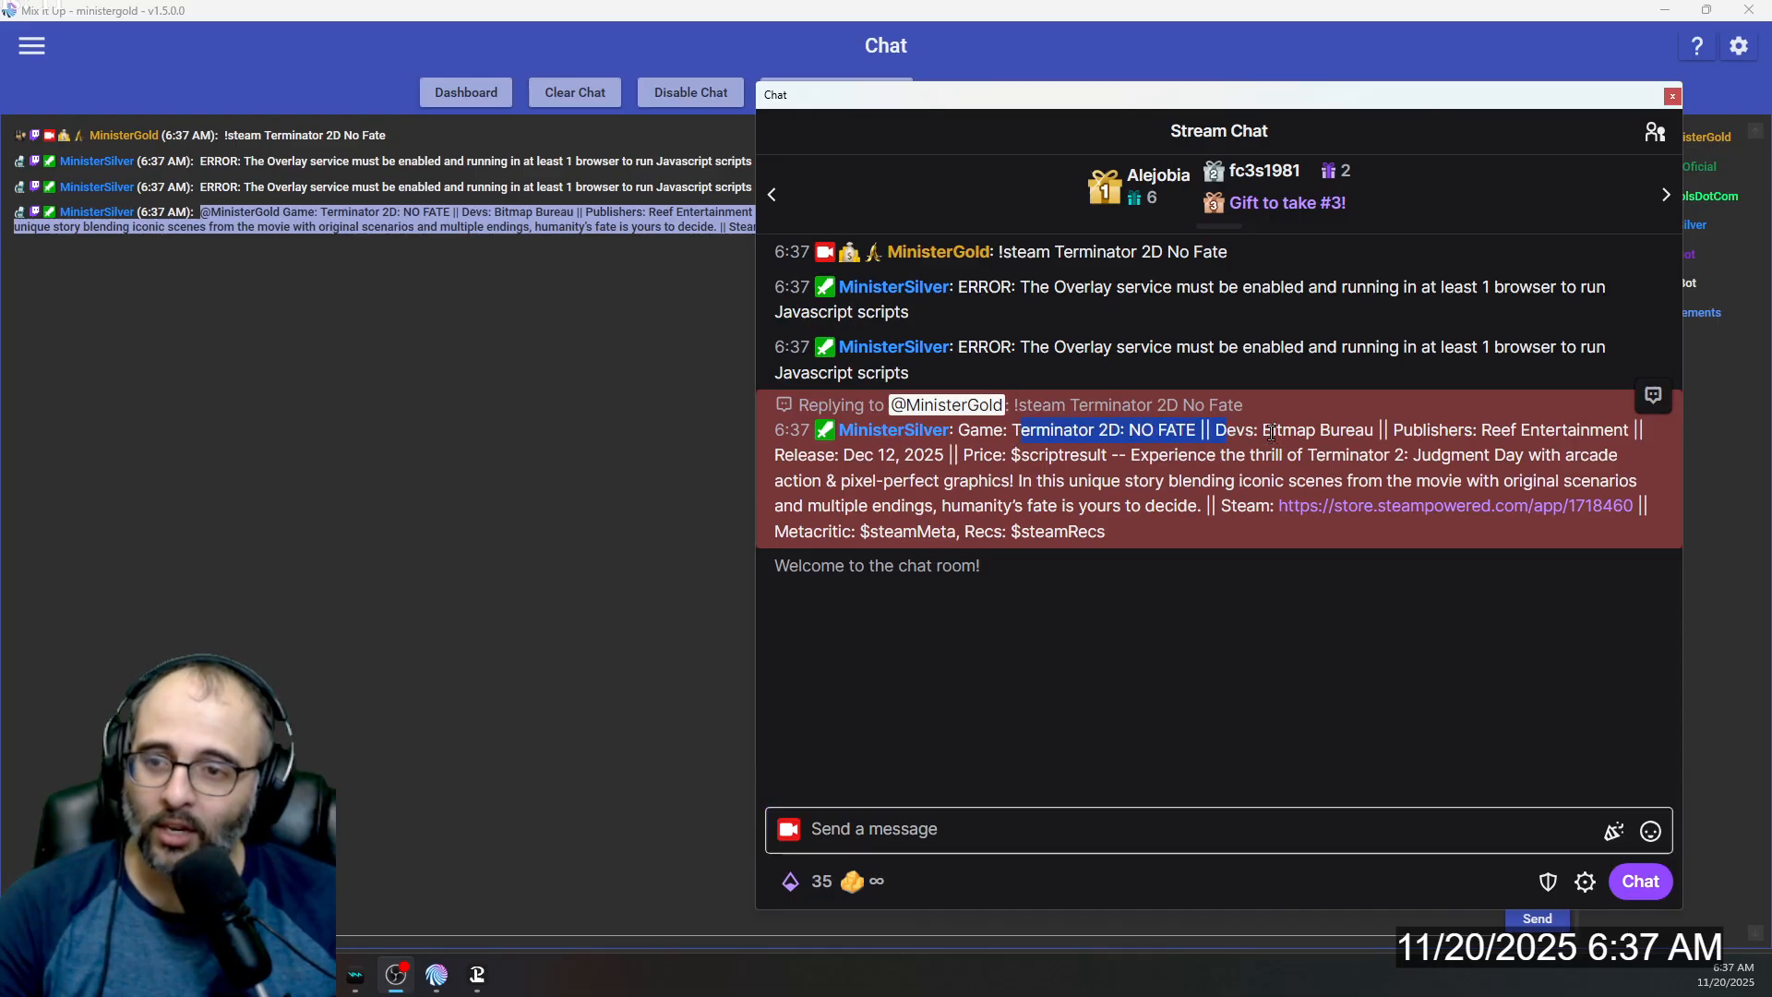
{"action": "double_click", "coordinate": [1573, 430]}
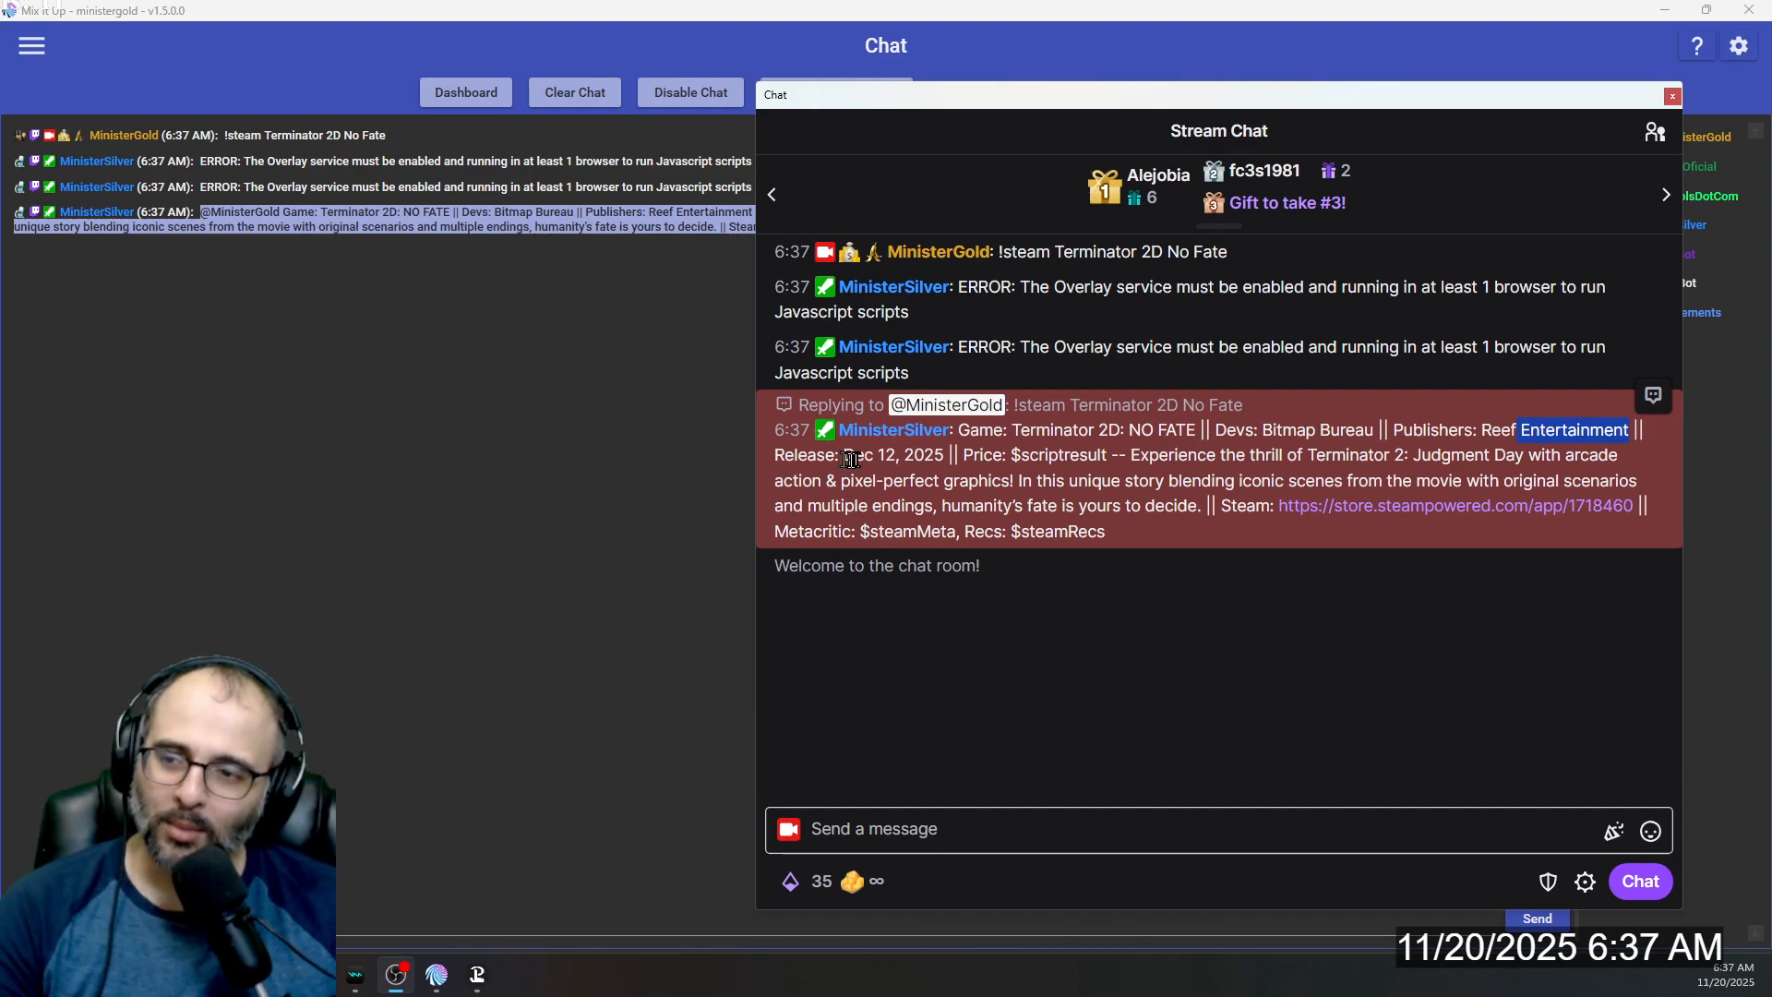
{"action": "left_click_drag", "start_coordinate": [854, 457], "coordinate": [883, 459]}
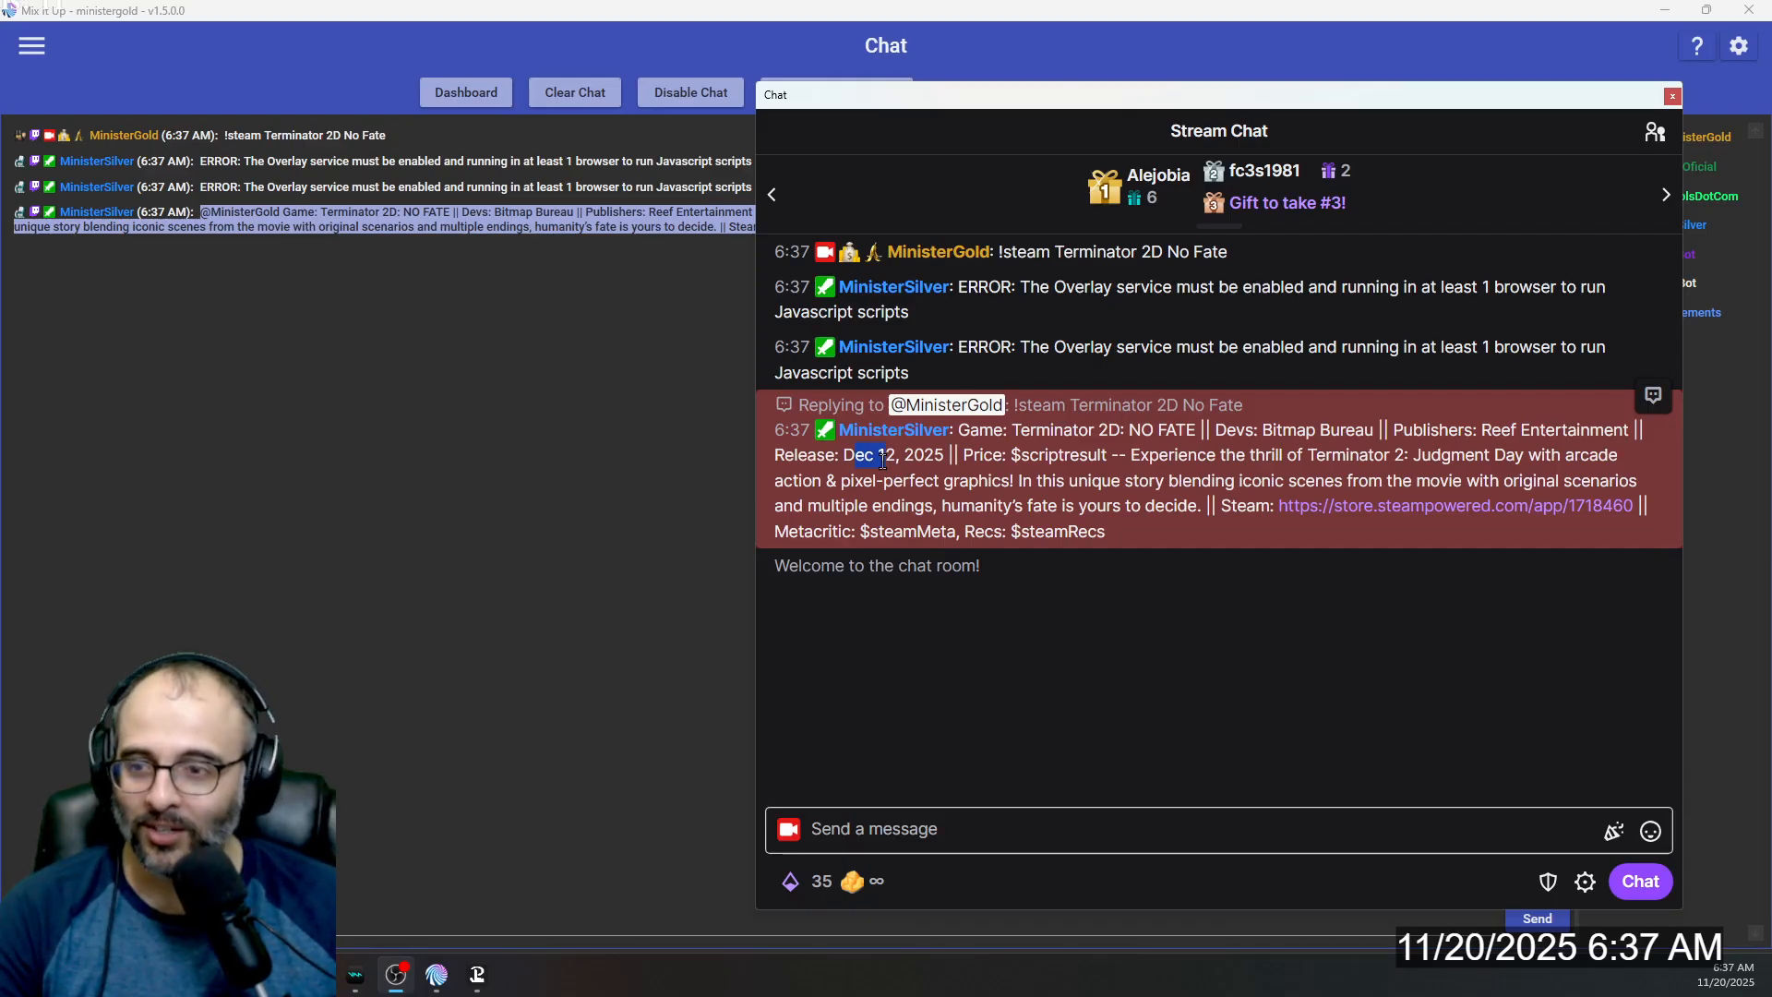
{"action": "left_click_drag", "start_coordinate": [1021, 456], "coordinate": [1102, 460]}
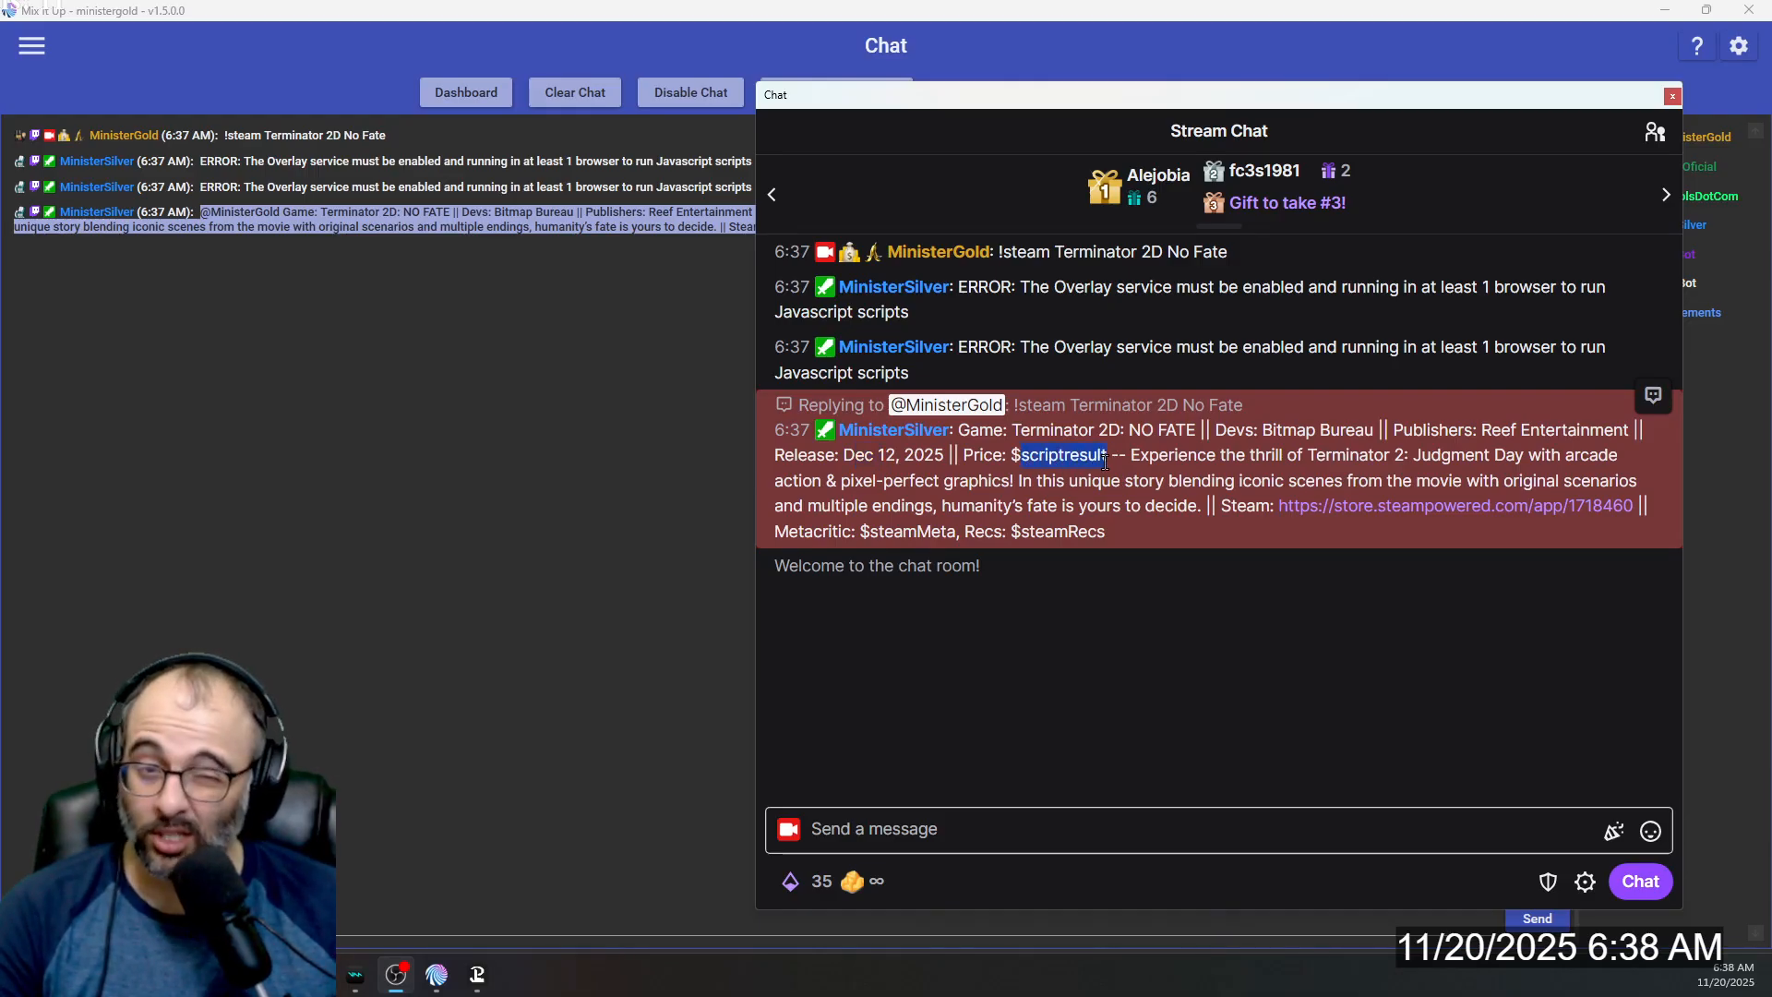
{"action": "left_click_drag", "start_coordinate": [1104, 461], "coordinate": [1110, 461]}
{"action": "left_click", "coordinate": [1115, 464]}
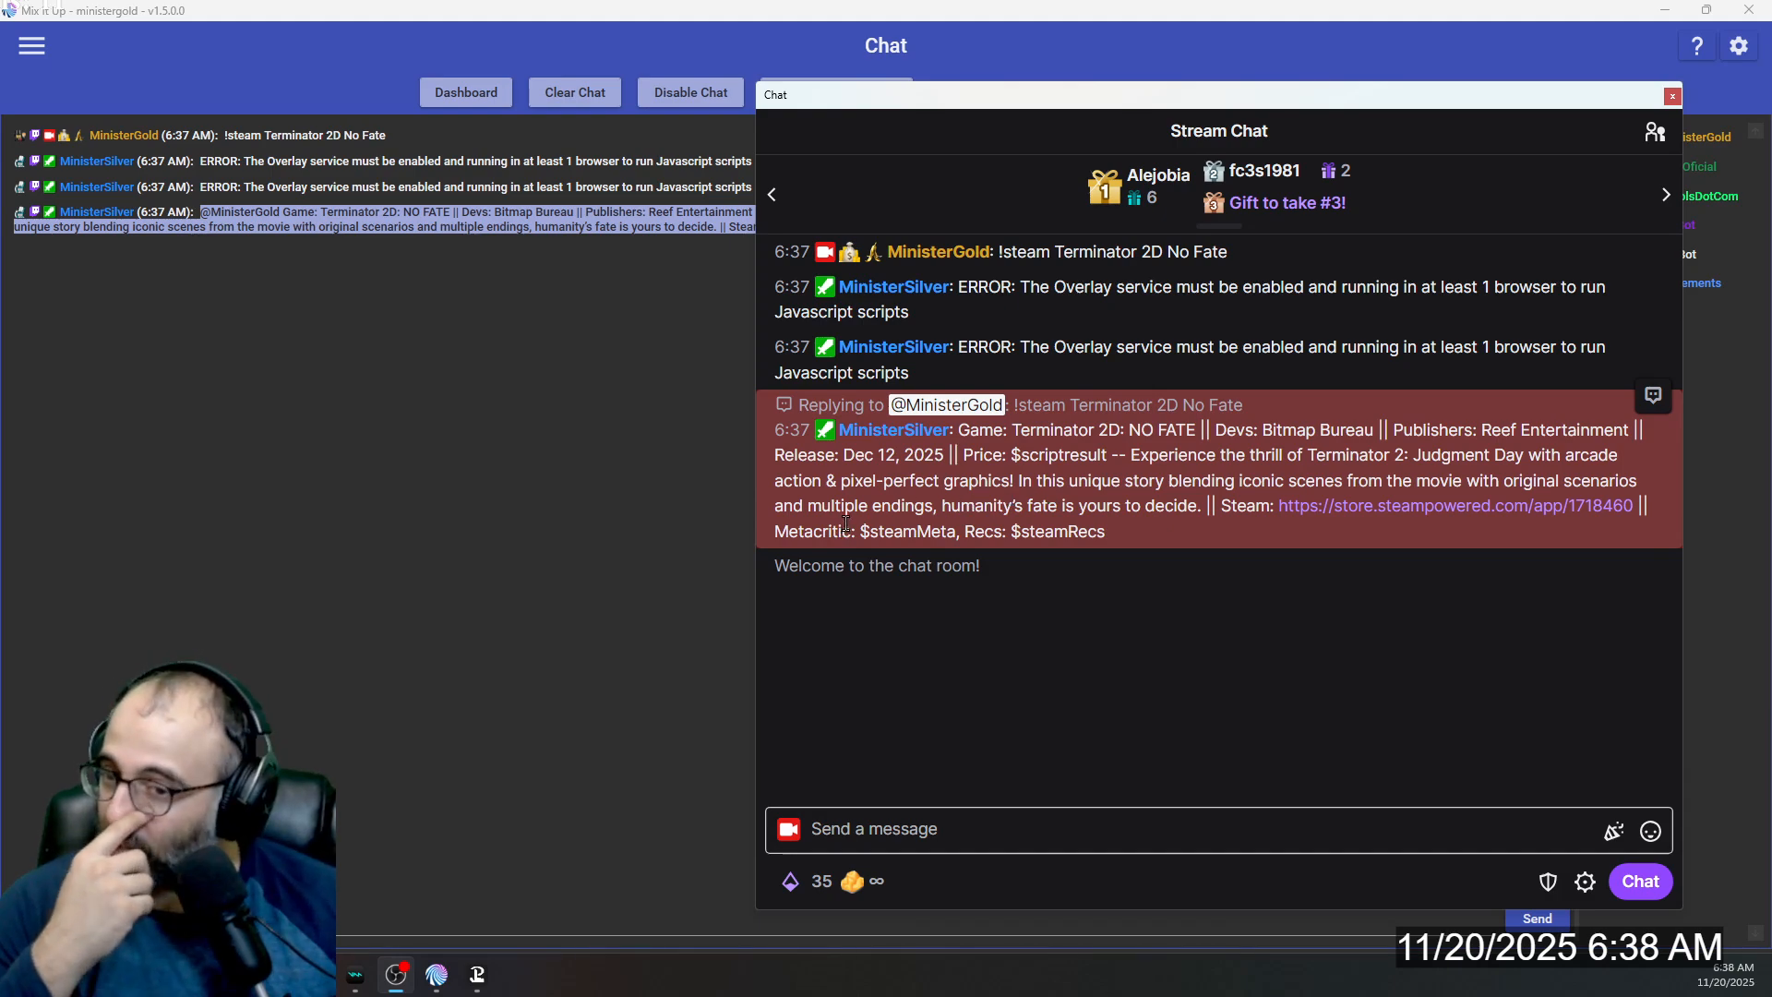
Open the Steam store link from the bot's reply in a maximized browser and pass the age check to view the game page.
{"action": "left_click", "coordinate": [1387, 506]}
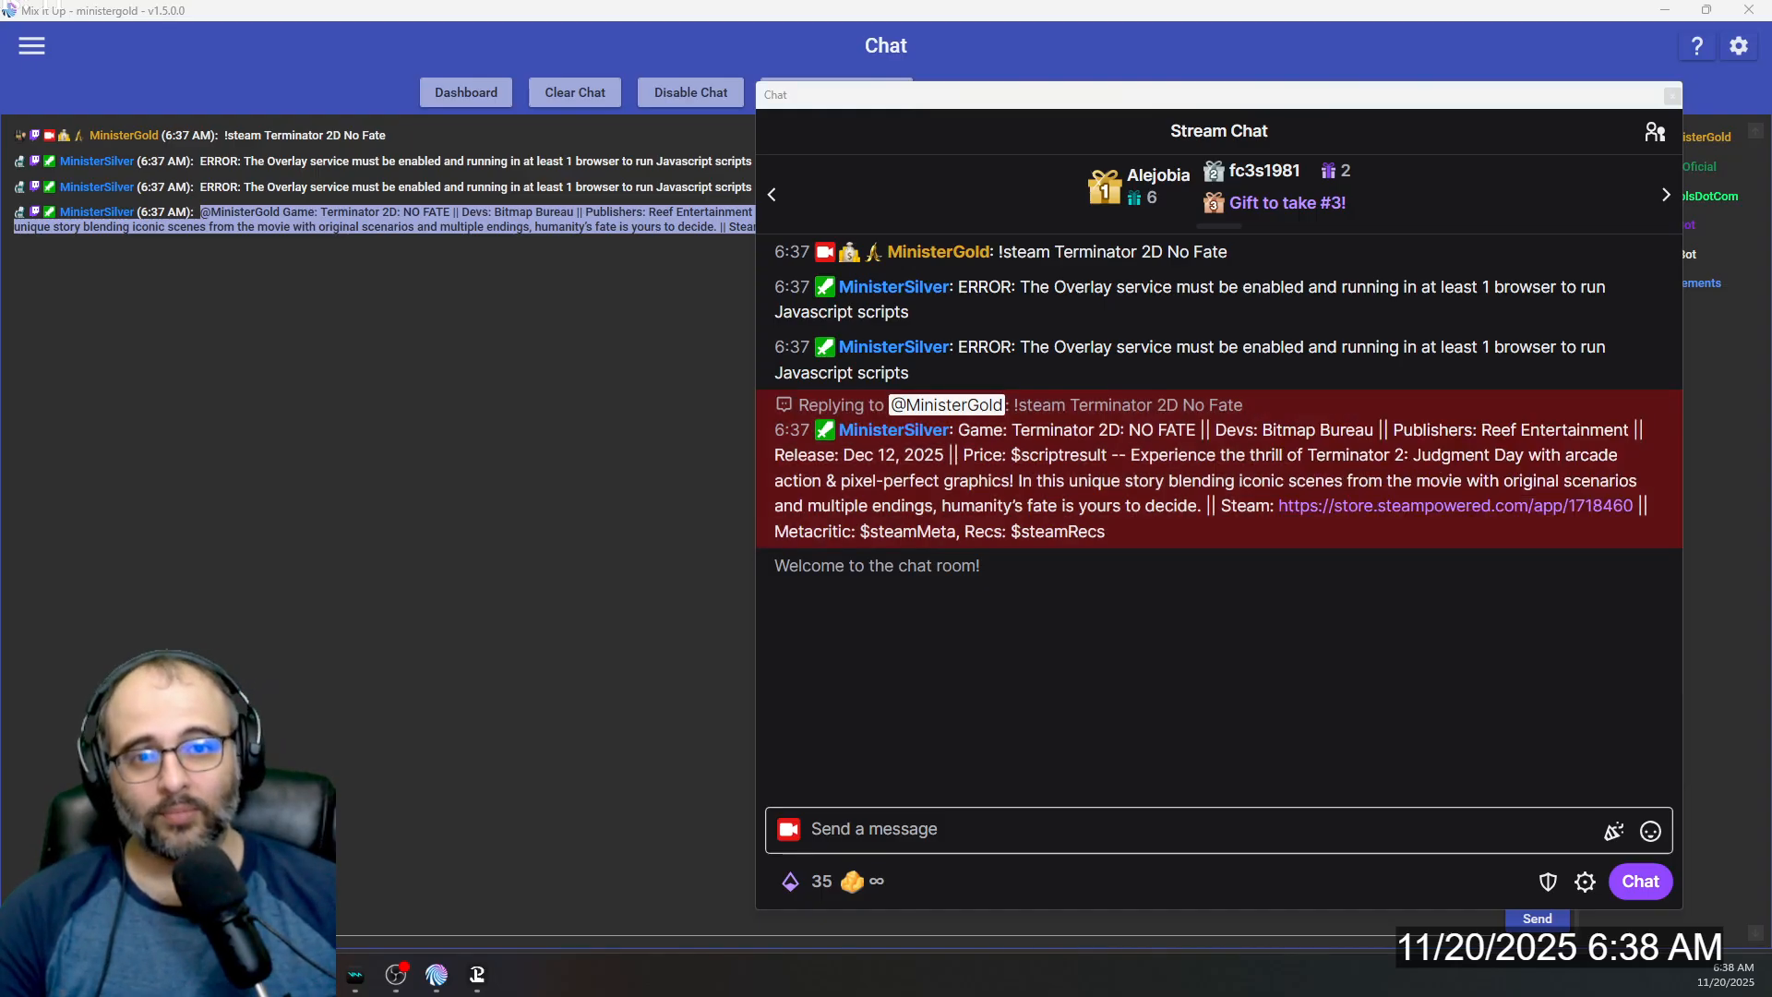
{"action": "left_click_drag", "start_coordinate": [1075, 300], "coordinate": [641, 109]}
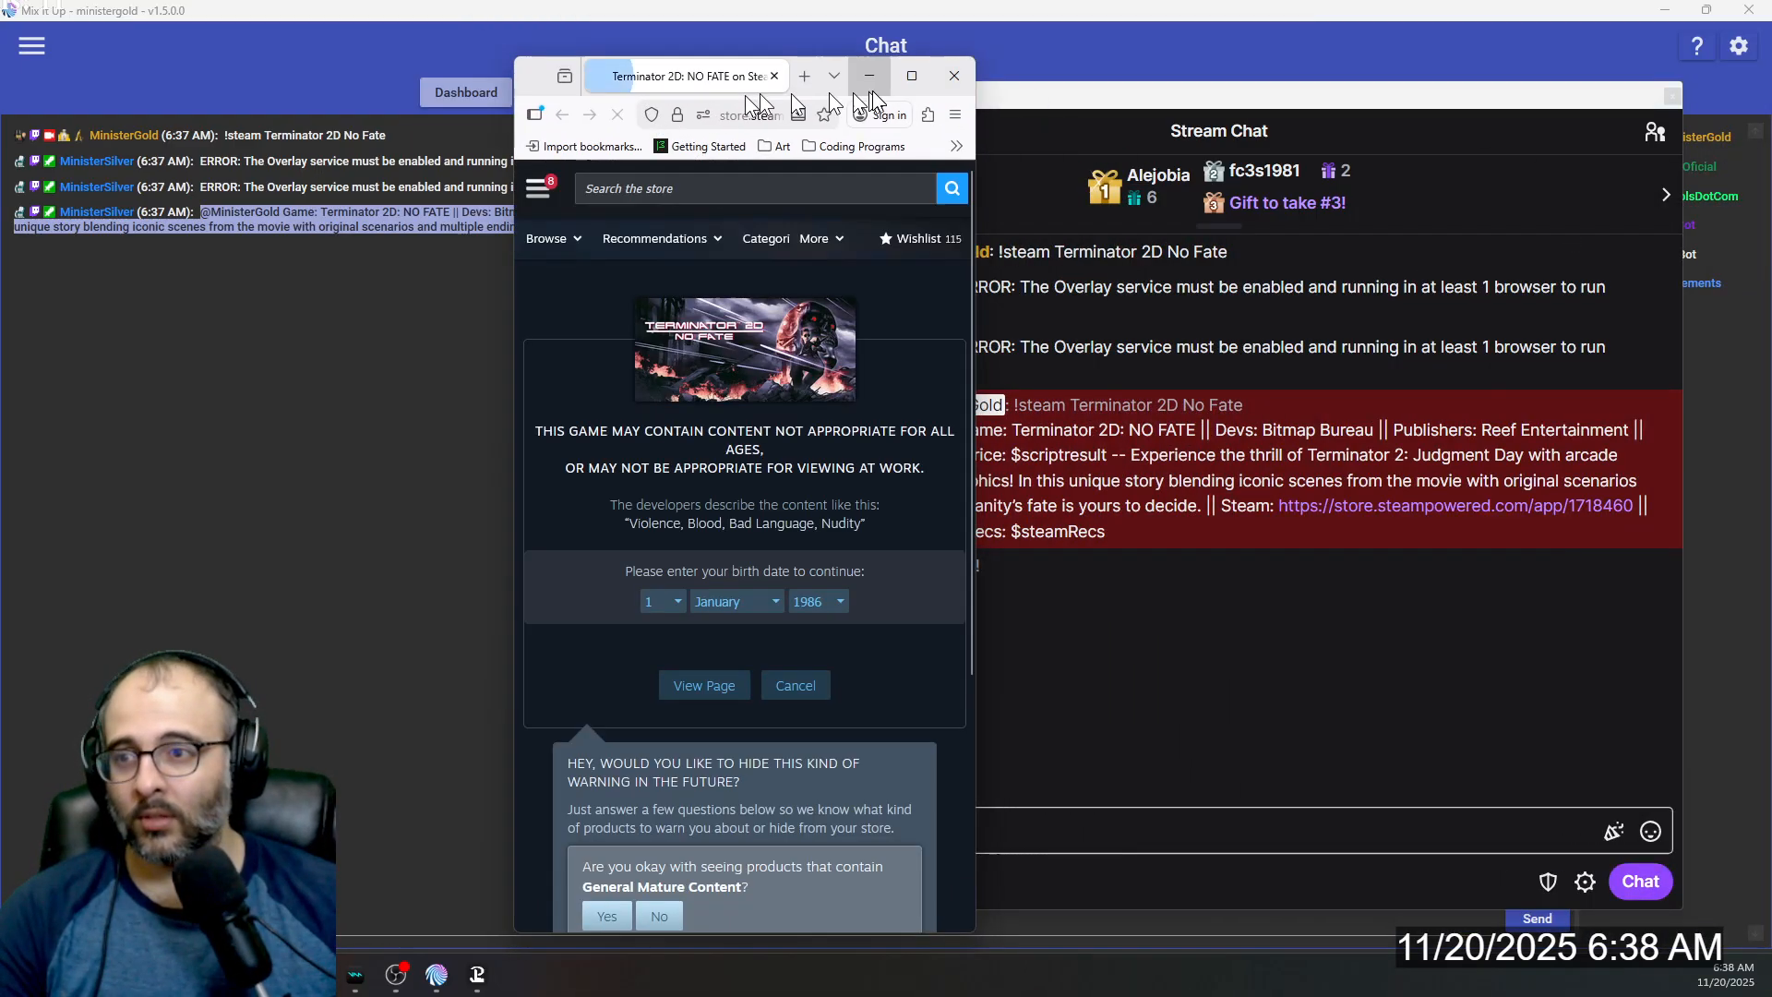
{"action": "left_click", "coordinate": [910, 76]}
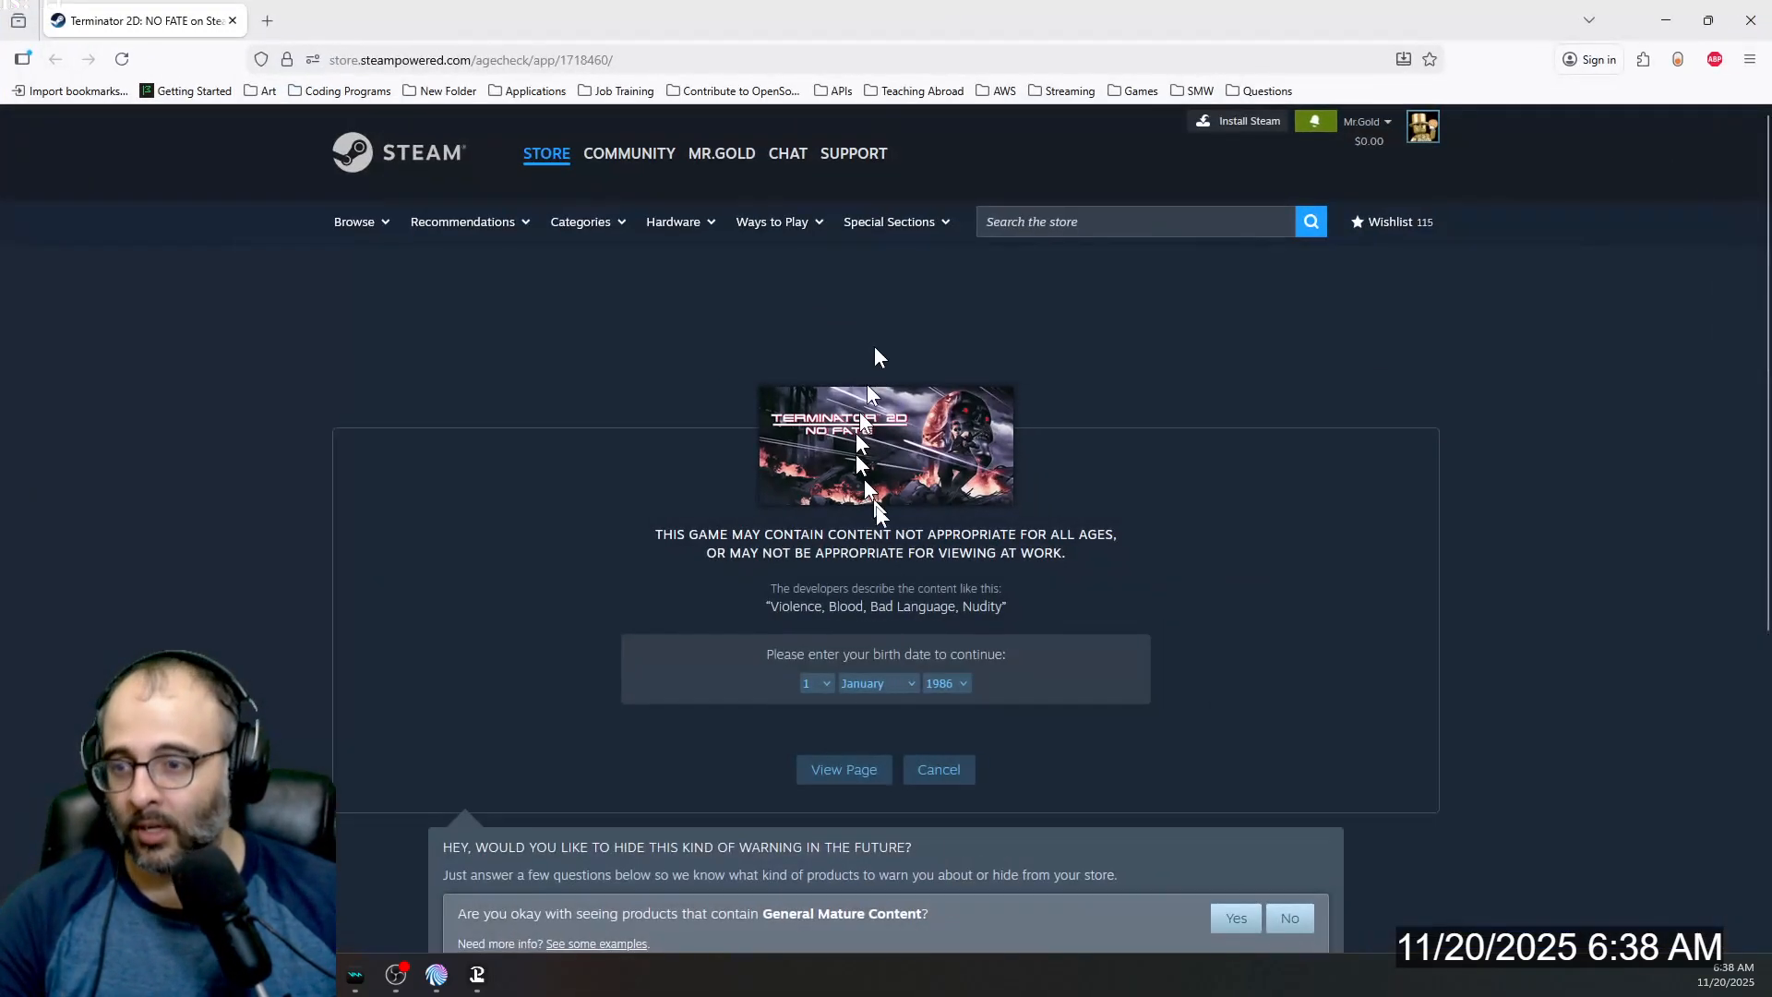
{"action": "left_click", "coordinate": [867, 769]}
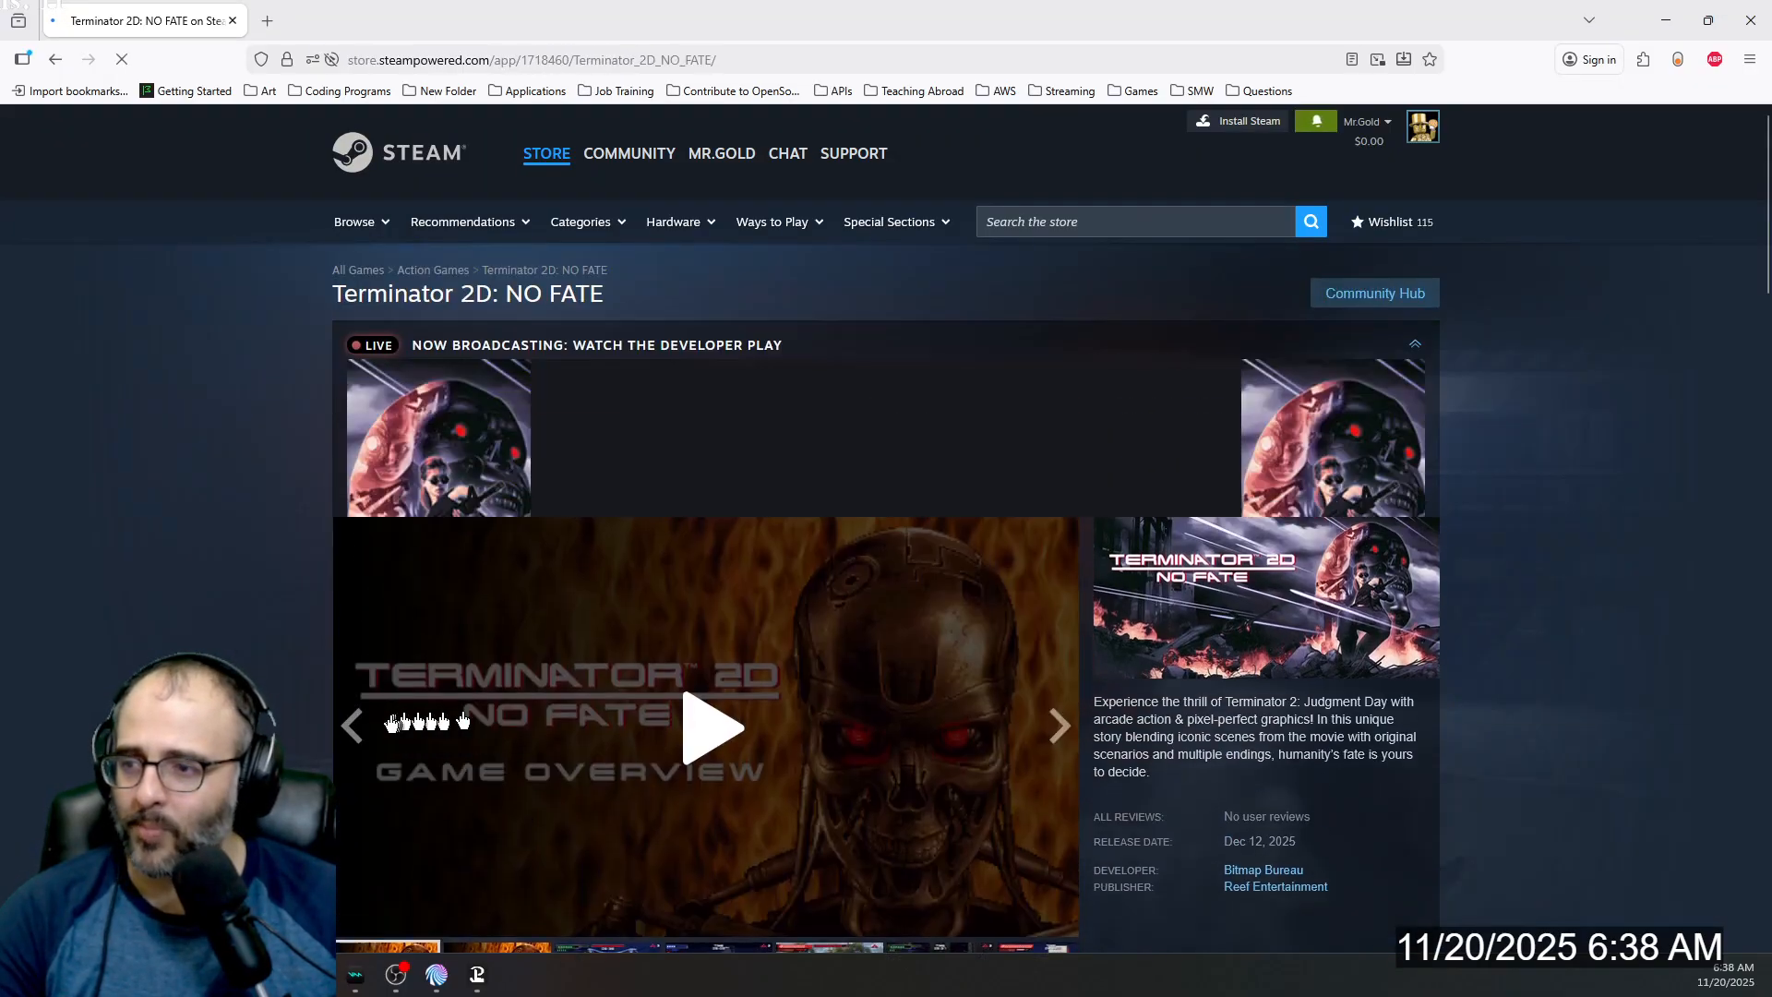
{"action": "scroll", "coordinate": [369, 757], "scroll_direction": "down", "scroll_amount": 3}
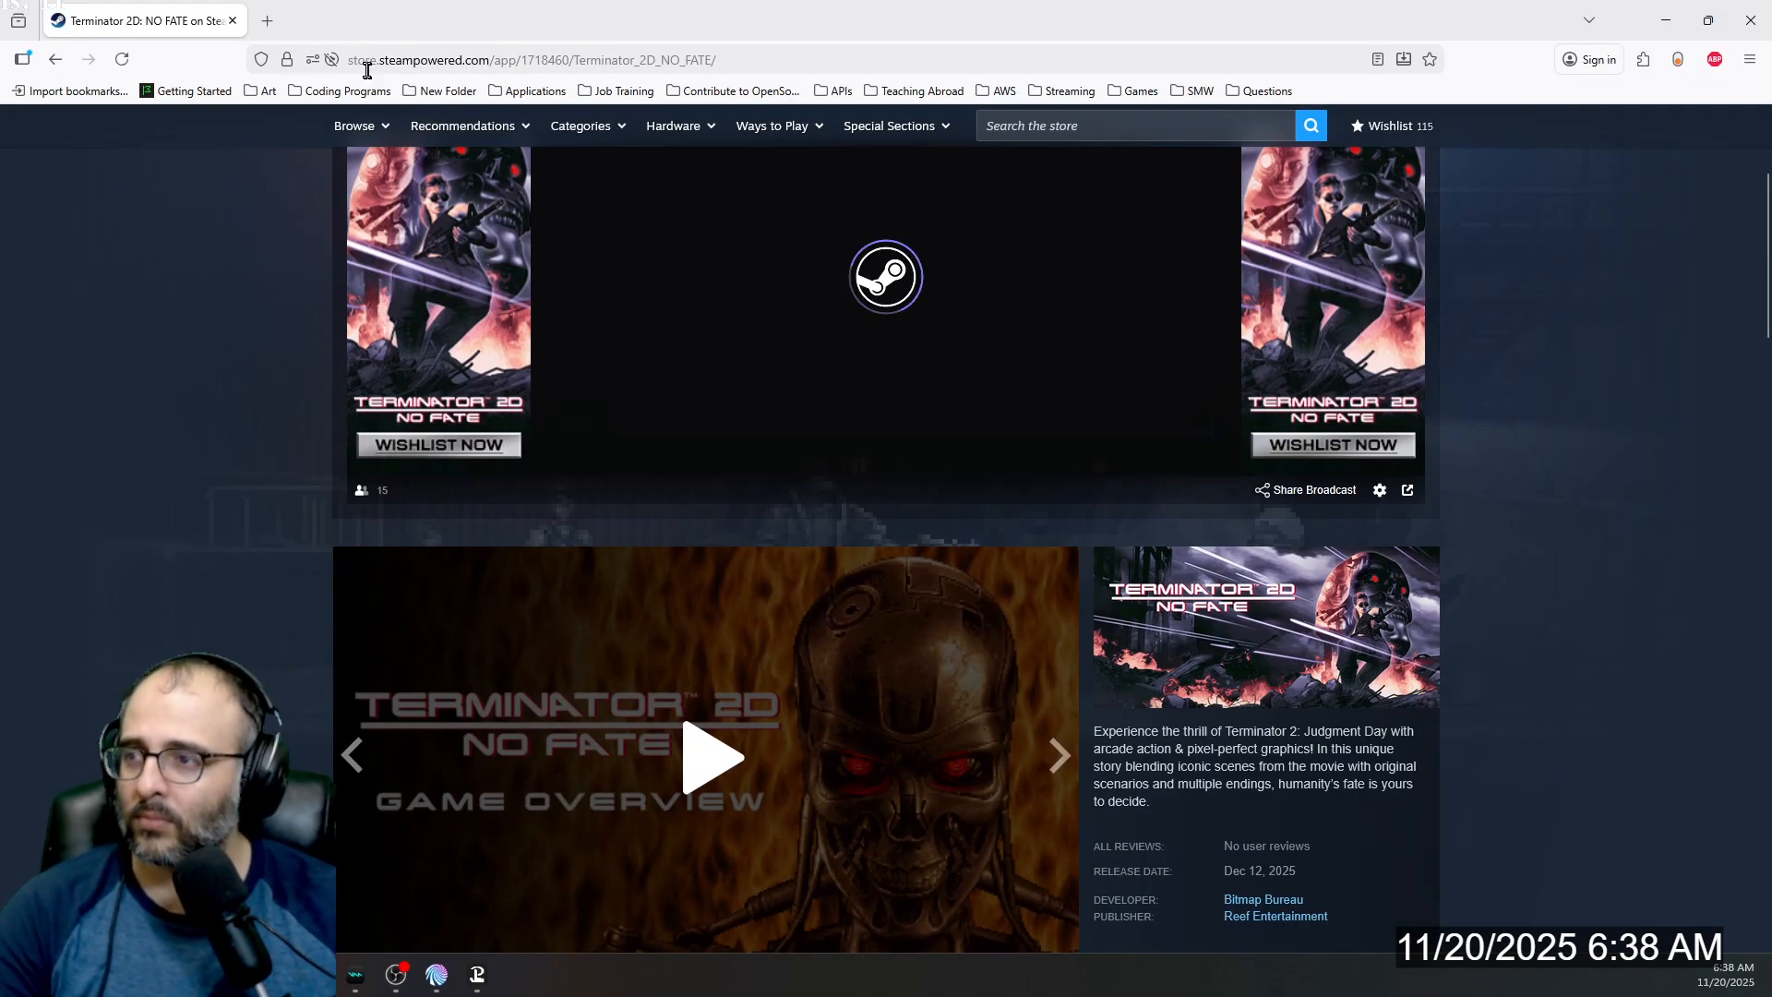
Switch back to the stream chat and examine the Recs field at the end of the bot's reply.
{"action": "key", "text": "alt+Tab"}
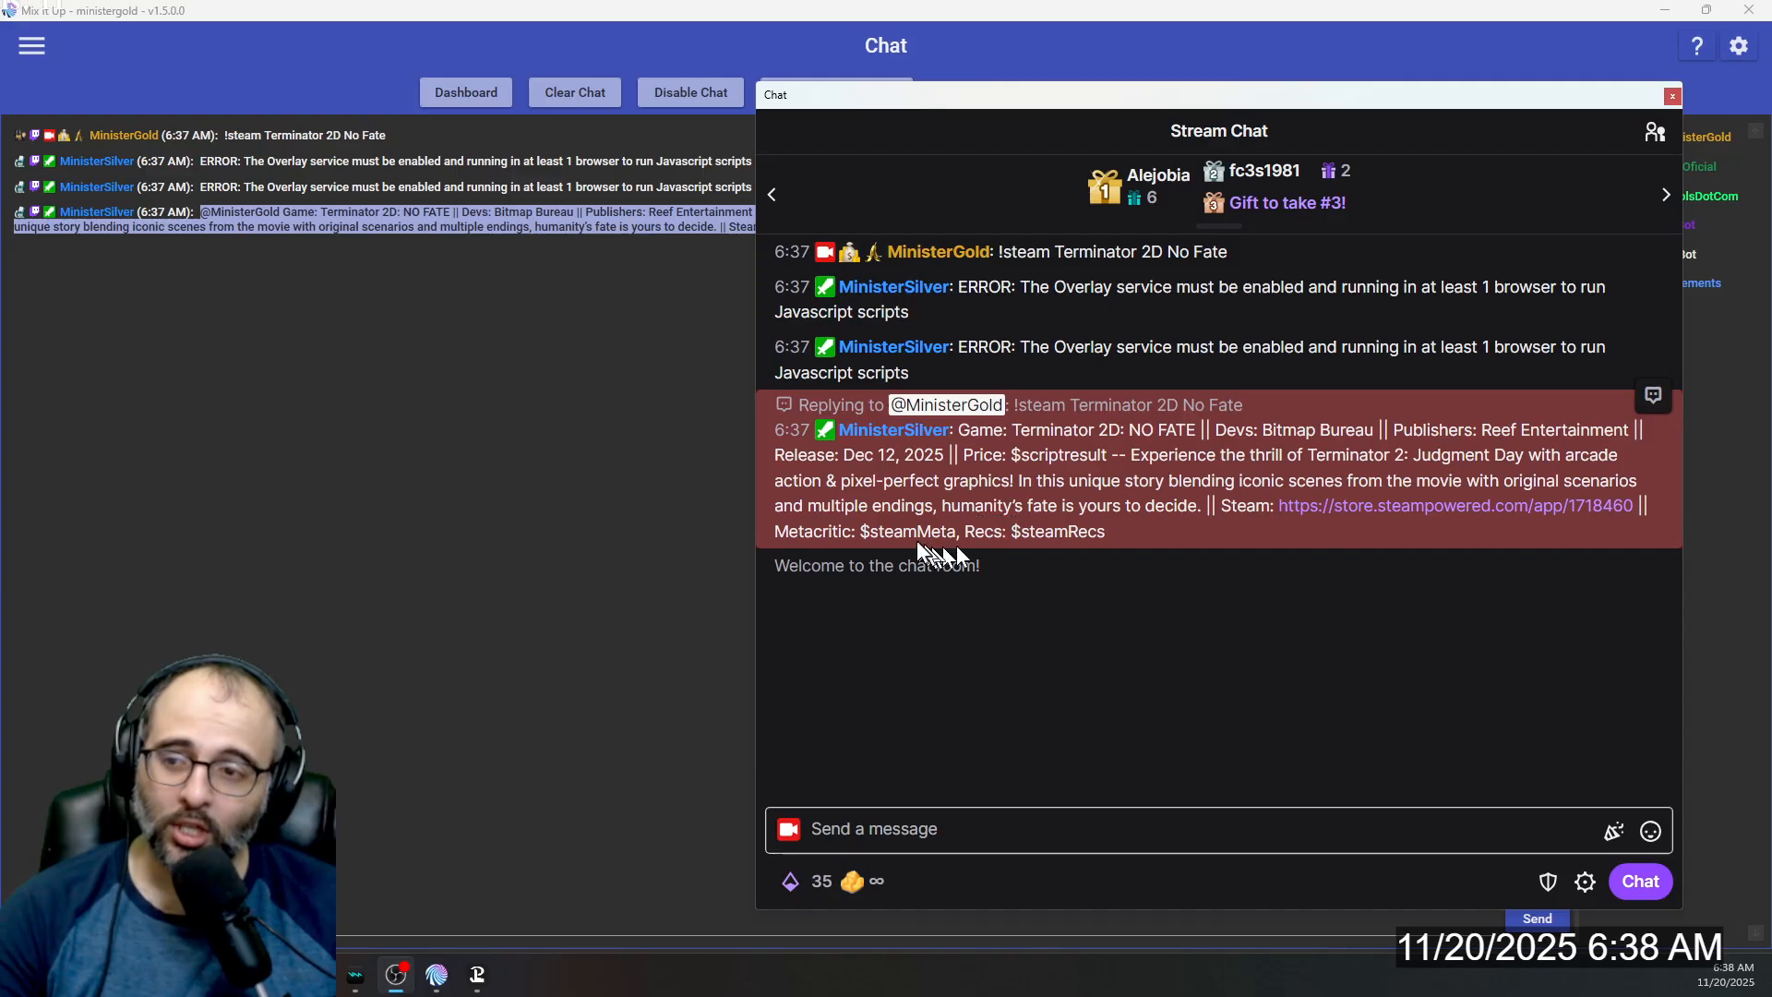
{"action": "left_click_drag", "start_coordinate": [1021, 532], "coordinate": [1105, 534]}
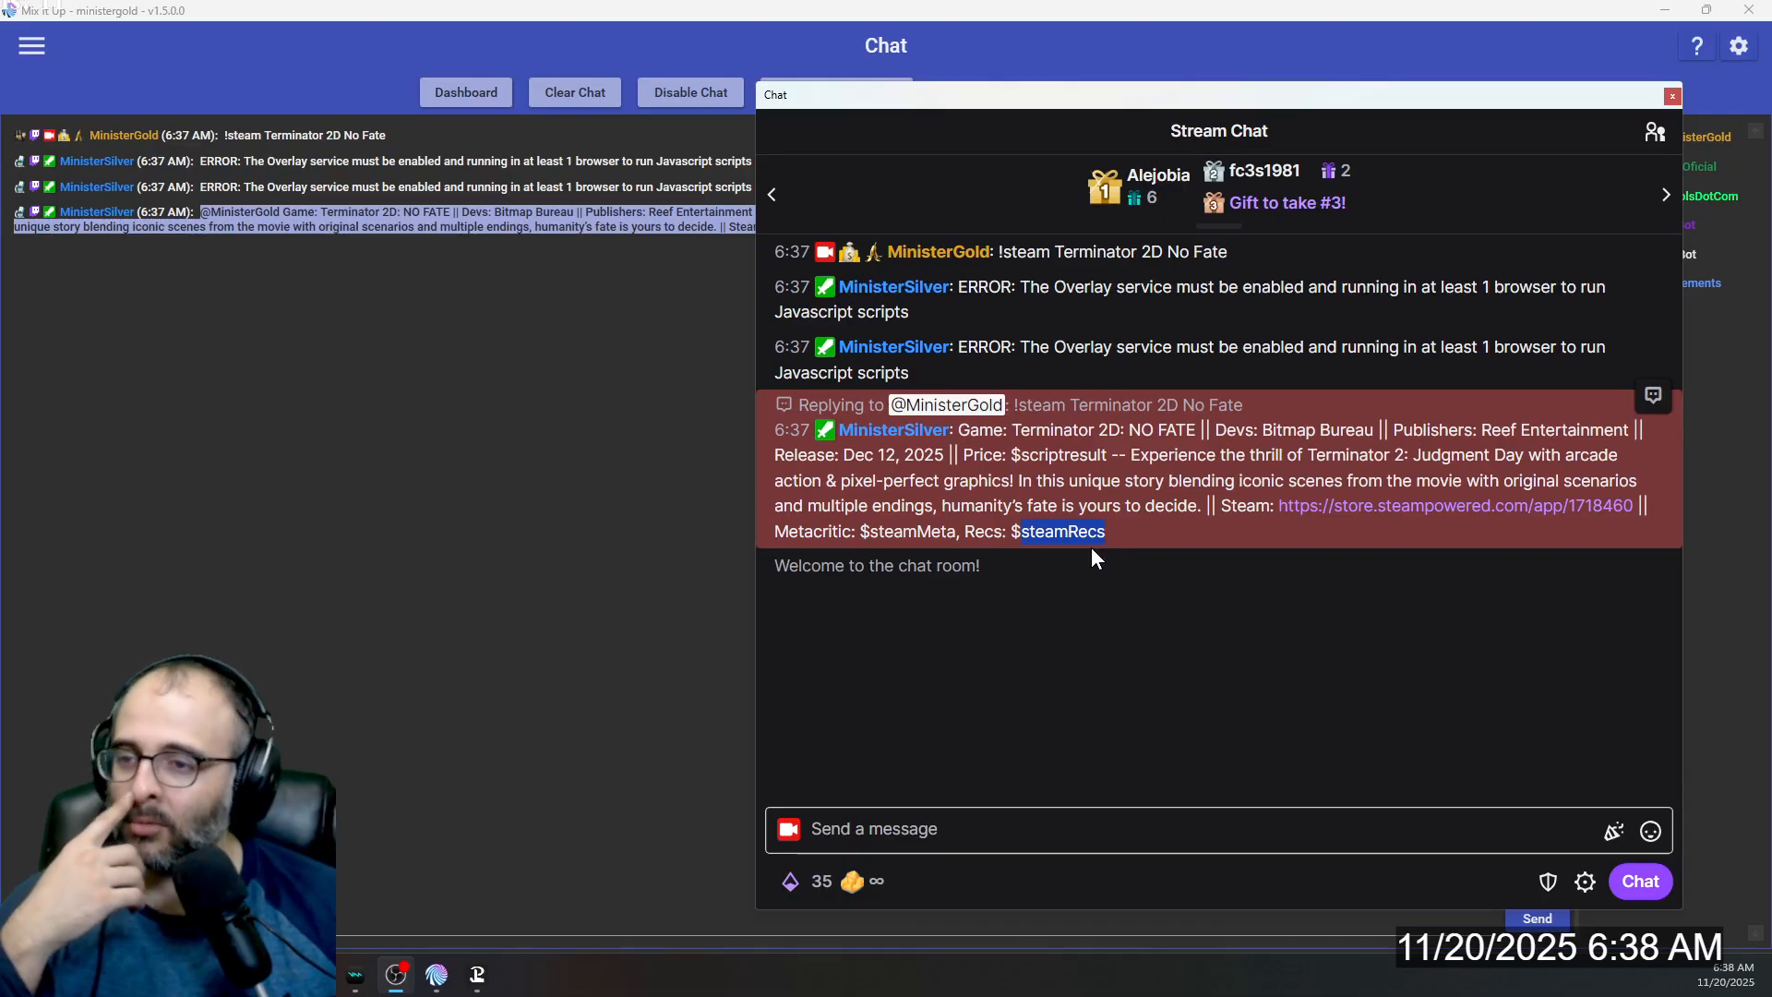
Send the command "!steam Terminator 2D No Fate" again in the stream chat.
{"action": "left_click", "coordinate": [1000, 824]}
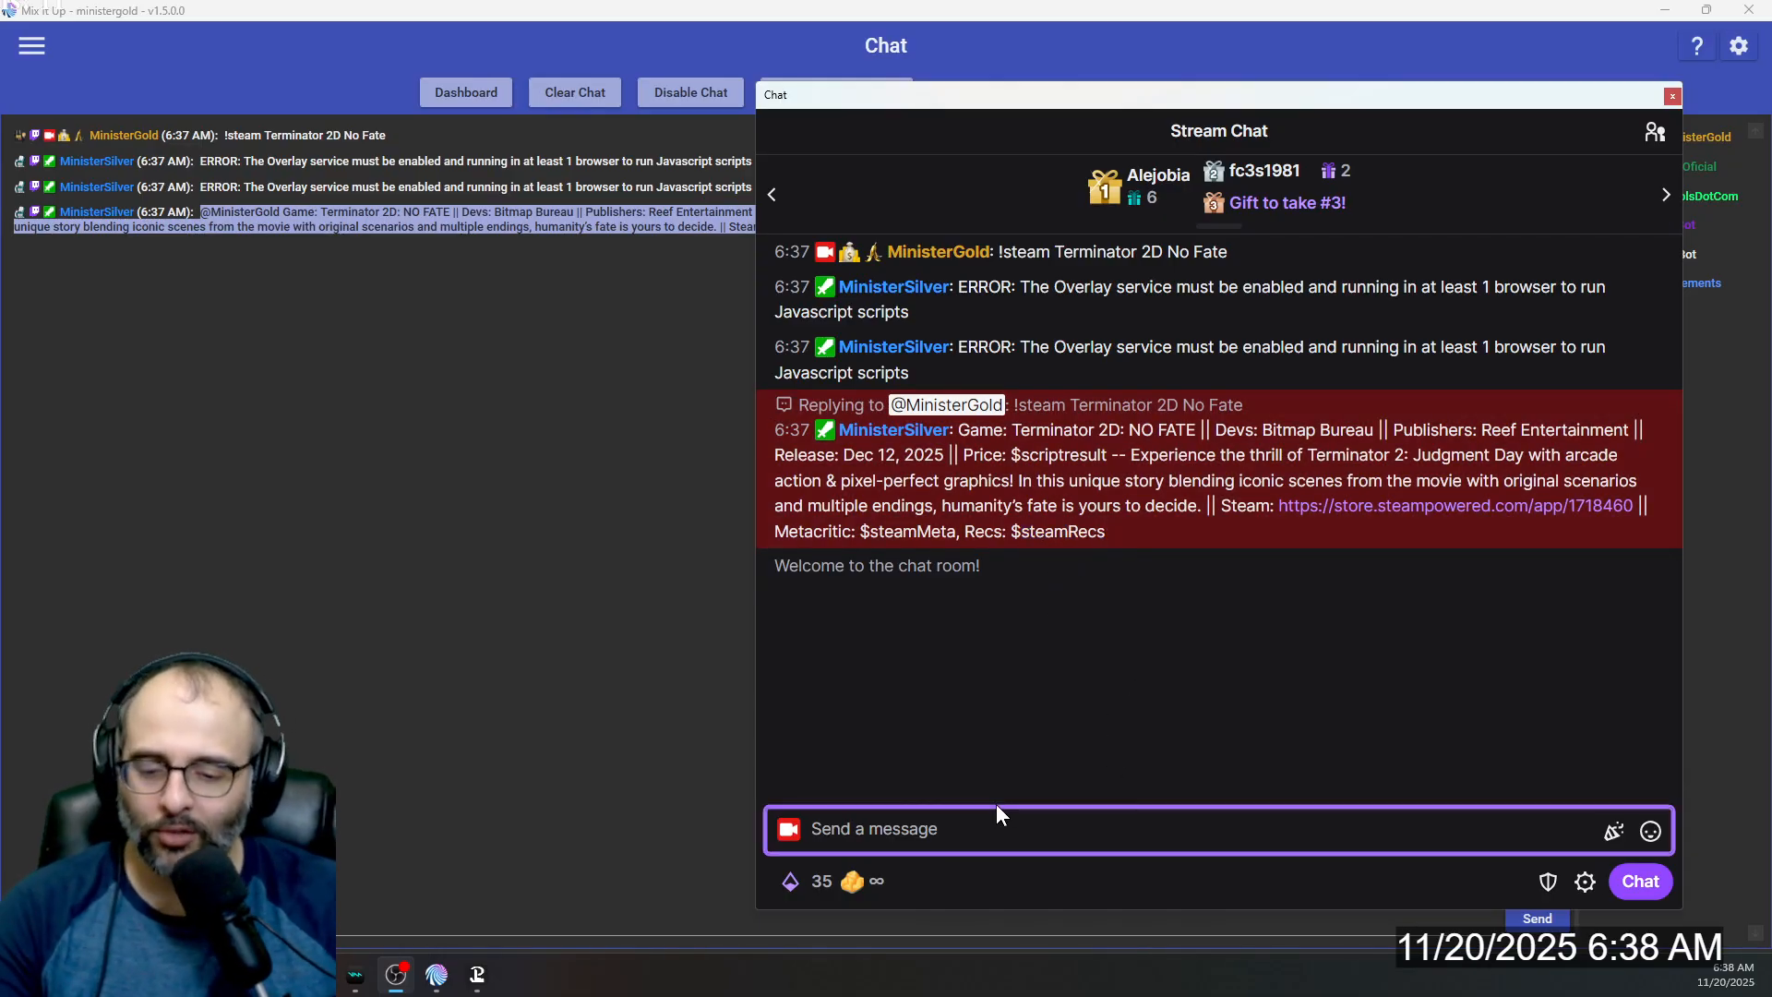
{"action": "type", "text": "!steam Terminatior"}
{"action": "key", "text": "ctrl+BackSpace"}
{"action": "type", "text": "Terminator @"}
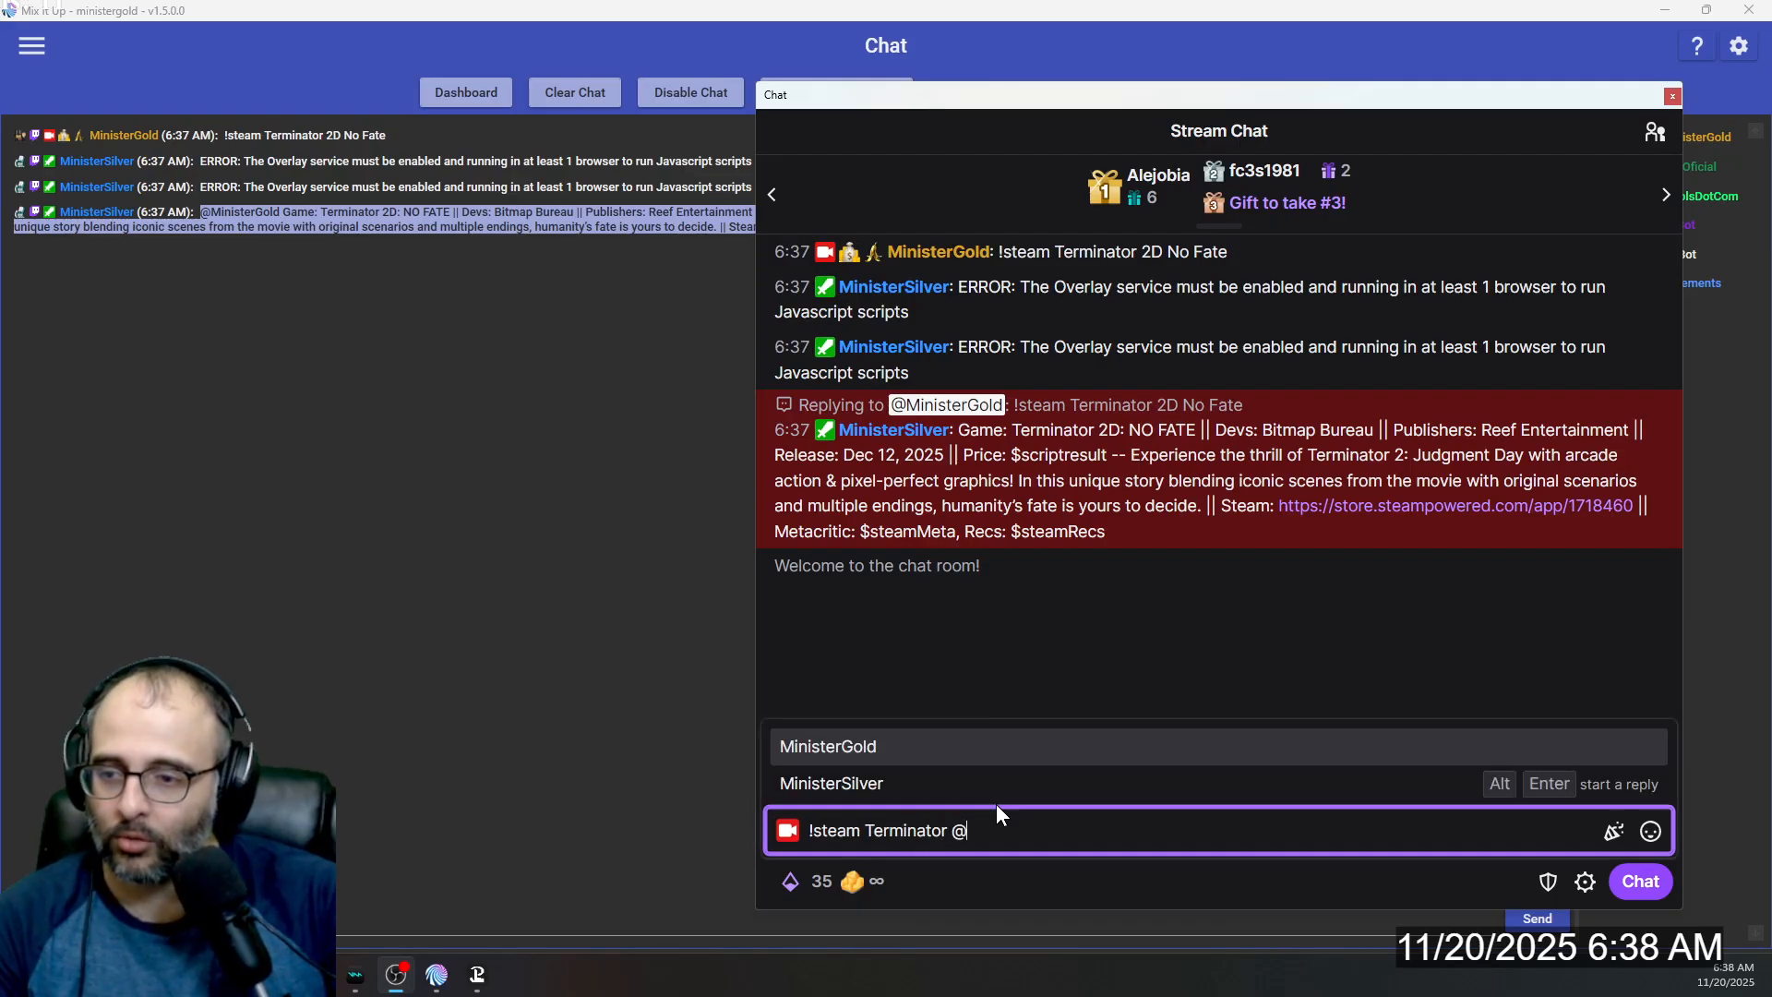
{"action": "key", "text": "BackSpace"}
{"action": "type", "text": "2D No Fate"}
{"action": "key", "text": "Return"}
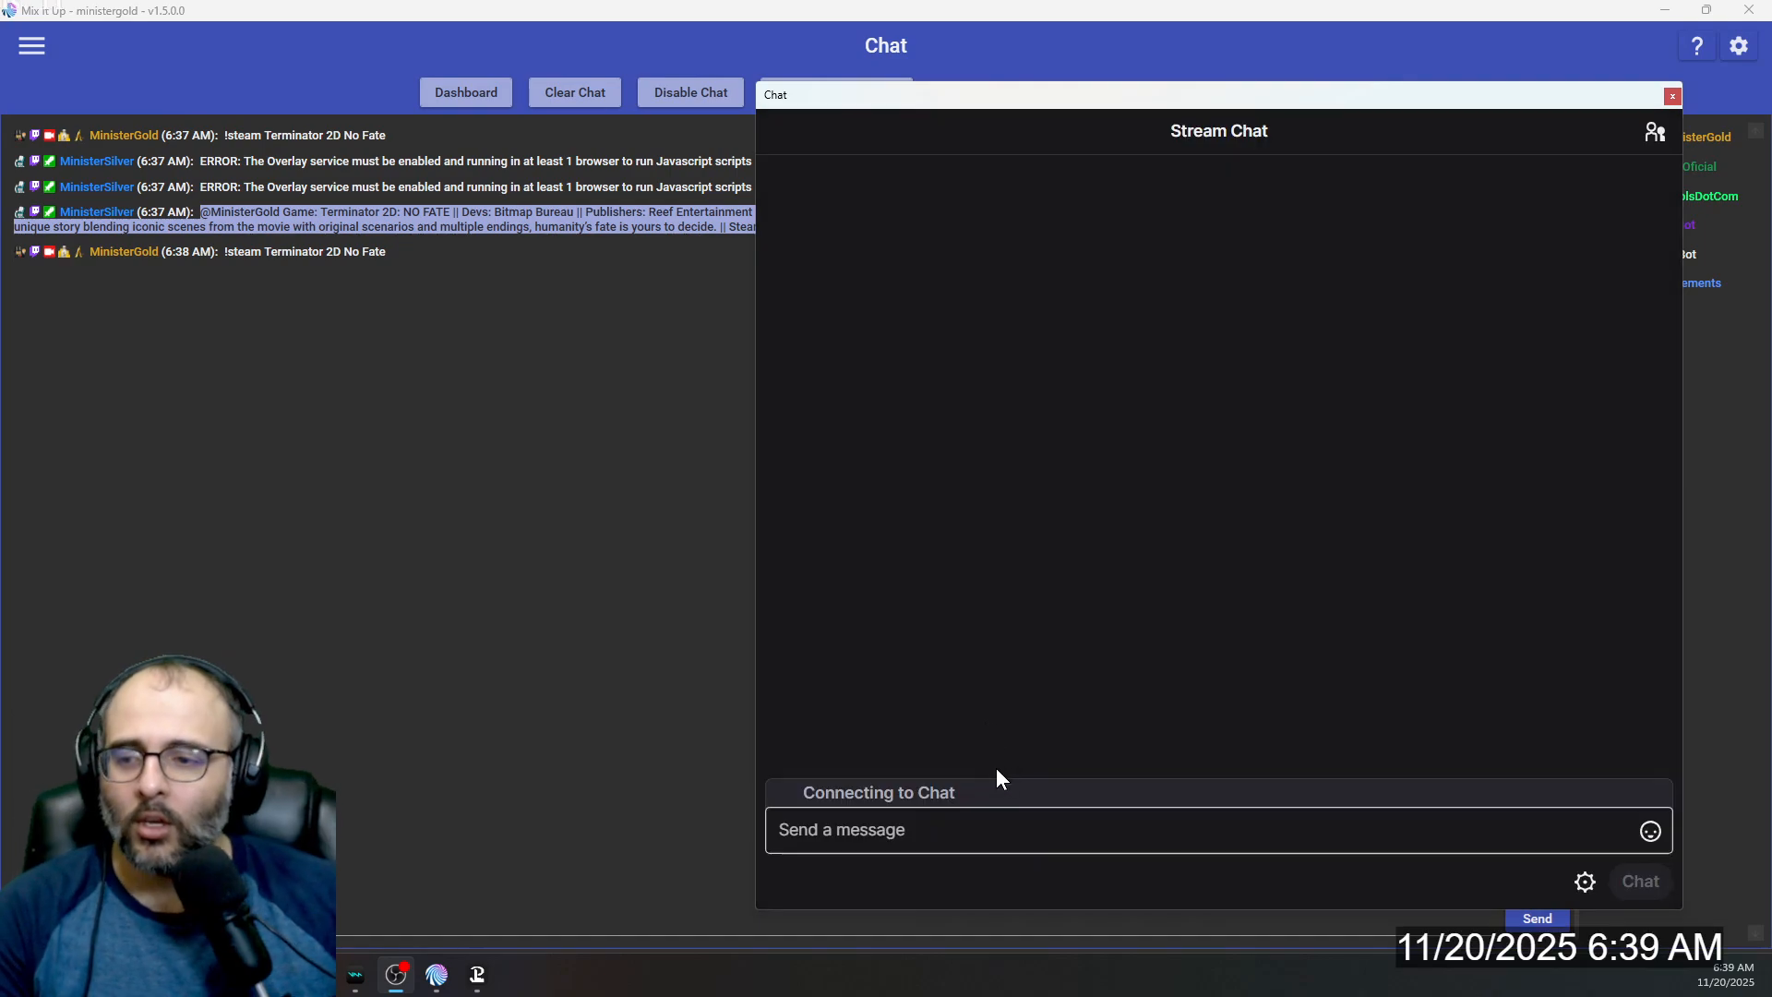
Send the command "!trailer 0" in the stream chat.
{"action": "left_click", "coordinate": [1002, 820]}
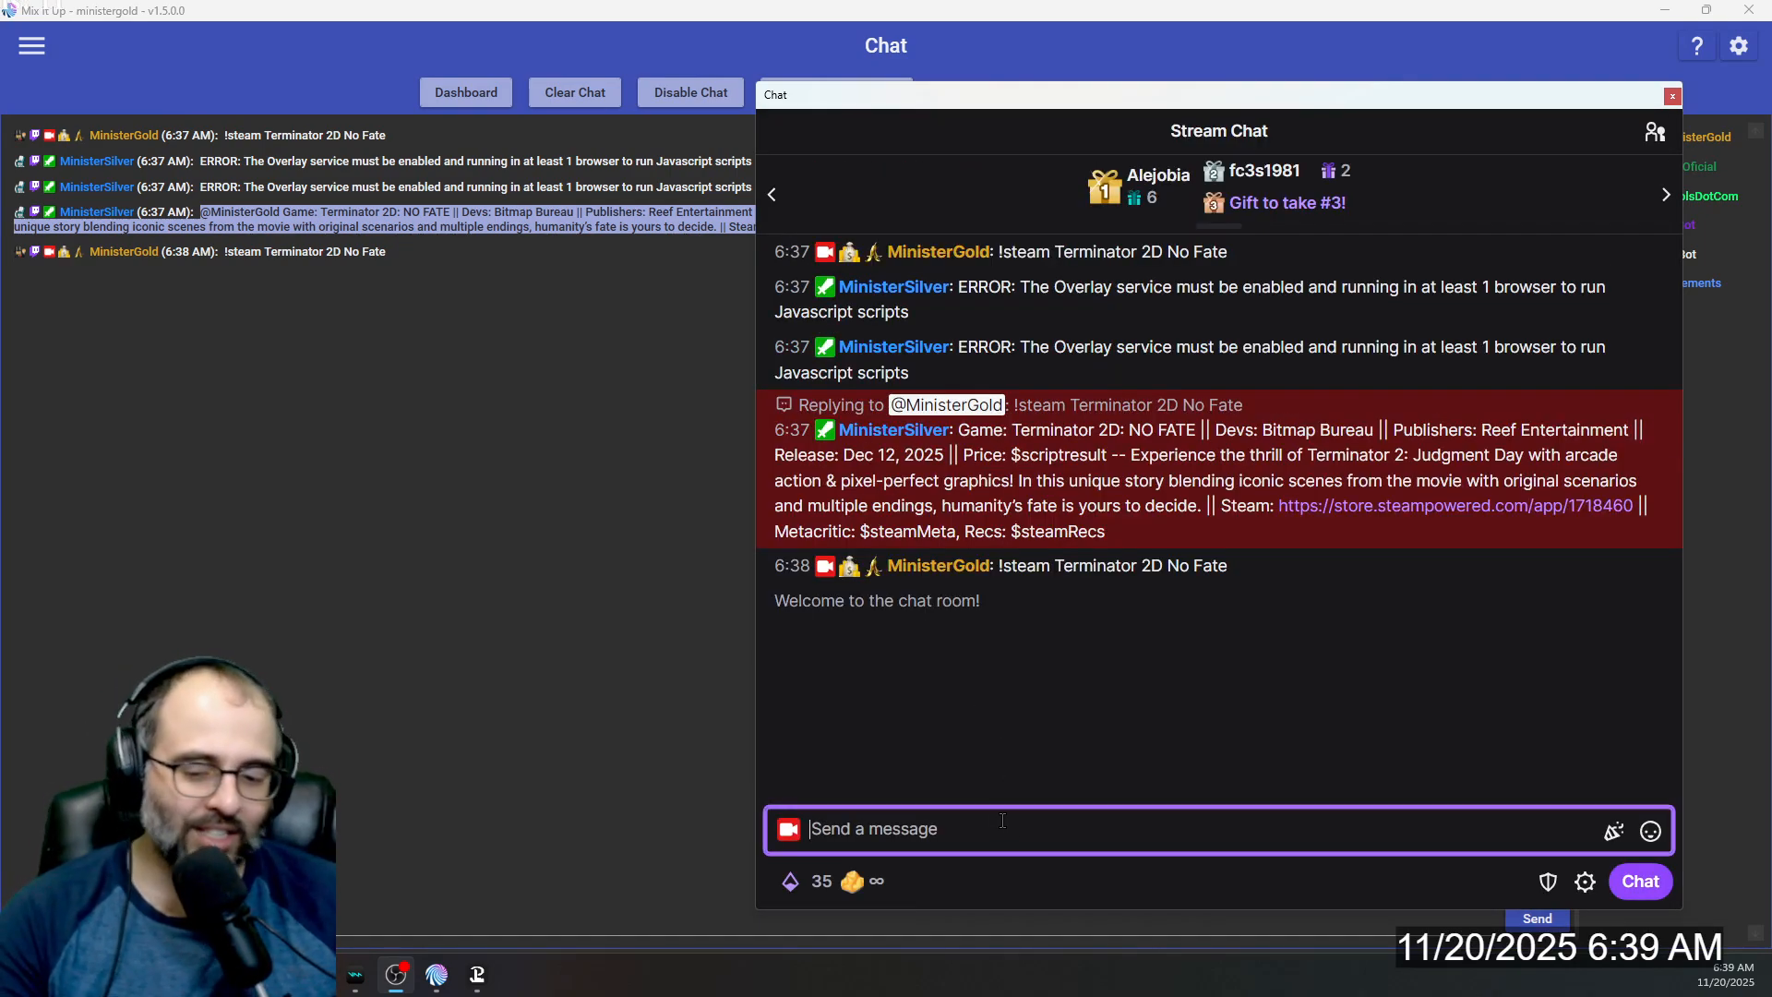
{"action": "type", "text": "!trailer 0"}
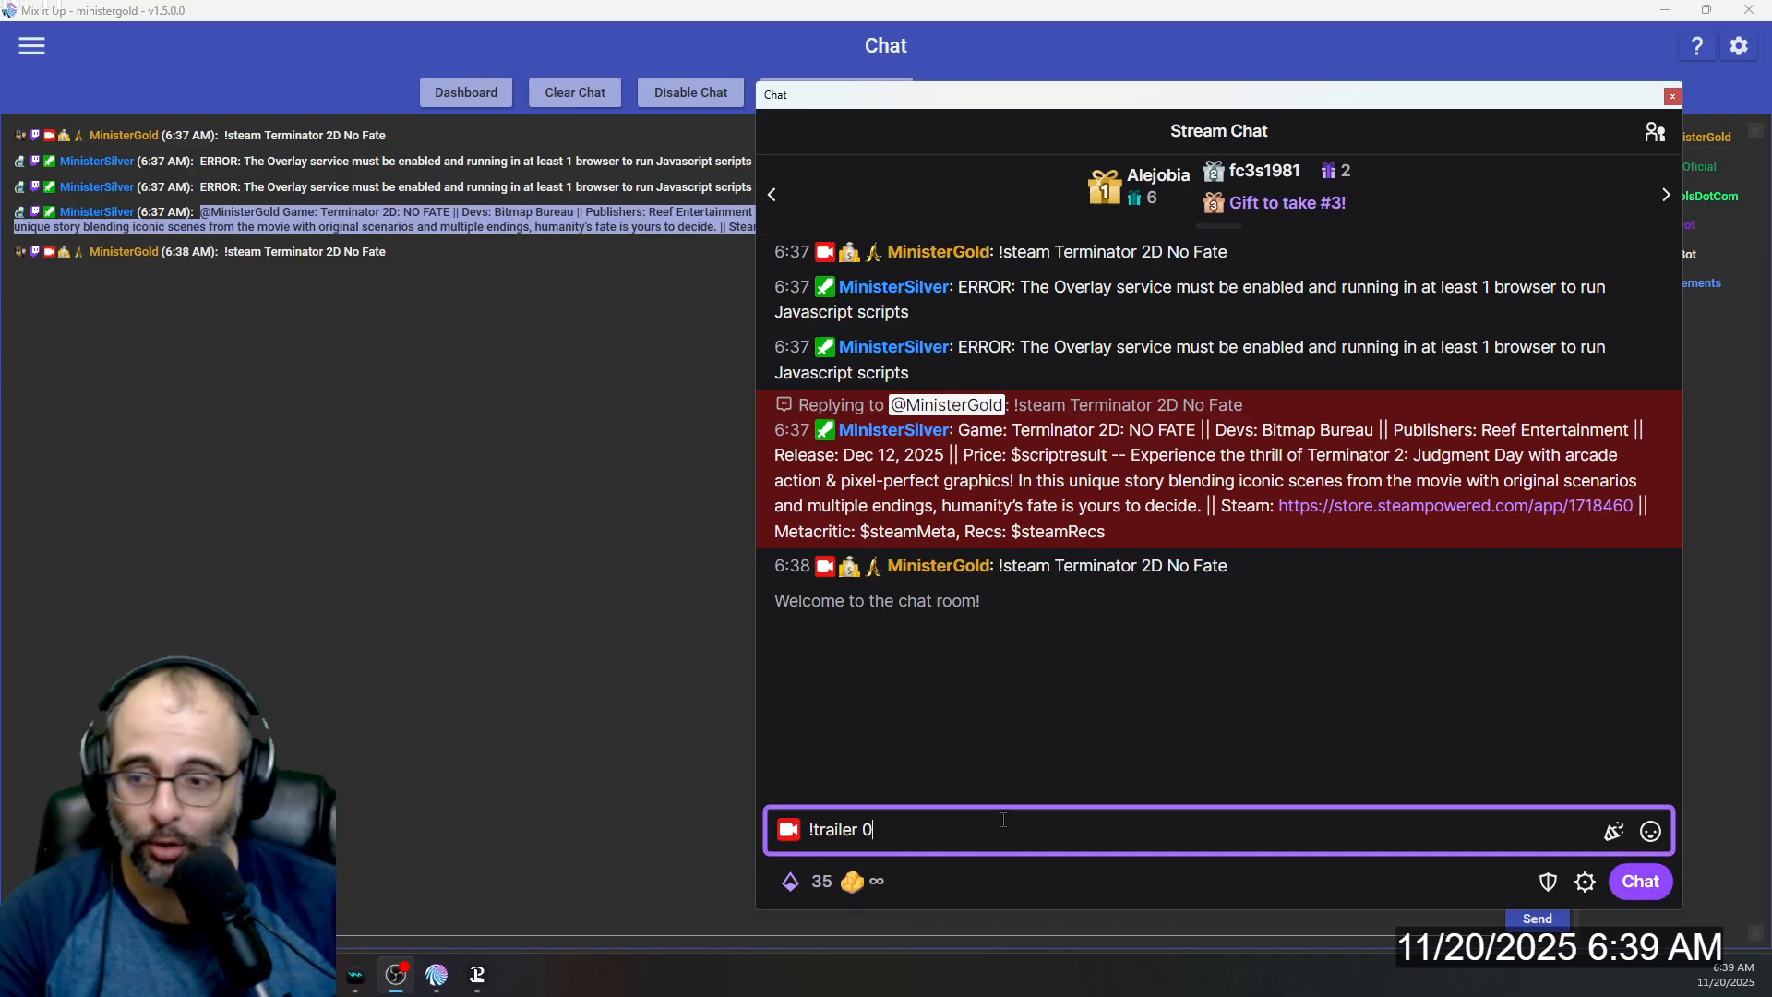
{"action": "key", "text": "Return"}
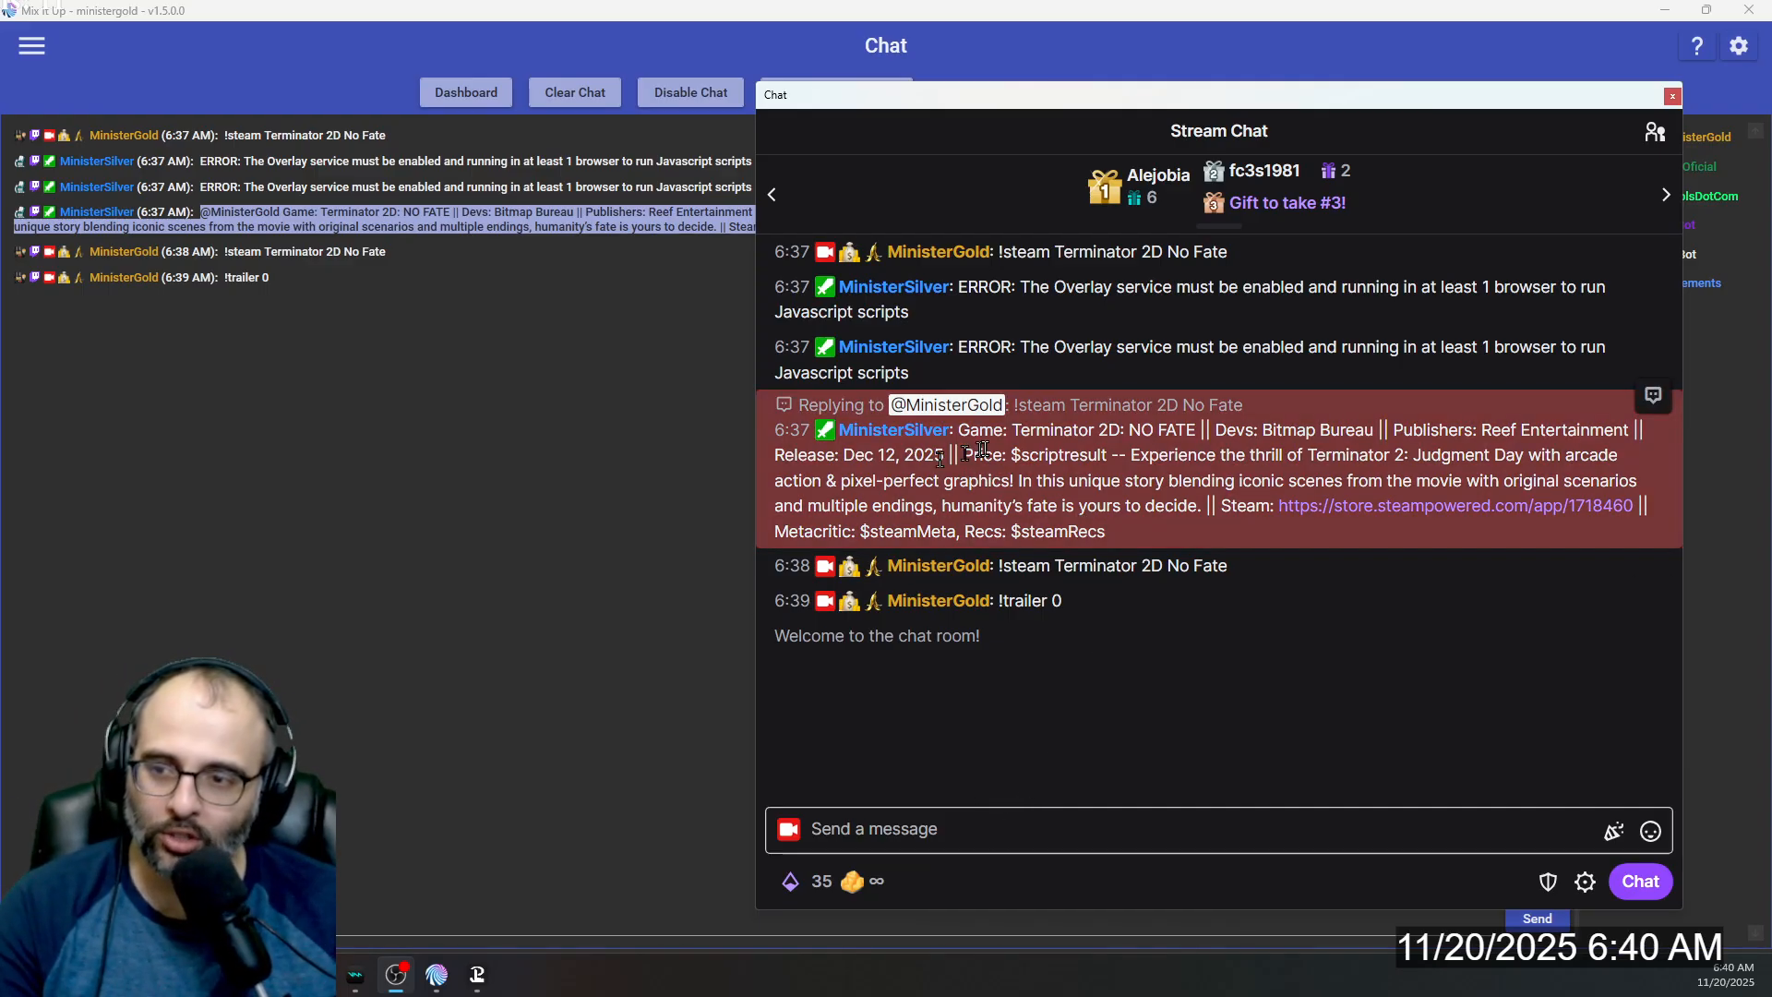
Send the command "!steam Silksong" in the stream chat.
{"action": "double_click", "coordinate": [1032, 450]}
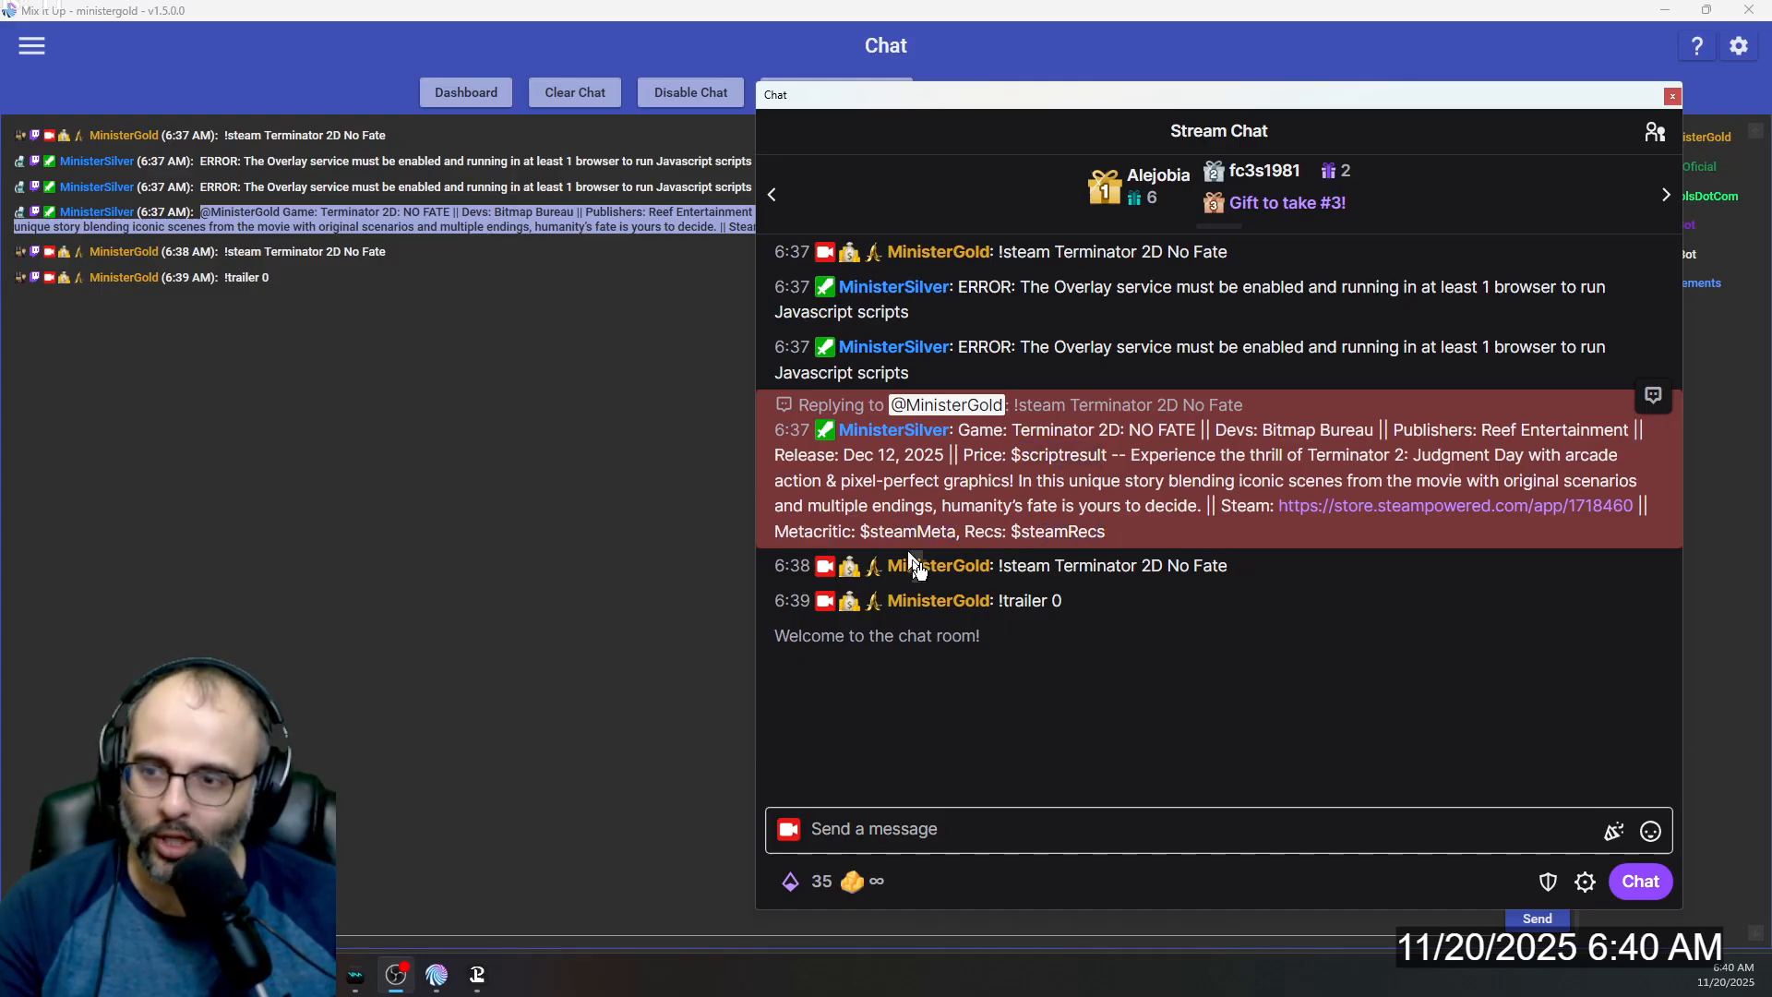
{"action": "left_click", "coordinate": [986, 841]}
{"action": "type", "text": "!"}
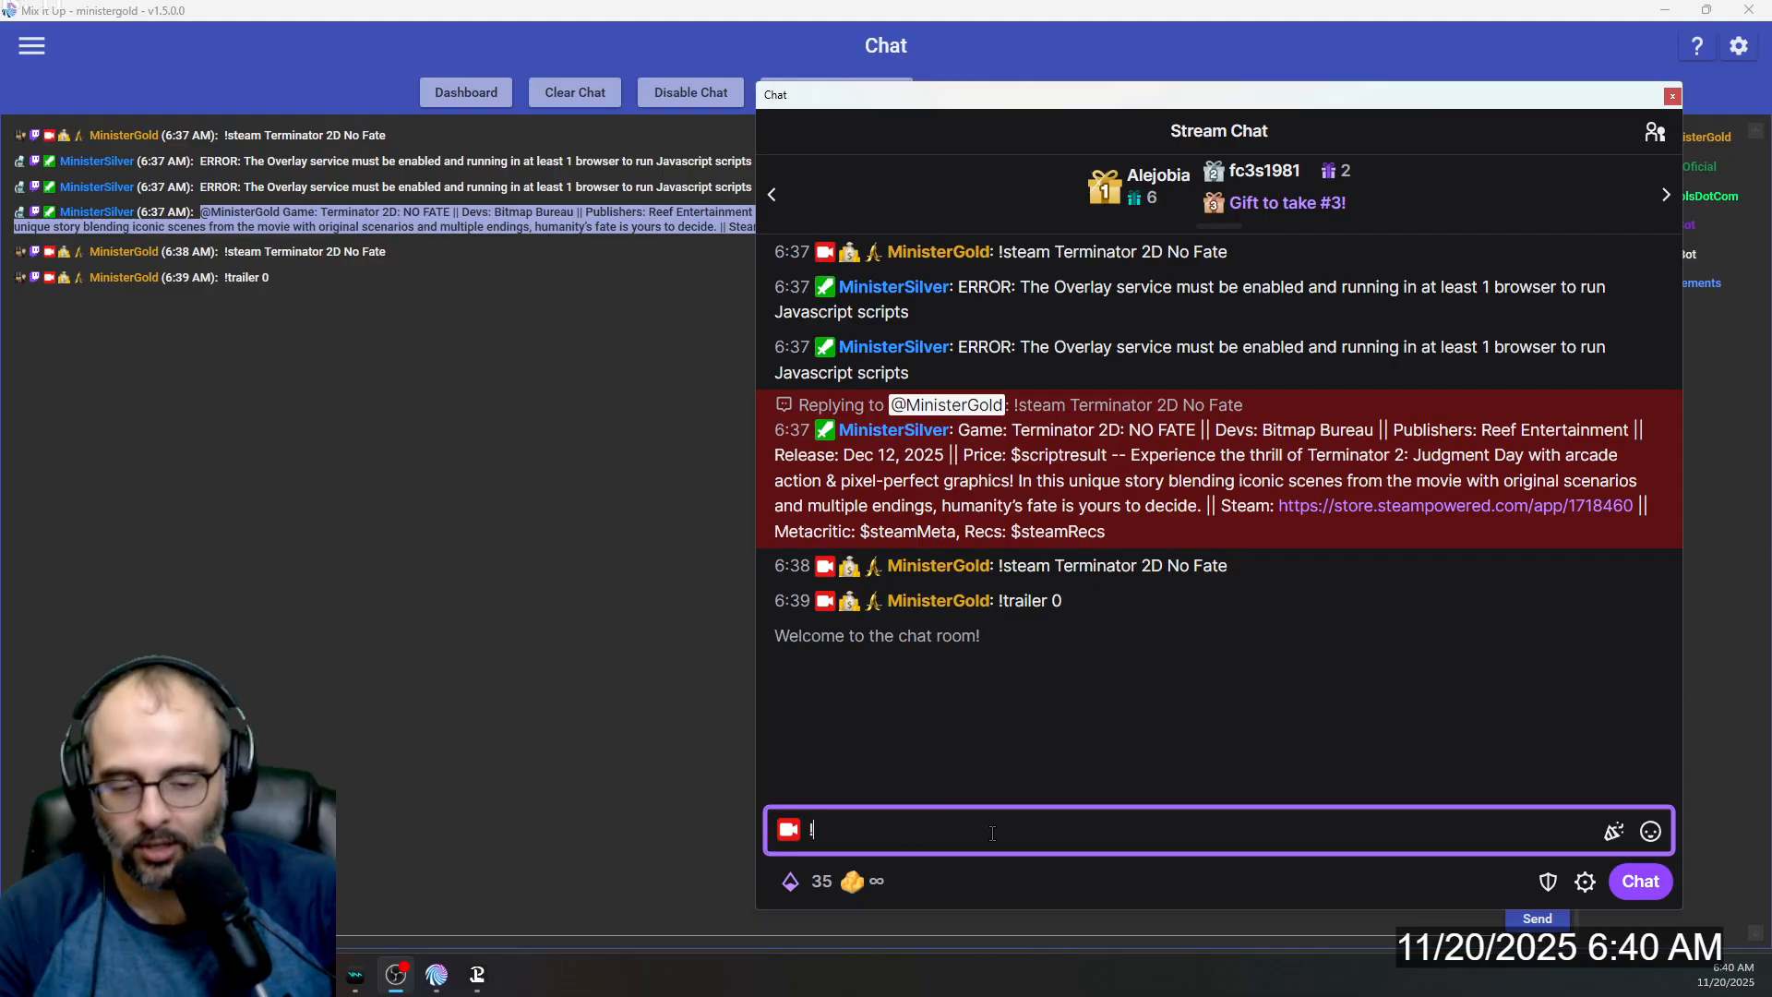
{"action": "type", "text": "steam Silksong"}
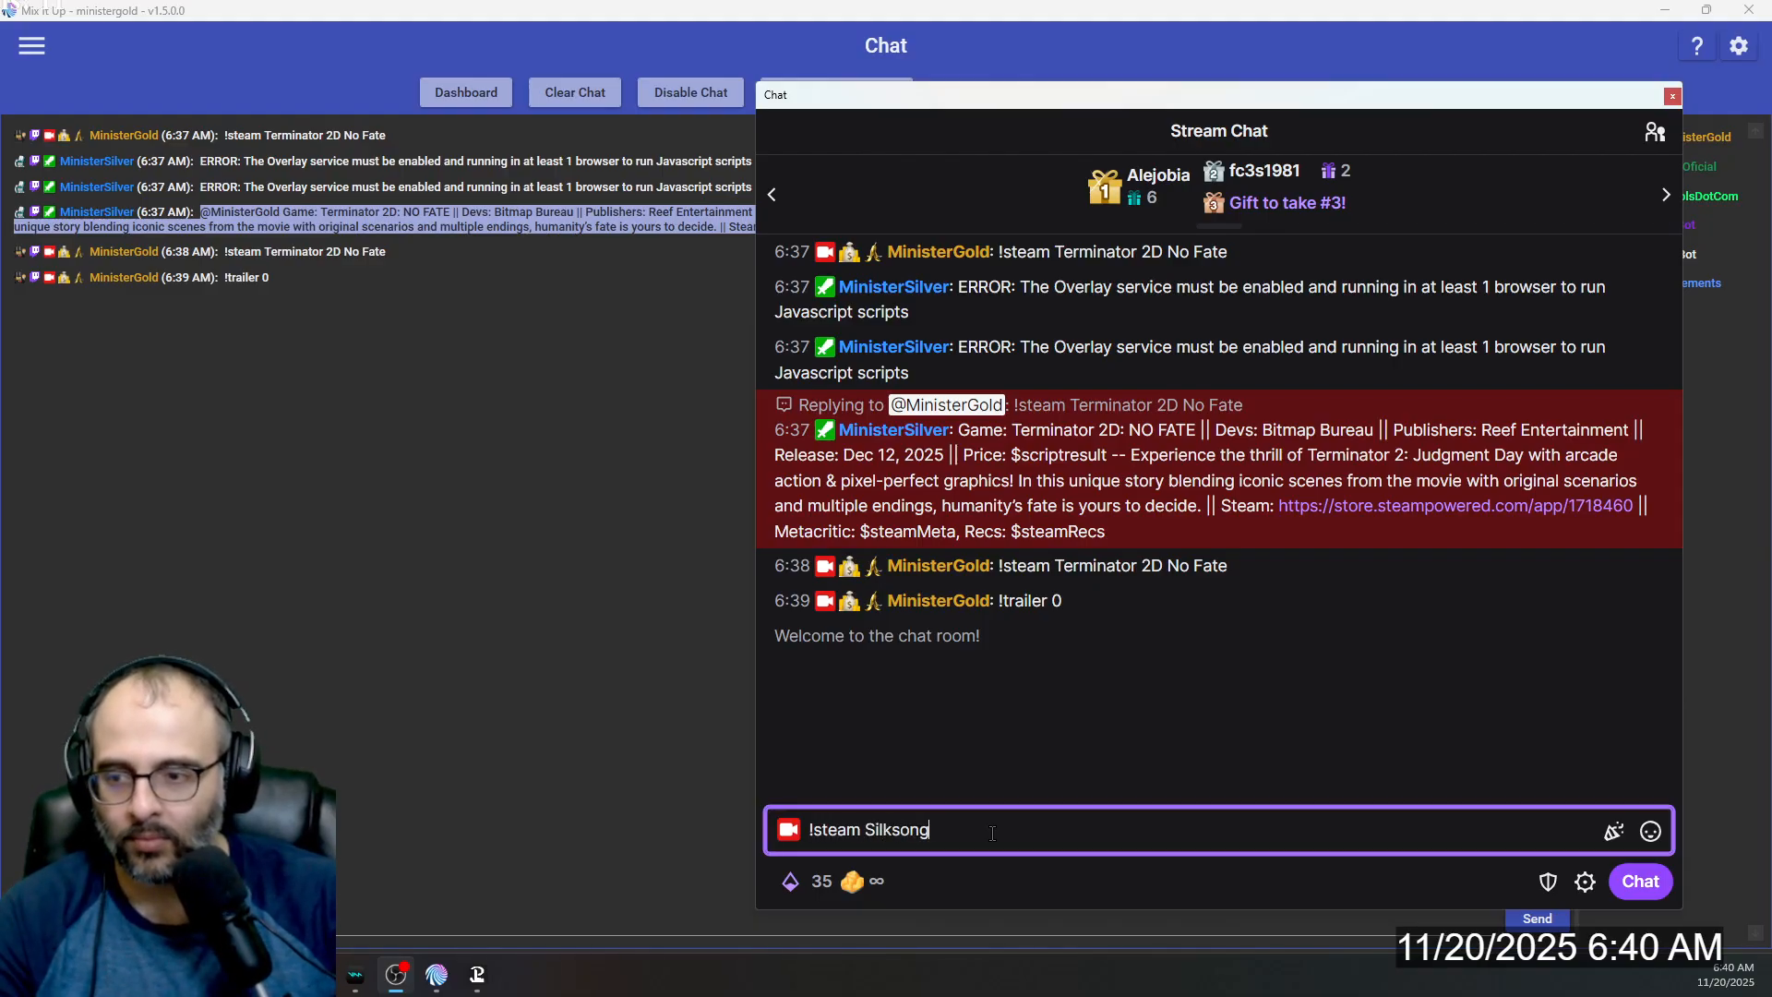
{"action": "key", "text": "Return"}
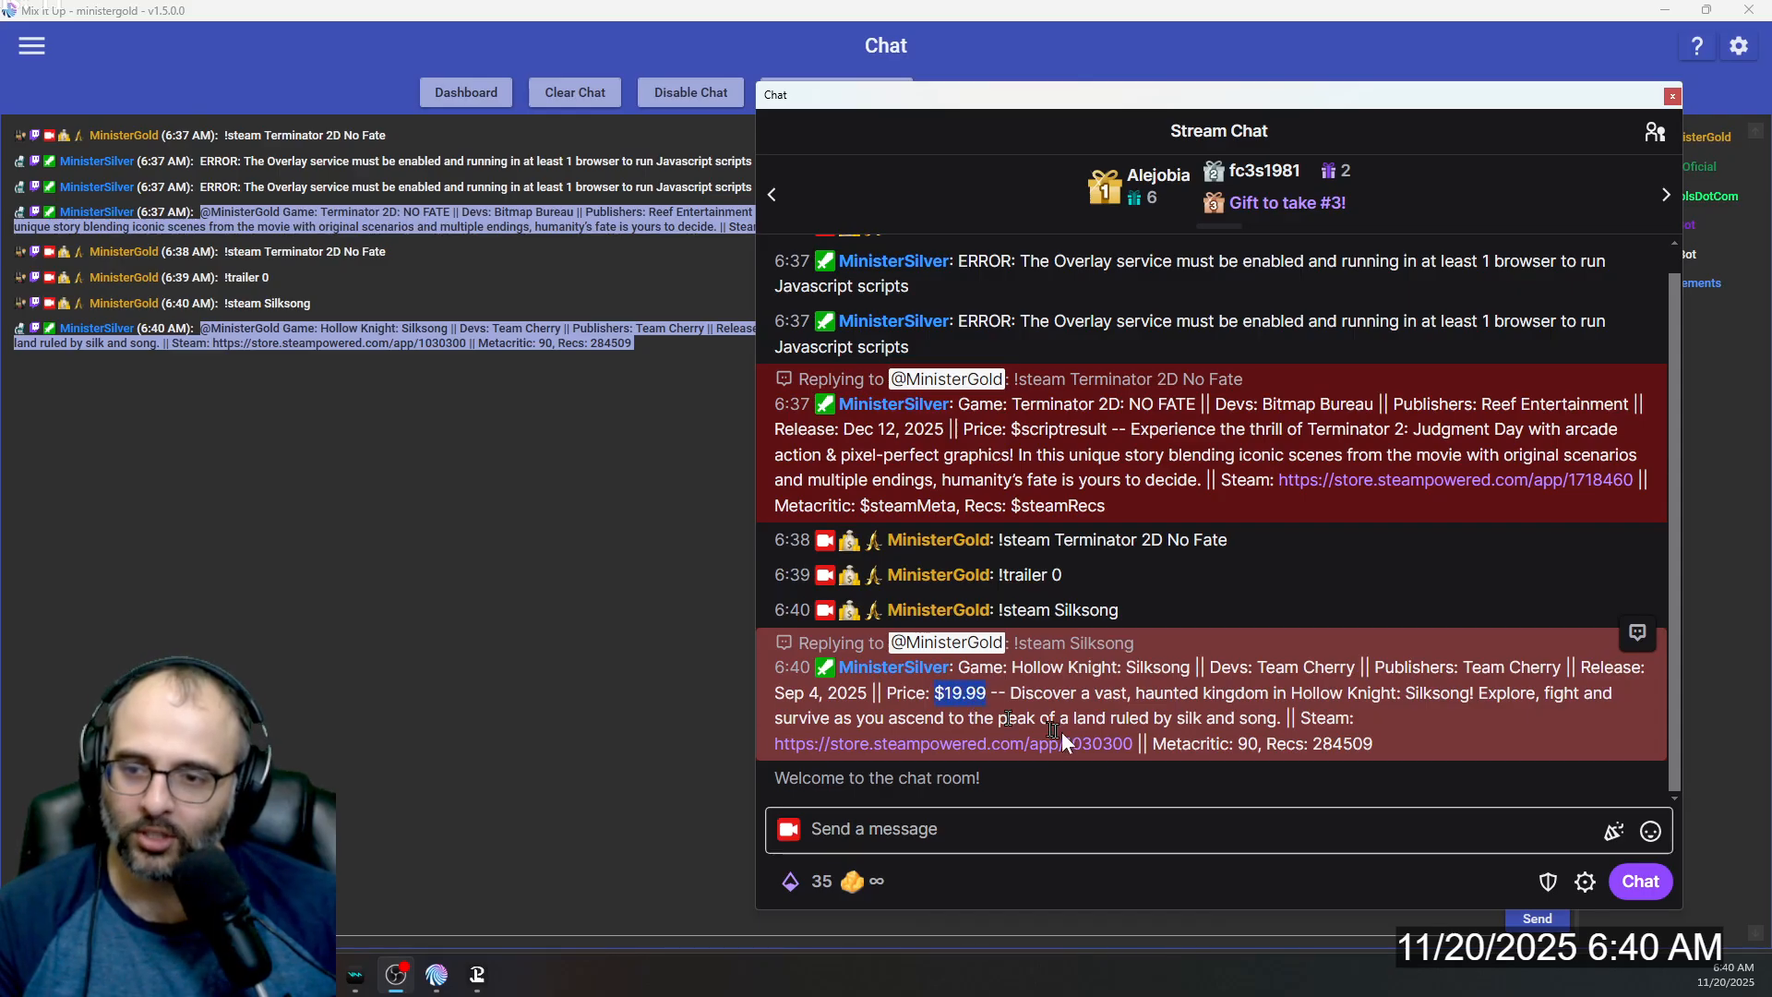
Examine the bot's Silksong reply, including its price, Metacritic and Recs fields.
{"action": "double_click", "coordinate": [1243, 745]}
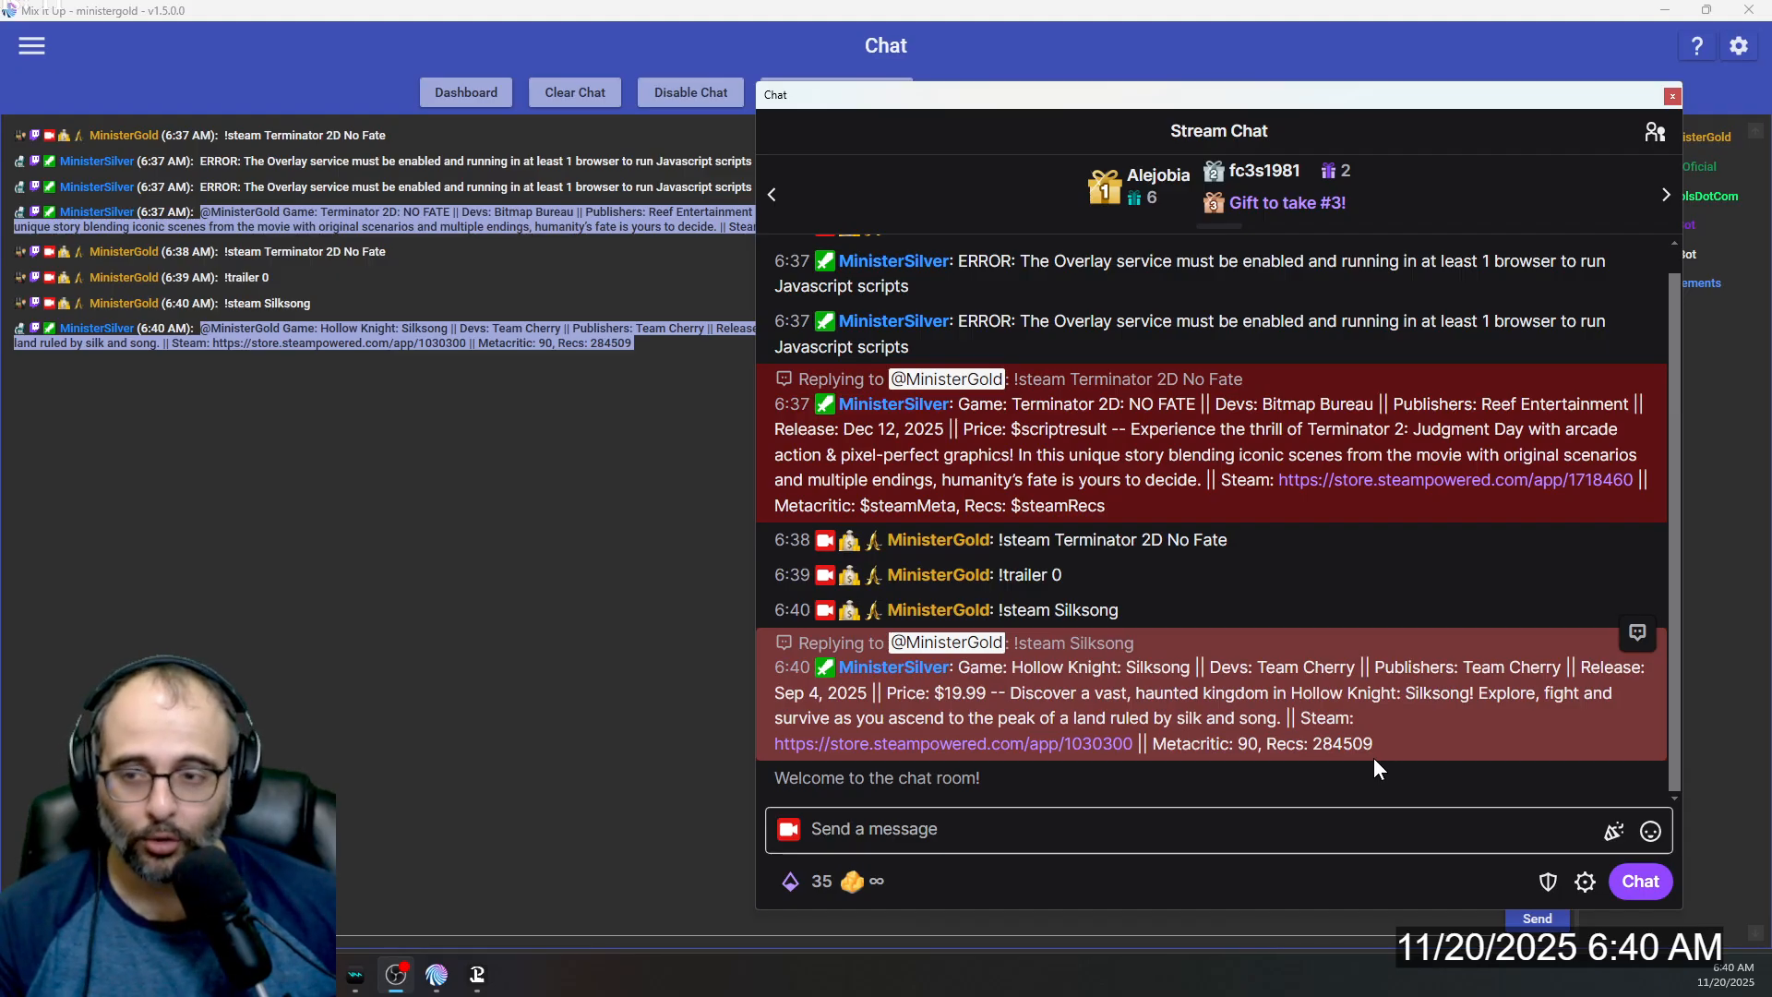
{"action": "left_click_drag", "start_coordinate": [1382, 746], "coordinate": [952, 678]}
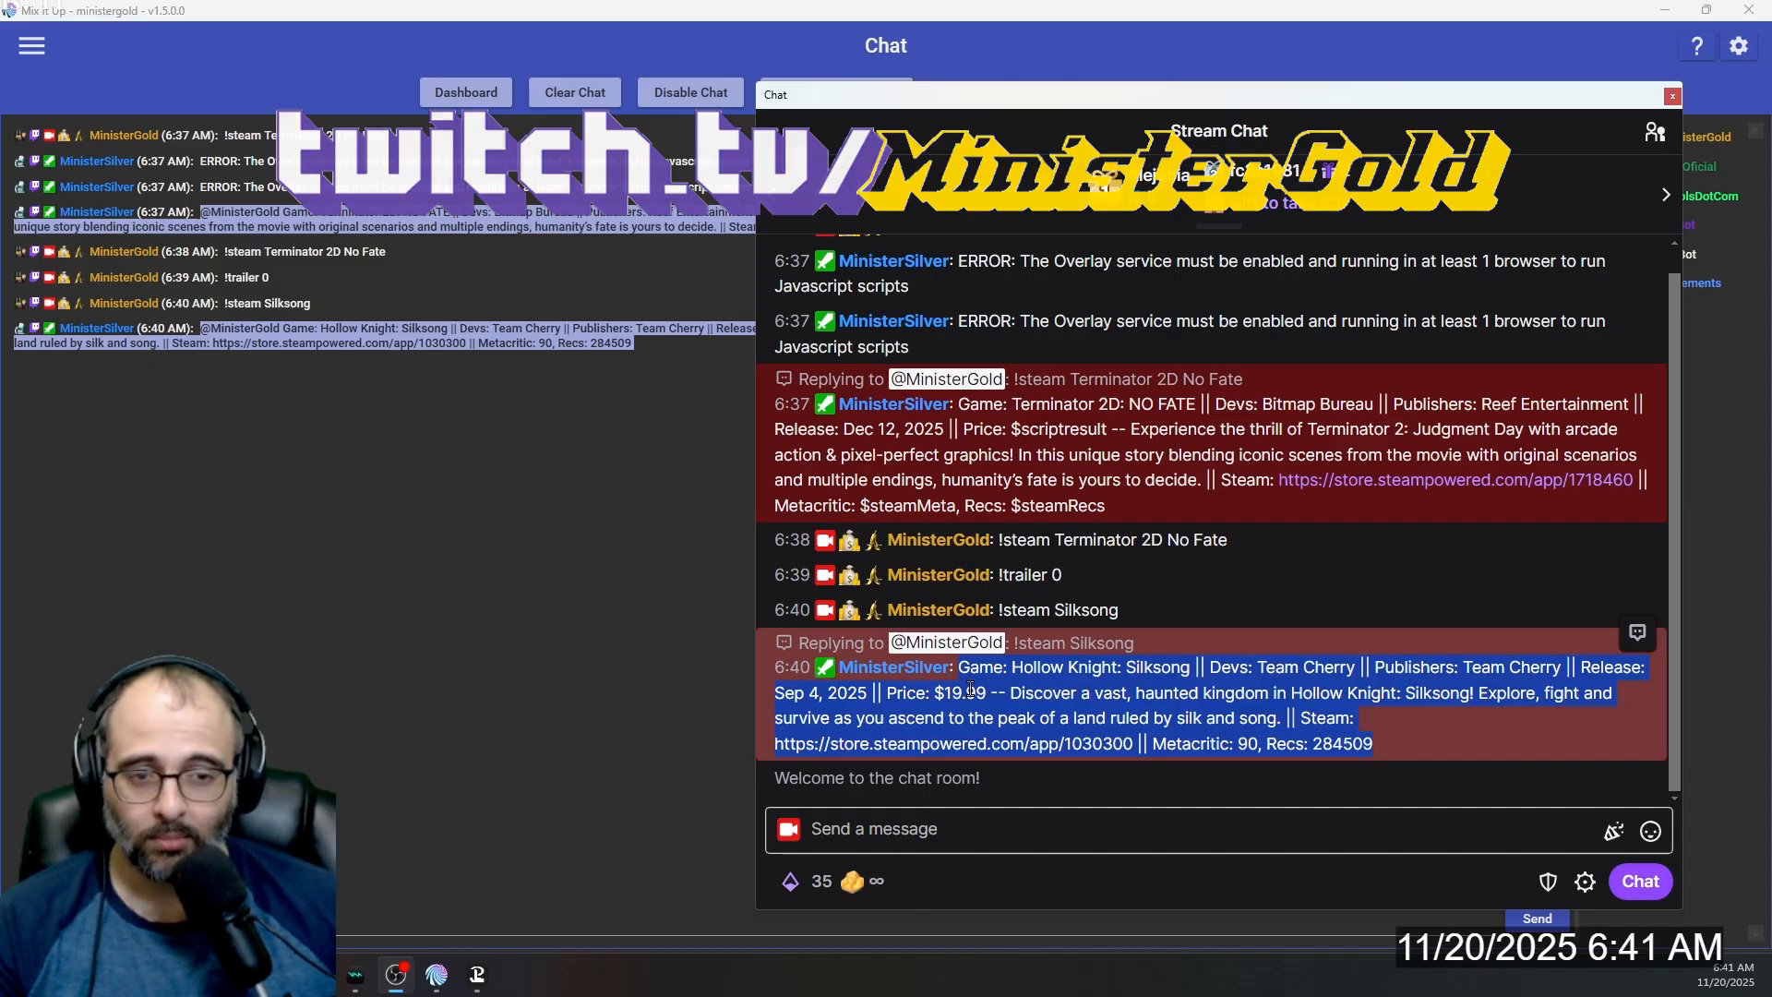
{"action": "left_click", "coordinate": [38, 37]}
{"action": "left_click", "coordinate": [39, 39]}
{"action": "scroll", "coordinate": [51, 663], "scroll_direction": "down", "scroll_amount": 2}
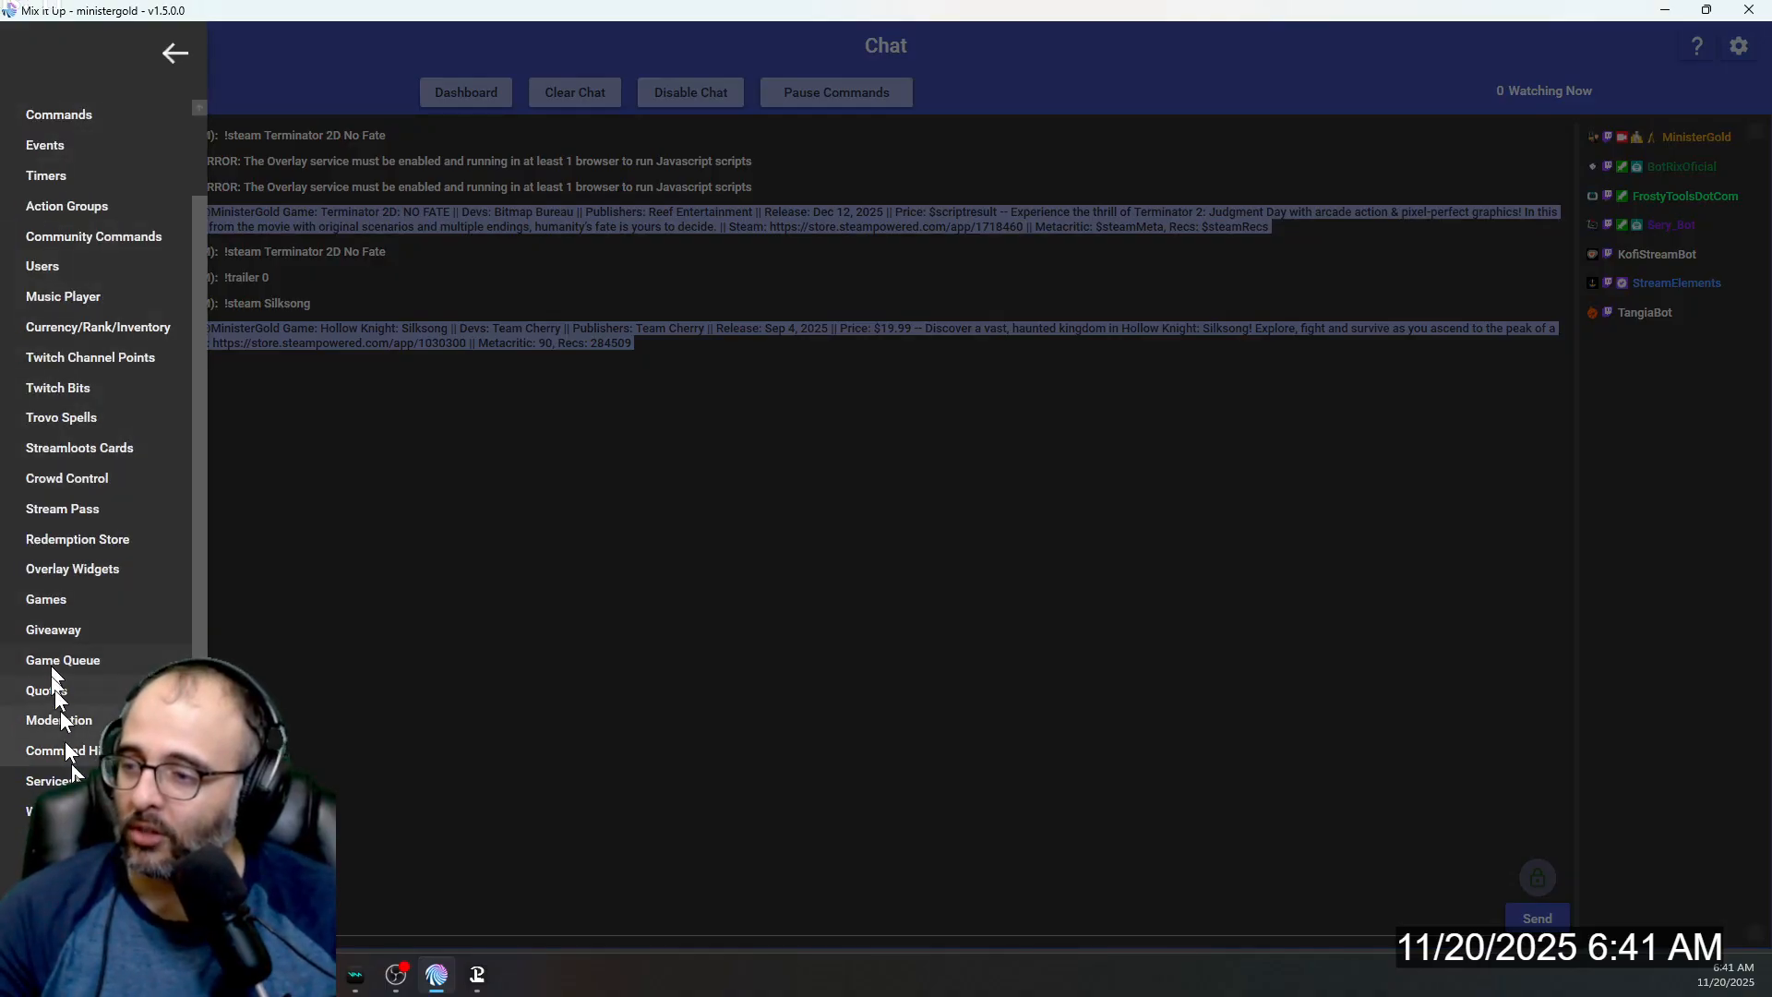
{"action": "left_click", "coordinate": [85, 871]}
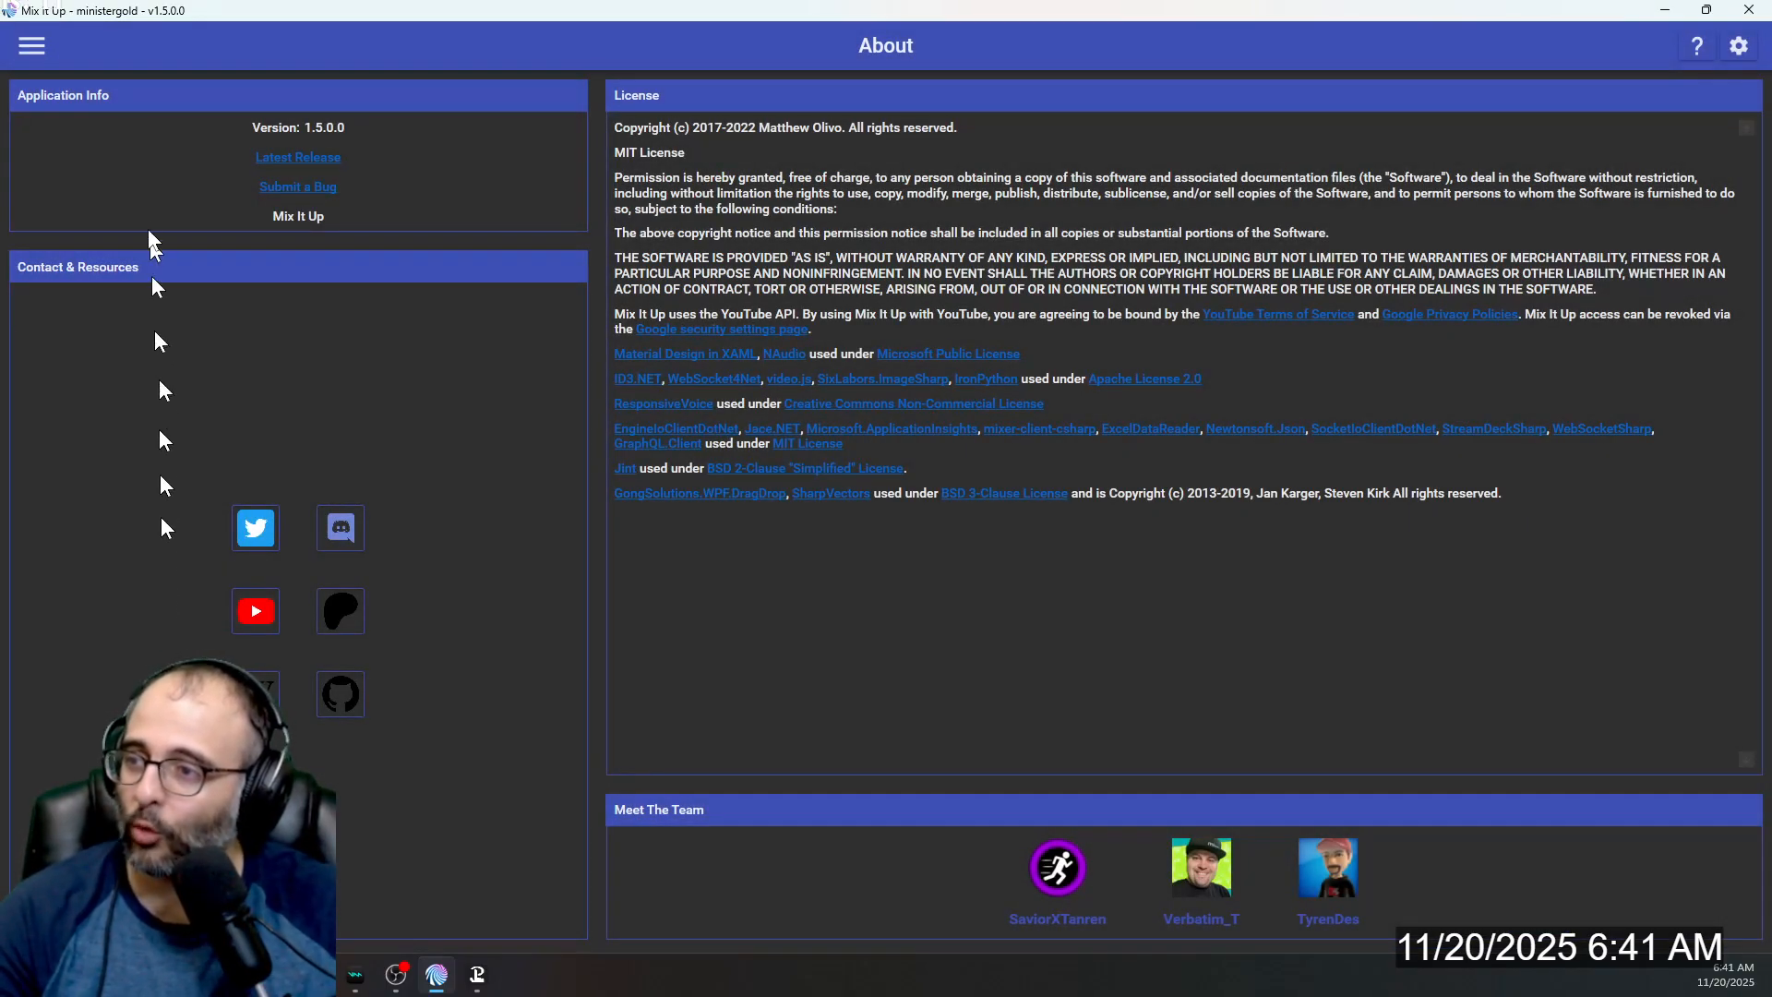
Open the Commands page, filter the commands by the name "Steam" and expand the Ungrouped group.
{"action": "left_click", "coordinate": [35, 54]}
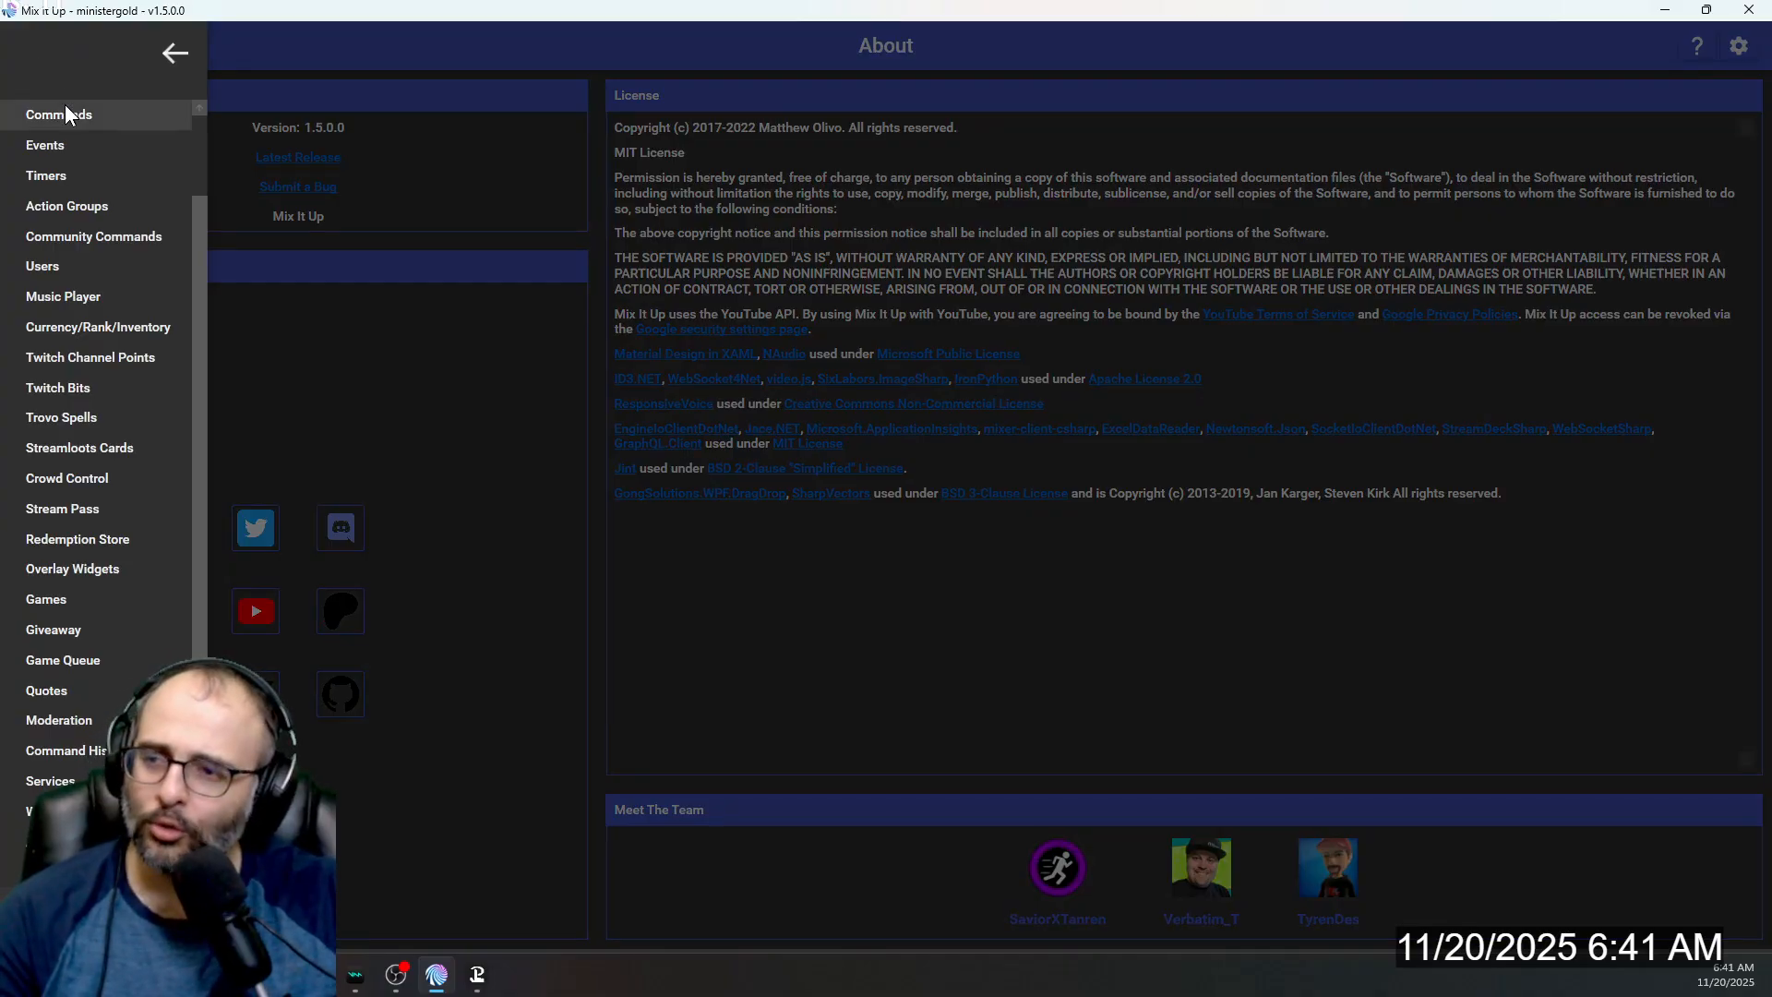
{"action": "left_click", "coordinate": [65, 112]}
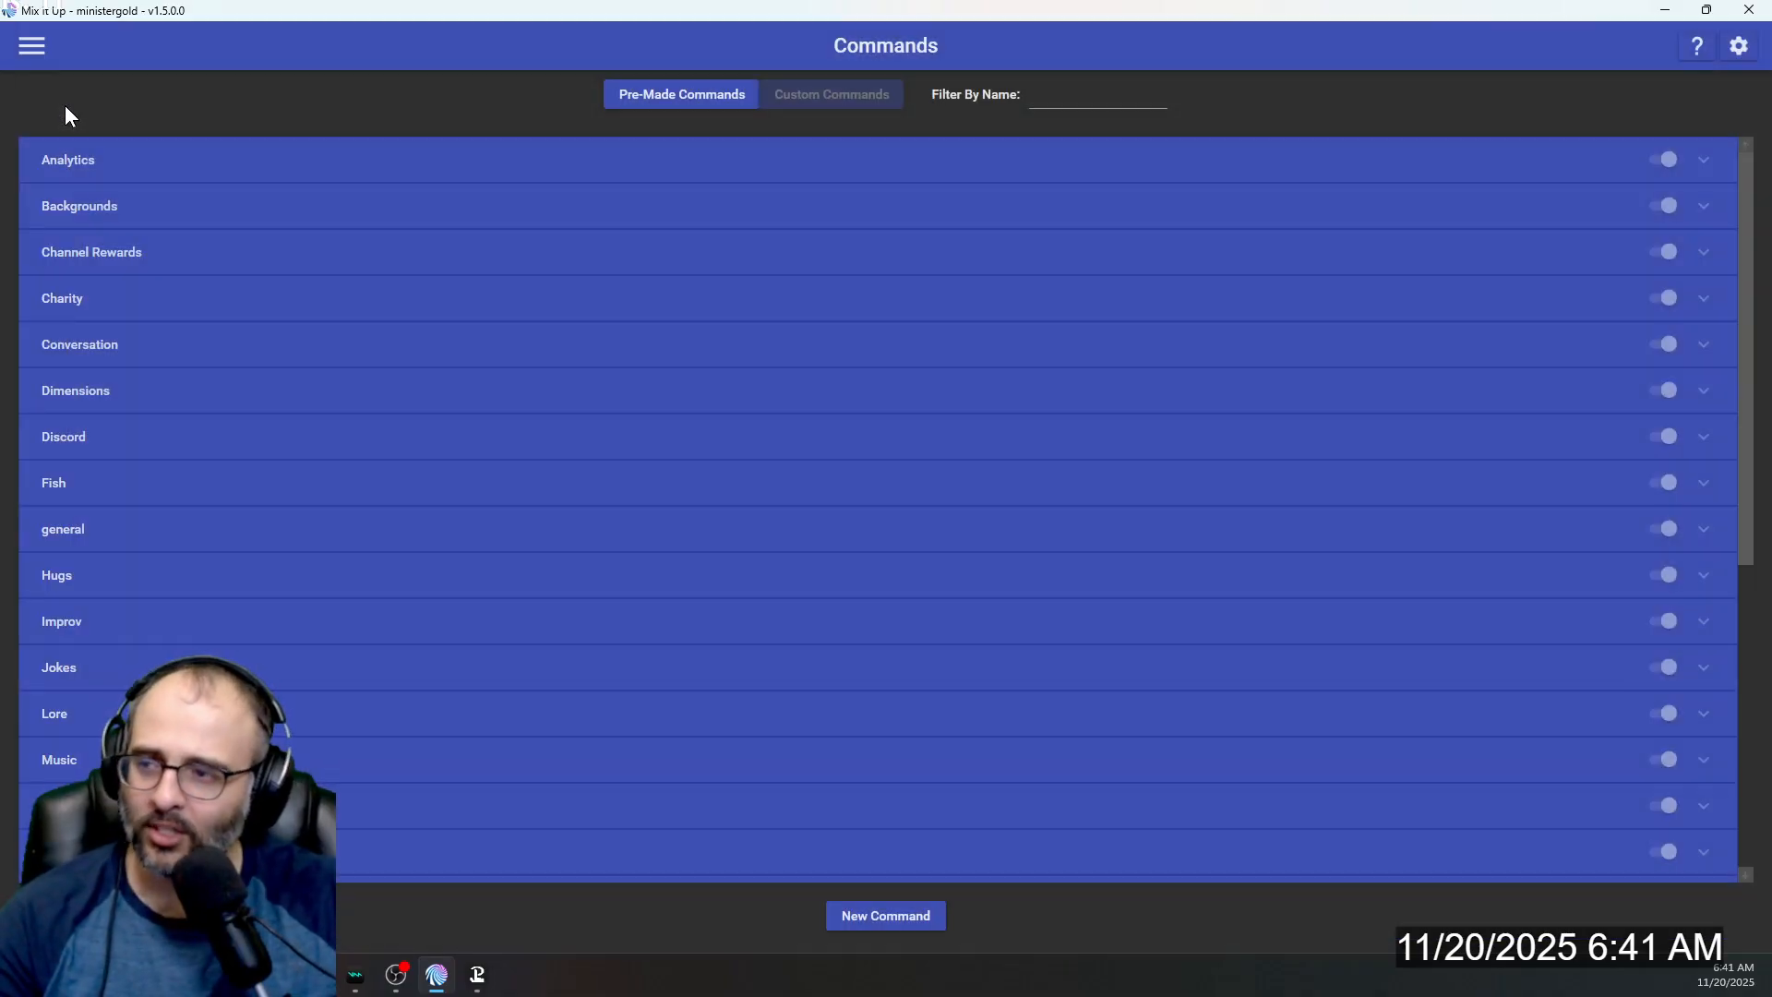
{"action": "left_click", "coordinate": [1096, 100]}
{"action": "type", "text": "Steam"}
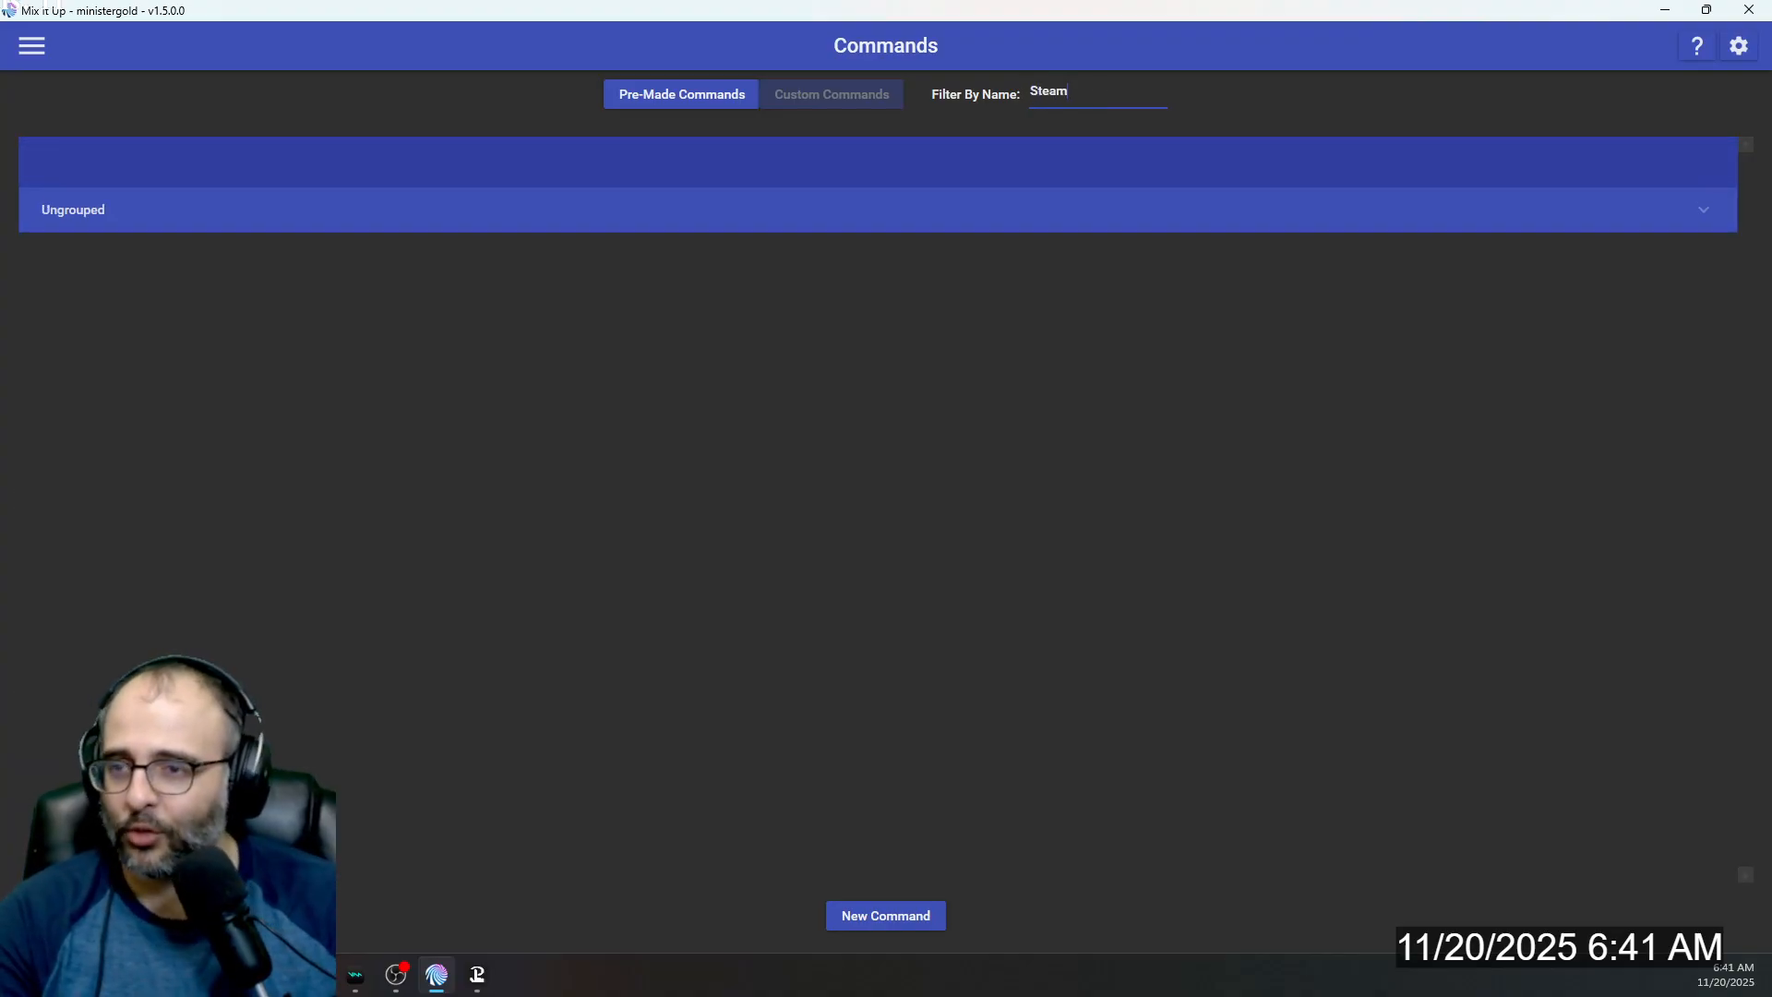
{"action": "left_click", "coordinate": [1107, 207]}
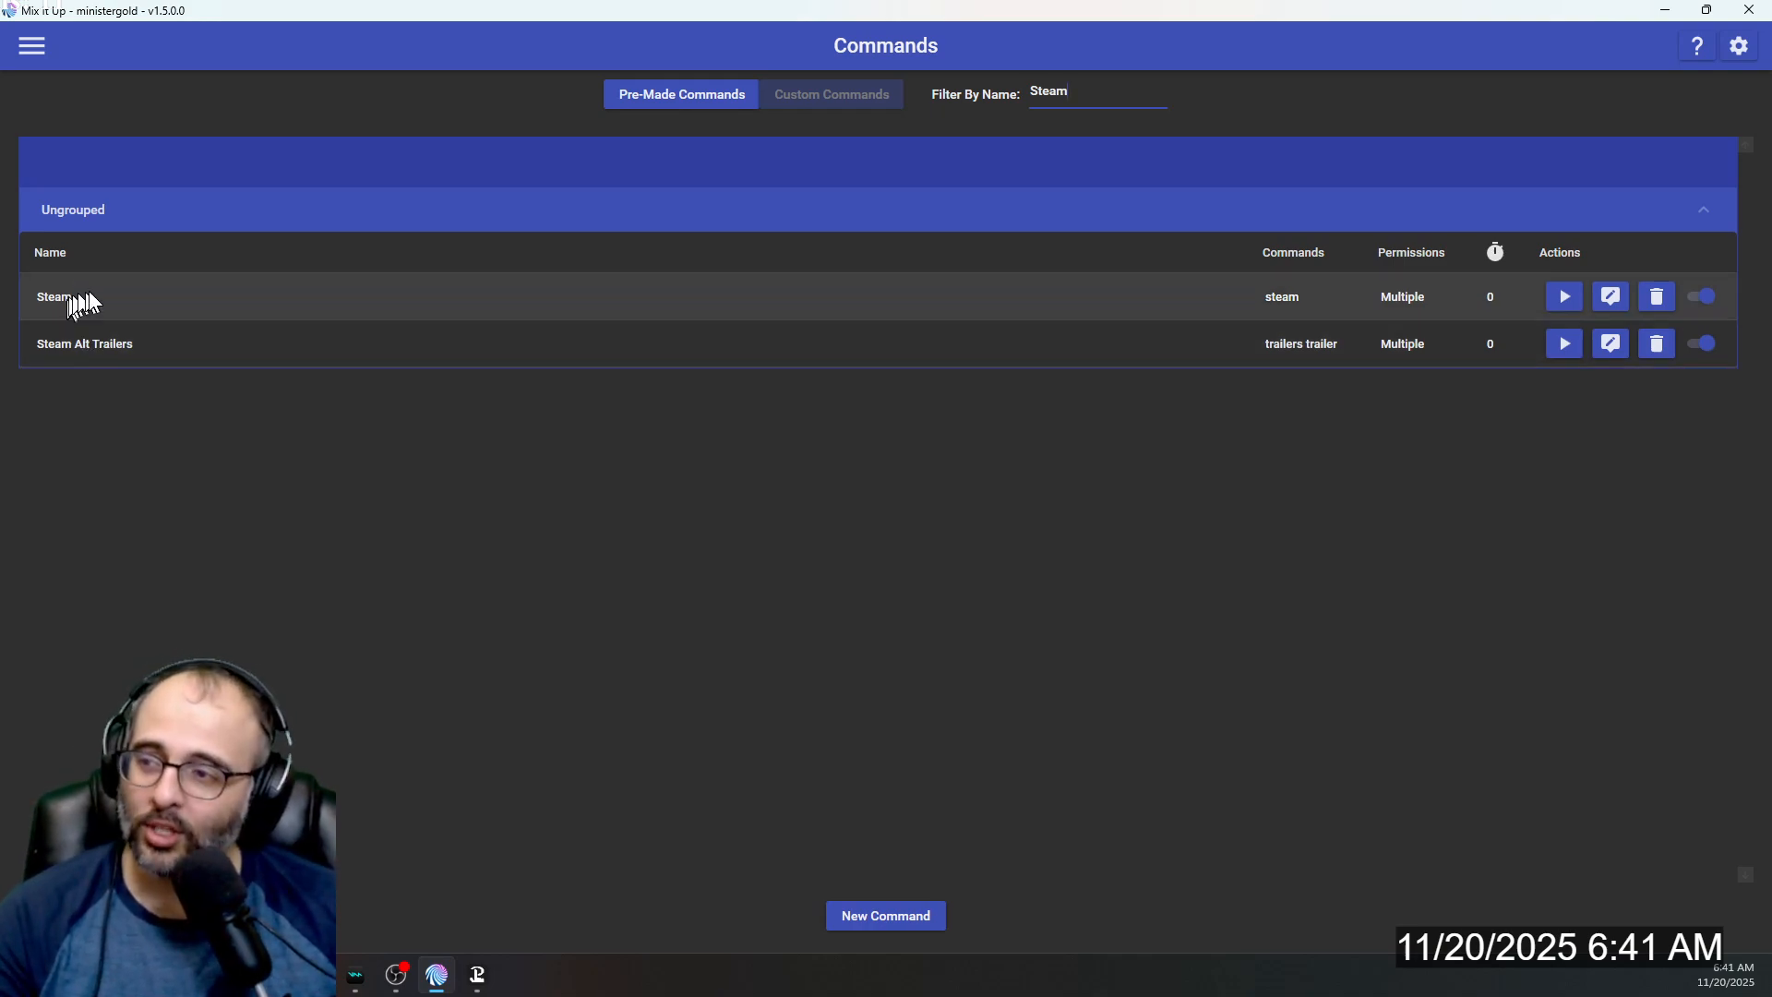
Open the Steam command for editing in an enlarged Command Editor window and expand its Game Name action.
{"action": "left_click", "coordinate": [1608, 298]}
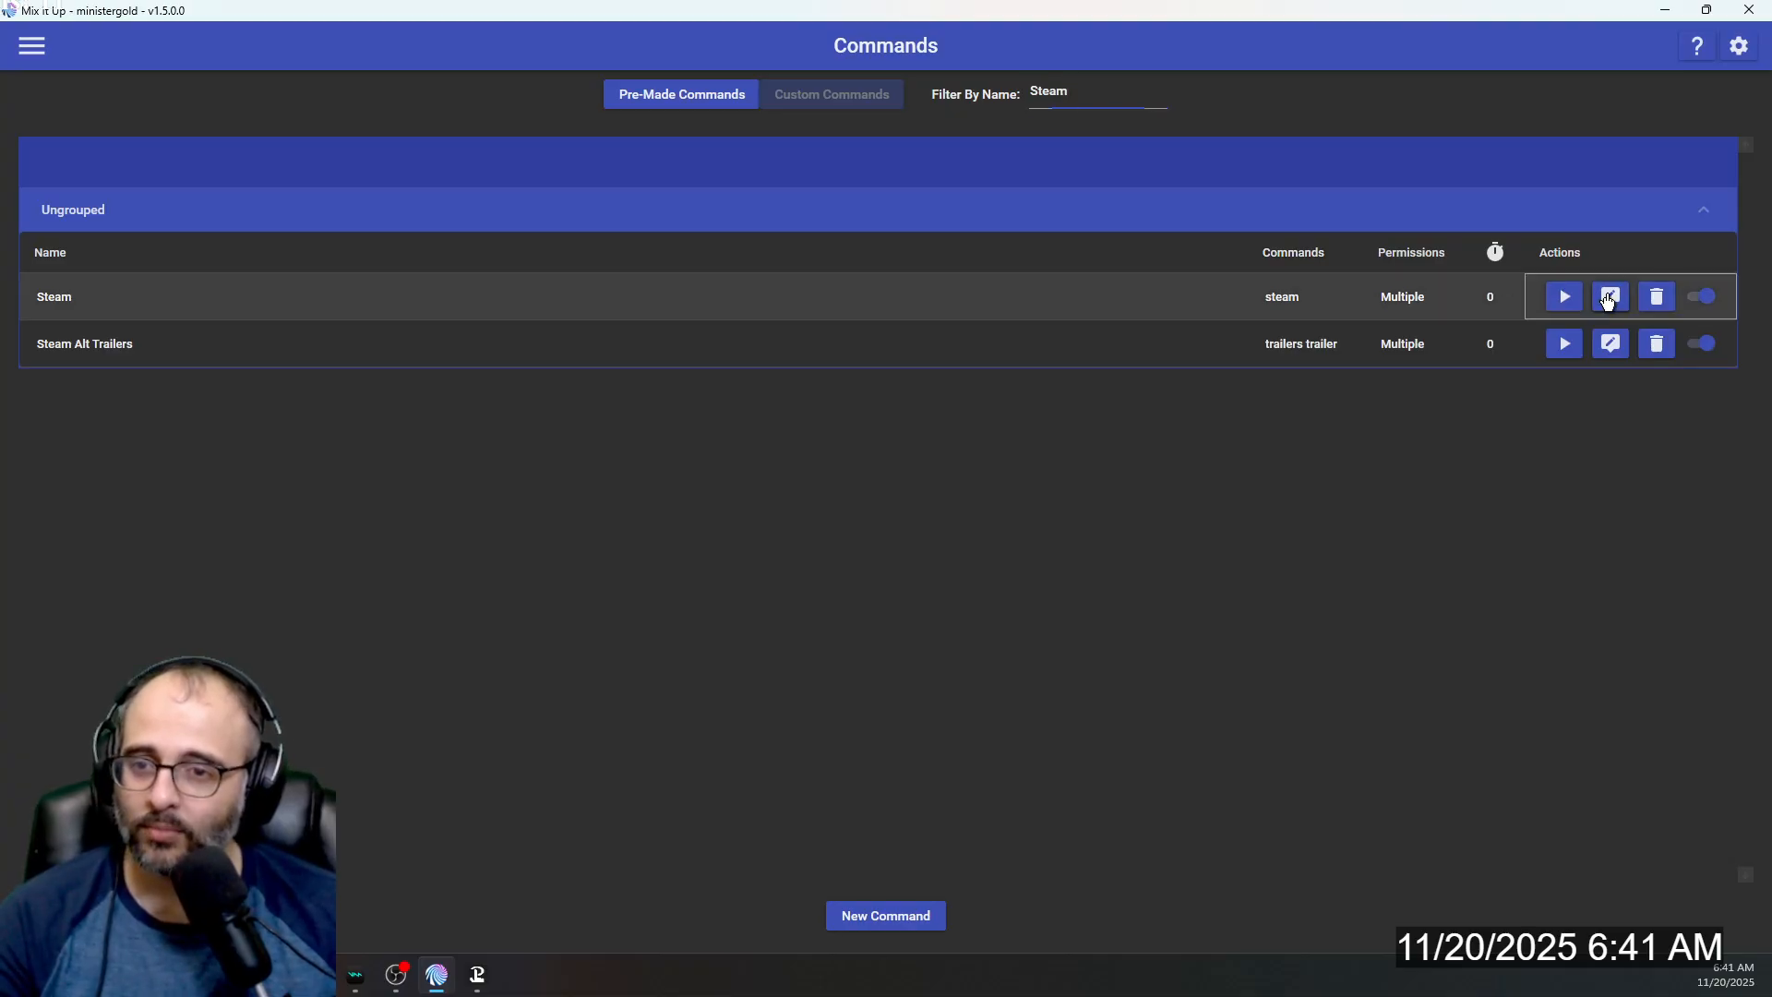
{"action": "left_click_drag", "start_coordinate": [824, 215], "coordinate": [749, 43]}
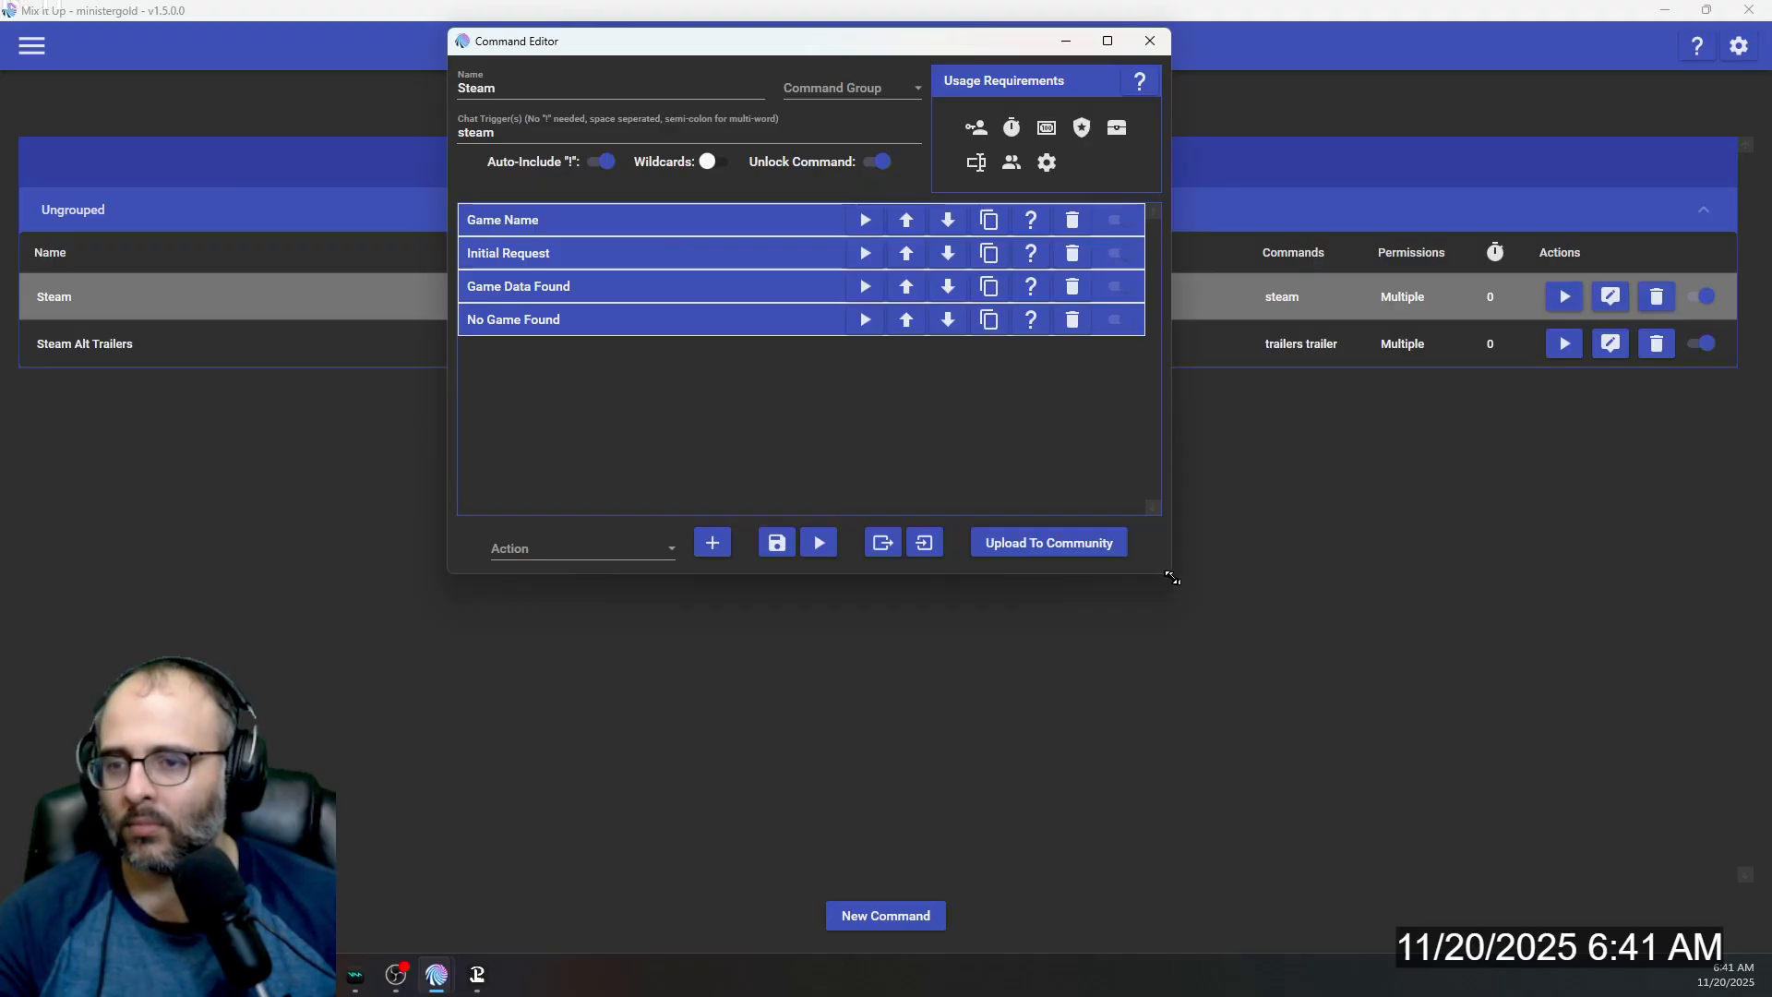
{"action": "left_click_drag", "start_coordinate": [1199, 601], "coordinate": [1564, 833]}
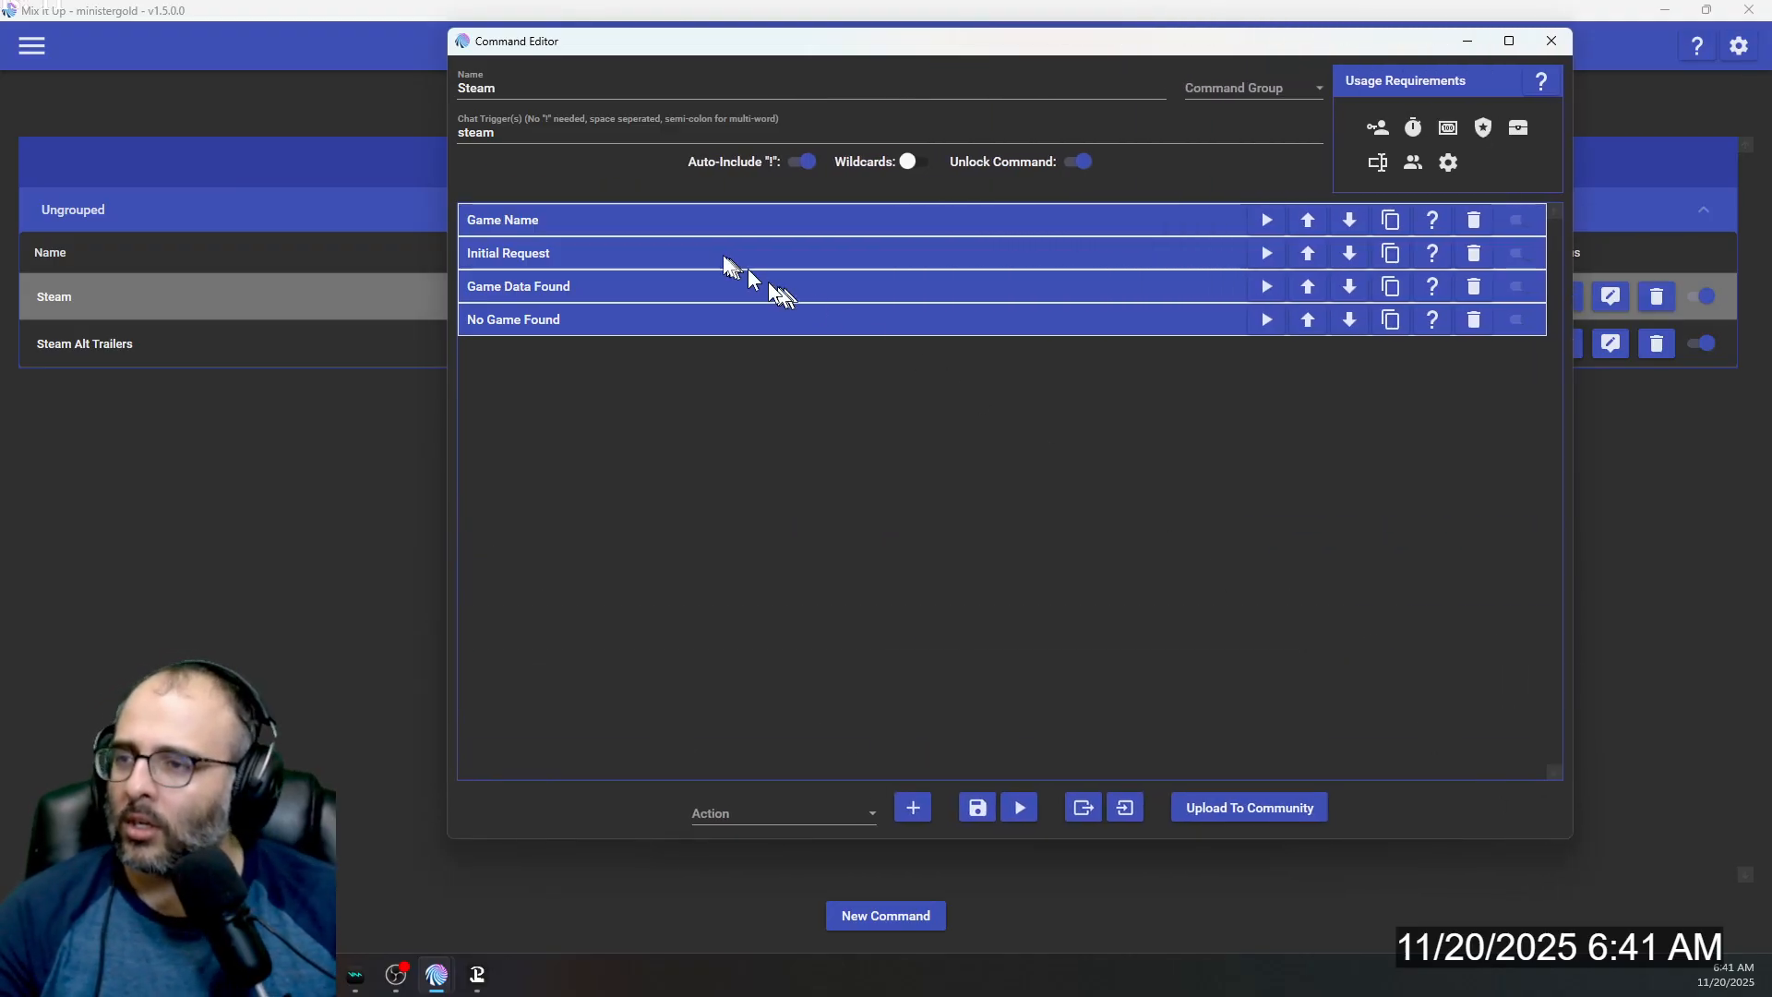
{"action": "left_click", "coordinate": [690, 224]}
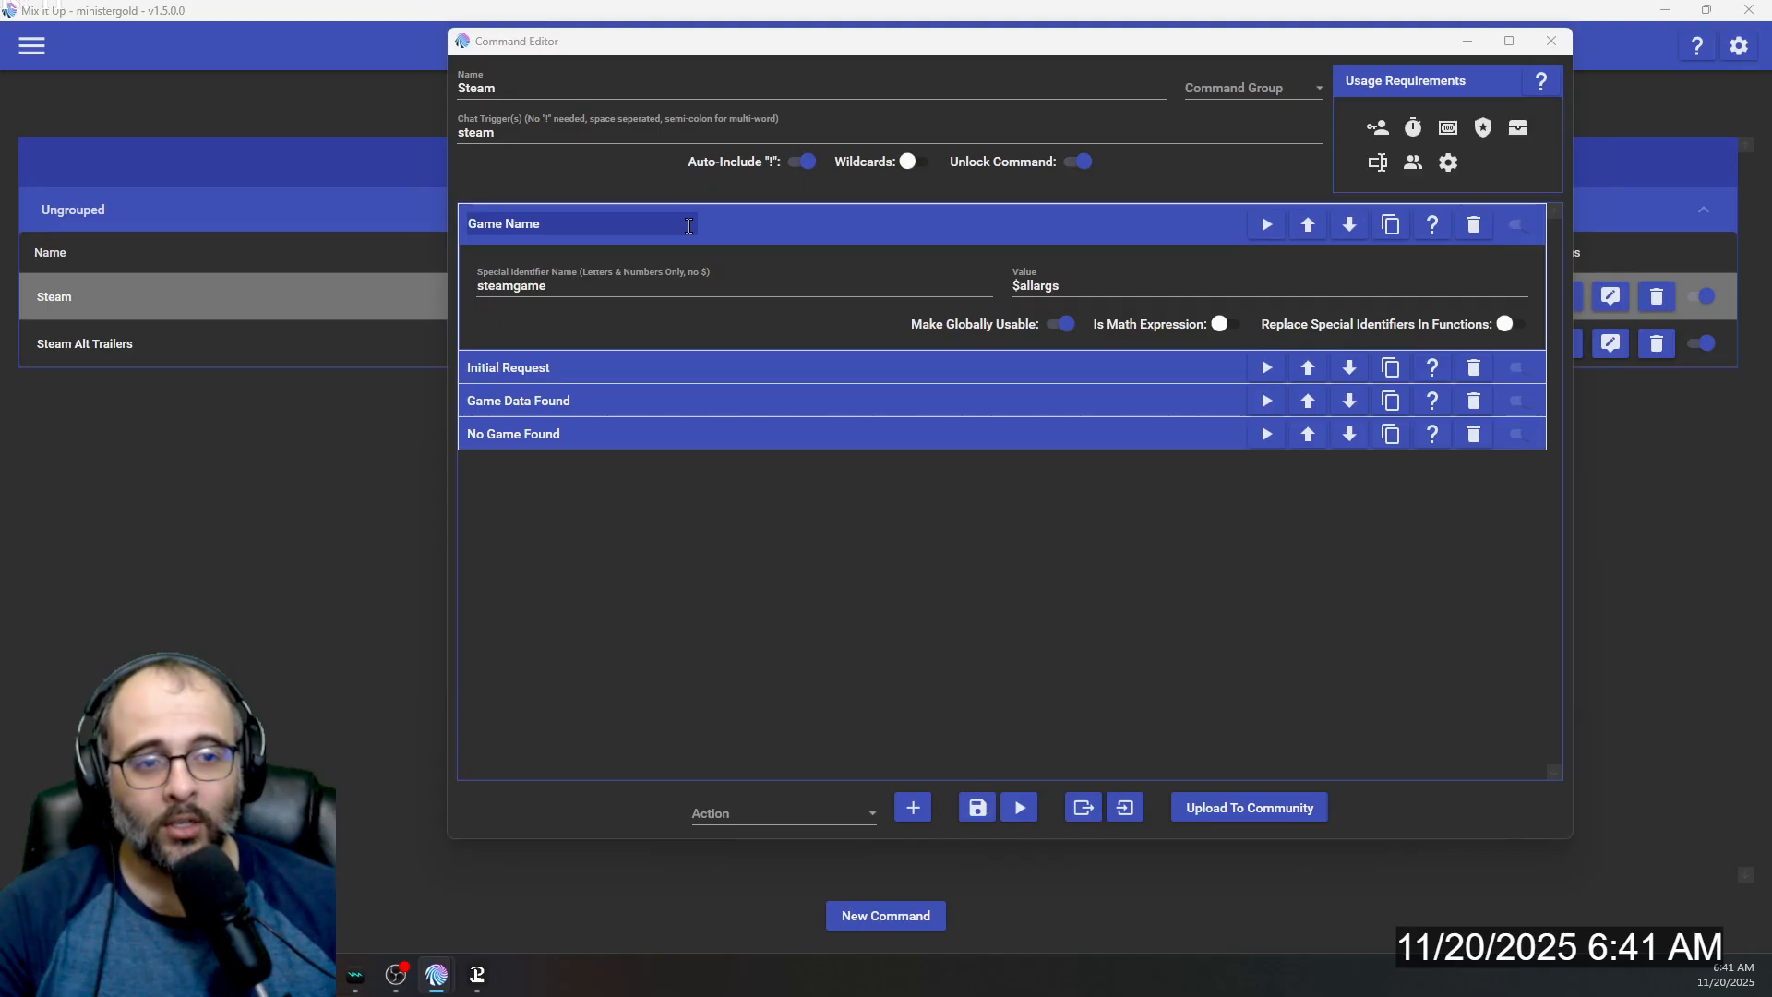
Draft the message "!steam Terminator 2D No Fate" in the stream chat without sending it, and highlight the game title.
{"action": "key", "text": "alt+Tab"}
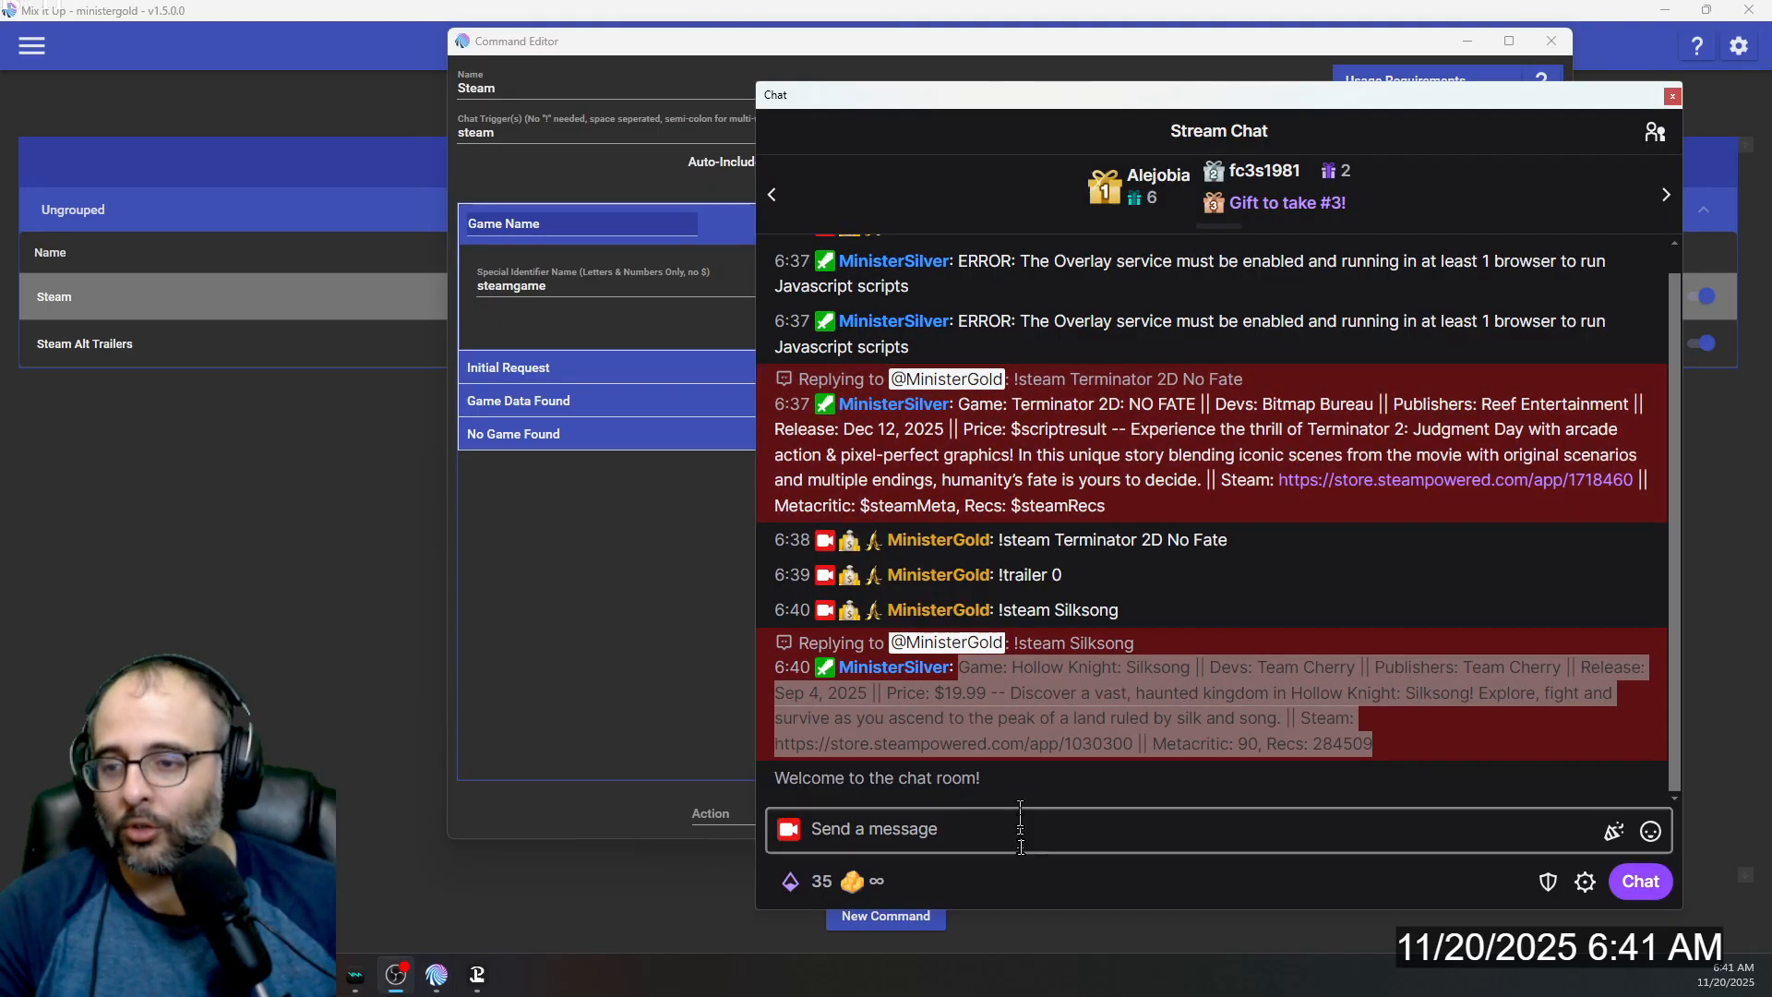
{"action": "left_click", "coordinate": [1023, 840]}
{"action": "type", "text": "!steam Terminator"}
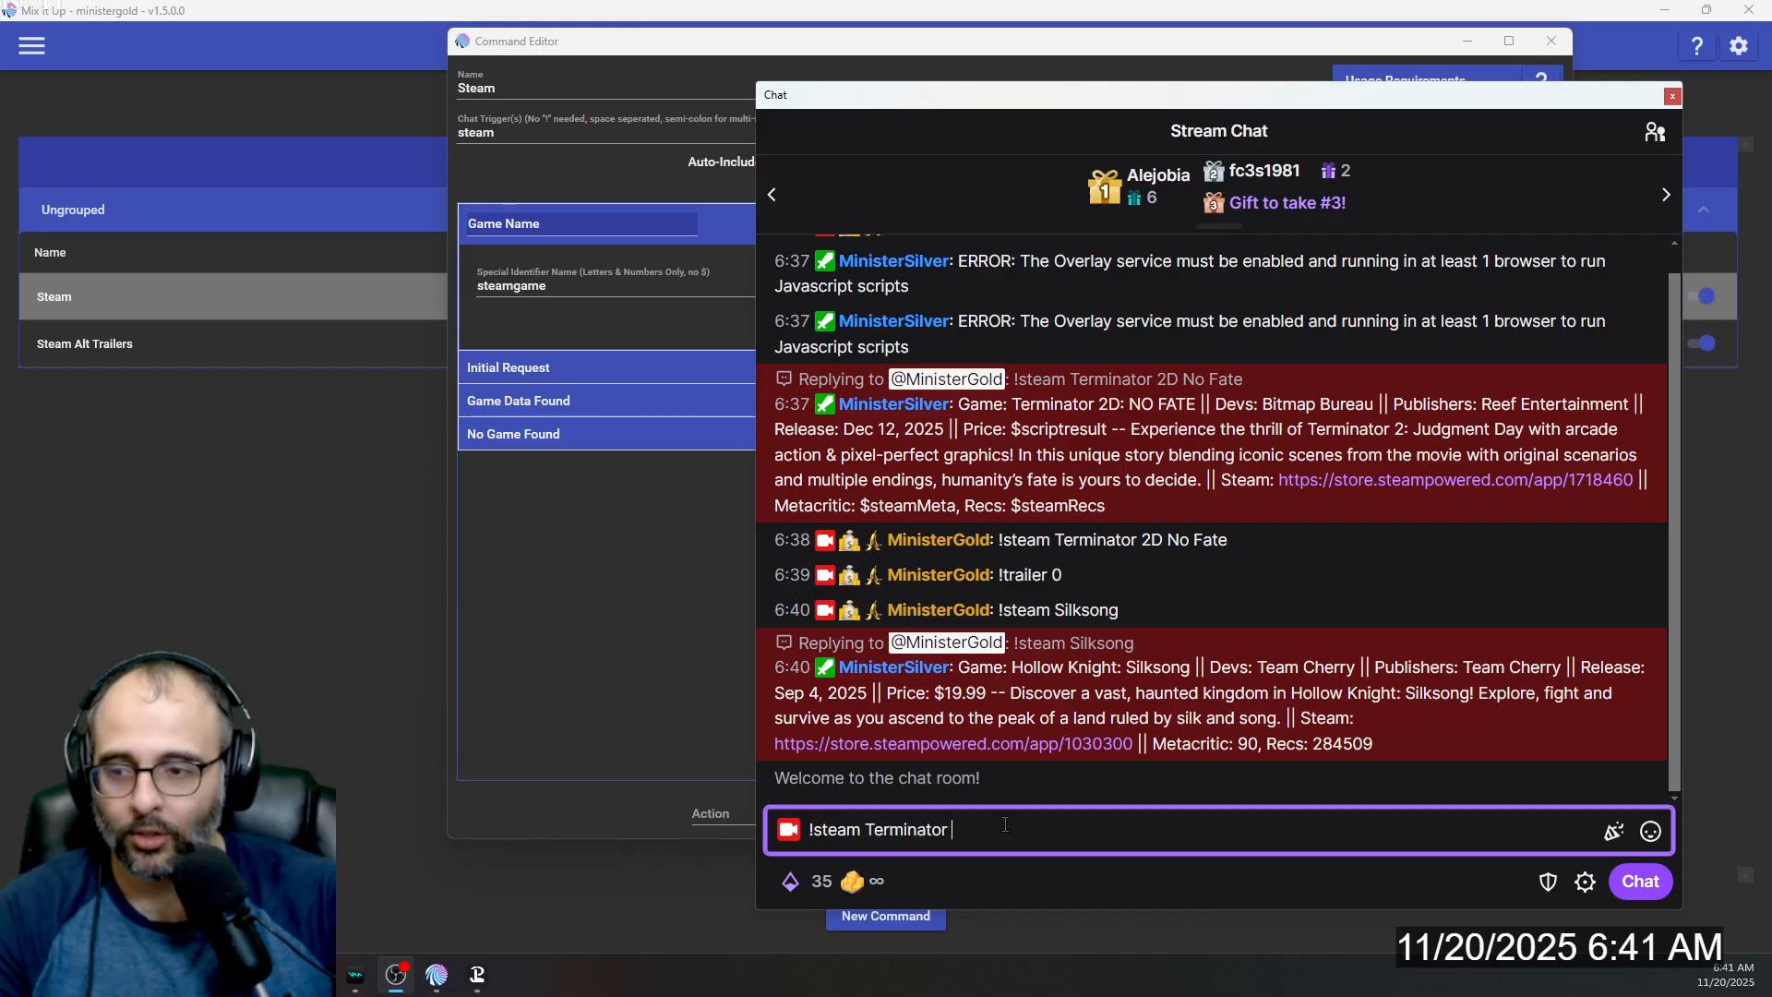
{"action": "type", "text": " 2D No F"}
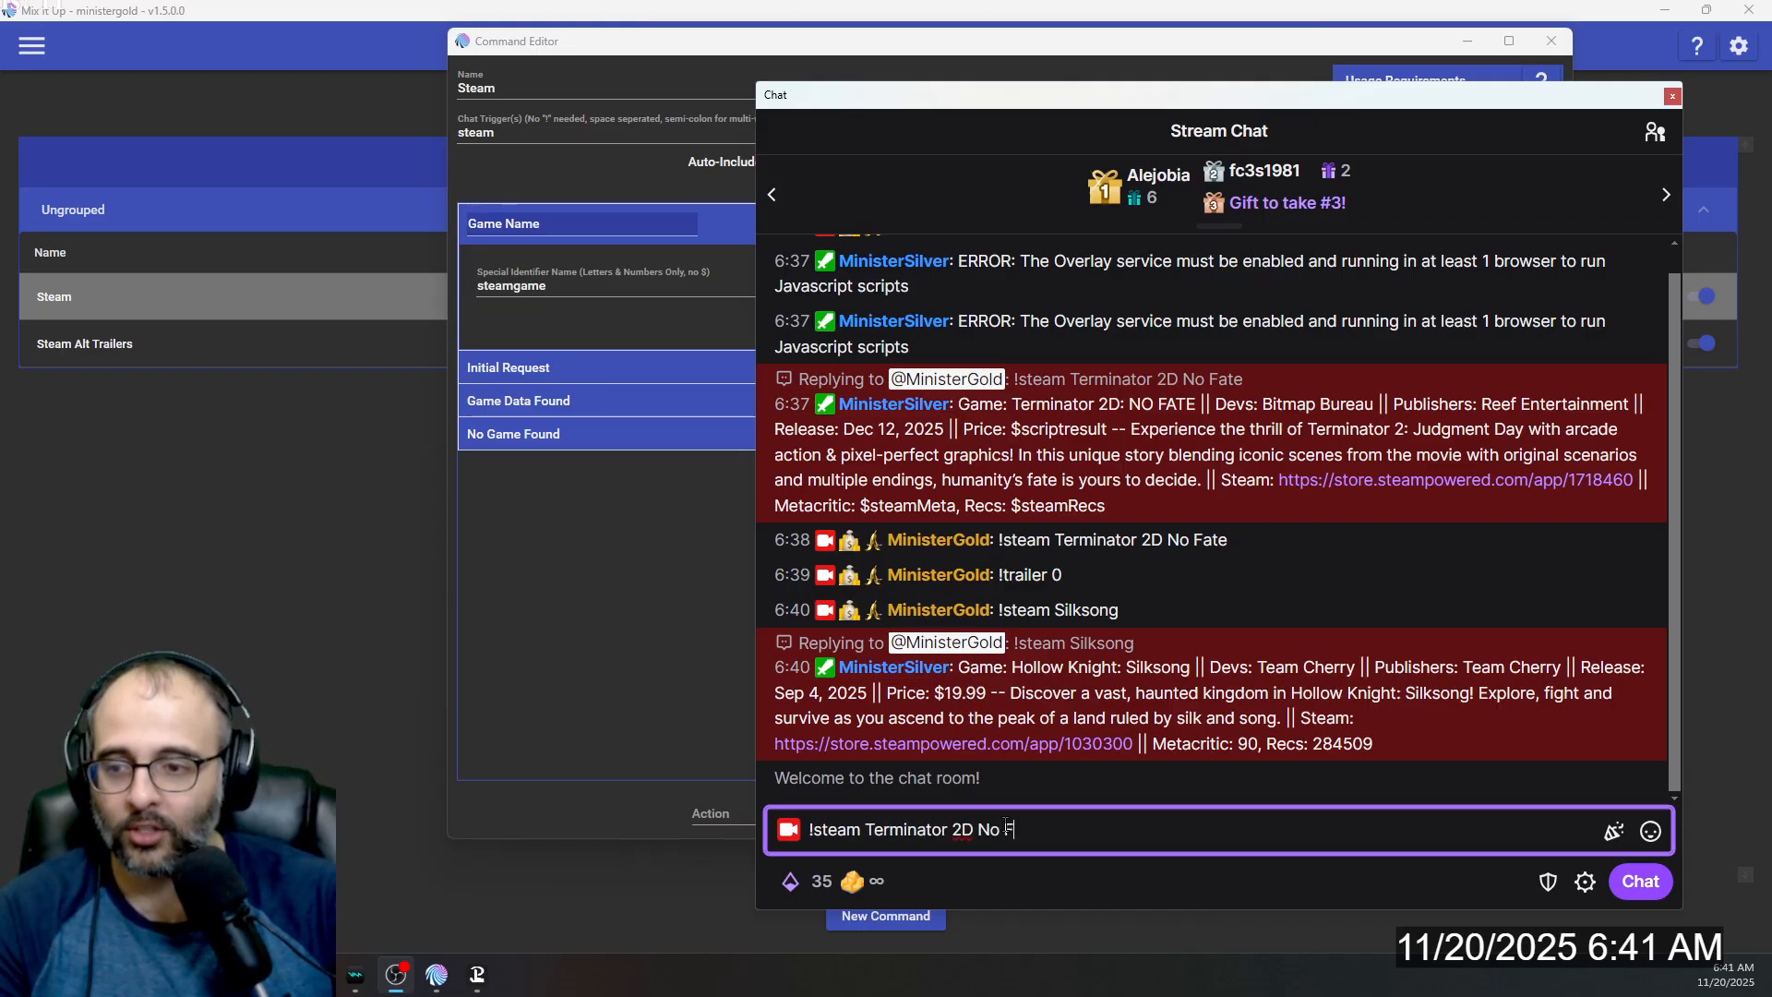
{"action": "type", "text": "ate"}
{"action": "key", "text": "ctrl+shift+Left"}
{"action": "key", "text": "ctrl+shift+Left"}
{"action": "key", "text": "ctrl+shift+Left"}
{"action": "key", "text": "ctrl+shift+Left"}
{"action": "key", "text": "ctrl+shift+Left"}
{"action": "key", "text": "ctrl+shift+Right"}
{"action": "key", "text": "ctrl+shift+Right"}
{"action": "key", "text": "ctrl+shift+Left"}
Return to the Game Name action's value in the Command Editor and choose Special Identifier as the new action type.
{"action": "left_click", "coordinate": [652, 545]}
{"action": "left_click", "coordinate": [1041, 287]}
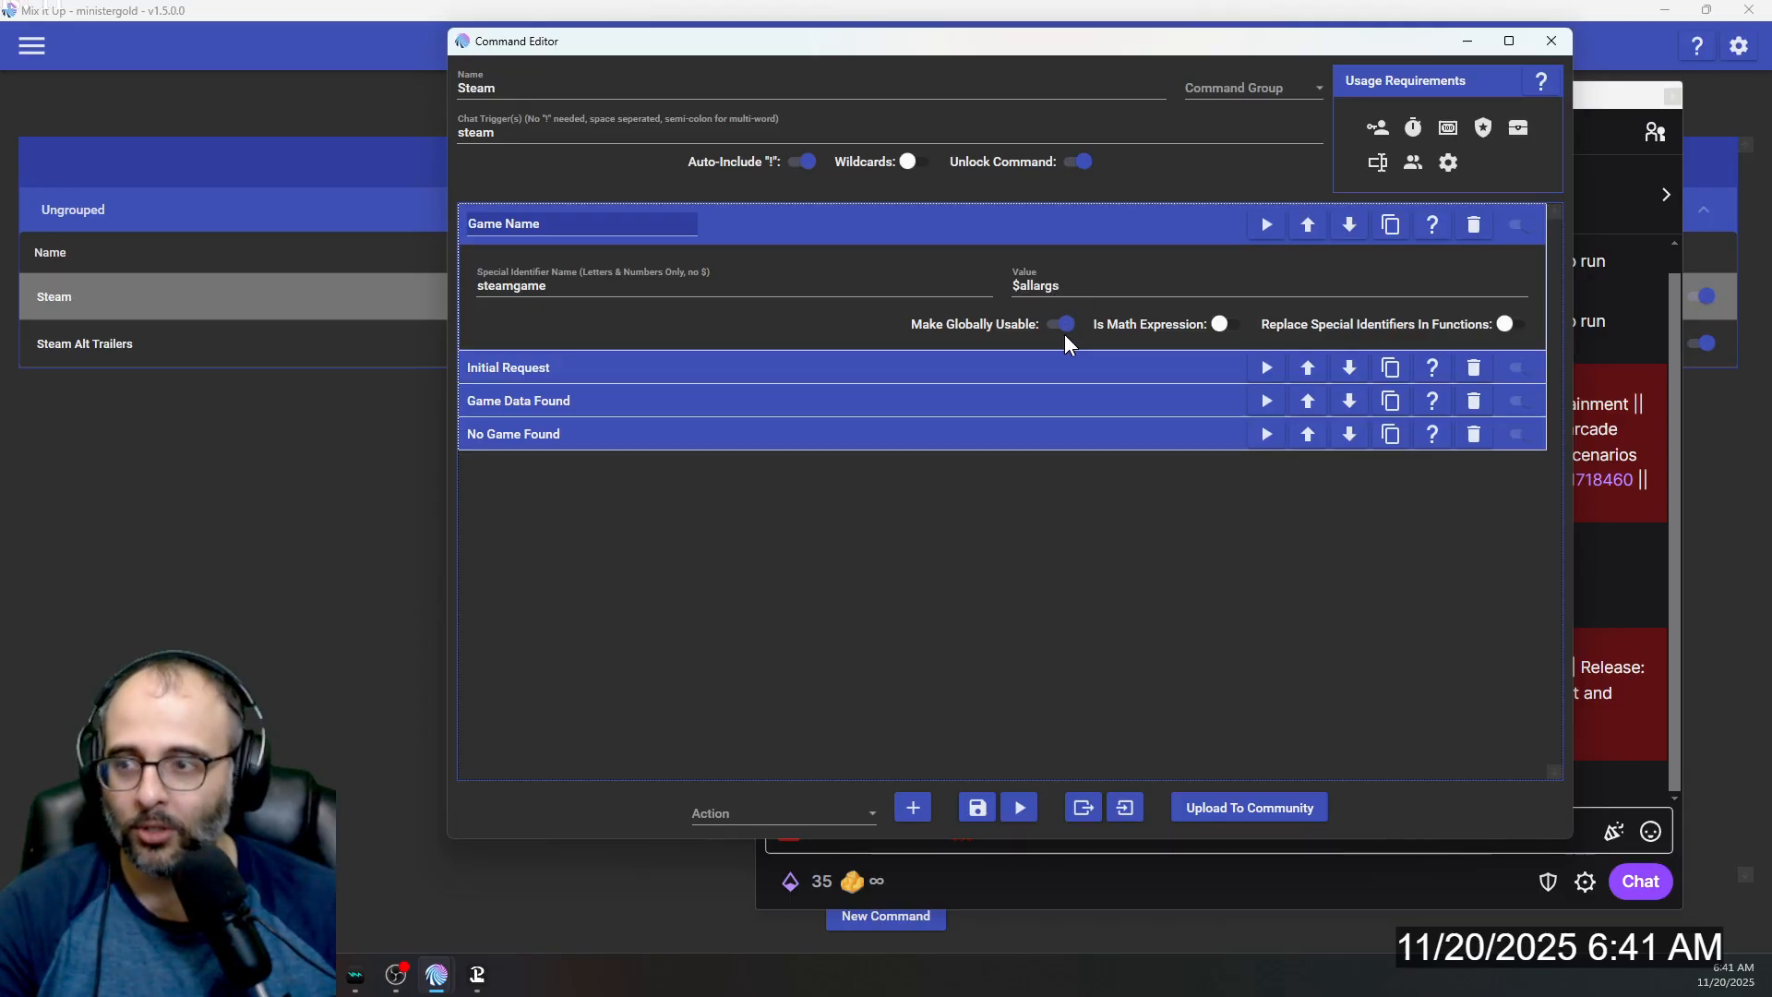
{"action": "left_click", "coordinate": [777, 812]}
{"action": "scroll", "coordinate": [789, 729], "scroll_direction": "down", "scroll_amount": 7}
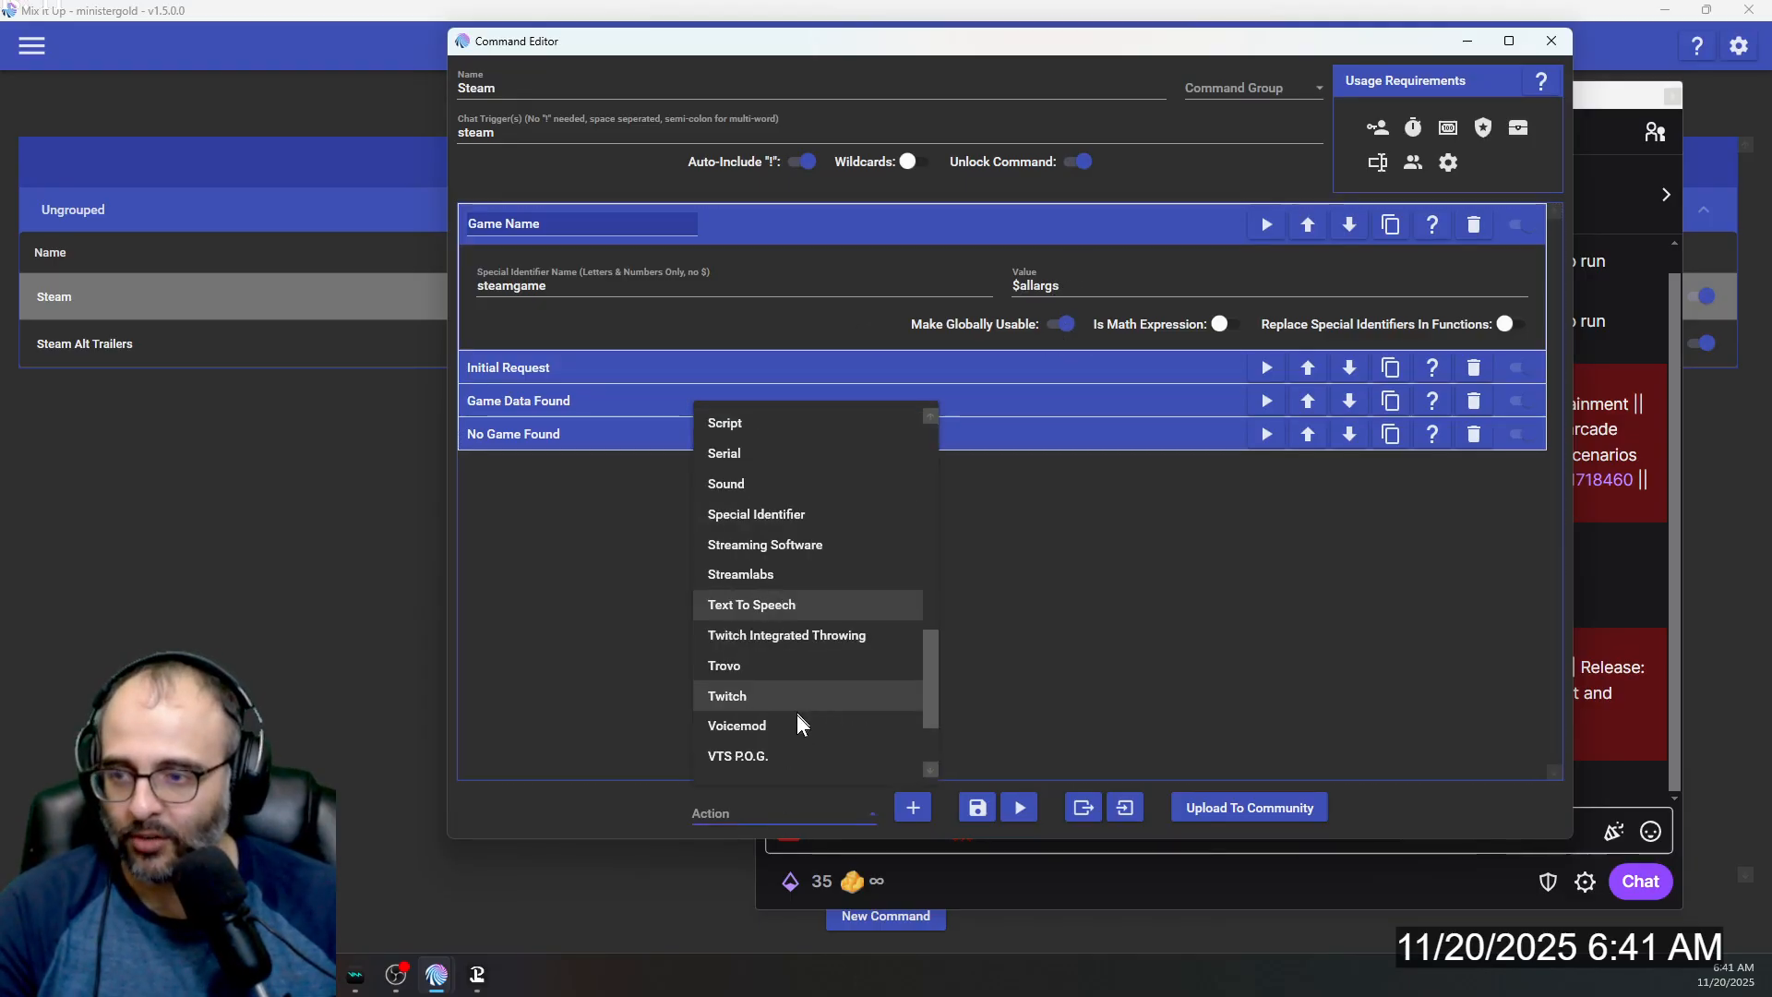
{"action": "scroll", "coordinate": [795, 706], "scroll_direction": "up", "scroll_amount": 2}
{"action": "left_click", "coordinate": [795, 574]}
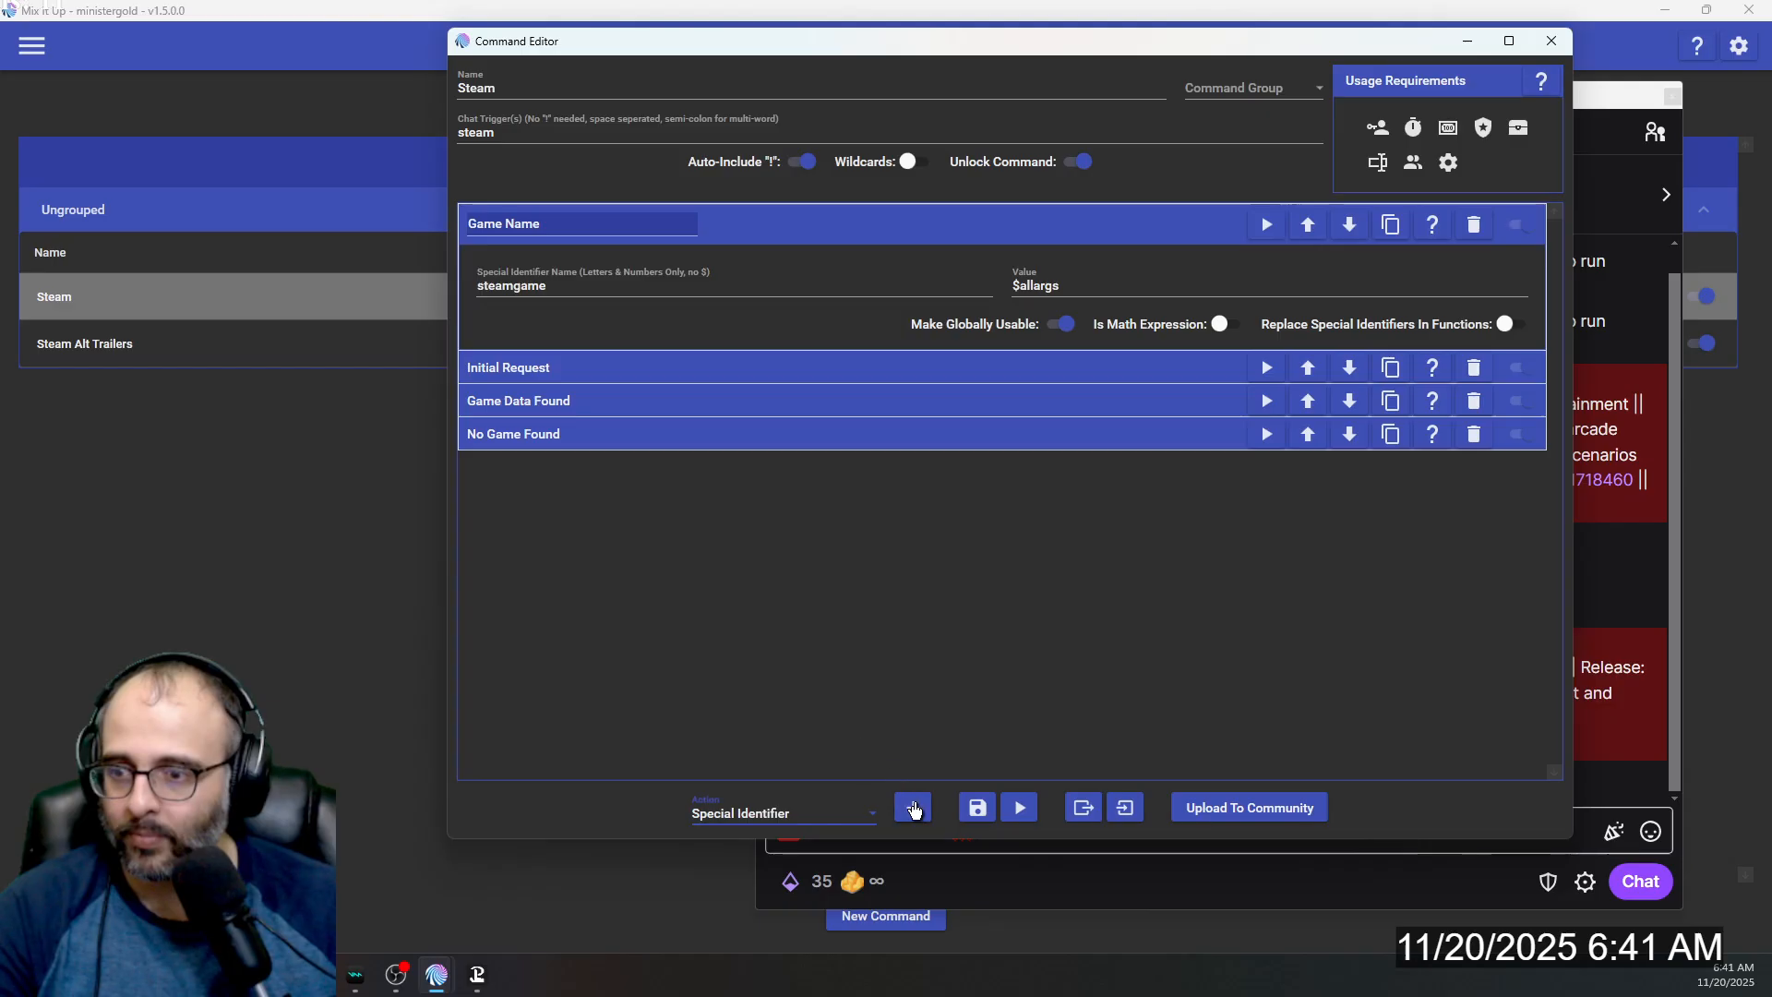
Expand the Initial Request action in place of Game Name and choose Web Request as the new action type.
{"action": "left_click", "coordinate": [756, 224]}
{"action": "left_click", "coordinate": [717, 259]}
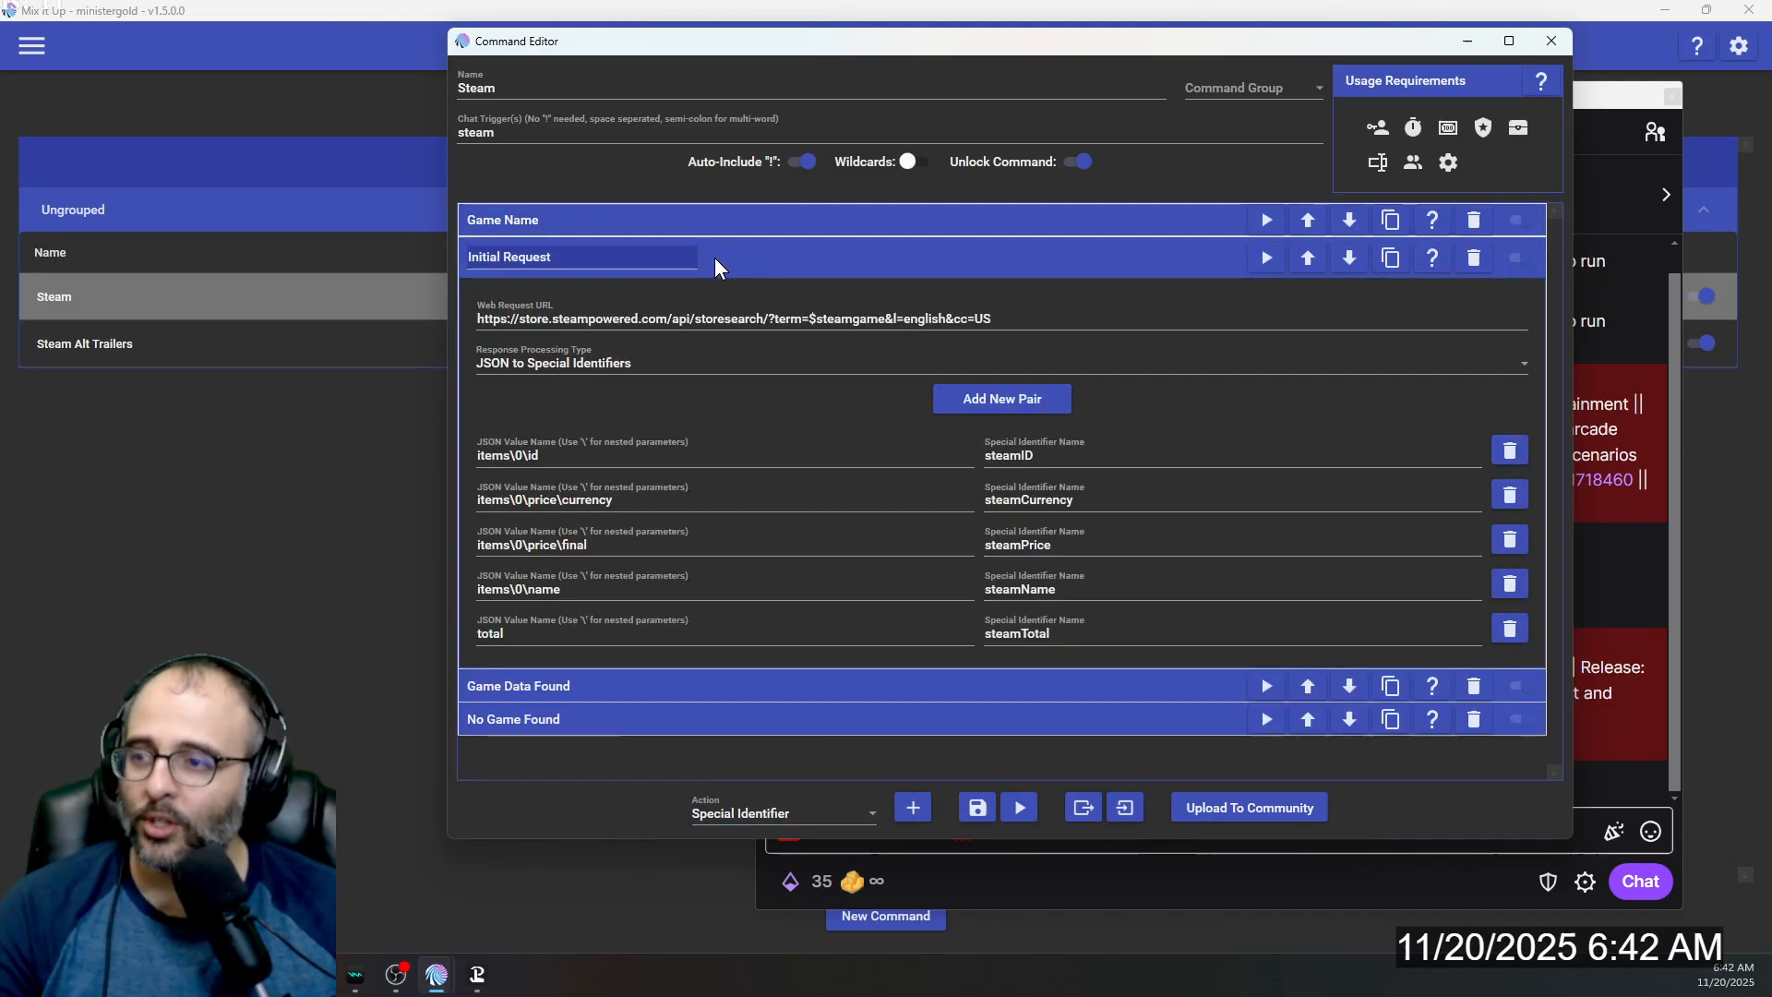
{"action": "left_click", "coordinate": [790, 811]}
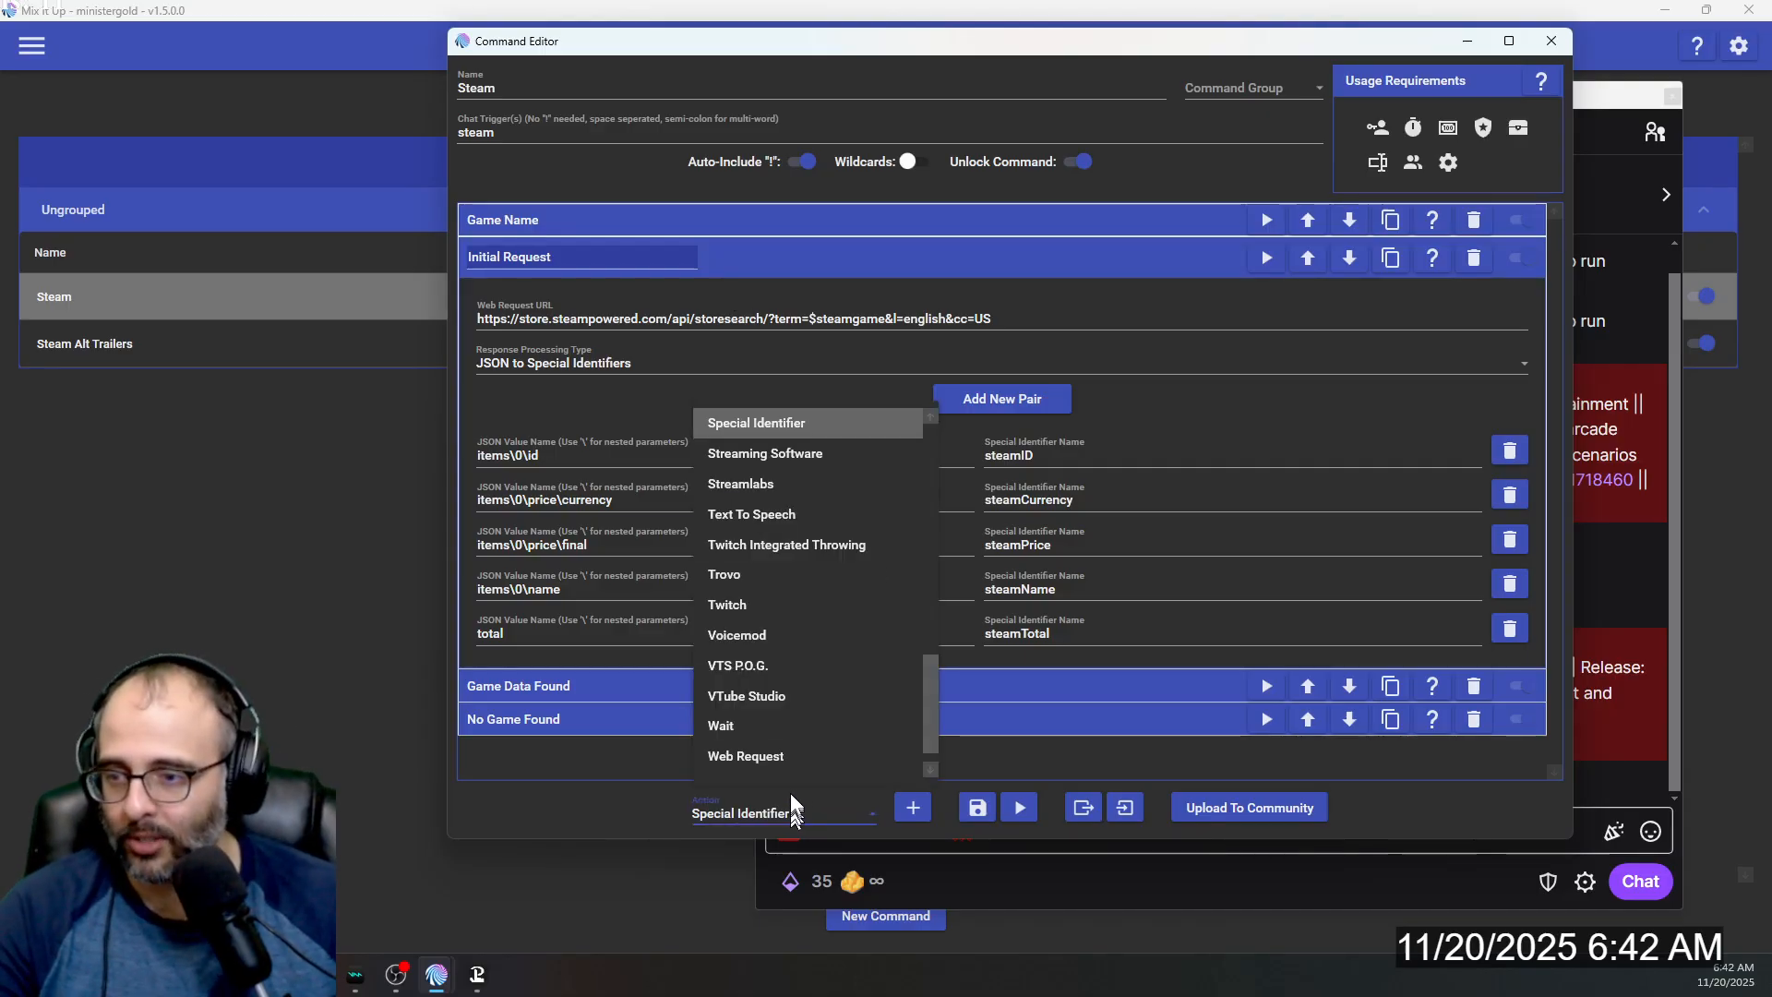
{"action": "scroll", "coordinate": [791, 783], "scroll_direction": "down", "scroll_amount": 1}
{"action": "left_click", "coordinate": [789, 725]}
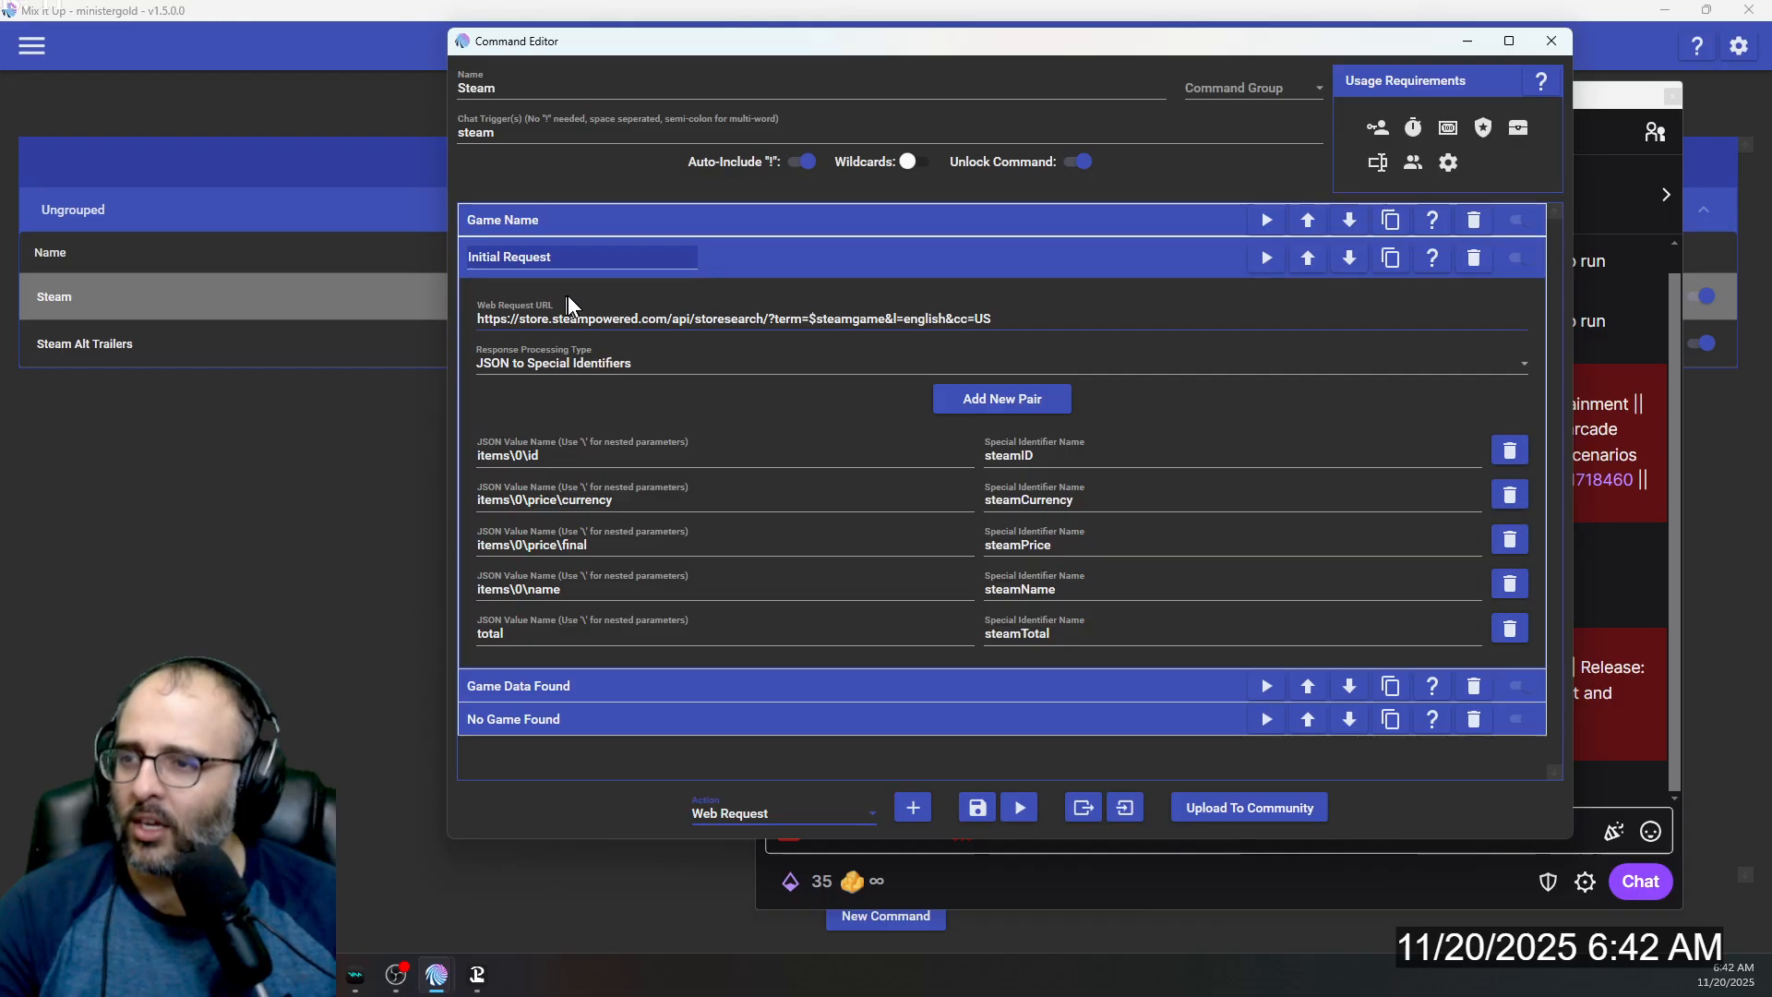
Select the entire Web Request URL of the Initial Request action and go through its JSON value name fields.
{"action": "left_click", "coordinate": [497, 321]}
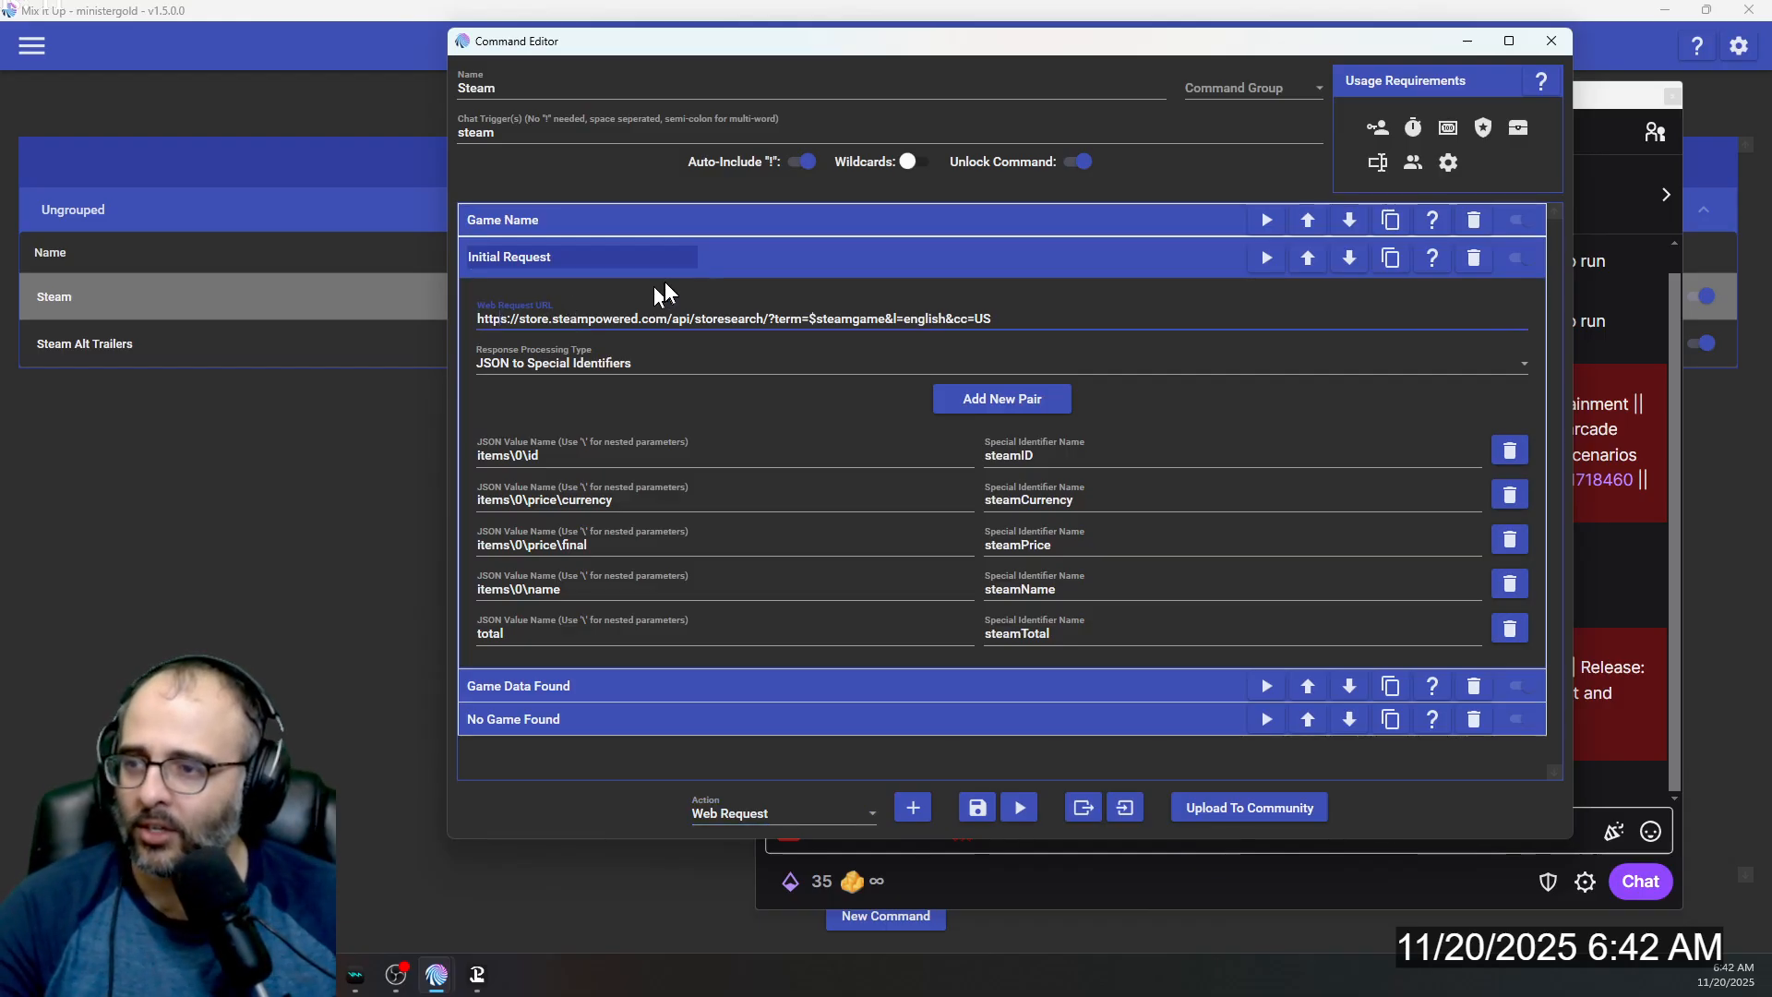
{"action": "key", "text": "shift+Right"}
{"action": "key", "text": "shift+Right"}
{"action": "key", "text": "shift+Right"}
{"action": "key", "text": "shift+Right"}
{"action": "key", "text": "shift+Right"}
{"action": "key", "text": "shift+Right"}
{"action": "key", "text": "shift+Right"}
{"action": "key", "text": "shift+Right"}
{"action": "key", "text": "shift+Right"}
{"action": "key", "text": "shift+Right"}
{"action": "key", "text": "shift+Right"}
{"action": "key", "text": "shift+Right"}
{"action": "key", "text": "shift+Right"}
{"action": "key", "text": "shift+Right"}
{"action": "key", "text": "shift+Right"}
{"action": "key", "text": "shift+Right"}
{"action": "key", "text": "shift+Right"}
{"action": "key", "text": "shift+Right"}
{"action": "key", "text": "shift+Right"}
{"action": "key", "text": "shift+Right"}
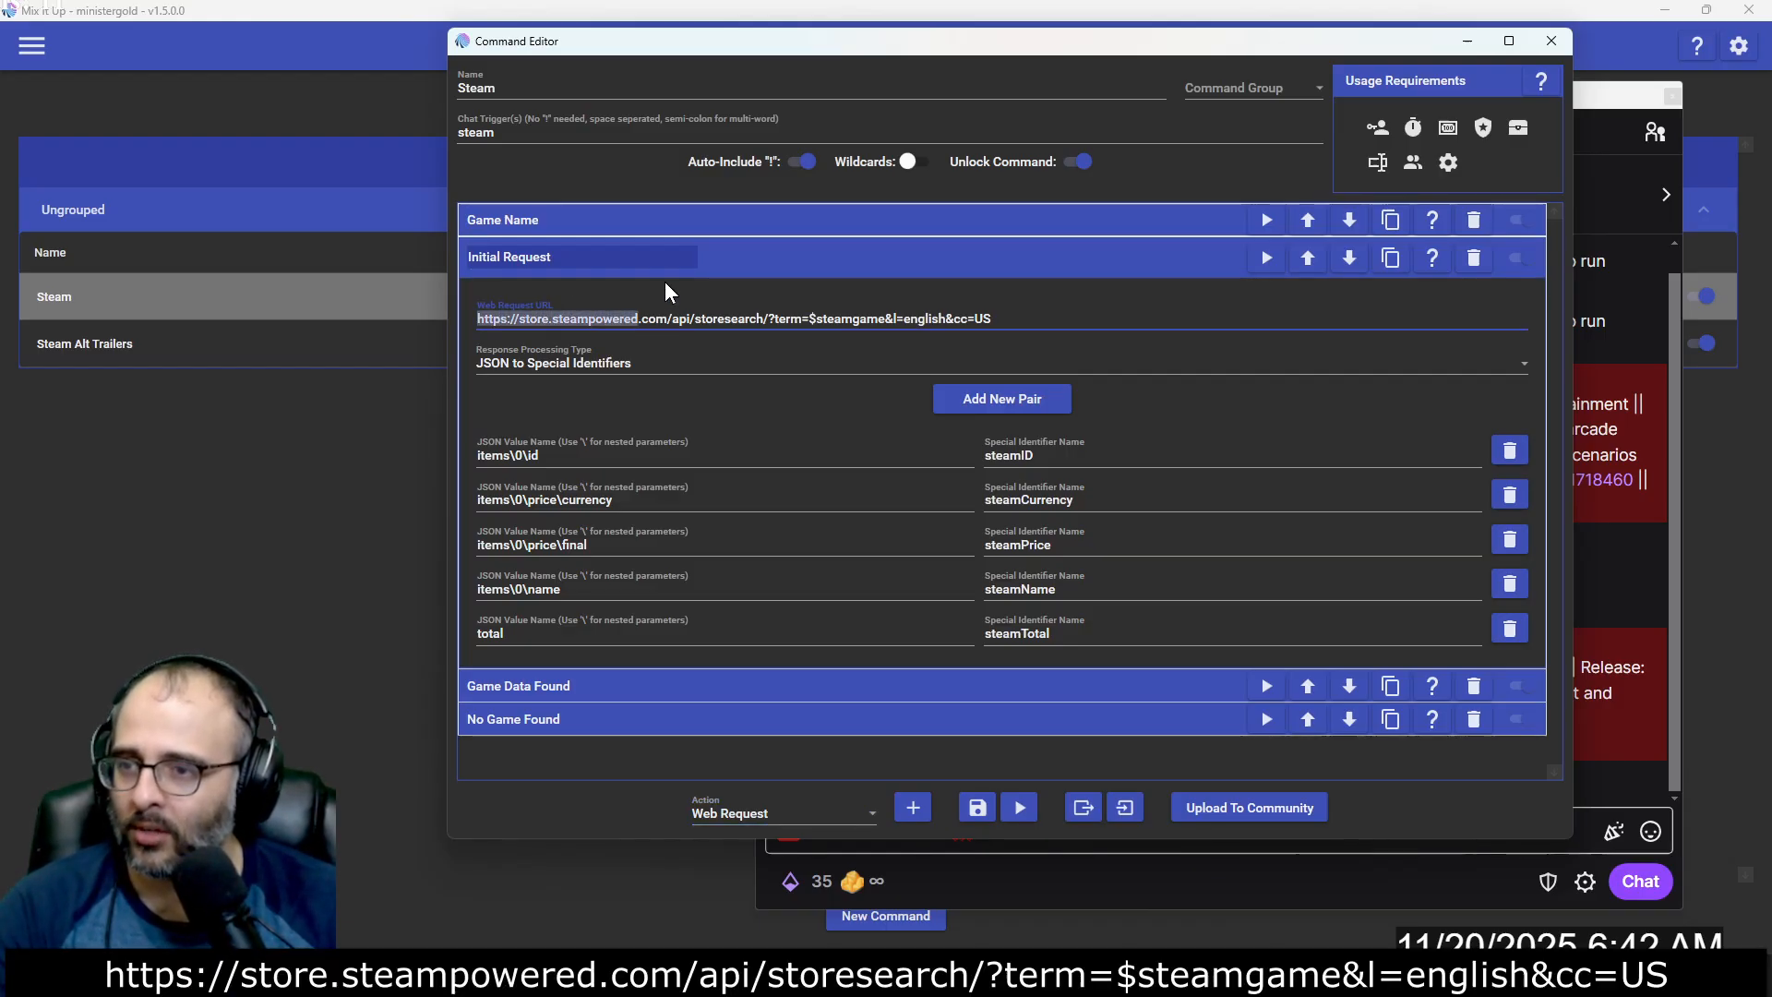
{"action": "key", "text": "shift+Right"}
{"action": "key", "text": "shift+Right"}
{"action": "key", "text": "shift+Right"}
{"action": "key", "text": "shift+Right"}
{"action": "key", "text": "shift+Right"}
{"action": "key", "text": "shift+Right"}
{"action": "key", "text": "shift+Right"}
{"action": "key", "text": "shift+Right"}
{"action": "key", "text": "shift+Right"}
{"action": "key", "text": "shift+Right"}
{"action": "key", "text": "shift+Right"}
{"action": "key", "text": "shift+Right"}
{"action": "key", "text": "shift+Right"}
{"action": "key", "text": "shift+Right"}
{"action": "key", "text": "shift+Right"}
{"action": "key", "text": "shift+Right"}
{"action": "key", "text": "shift+Right"}
{"action": "key", "text": "shift+Right"}
{"action": "key", "text": "shift+Right"}
{"action": "key", "text": "shift+Right"}
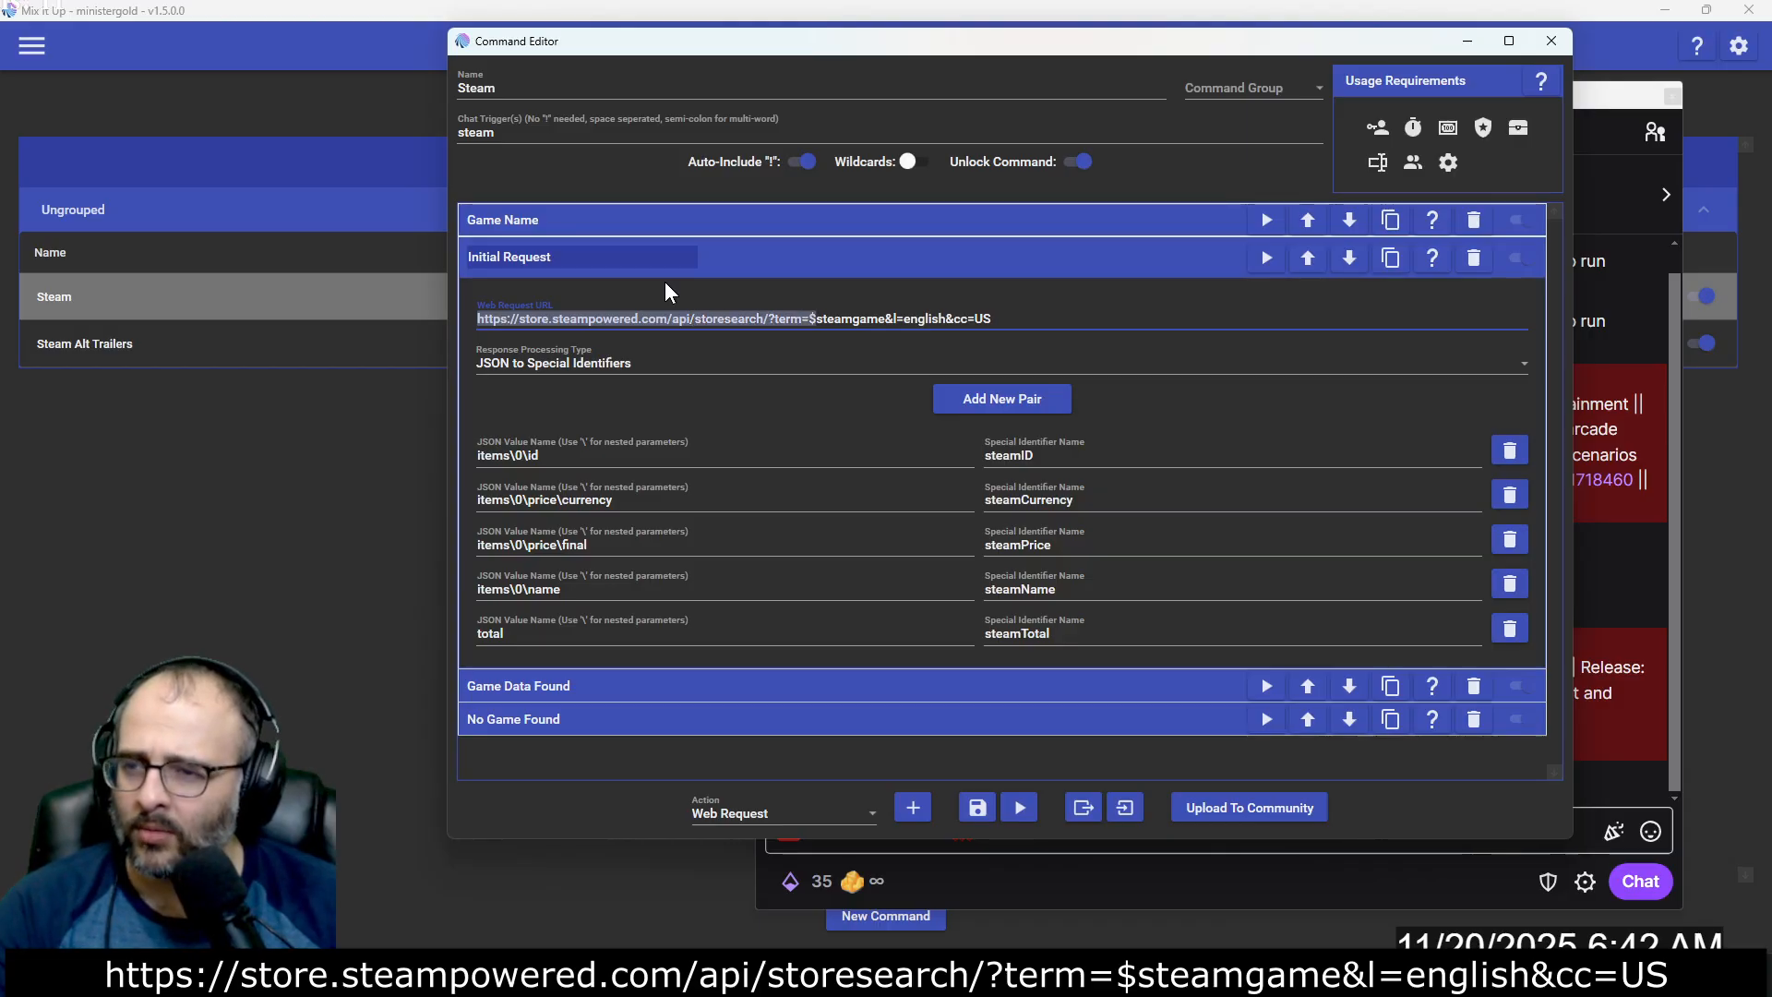
{"action": "key", "text": "shift+Right"}
{"action": "key", "text": "shift+Right"}
{"action": "key", "text": "shift+Right"}
{"action": "key", "text": "shift+Right"}
{"action": "key", "text": "shift+Right"}
{"action": "key", "text": "shift+Right"}
{"action": "key", "text": "shift+Right"}
{"action": "key", "text": "shift+Right"}
{"action": "key", "text": "shift+Right"}
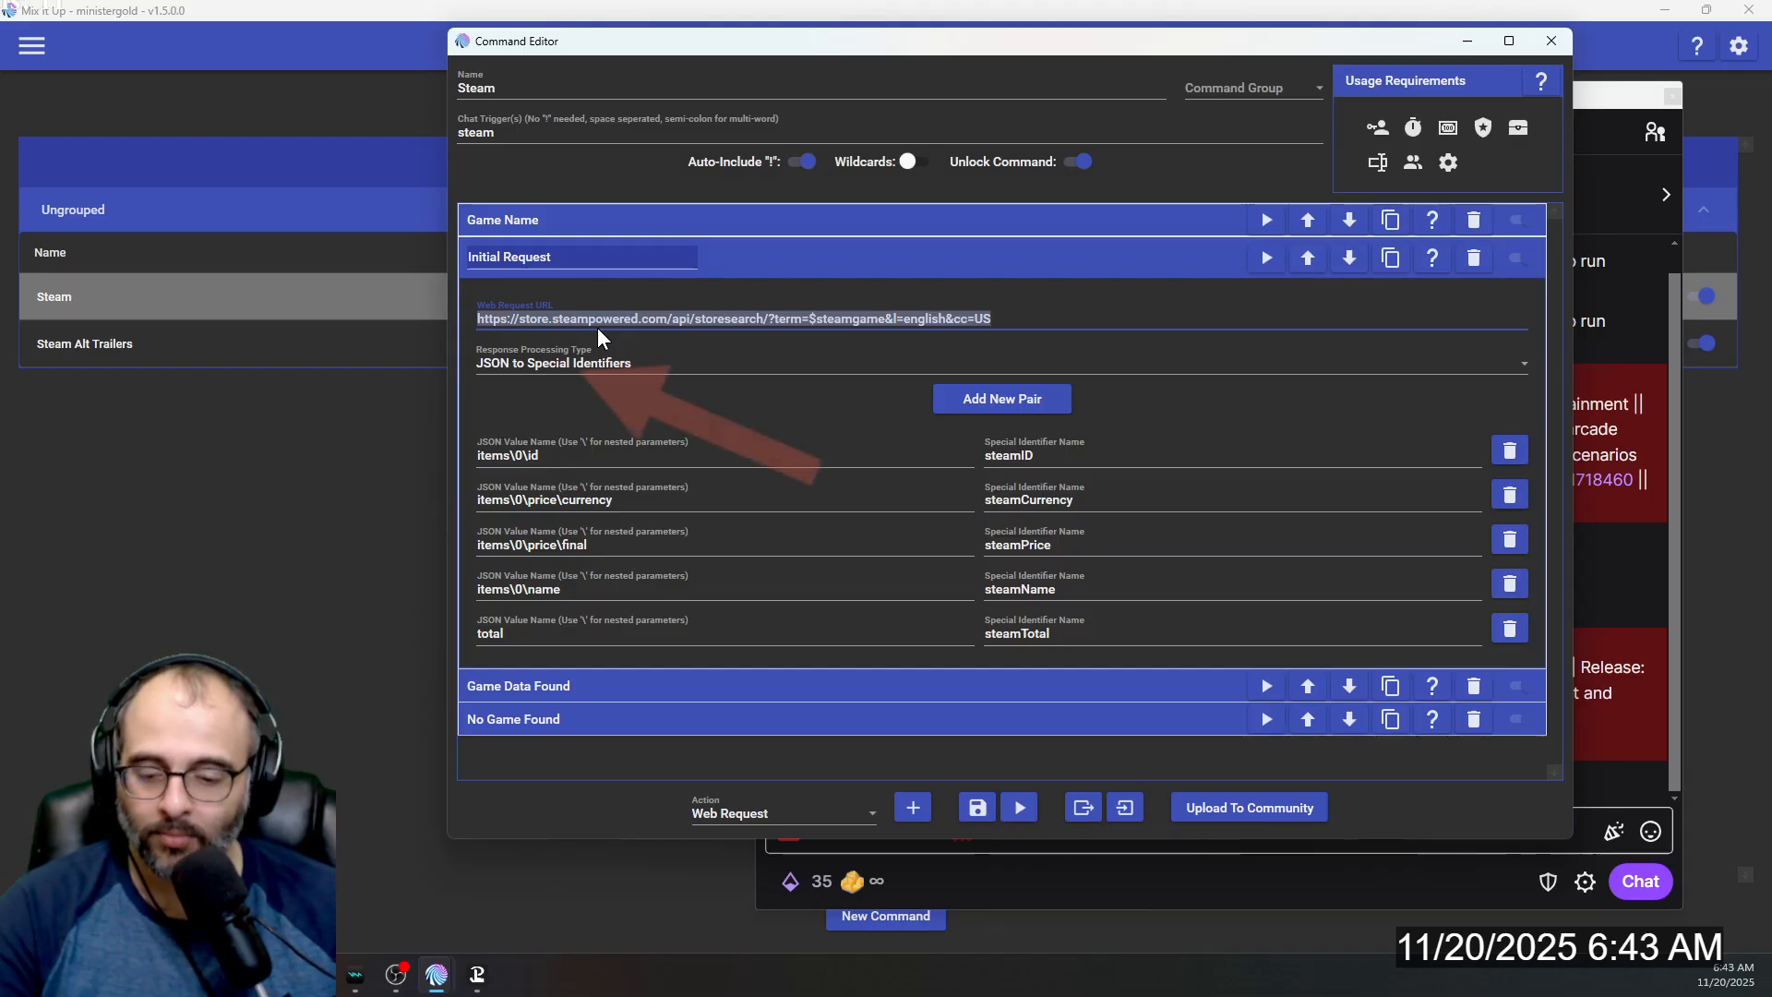
{"action": "left_click", "coordinate": [519, 456]}
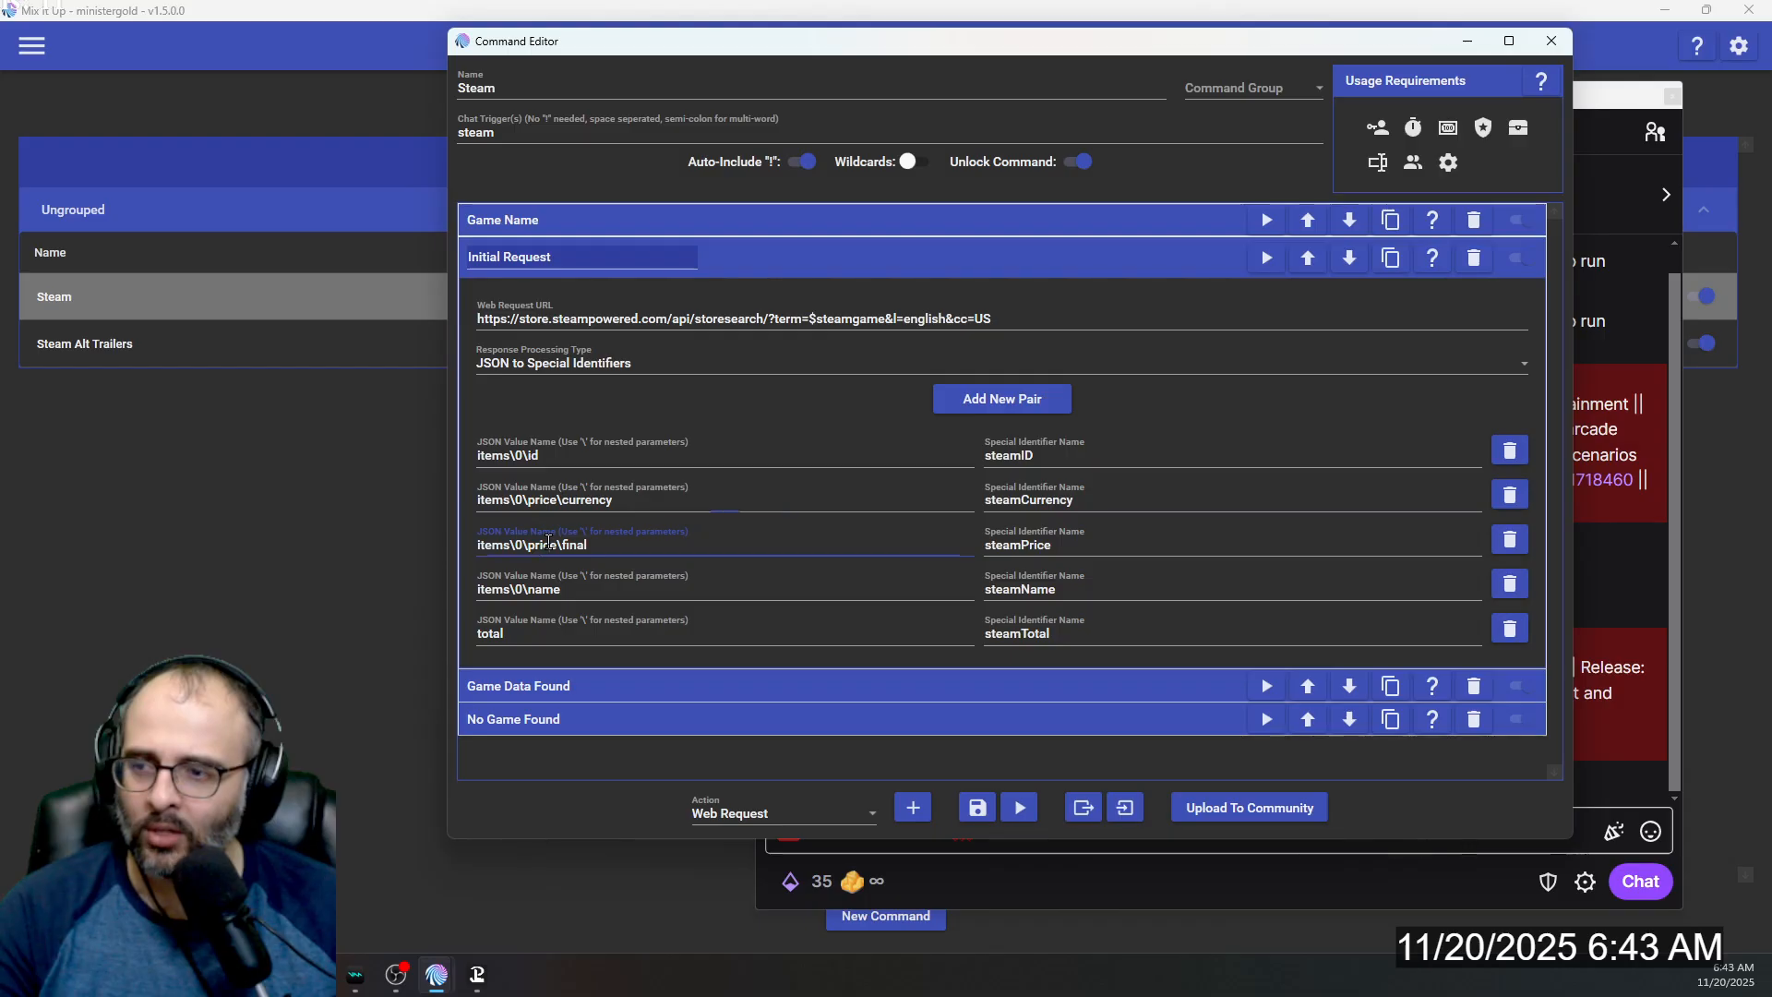
{"action": "left_click", "coordinate": [559, 635]}
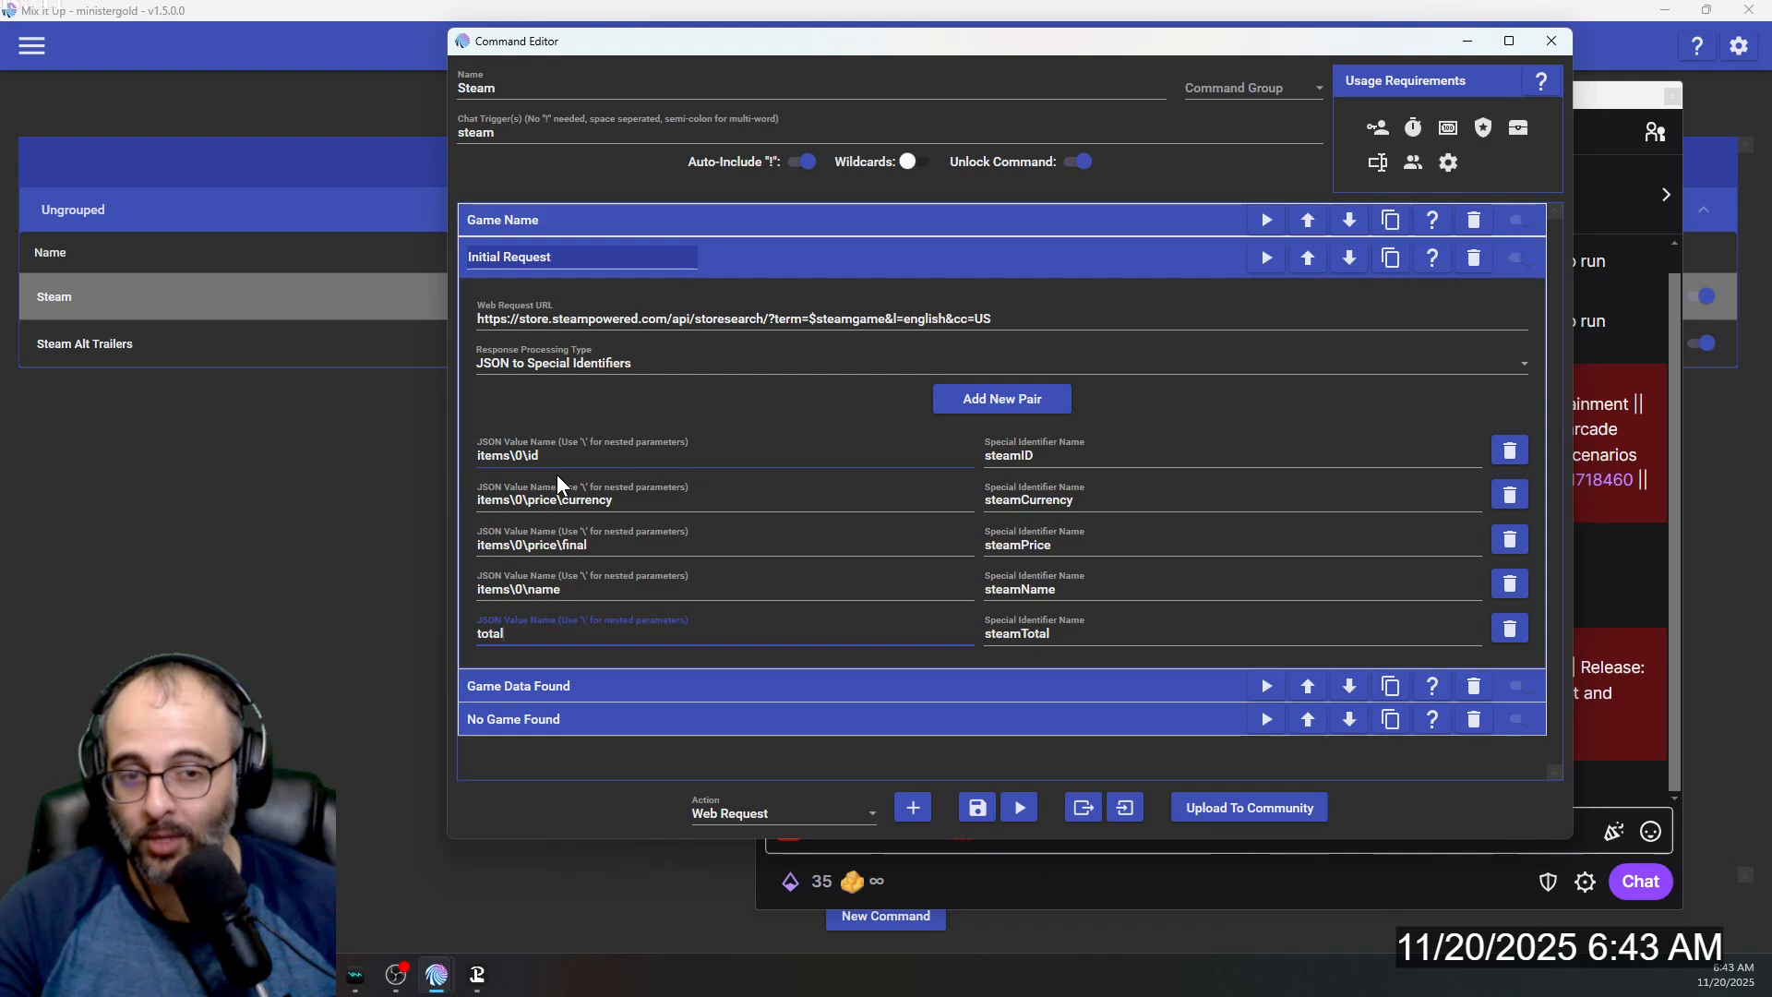
{"action": "key", "text": "alt+Tab"}
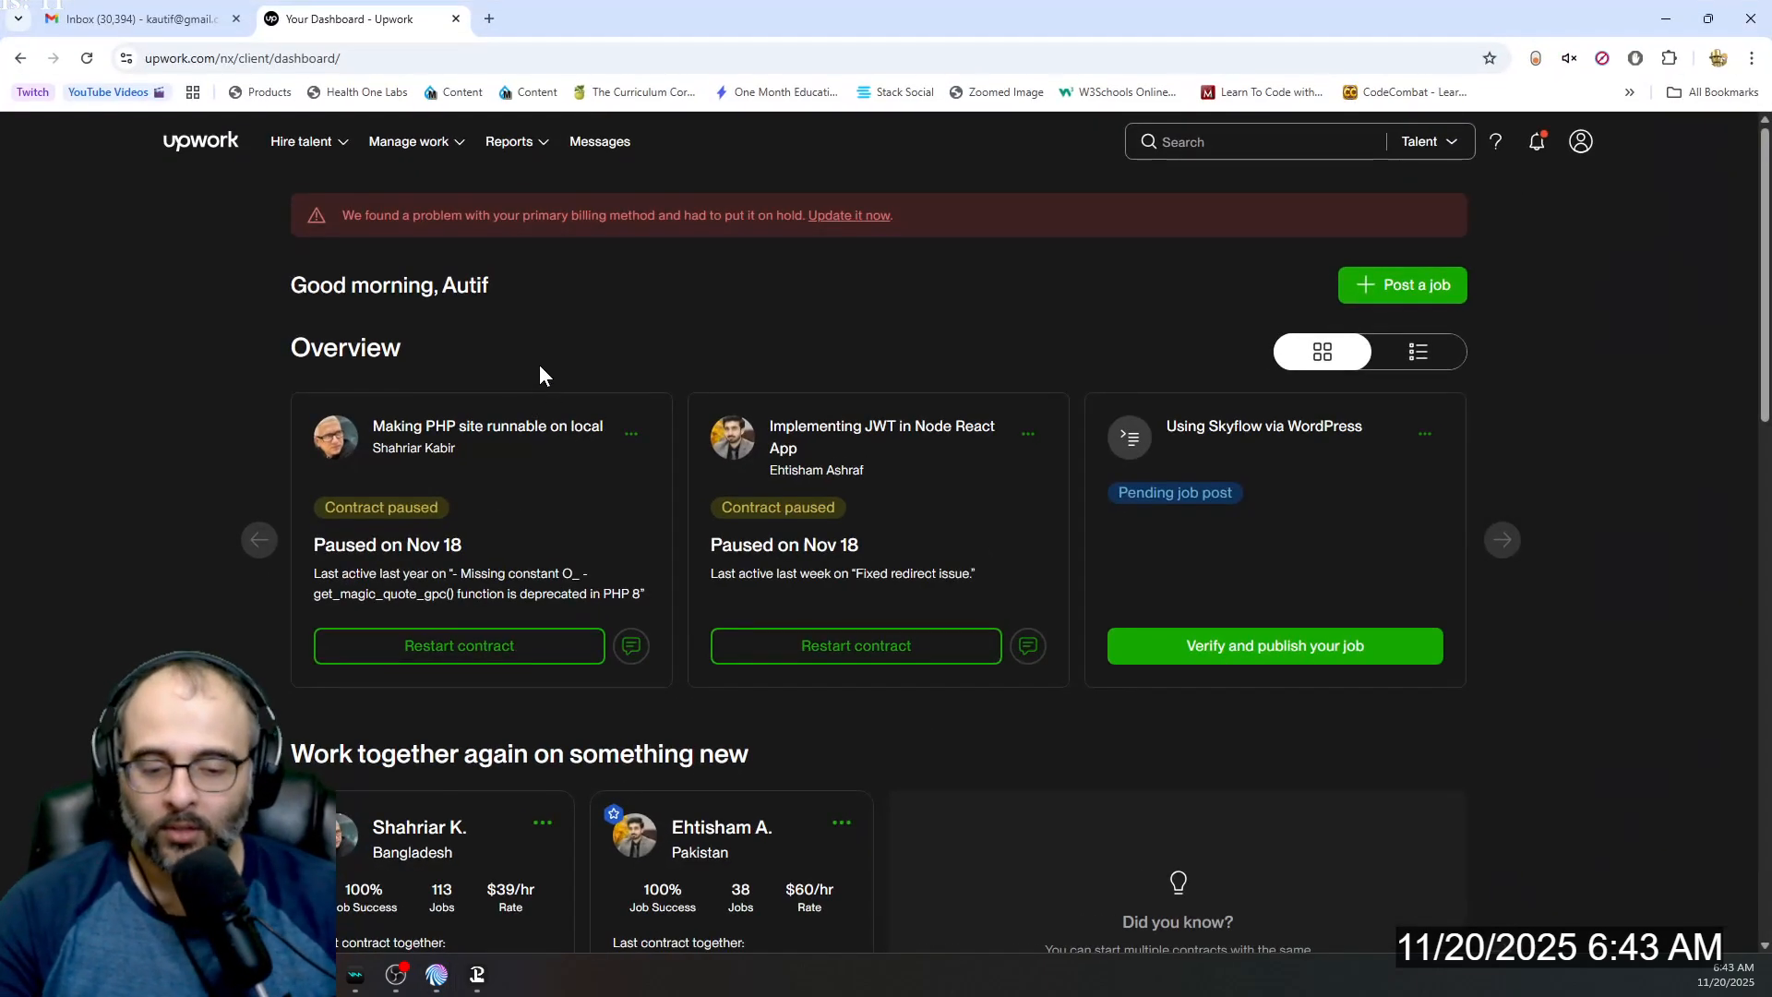
{"action": "key", "text": "ctrl+l"}
{"action": "type", "text": "https://store.steampowered.com/api/storesearch/?term=$steamgame&l=english&cc=US"}
{"action": "key", "text": "Return"}
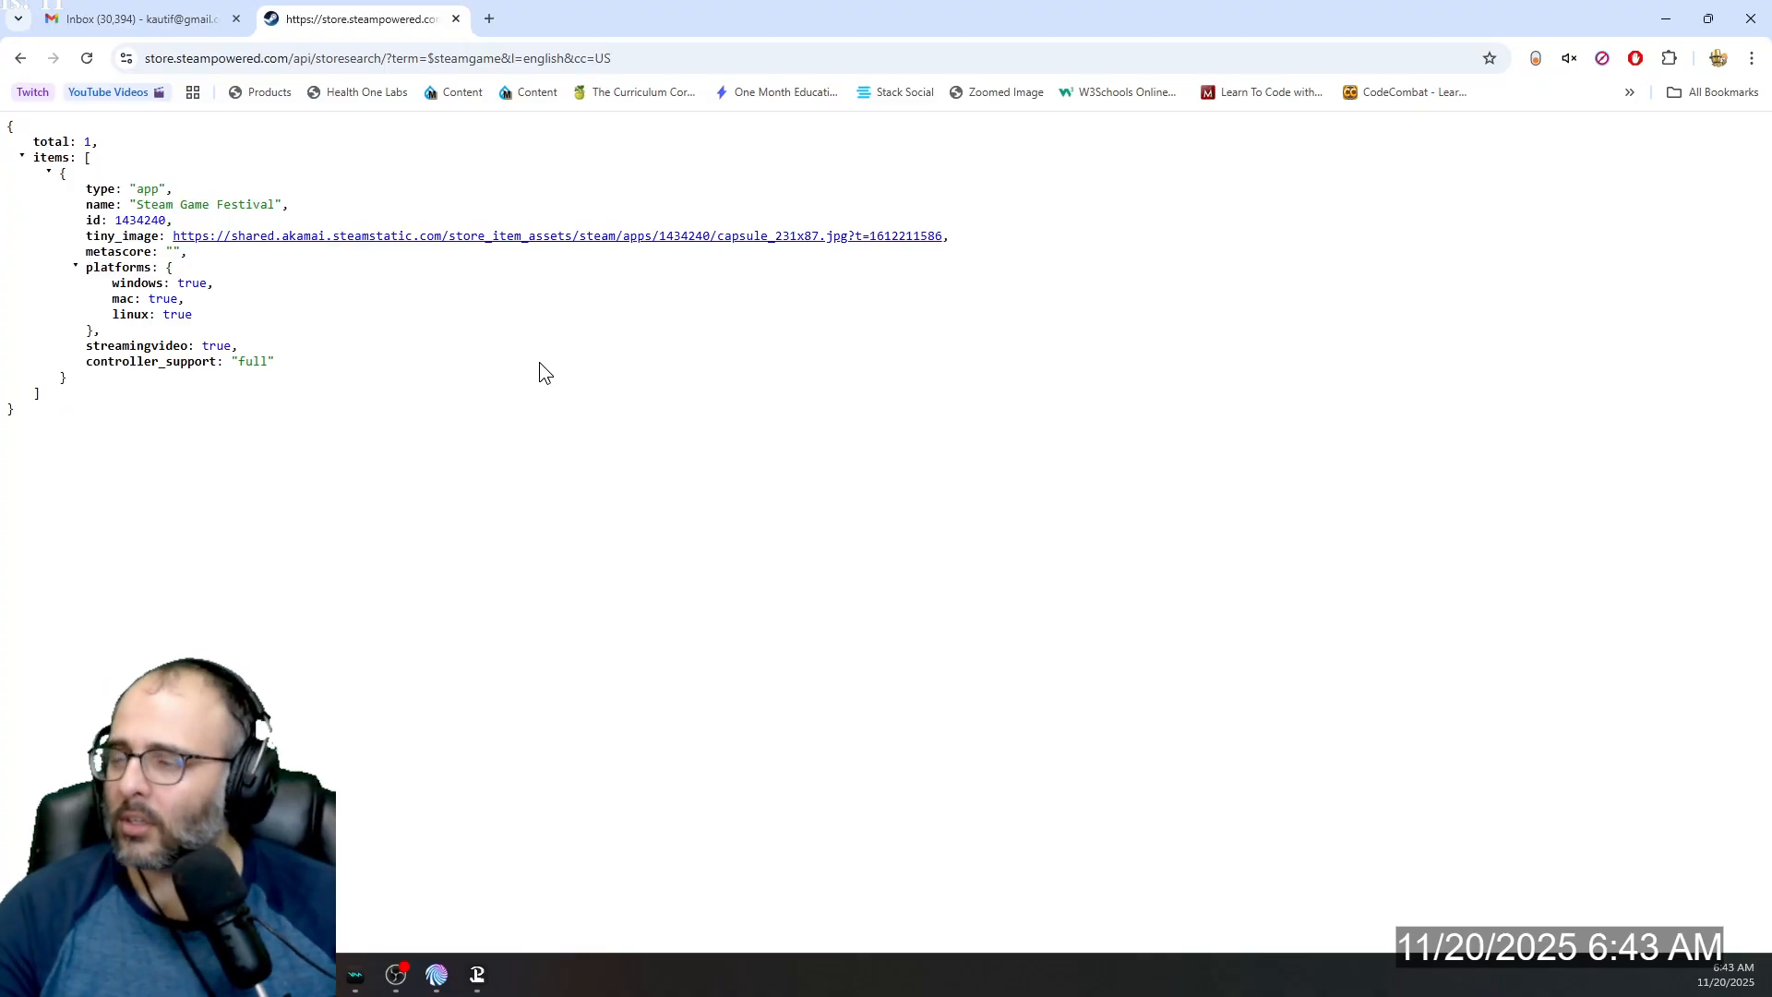
Replace the $steamgame search term in the URL with Silksong and load the store search response.
{"action": "left_click", "coordinate": [458, 57]}
{"action": "key", "text": "End"}
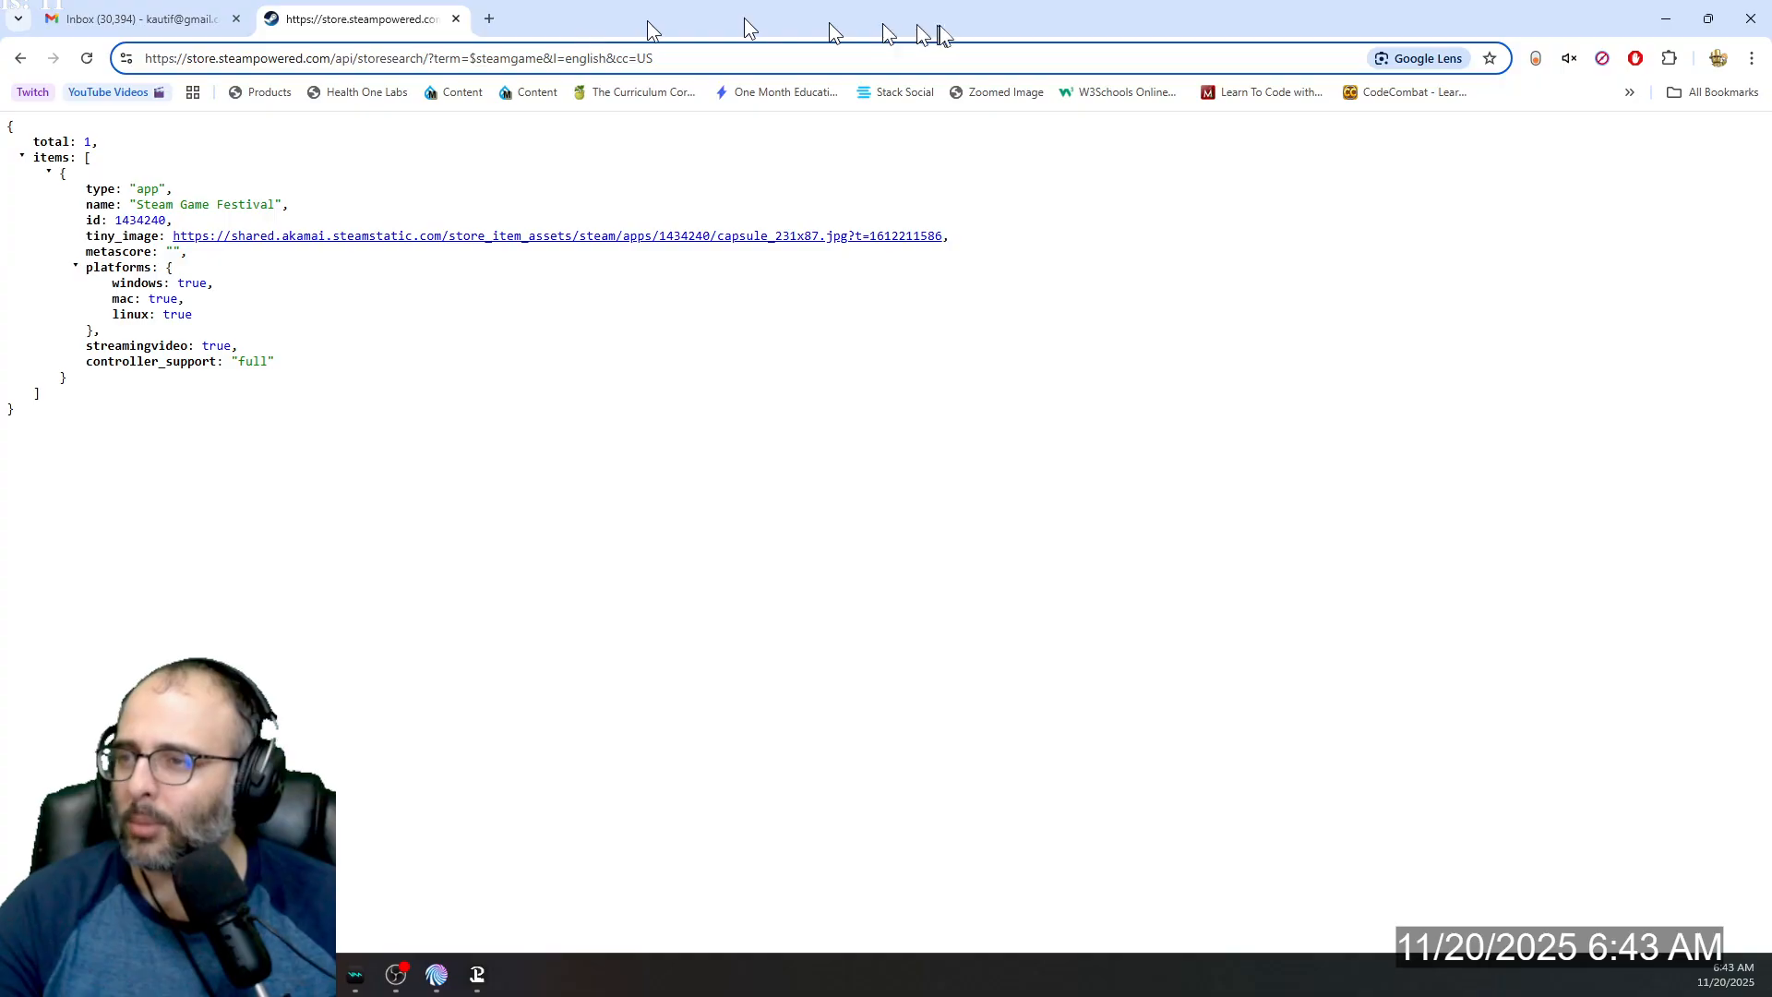
{"action": "key", "text": "ctrl+shift+Left"}
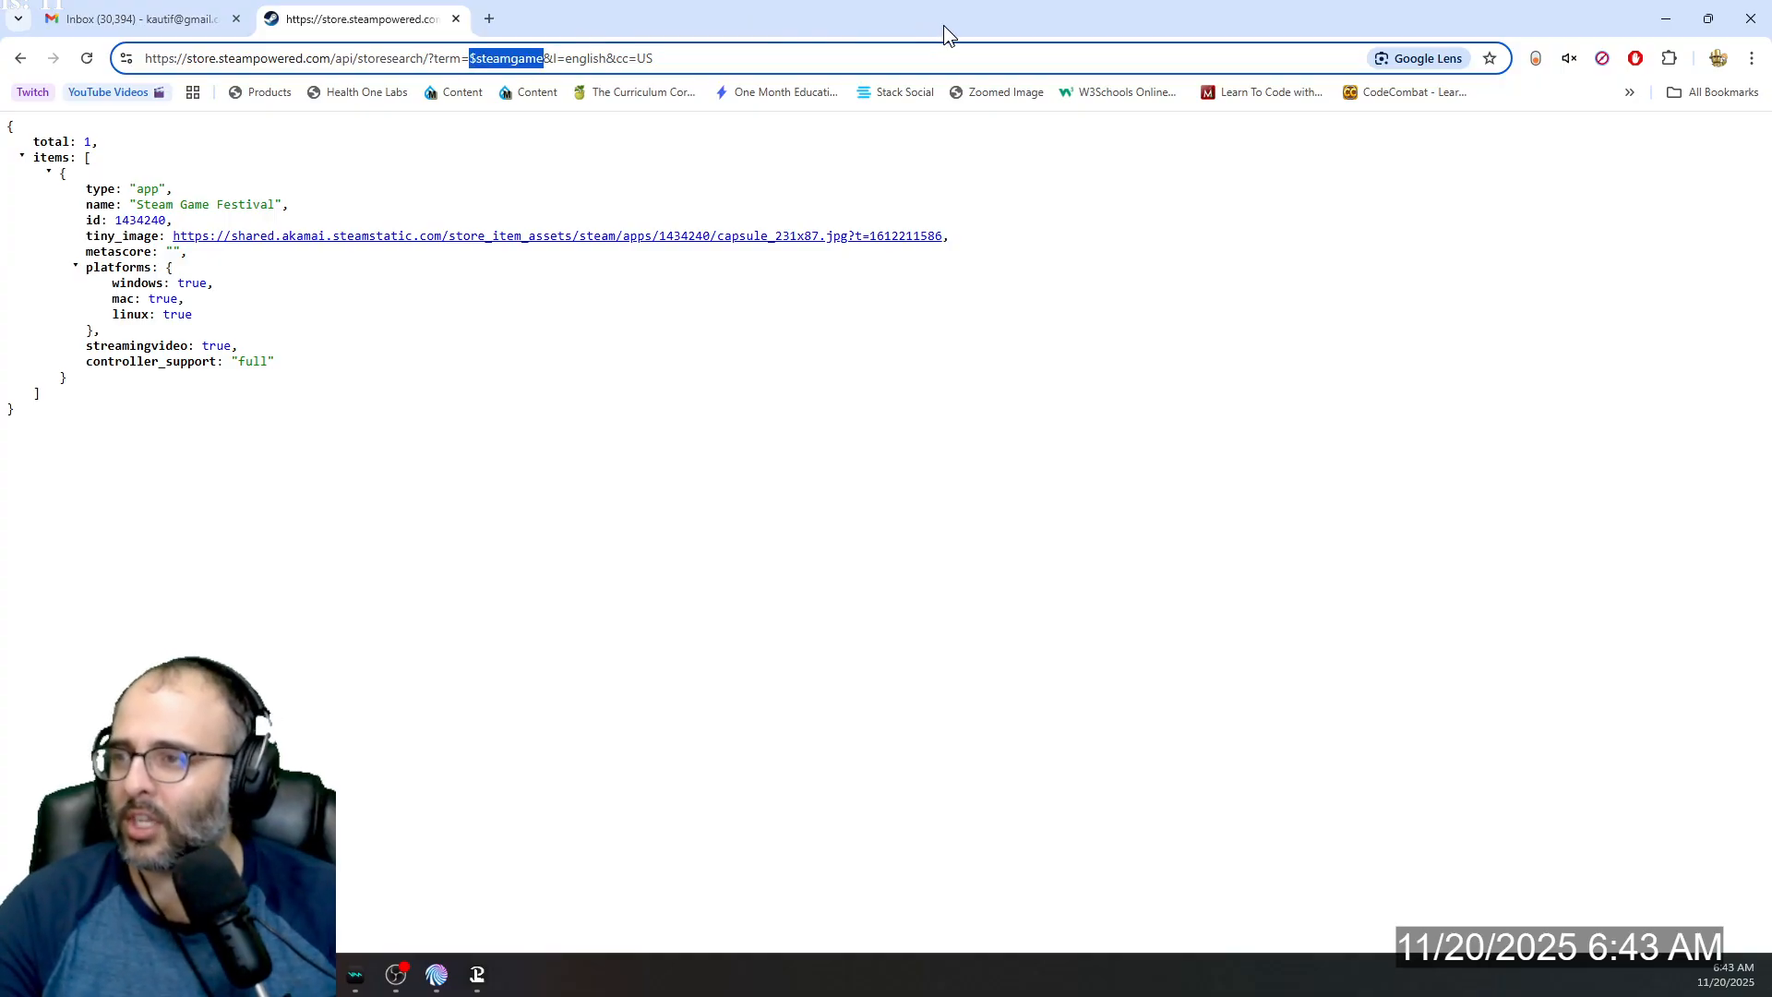
{"action": "type", "text": "Silksong"}
{"action": "key", "text": "Return"}
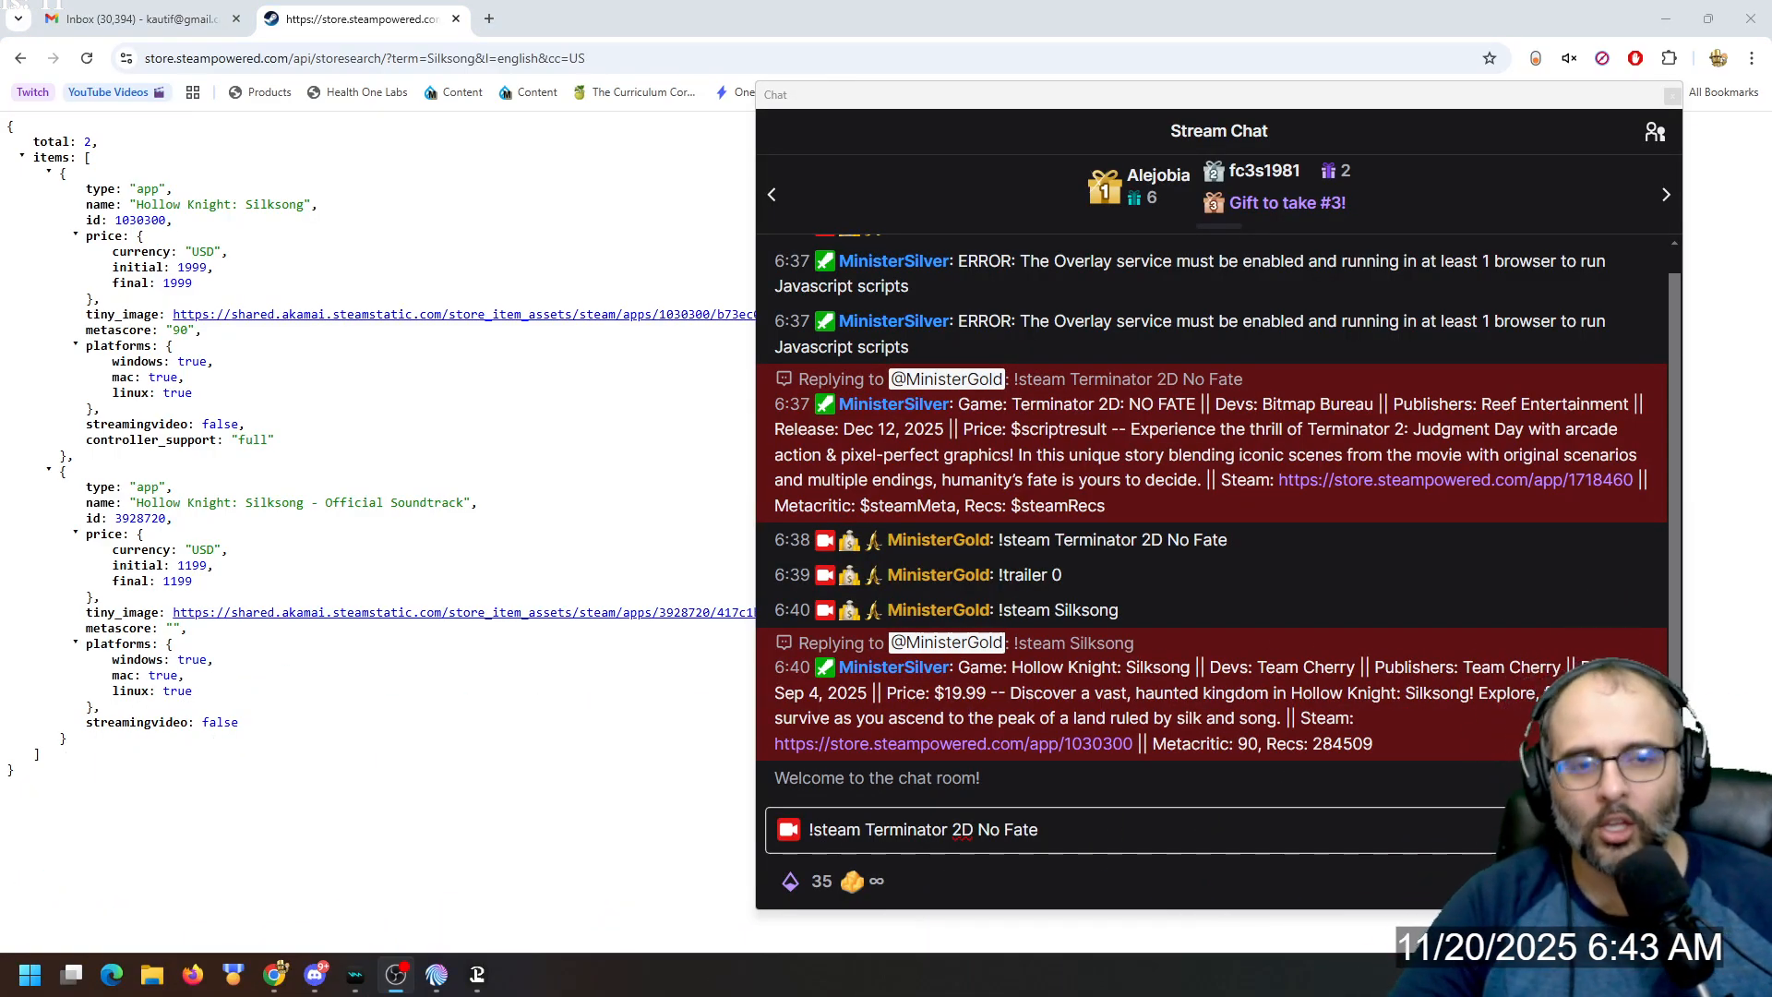
Examine the Silksong JSON response with the Command Editor placed beside it, and highlight the items\0\id value name for comparison.
{"action": "left_click", "coordinate": [458, 764]}
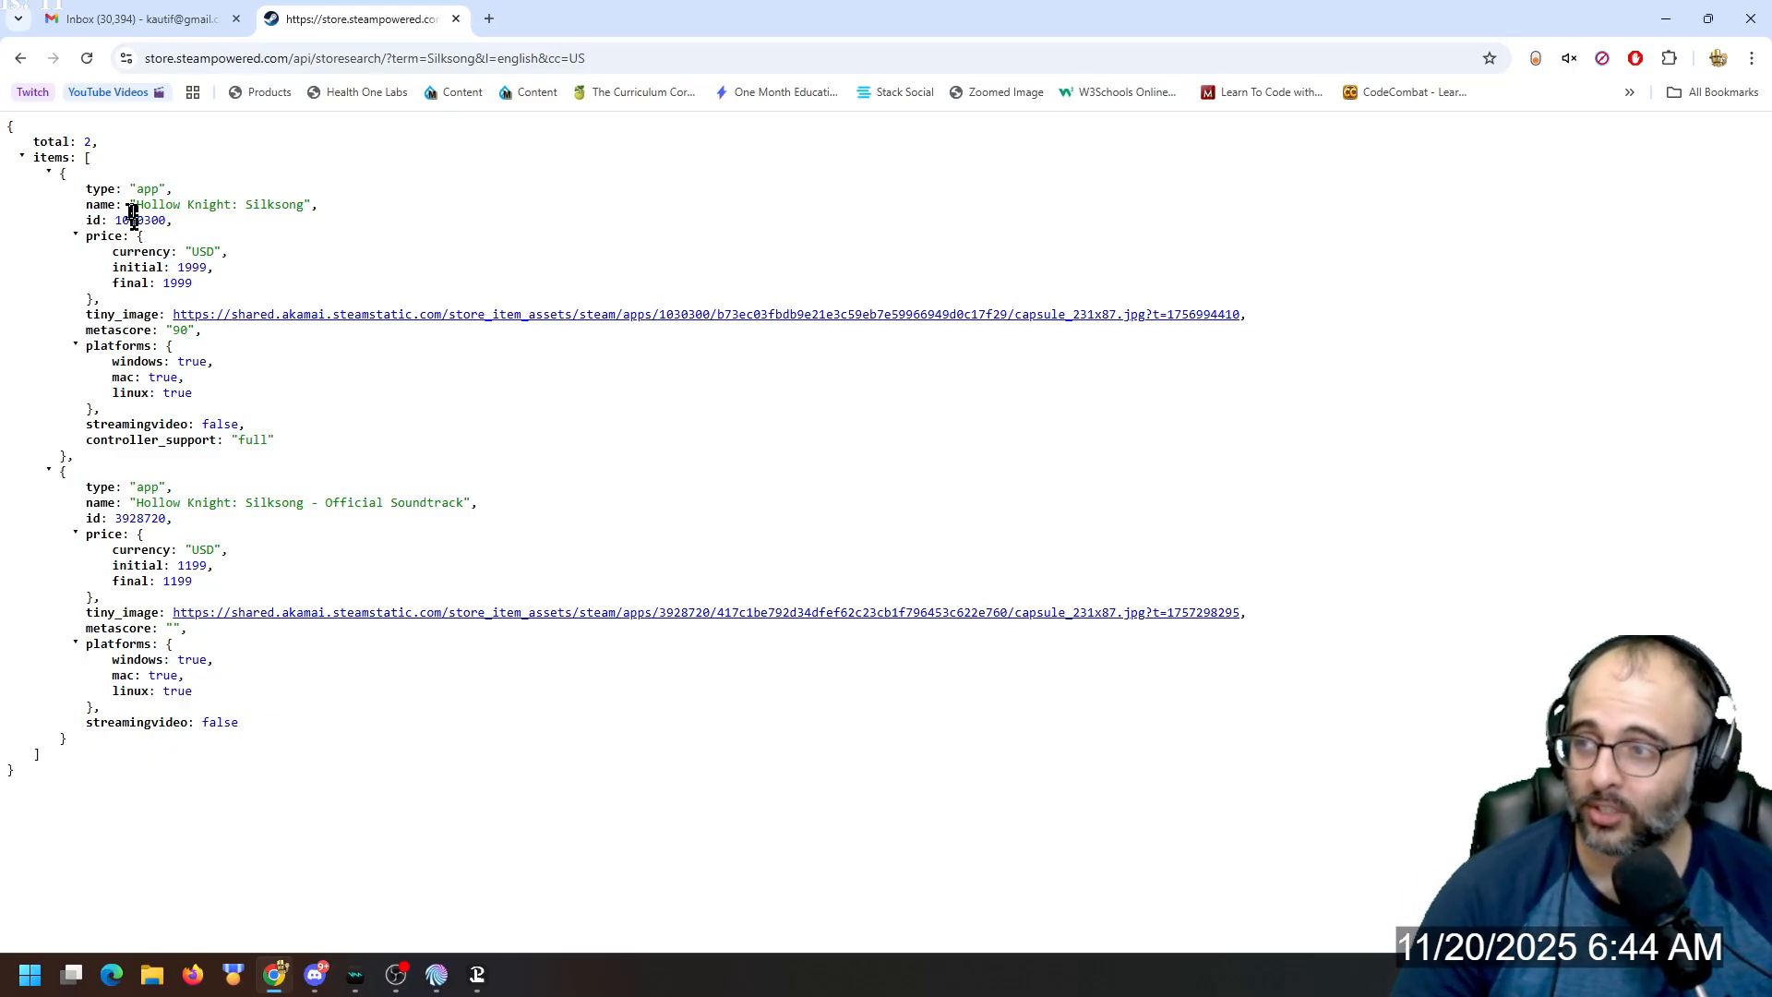
{"action": "left_click", "coordinate": [108, 143]}
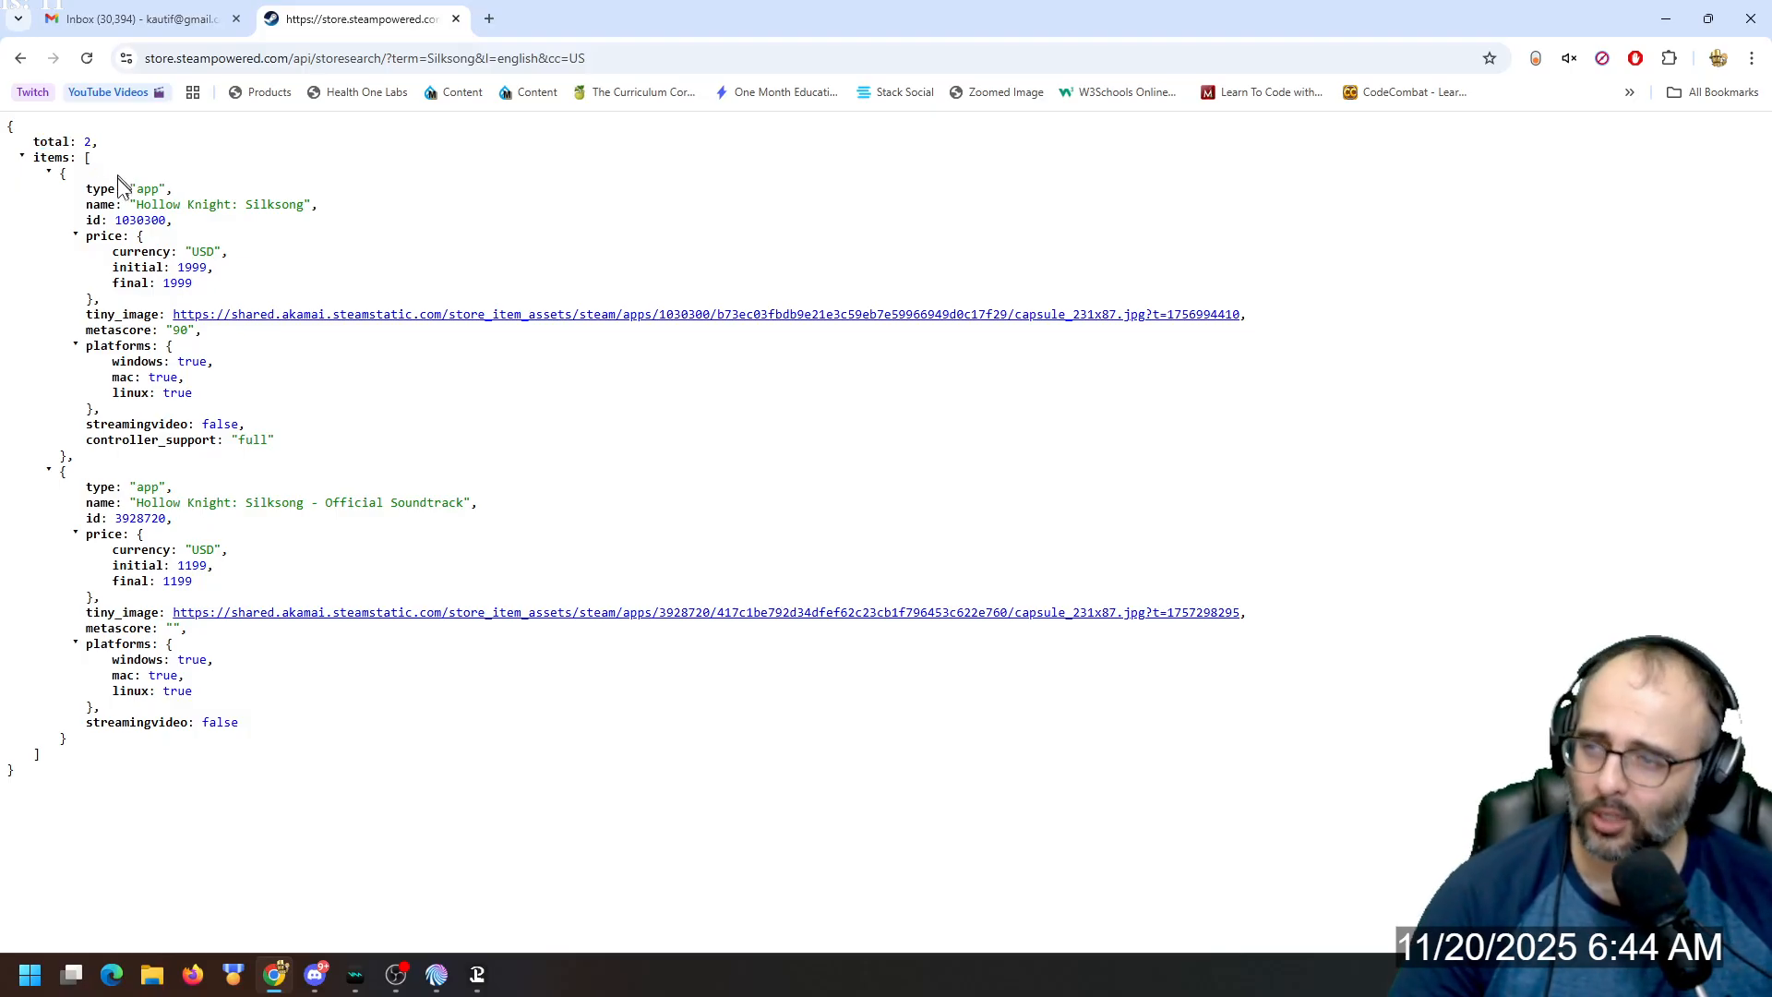
{"action": "key", "text": "alt+Tab"}
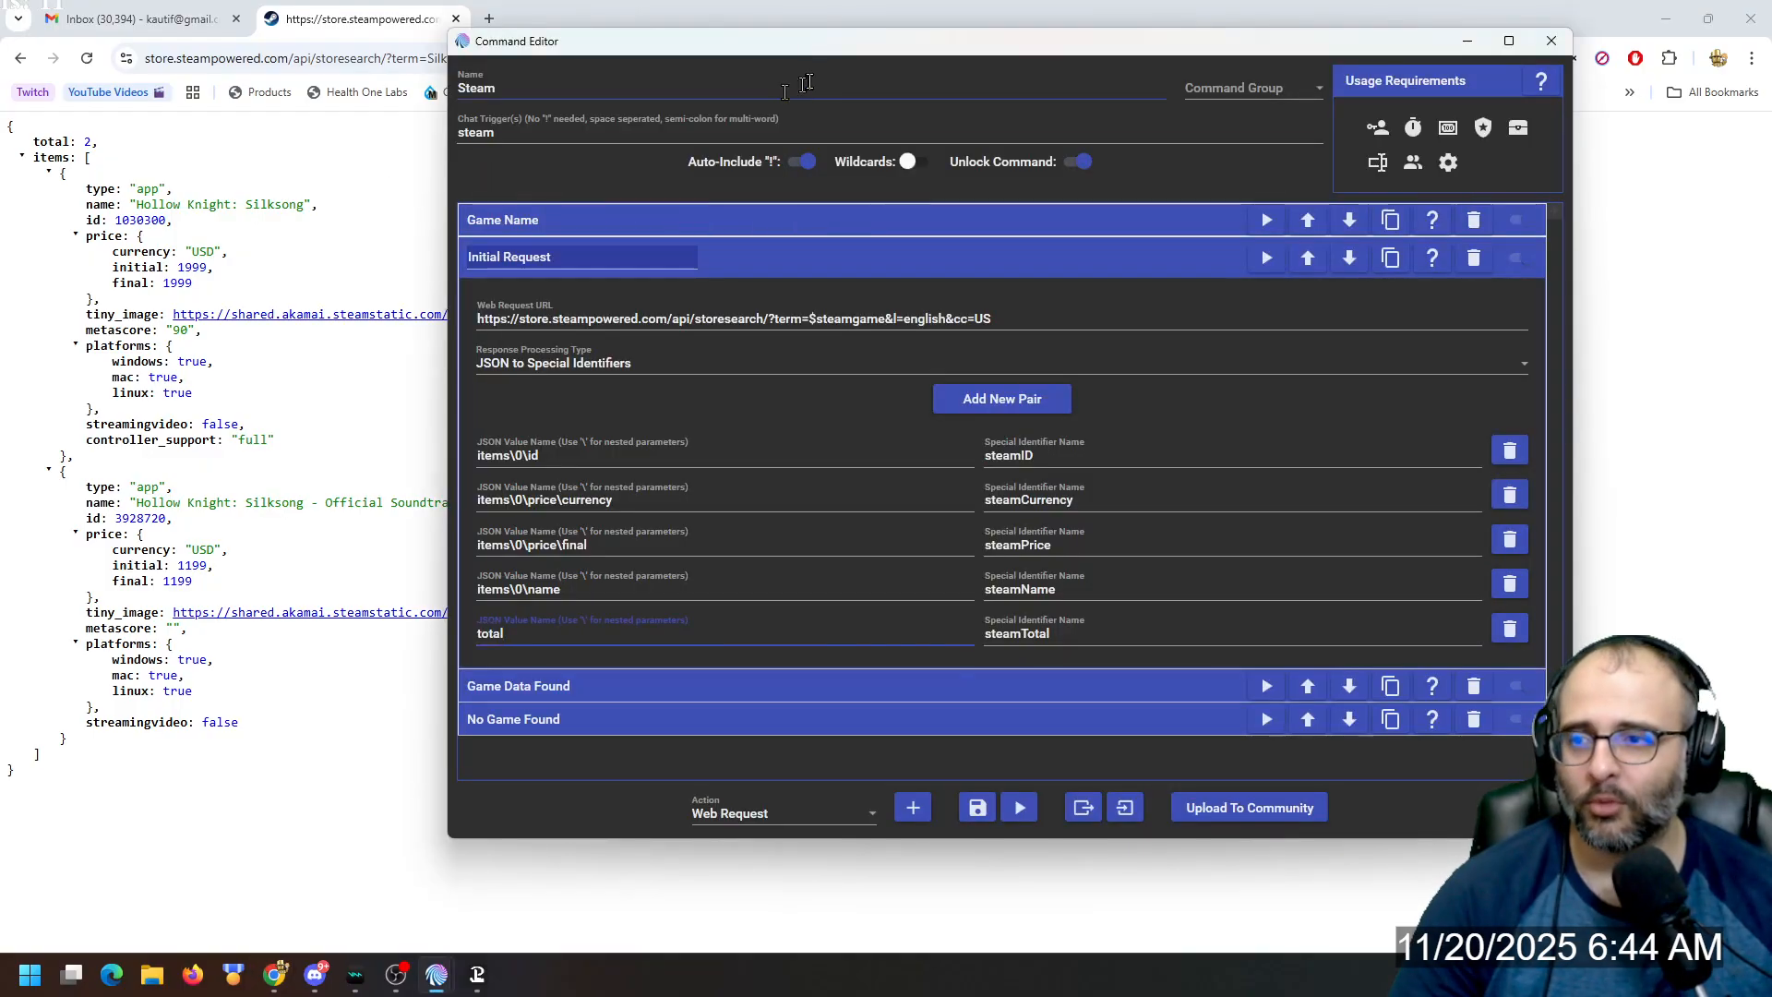
{"action": "left_click_drag", "start_coordinate": [831, 52], "coordinate": [1027, 64]}
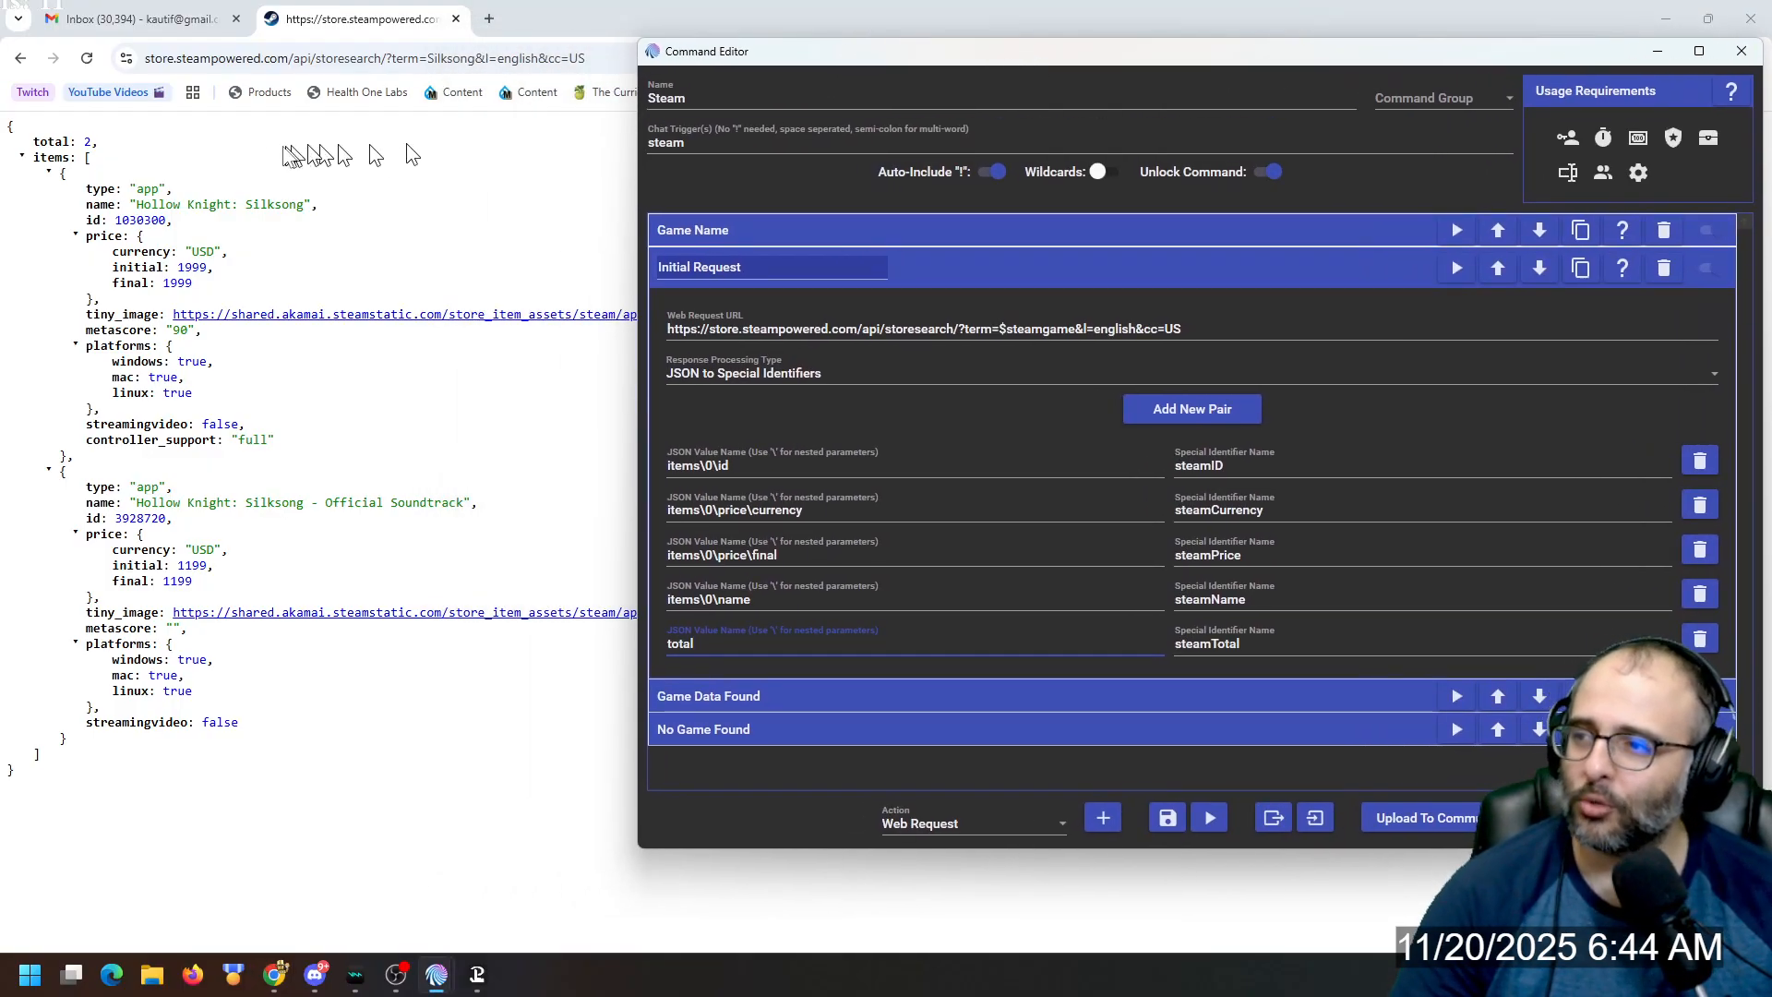
{"action": "left_click_drag", "start_coordinate": [739, 466], "coordinate": [668, 466]}
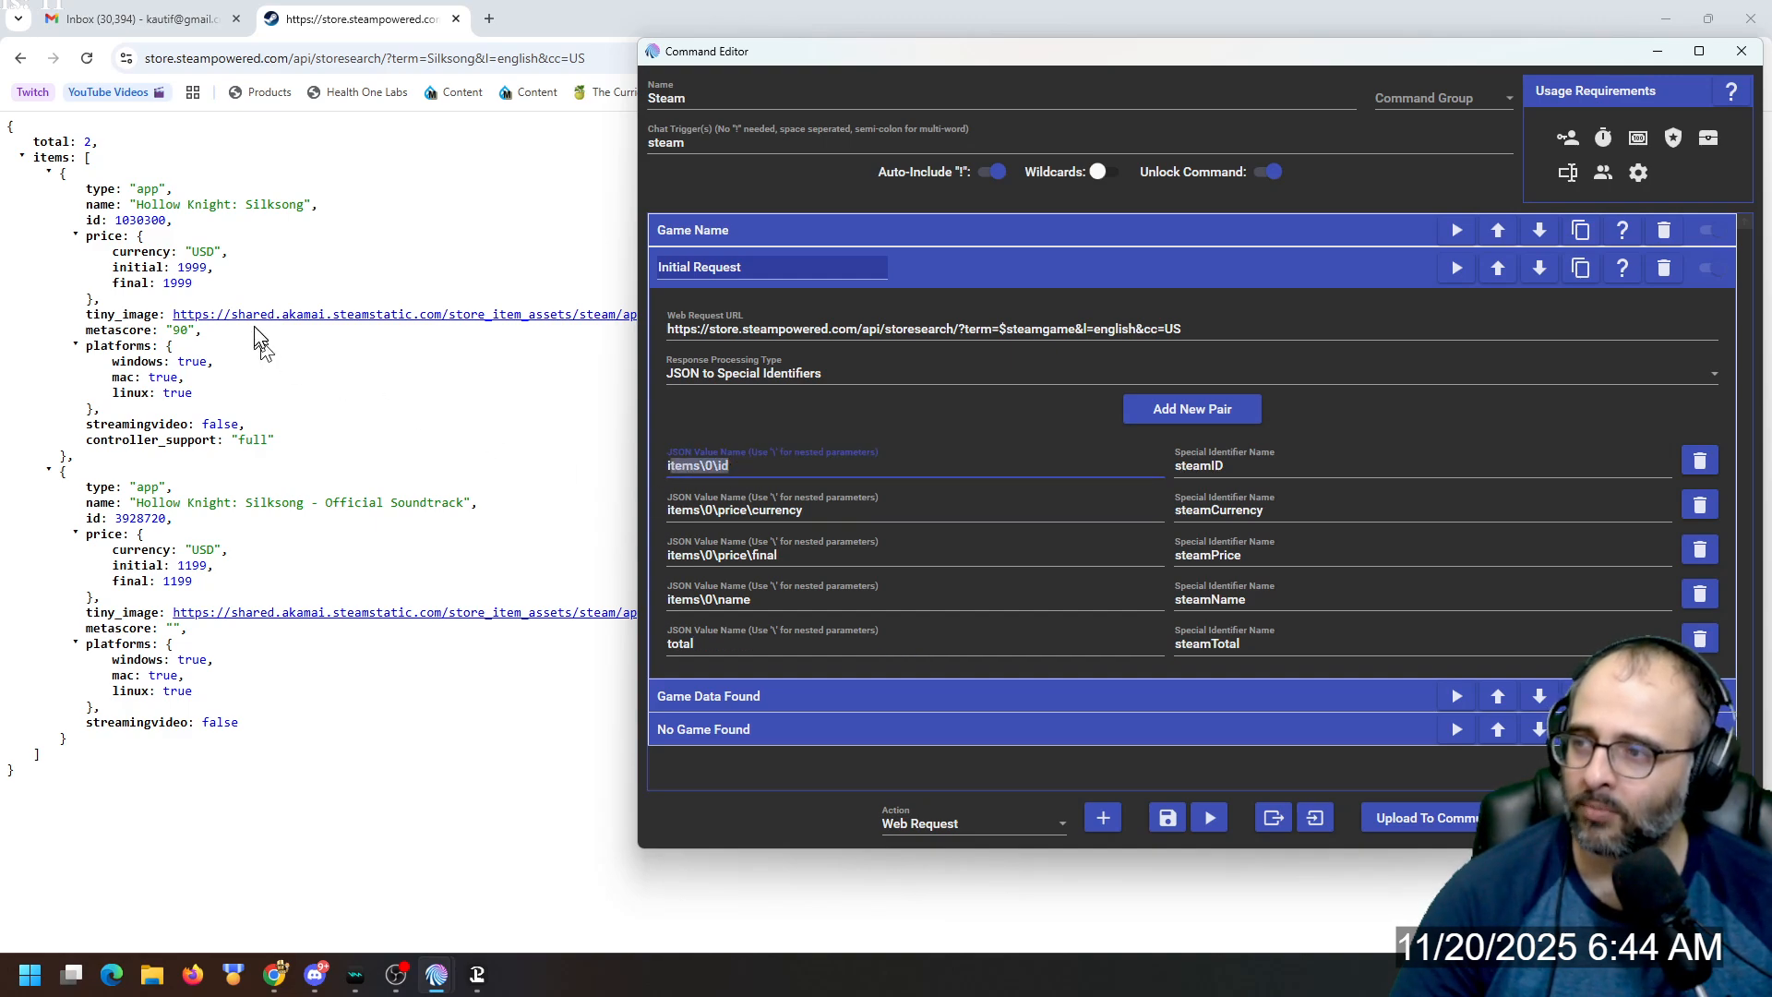
Highlight the items key, the second item's block and the first item's block in the Silksong JSON, comparing them with the Command Editor.
{"action": "double_click", "coordinate": [52, 157]}
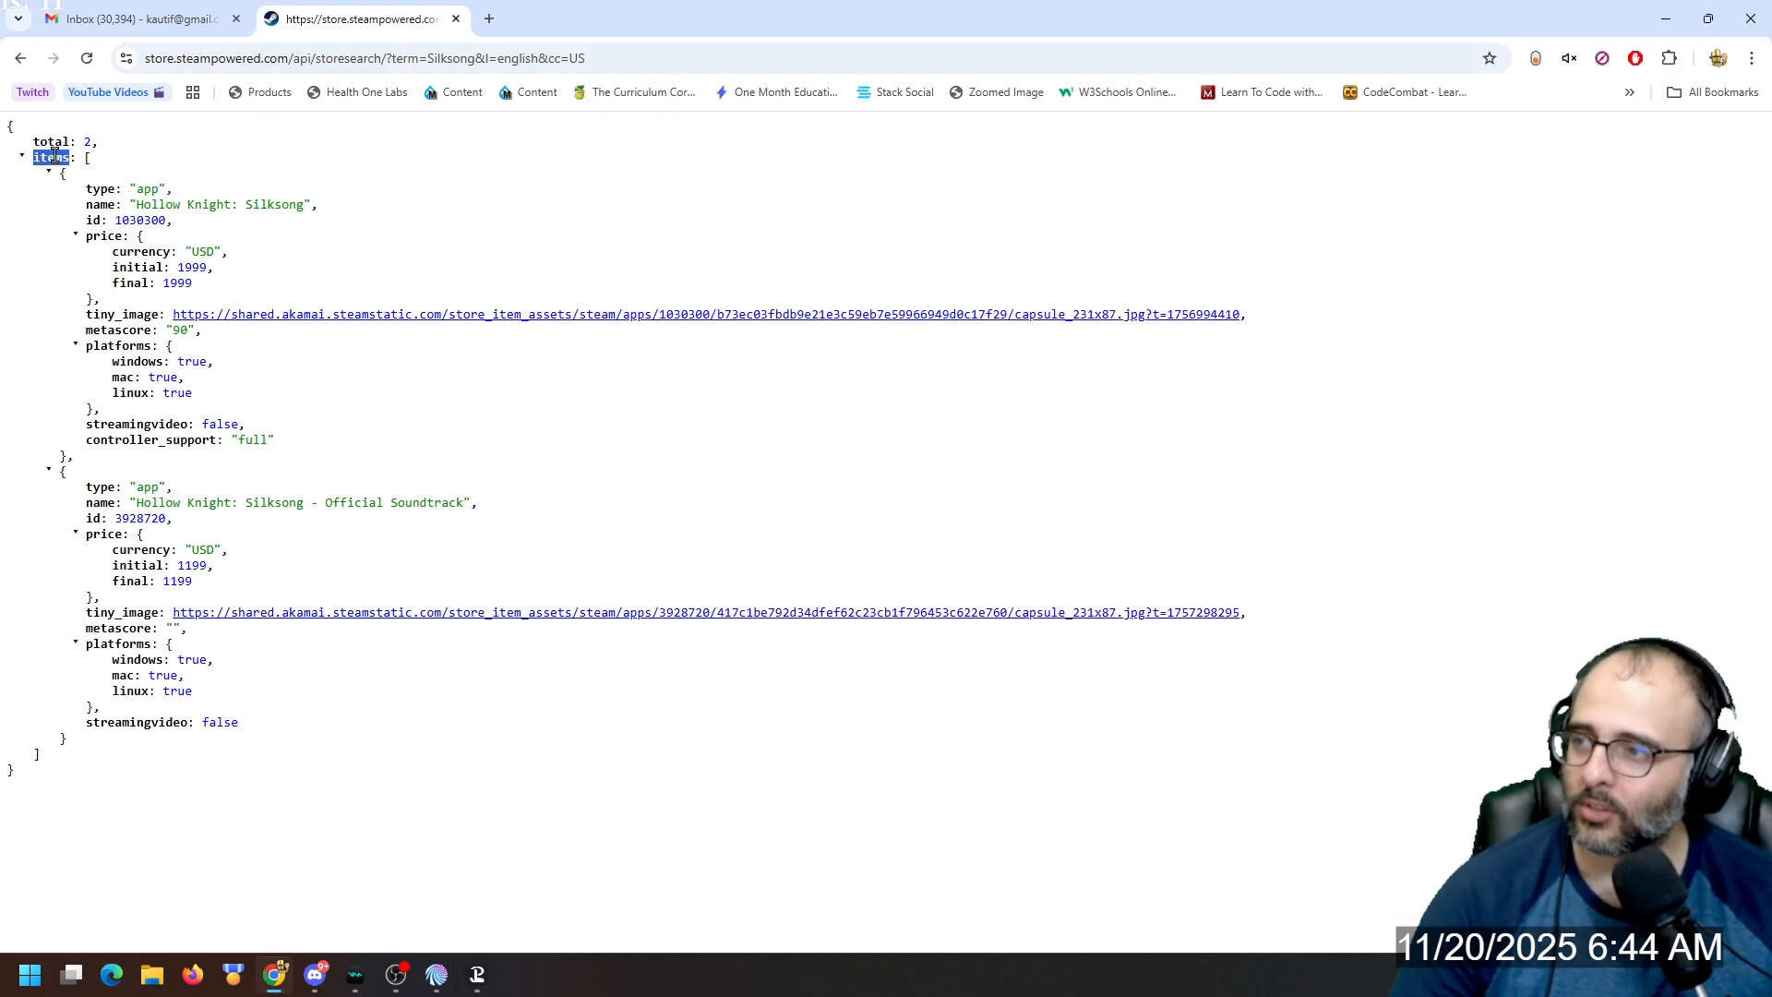
{"action": "key", "text": "alt+Tab"}
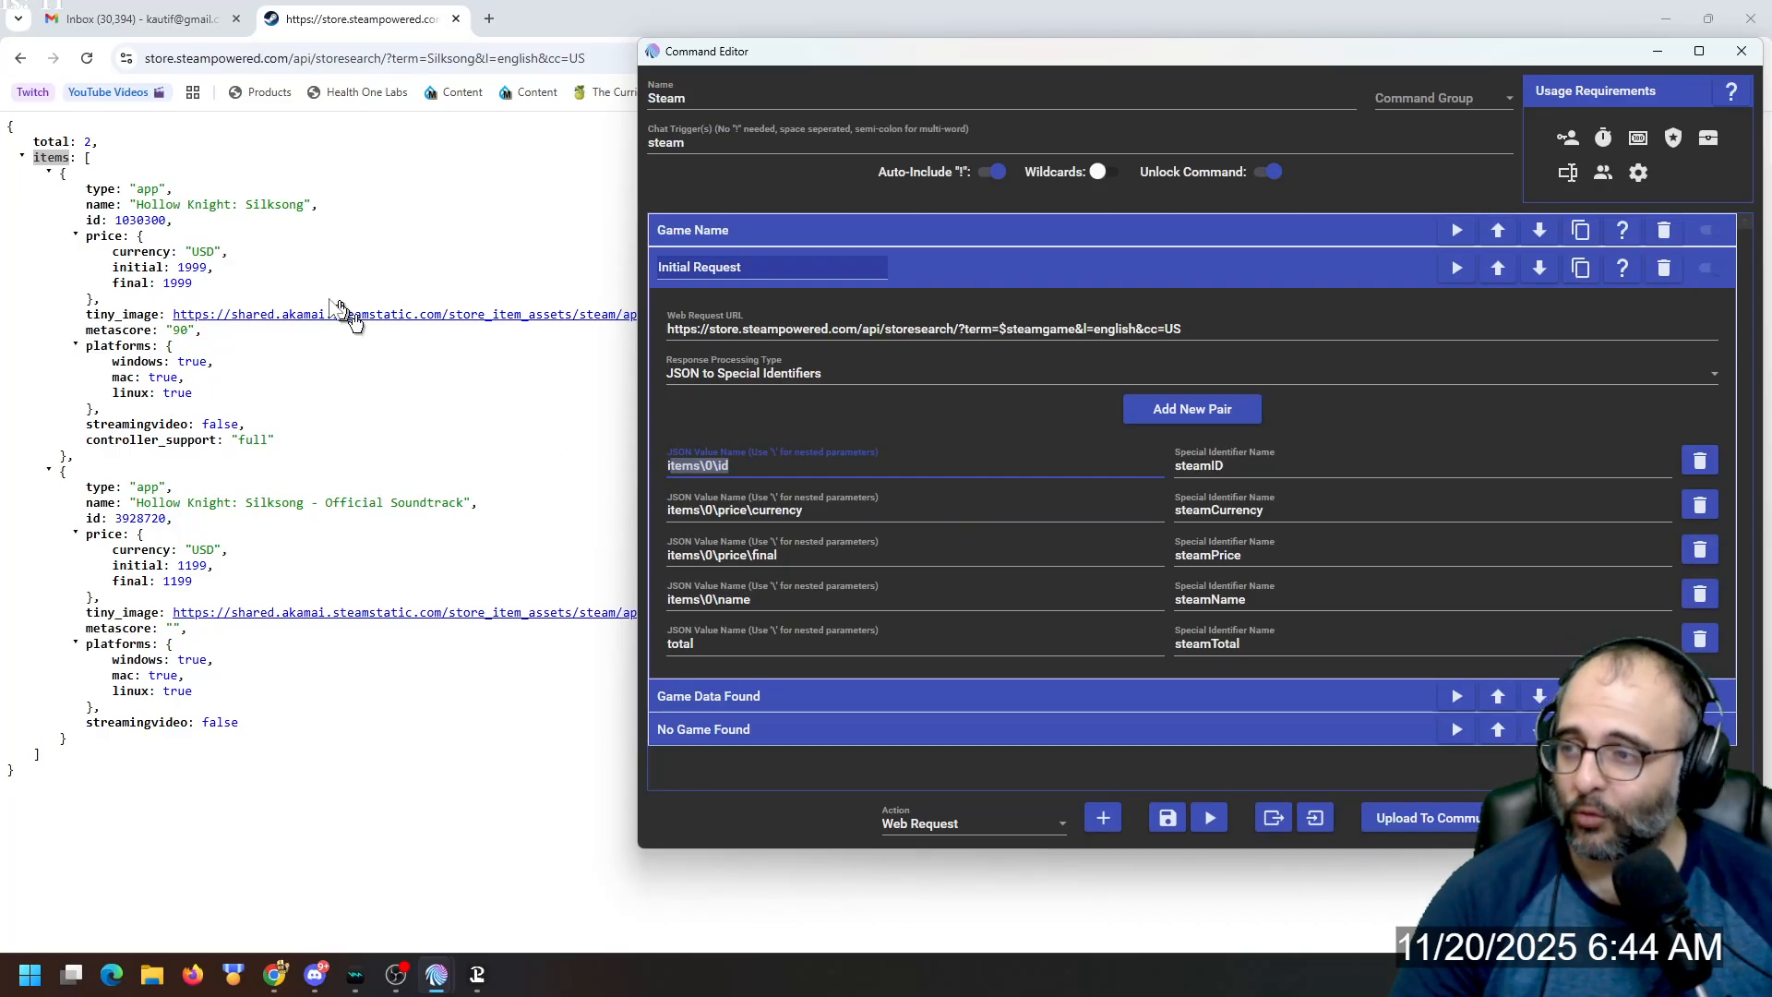
{"action": "left_click_drag", "start_coordinate": [78, 487], "coordinate": [120, 743]}
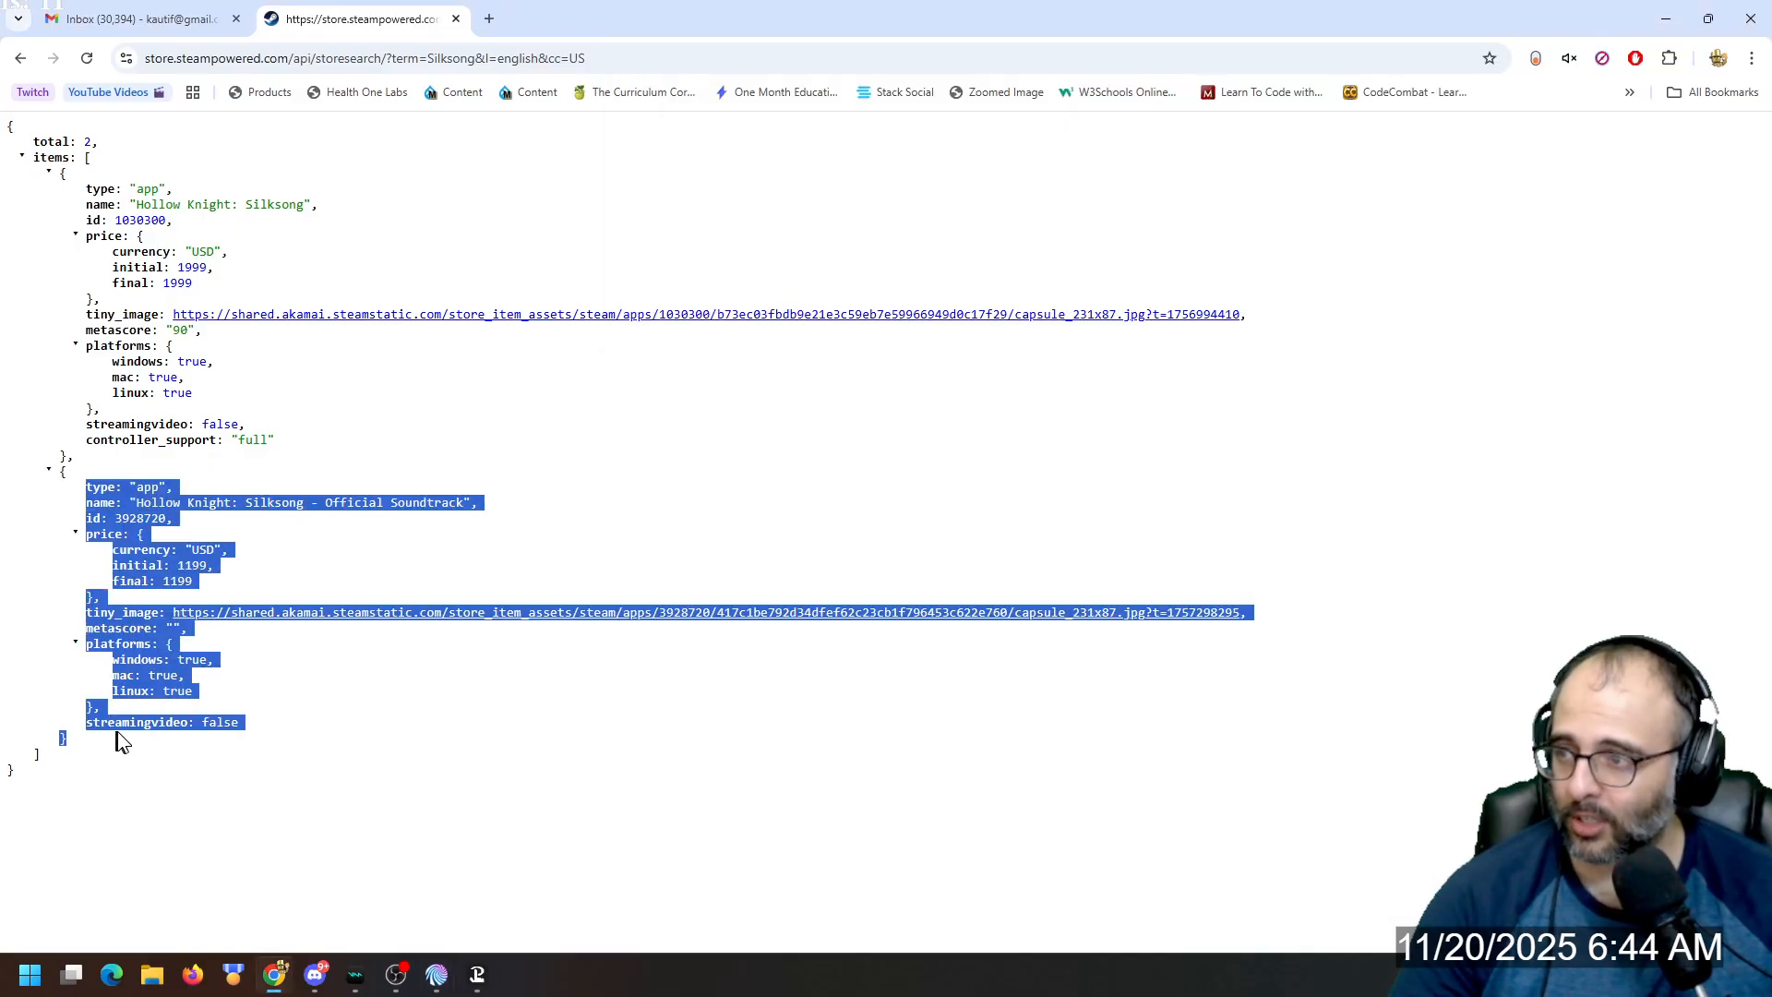
{"action": "left_click", "coordinate": [272, 440]}
{"action": "left_click_drag", "start_coordinate": [273, 440], "coordinate": [79, 192]}
{"action": "key", "text": "alt+Tab"}
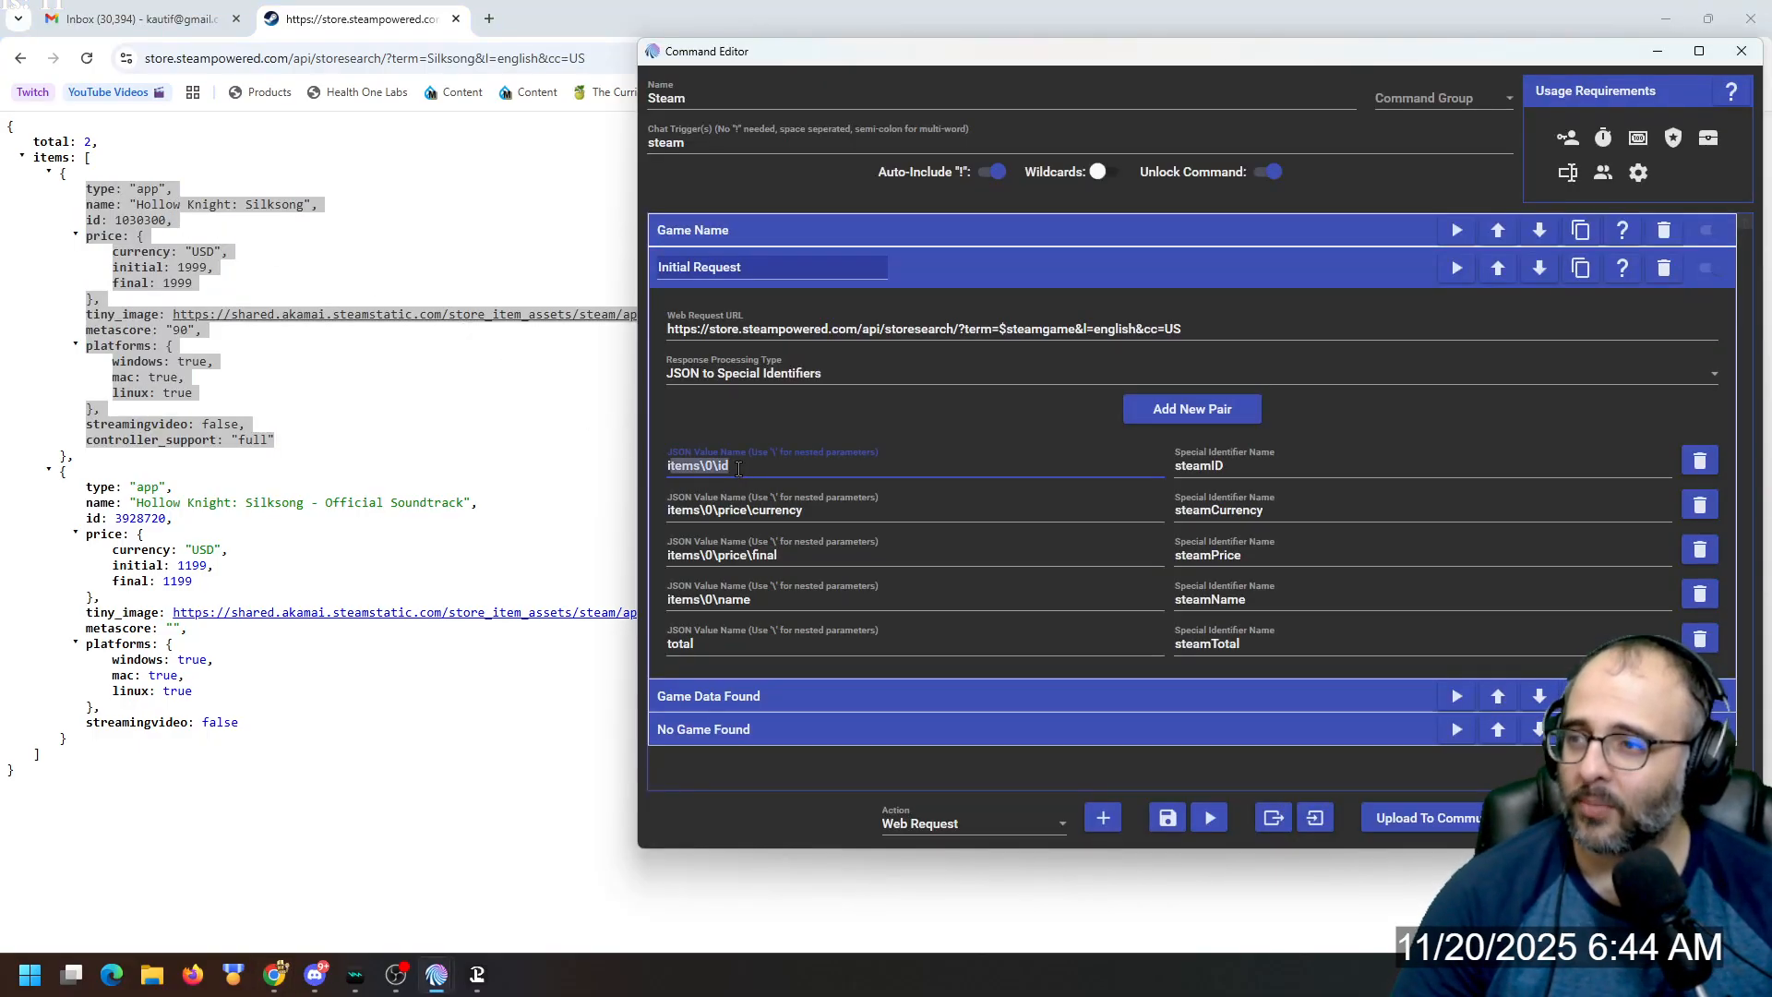
Highlight the first item's id and name in the JSON response, then return to the Command Editor's Initial Request fields.
{"action": "left_click", "coordinate": [175, 225]}
{"action": "left_click_drag", "start_coordinate": [169, 220], "coordinate": [95, 226]}
{"action": "key", "text": "alt+Tab"}
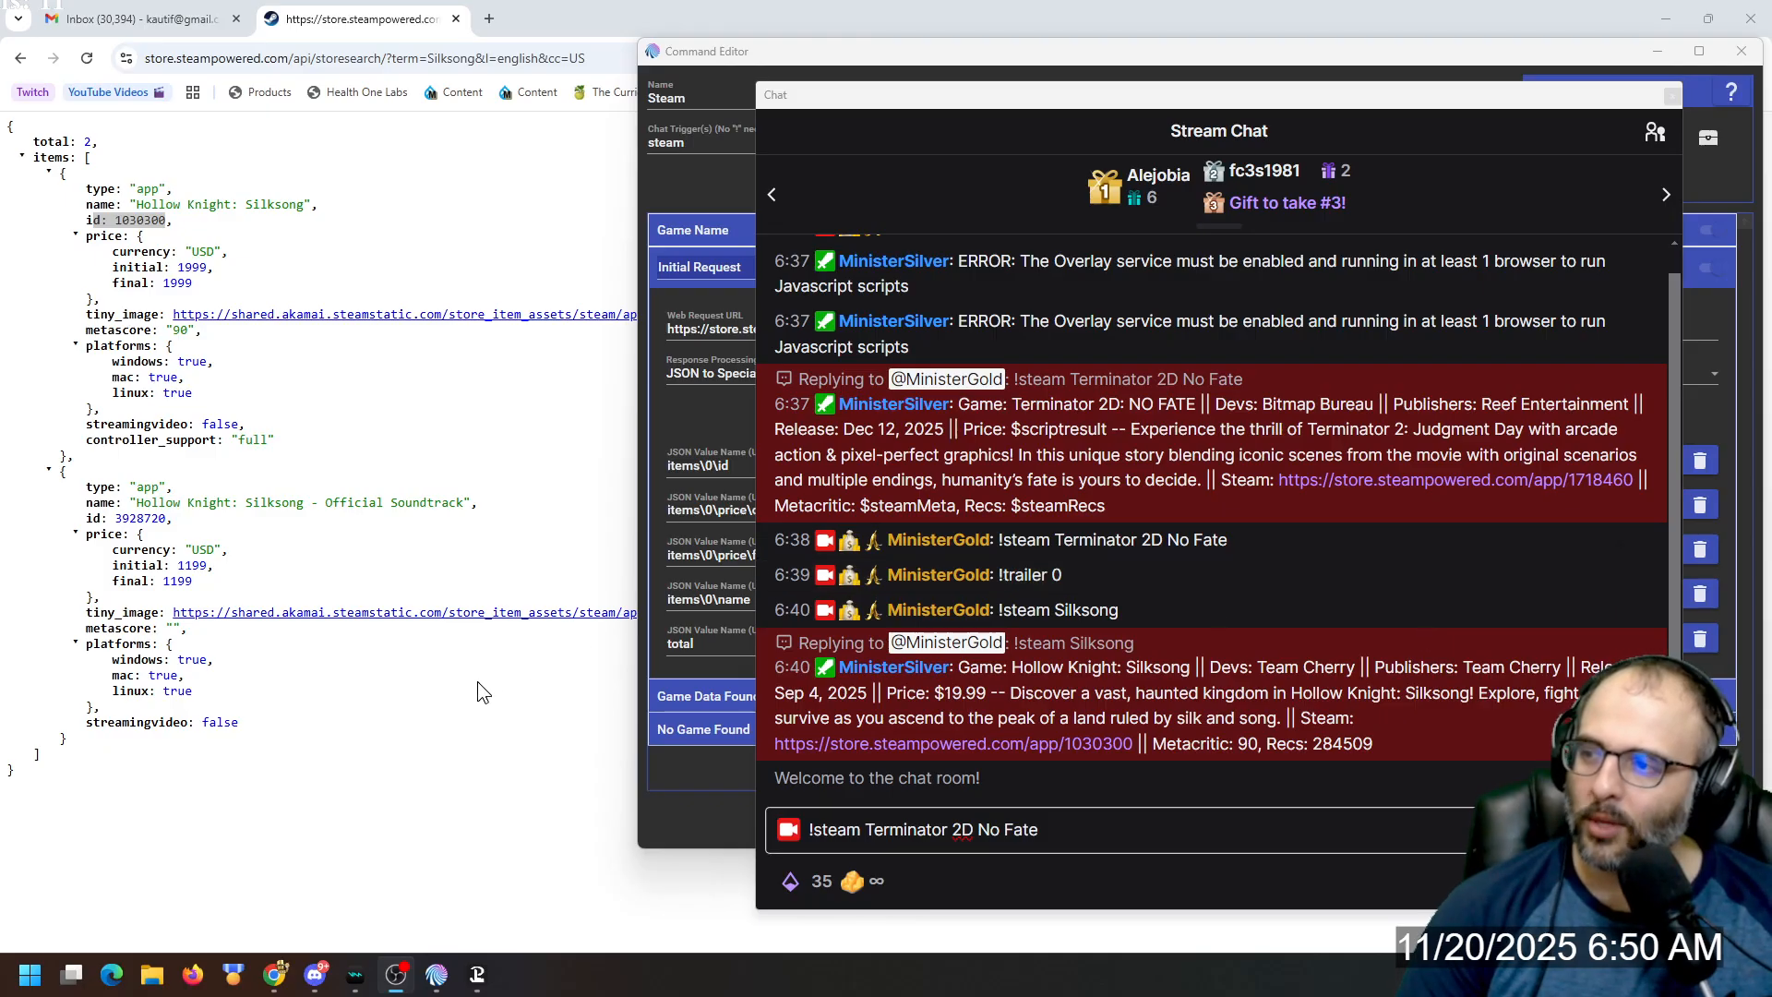
{"action": "left_click", "coordinate": [83, 251]}
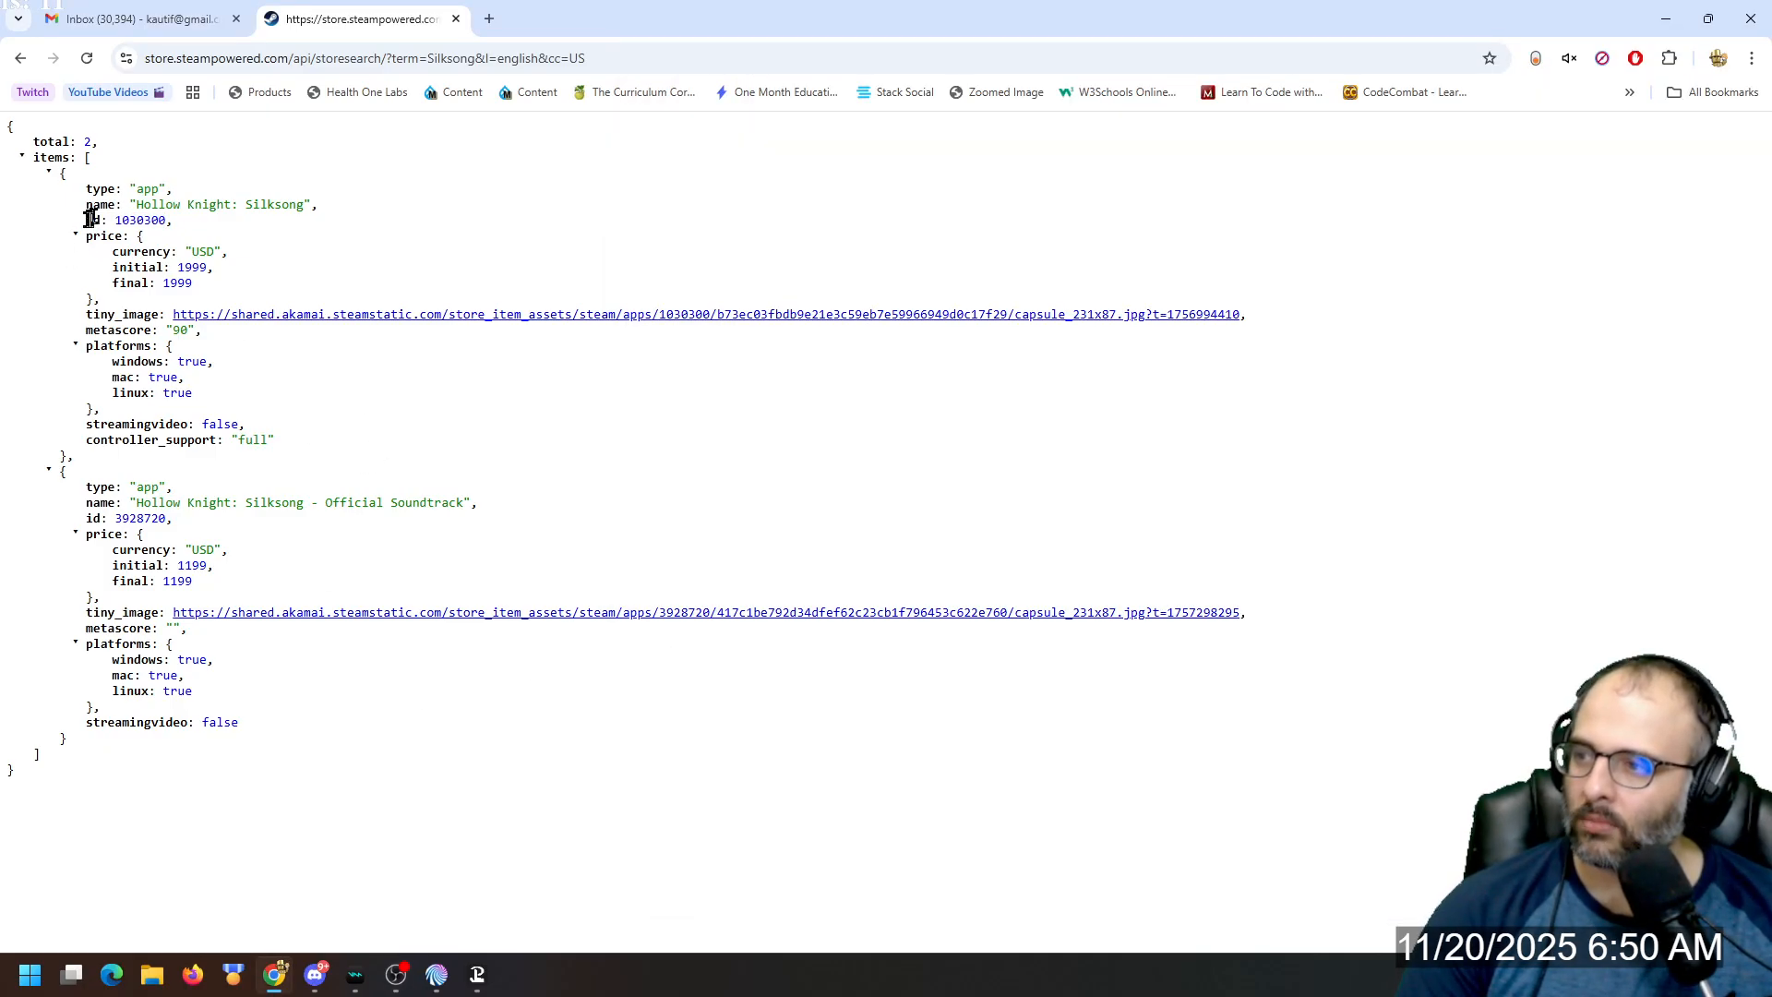
{"action": "left_click_drag", "start_coordinate": [121, 222], "coordinate": [171, 225]}
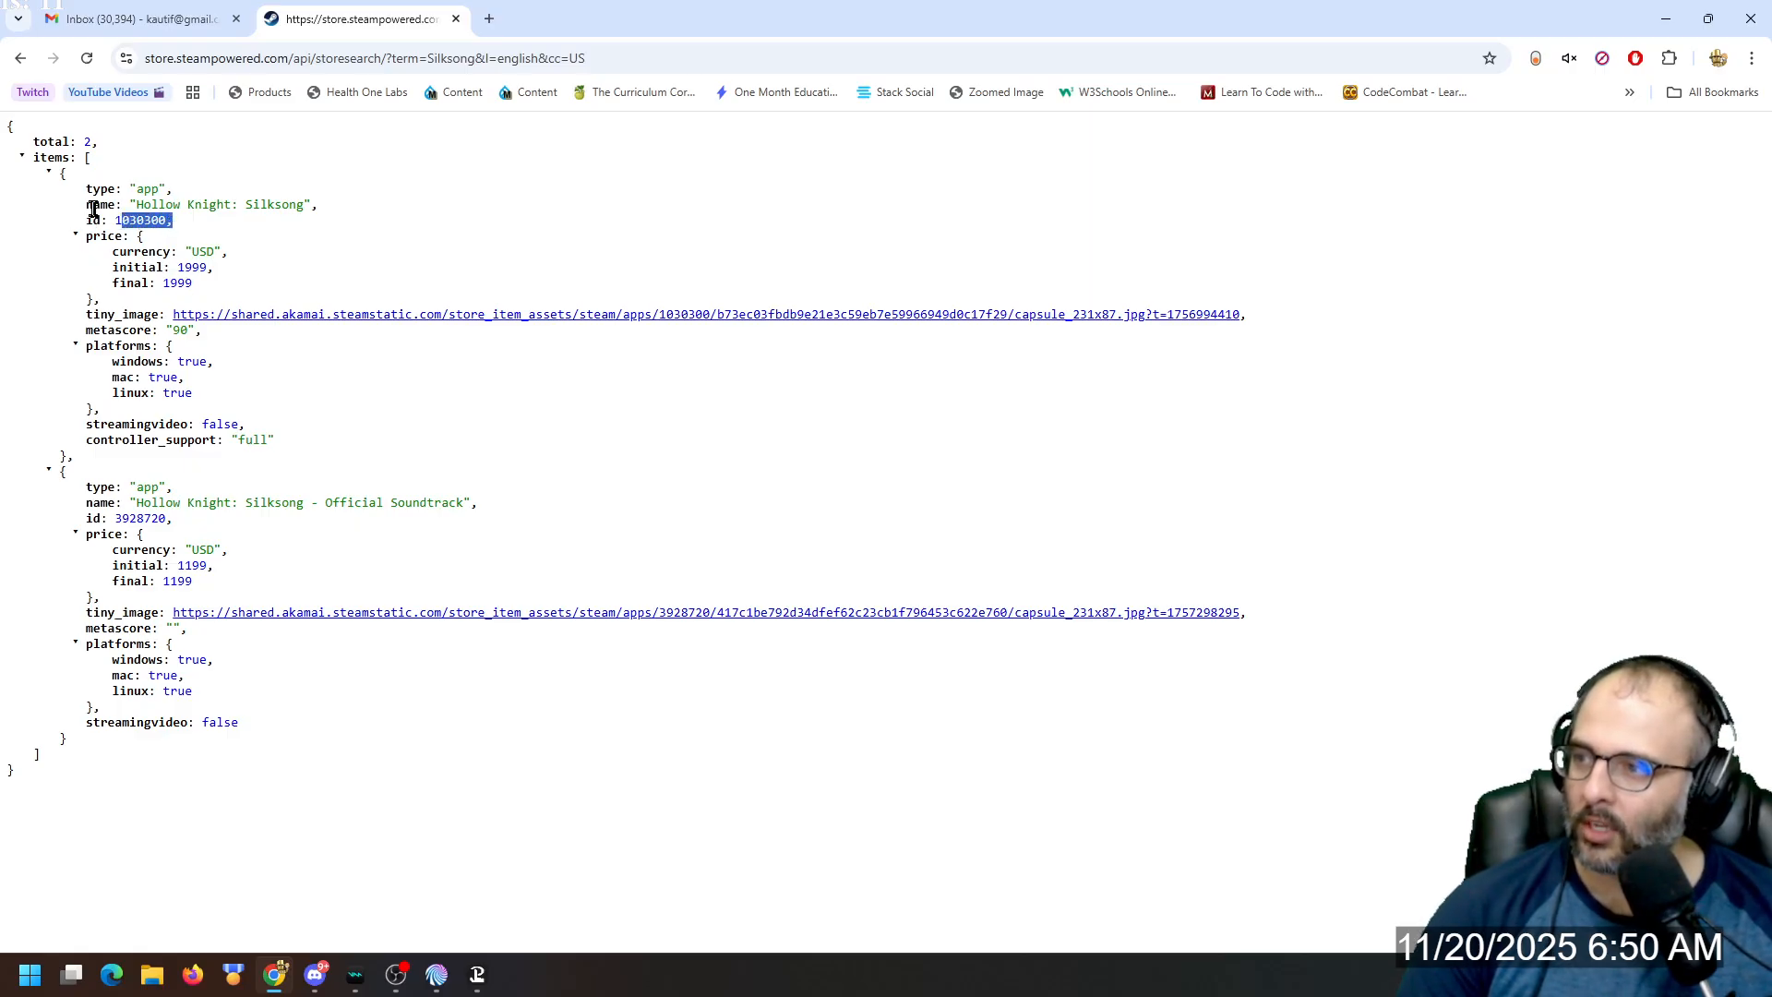
{"action": "left_click_drag", "start_coordinate": [87, 204], "coordinate": [296, 204]}
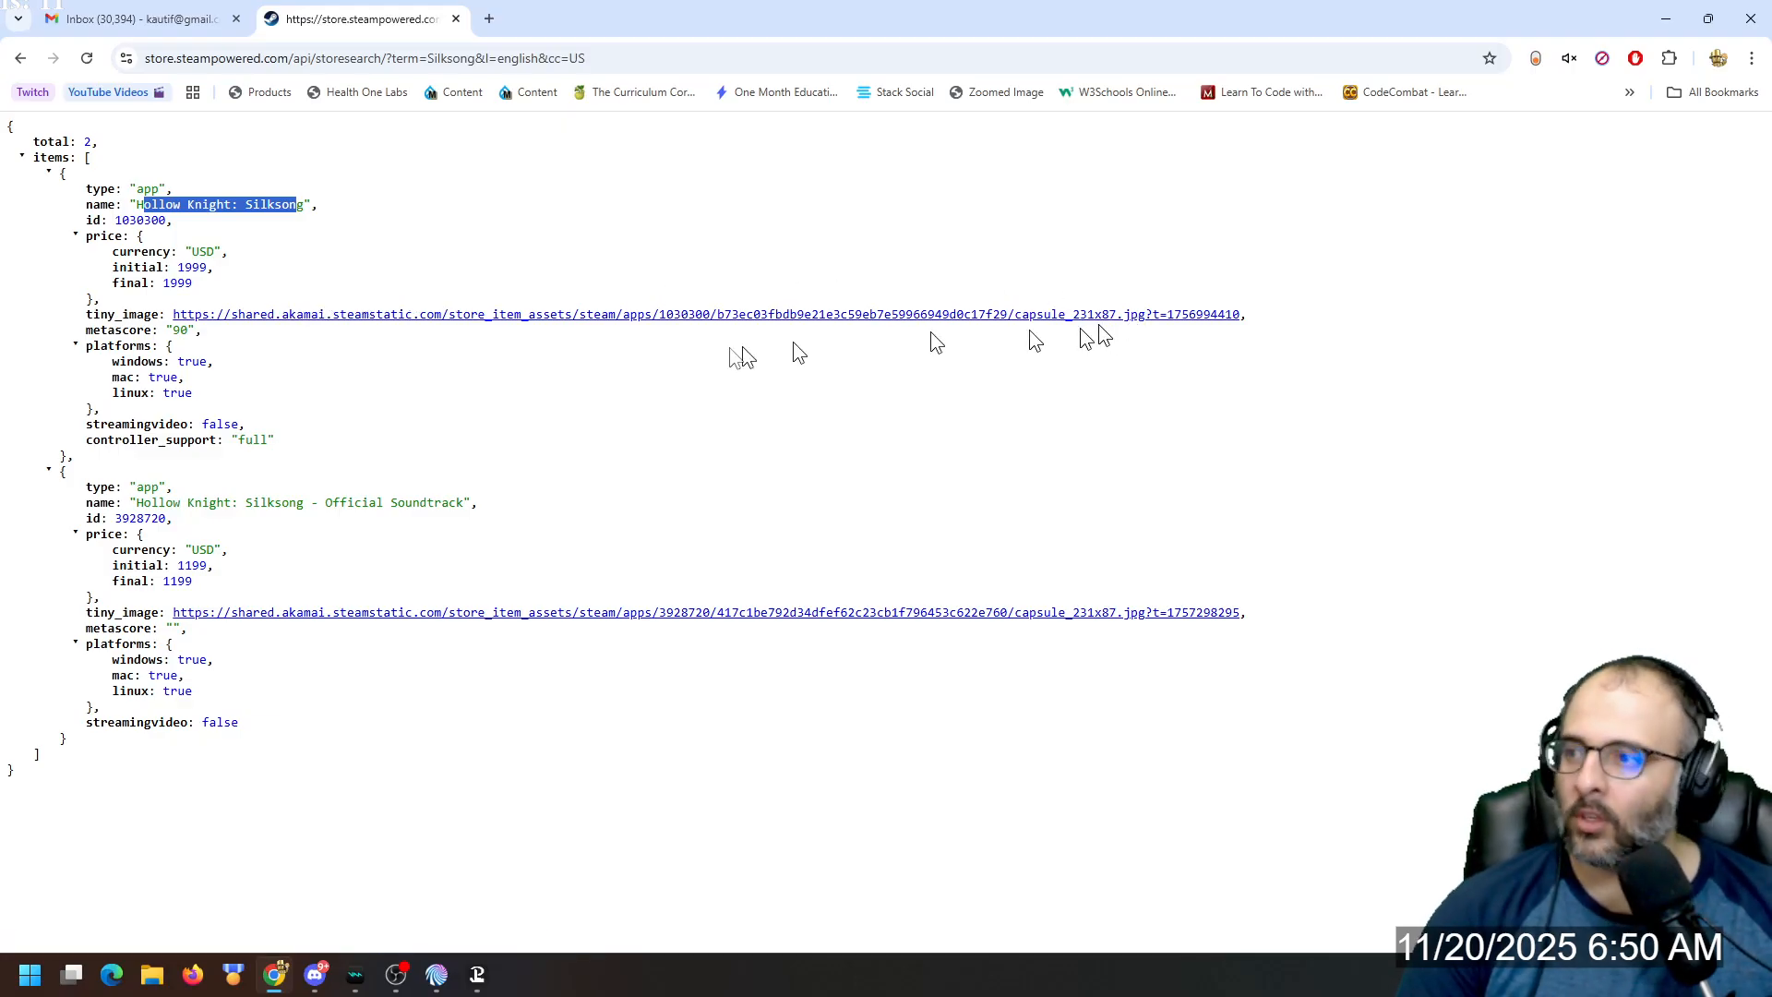
{"action": "key", "text": "alt"}
{"action": "key", "text": "alt+Tab"}
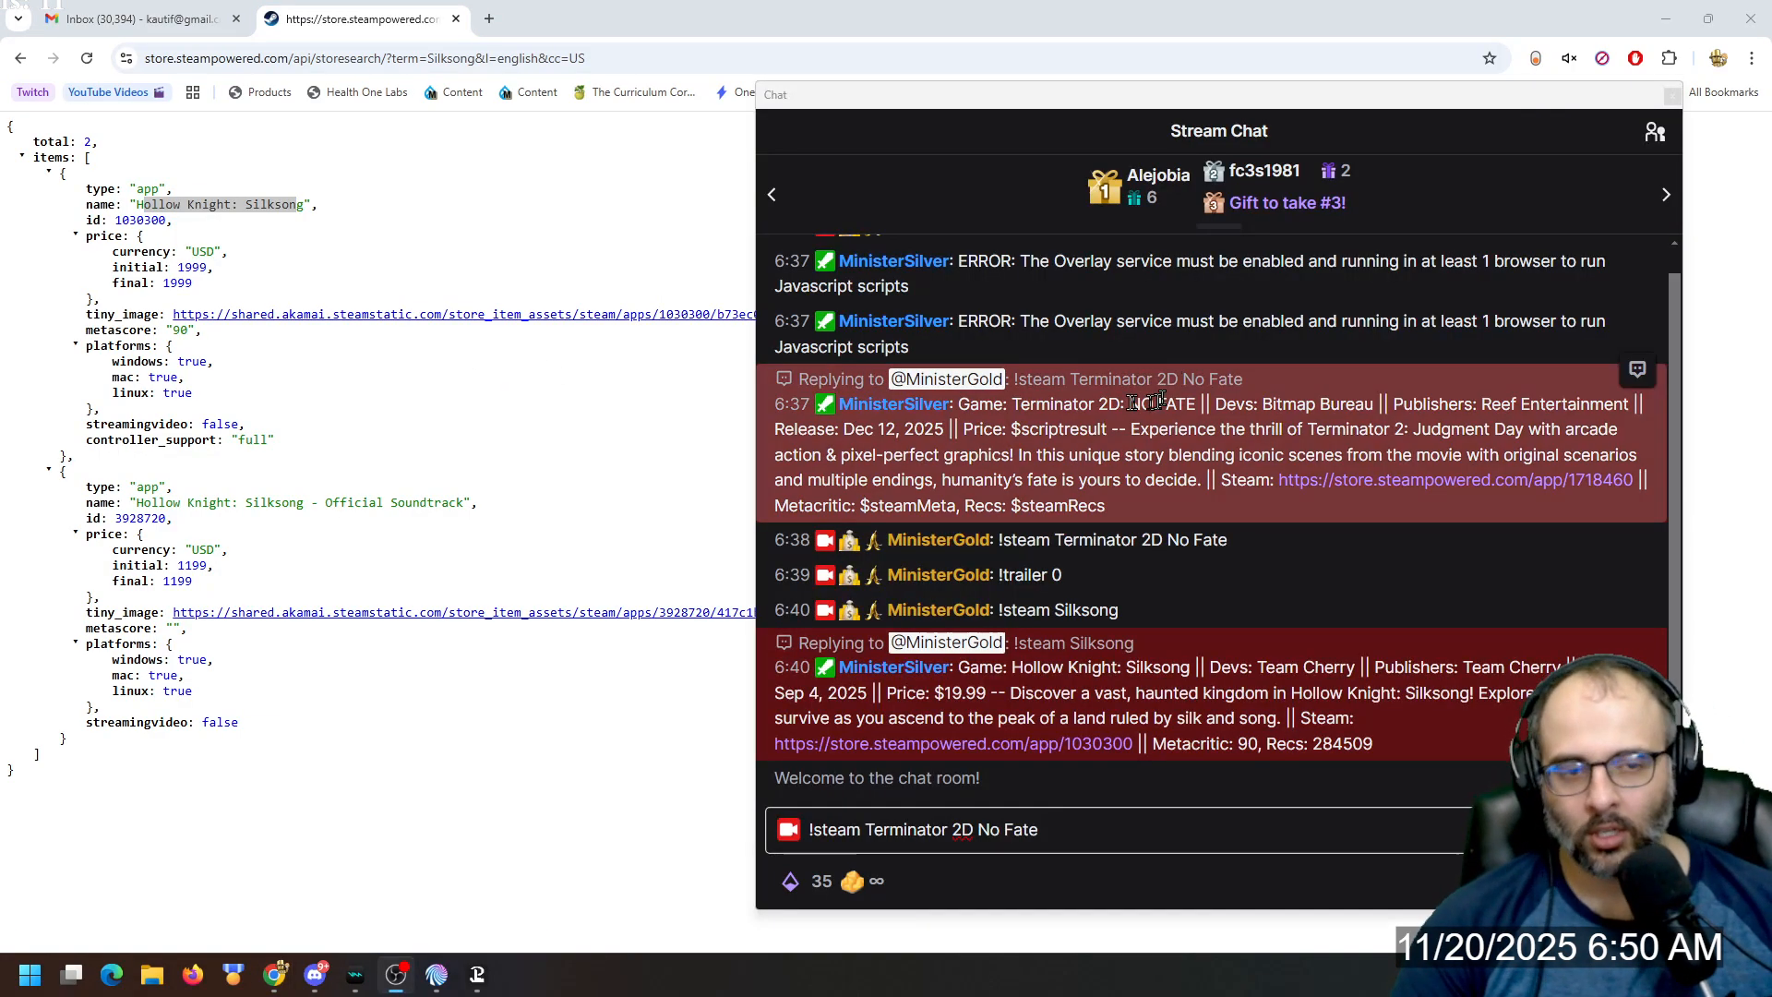
{"action": "key", "text": "alt+Tab"}
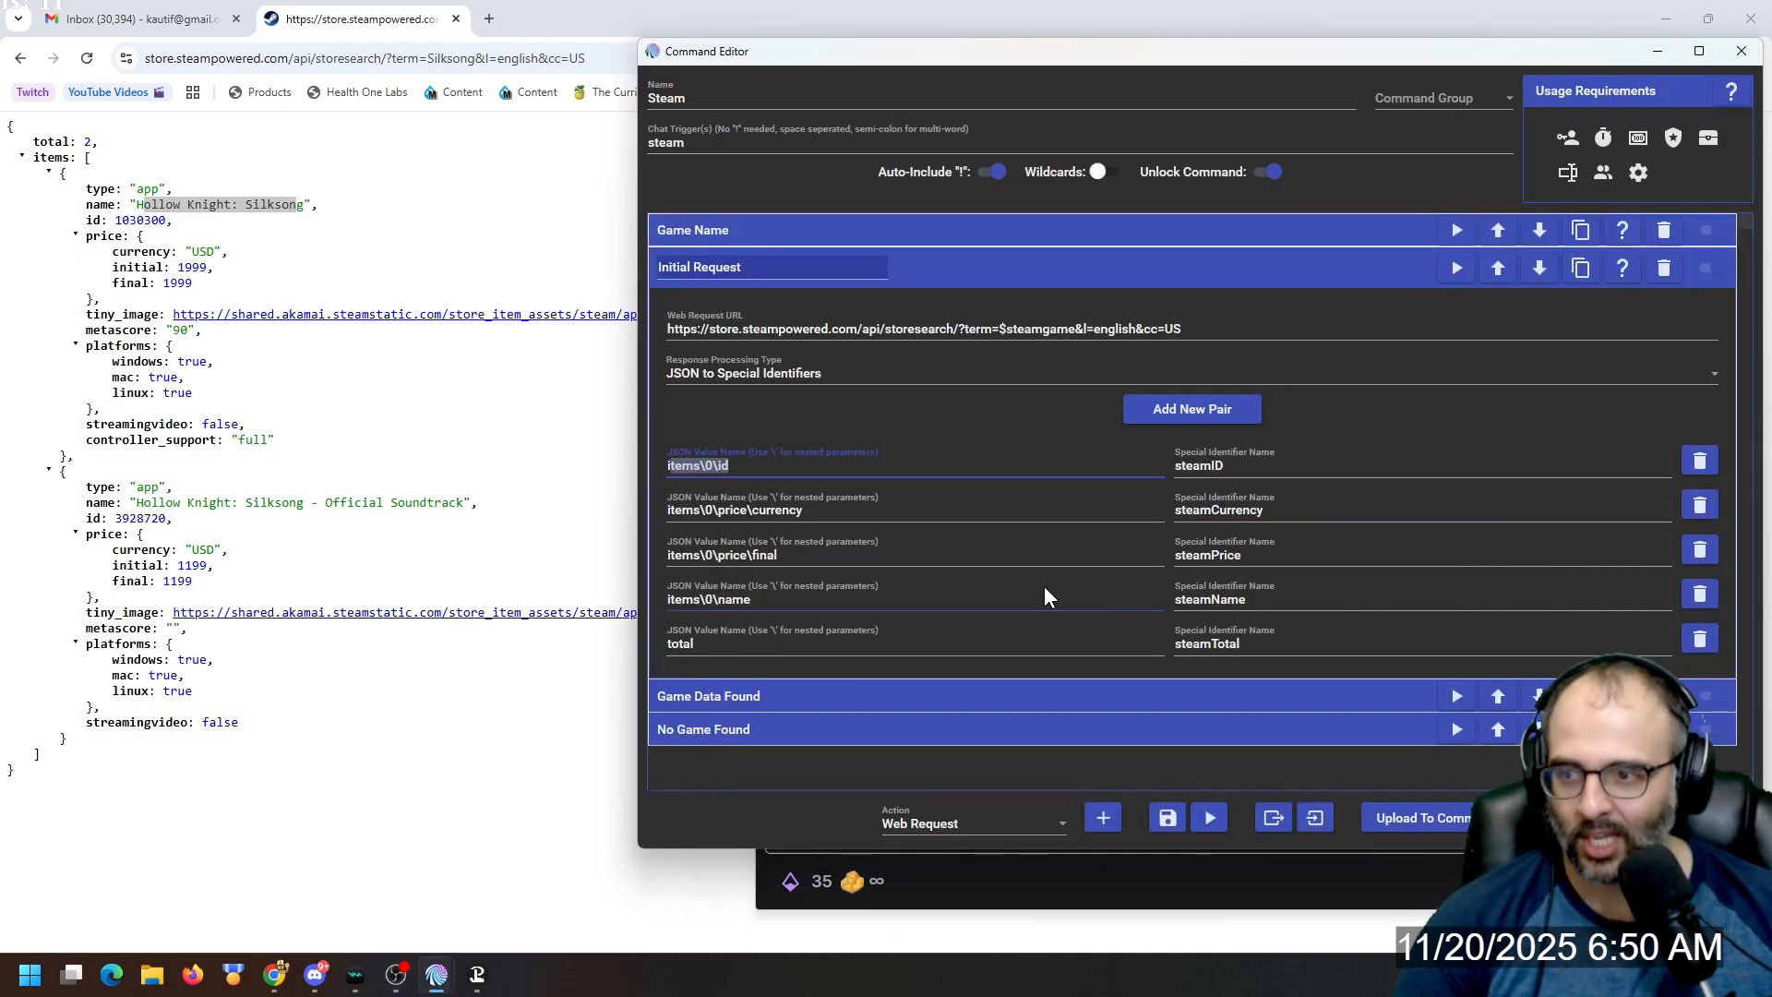
Highlight the total value name in Initial Request and collapse and re-expand the JSON items array to show where total sits.
{"action": "left_click", "coordinate": [696, 650]}
{"action": "left_click_drag", "start_coordinate": [696, 649], "coordinate": [668, 649]}
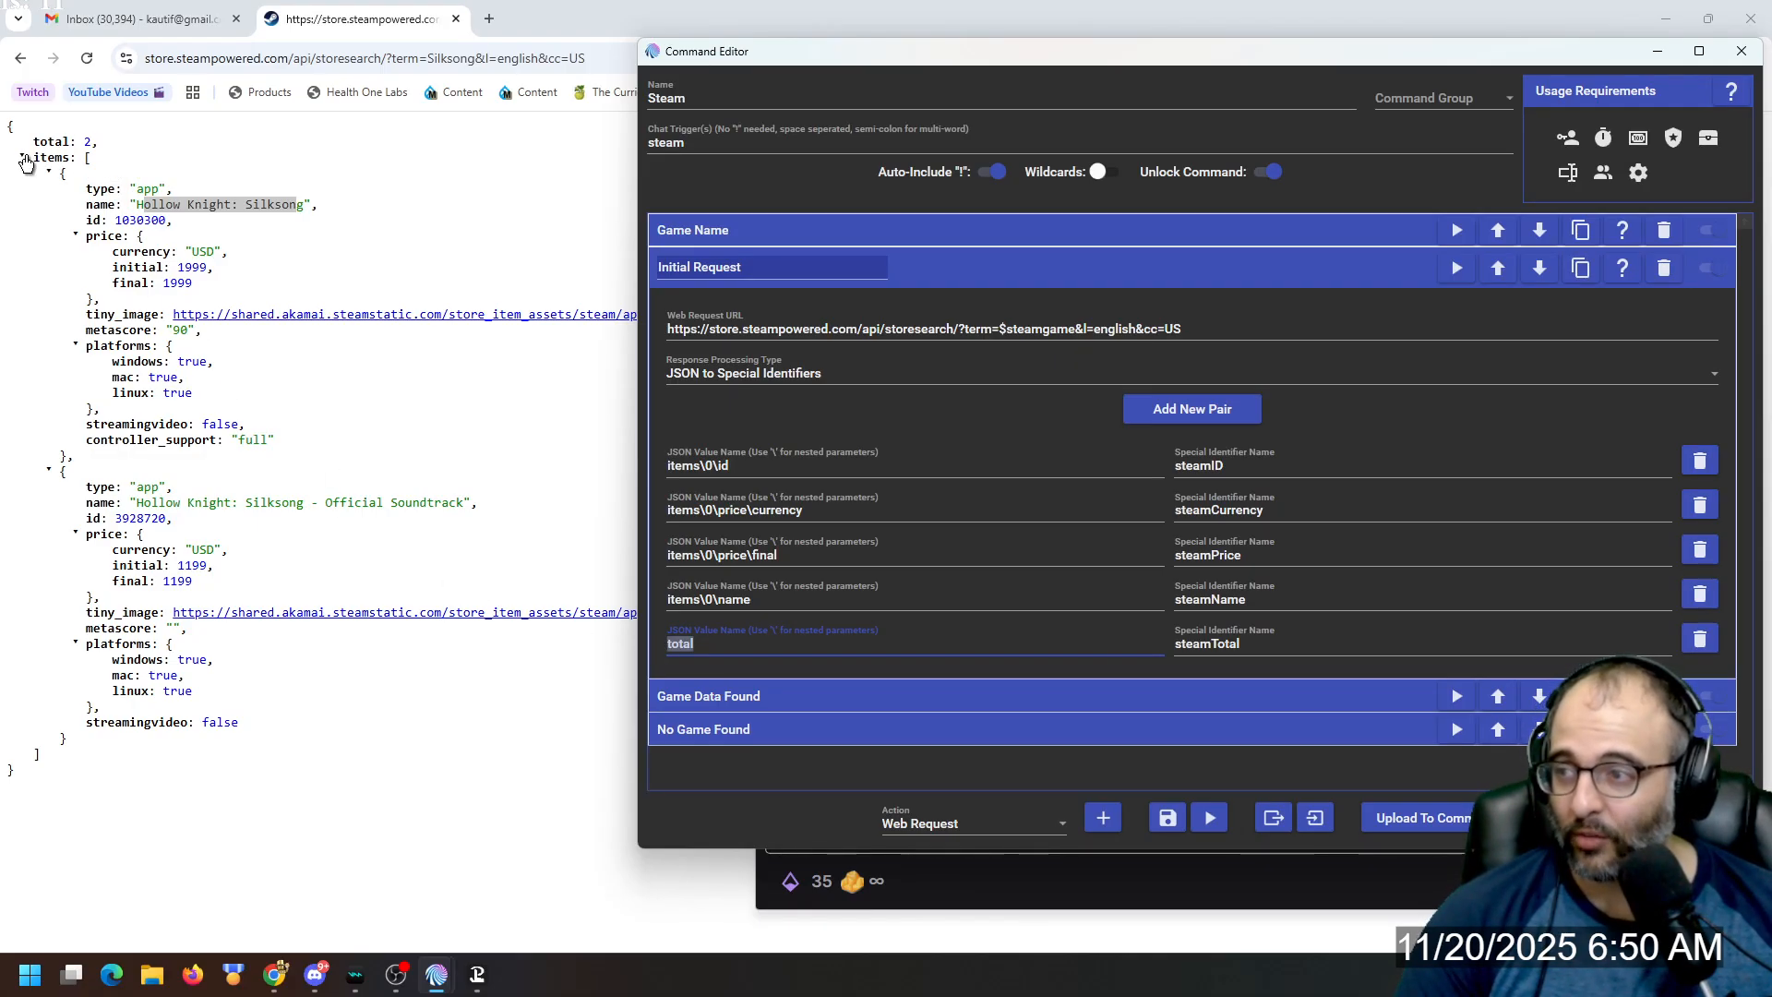
{"action": "left_click", "coordinate": [24, 159]}
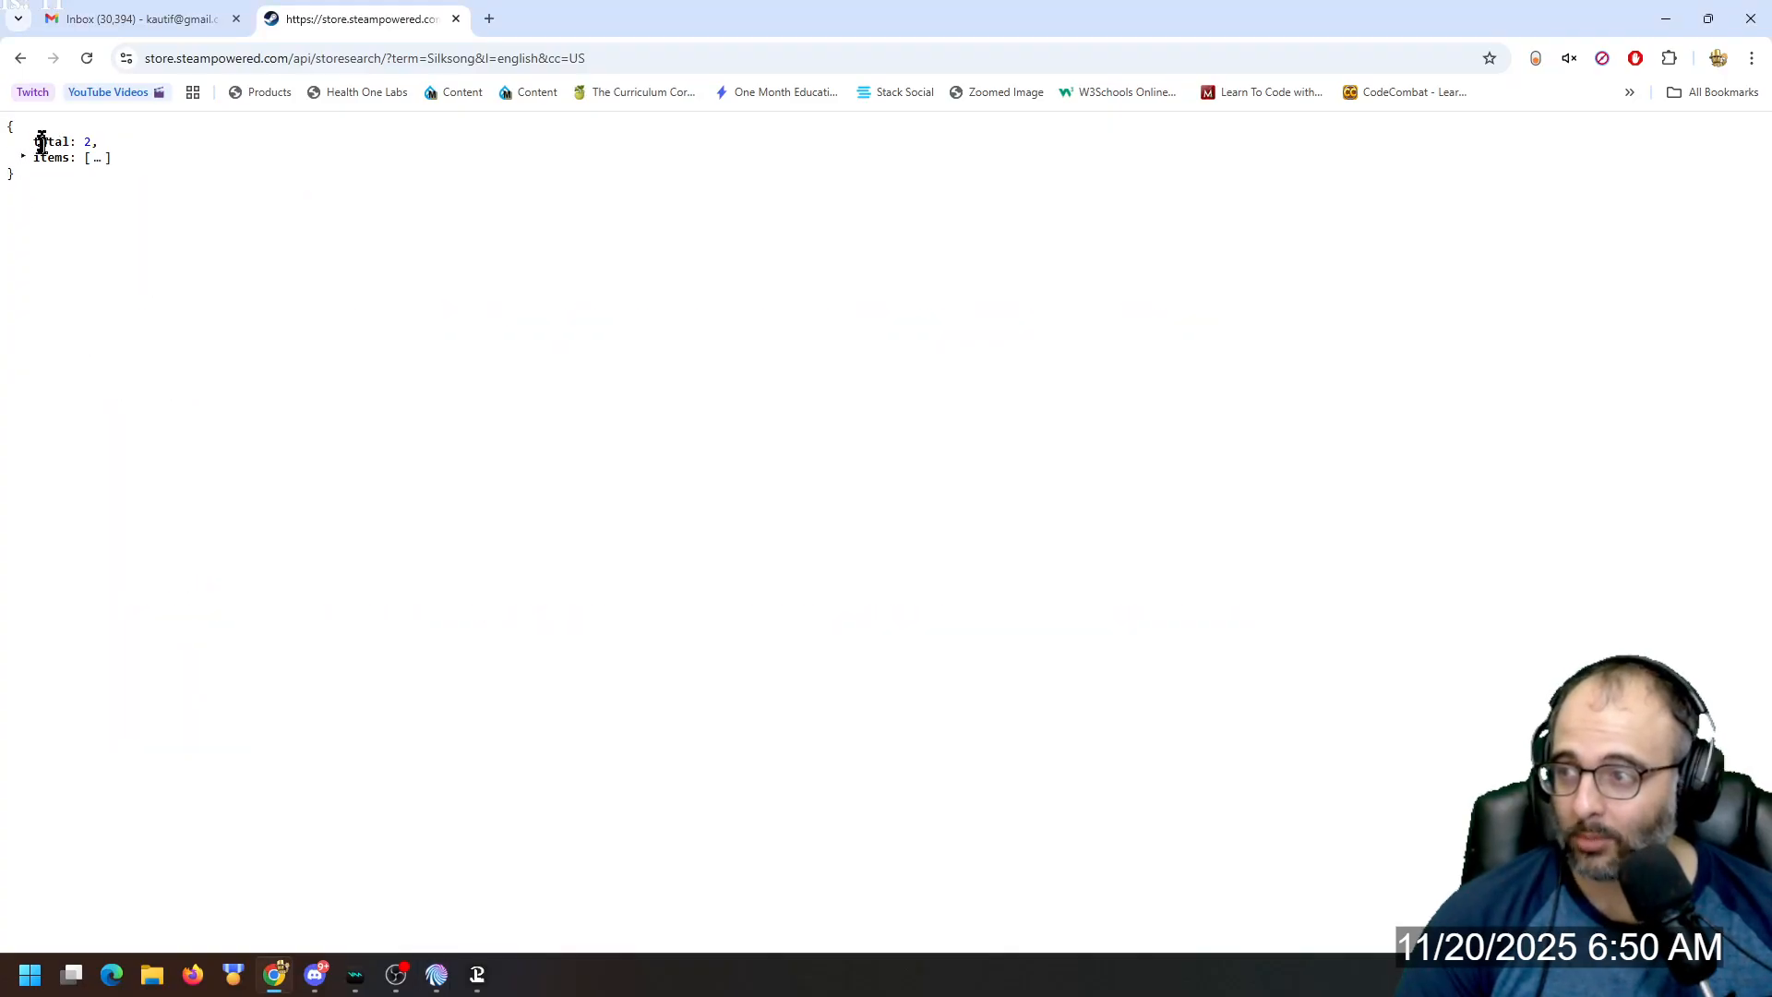
{"action": "left_click", "coordinate": [25, 157]}
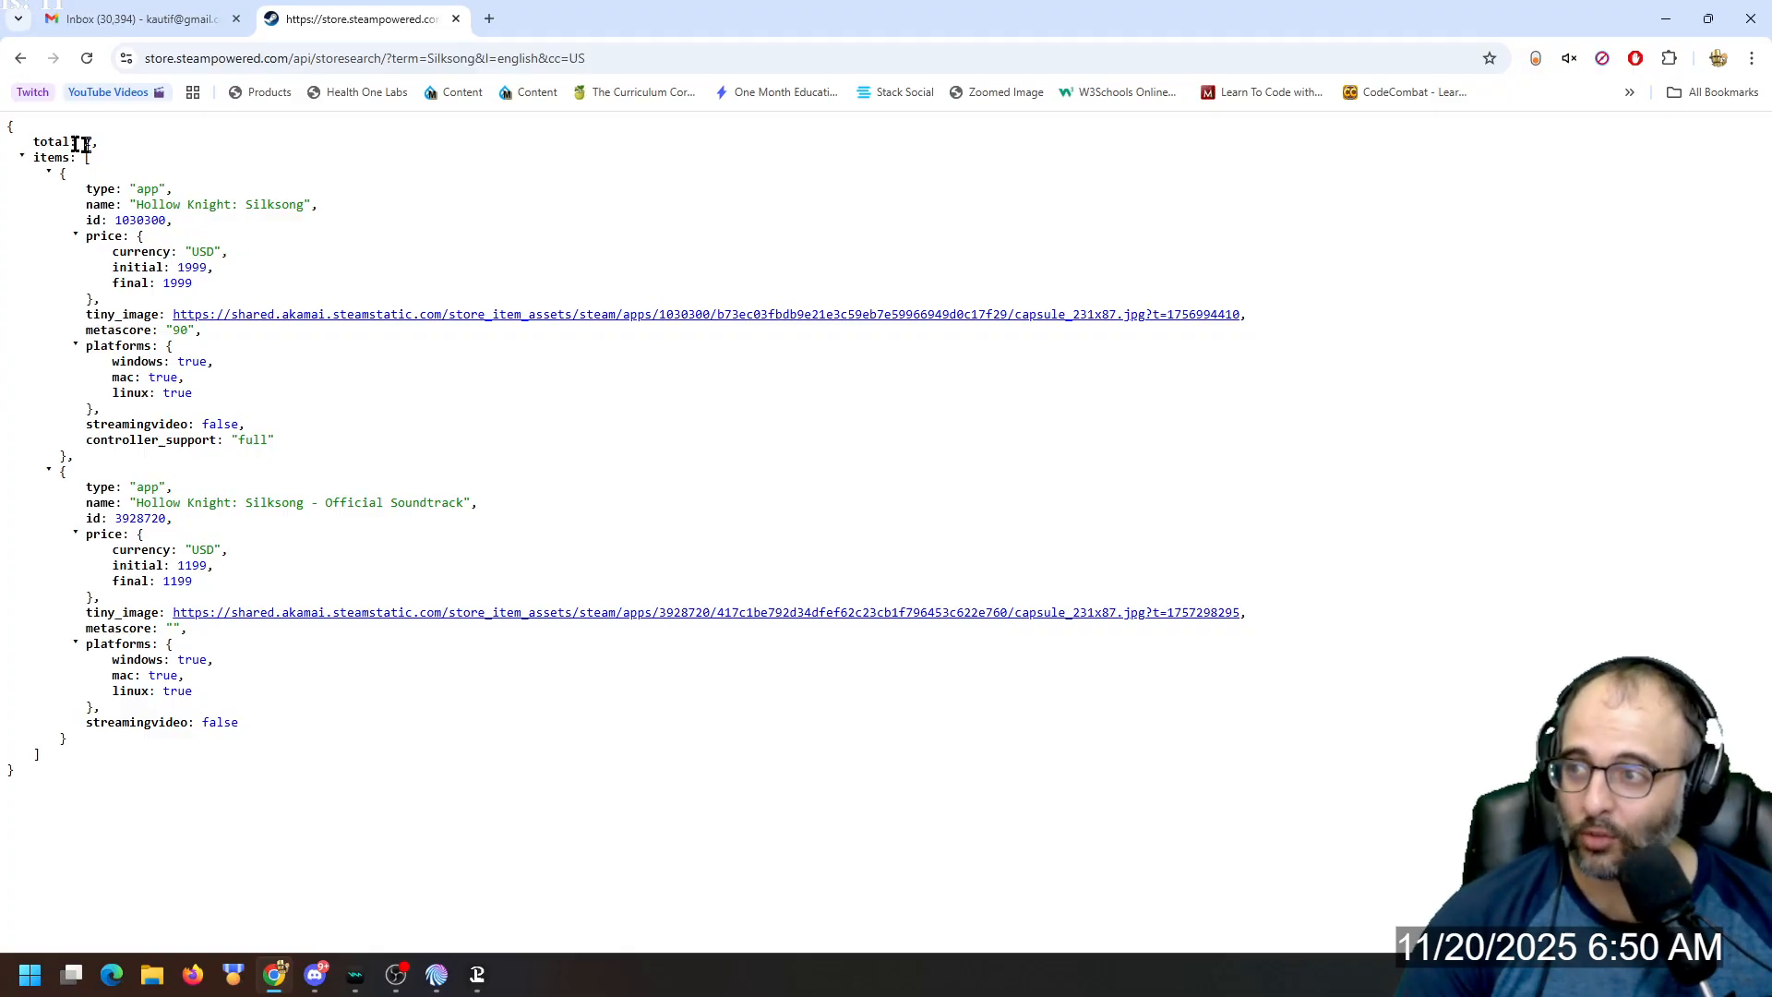
{"action": "key", "text": "alt+Tab"}
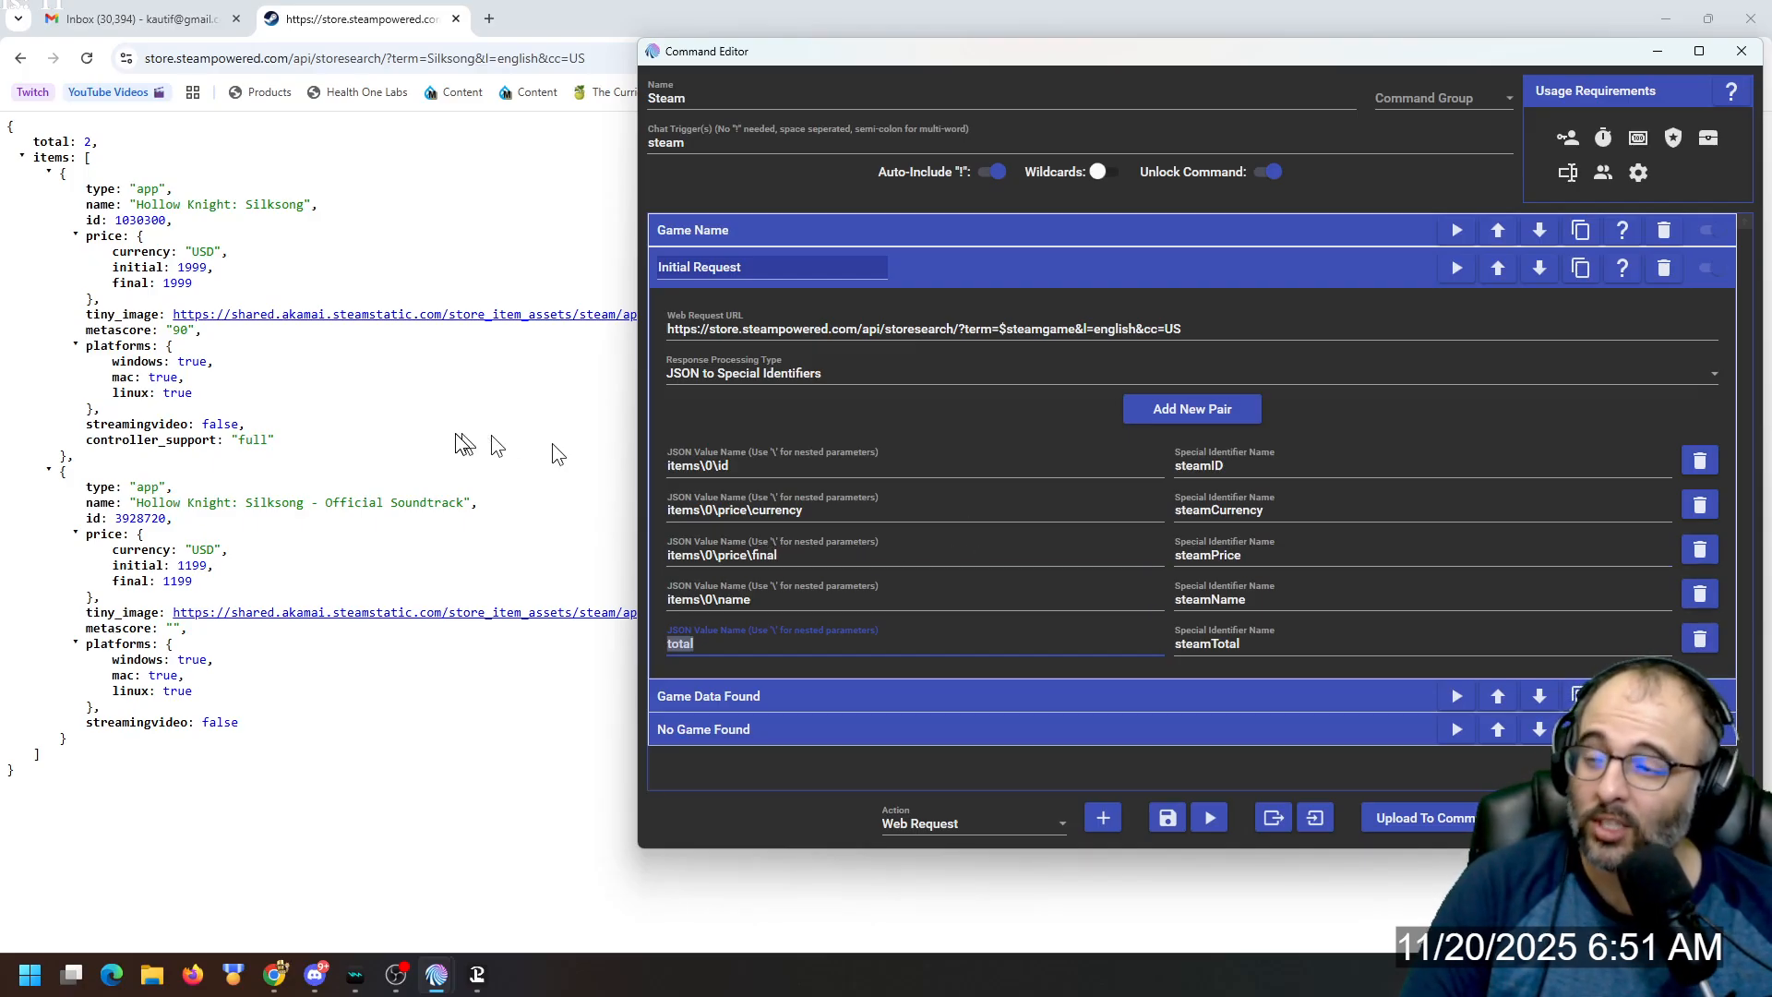
Highlight the first item's initial and final price values in the JSON response and return to the Command Editor.
{"action": "left_click", "coordinate": [214, 282]}
{"action": "left_click_drag", "start_coordinate": [212, 282], "coordinate": [107, 273]}
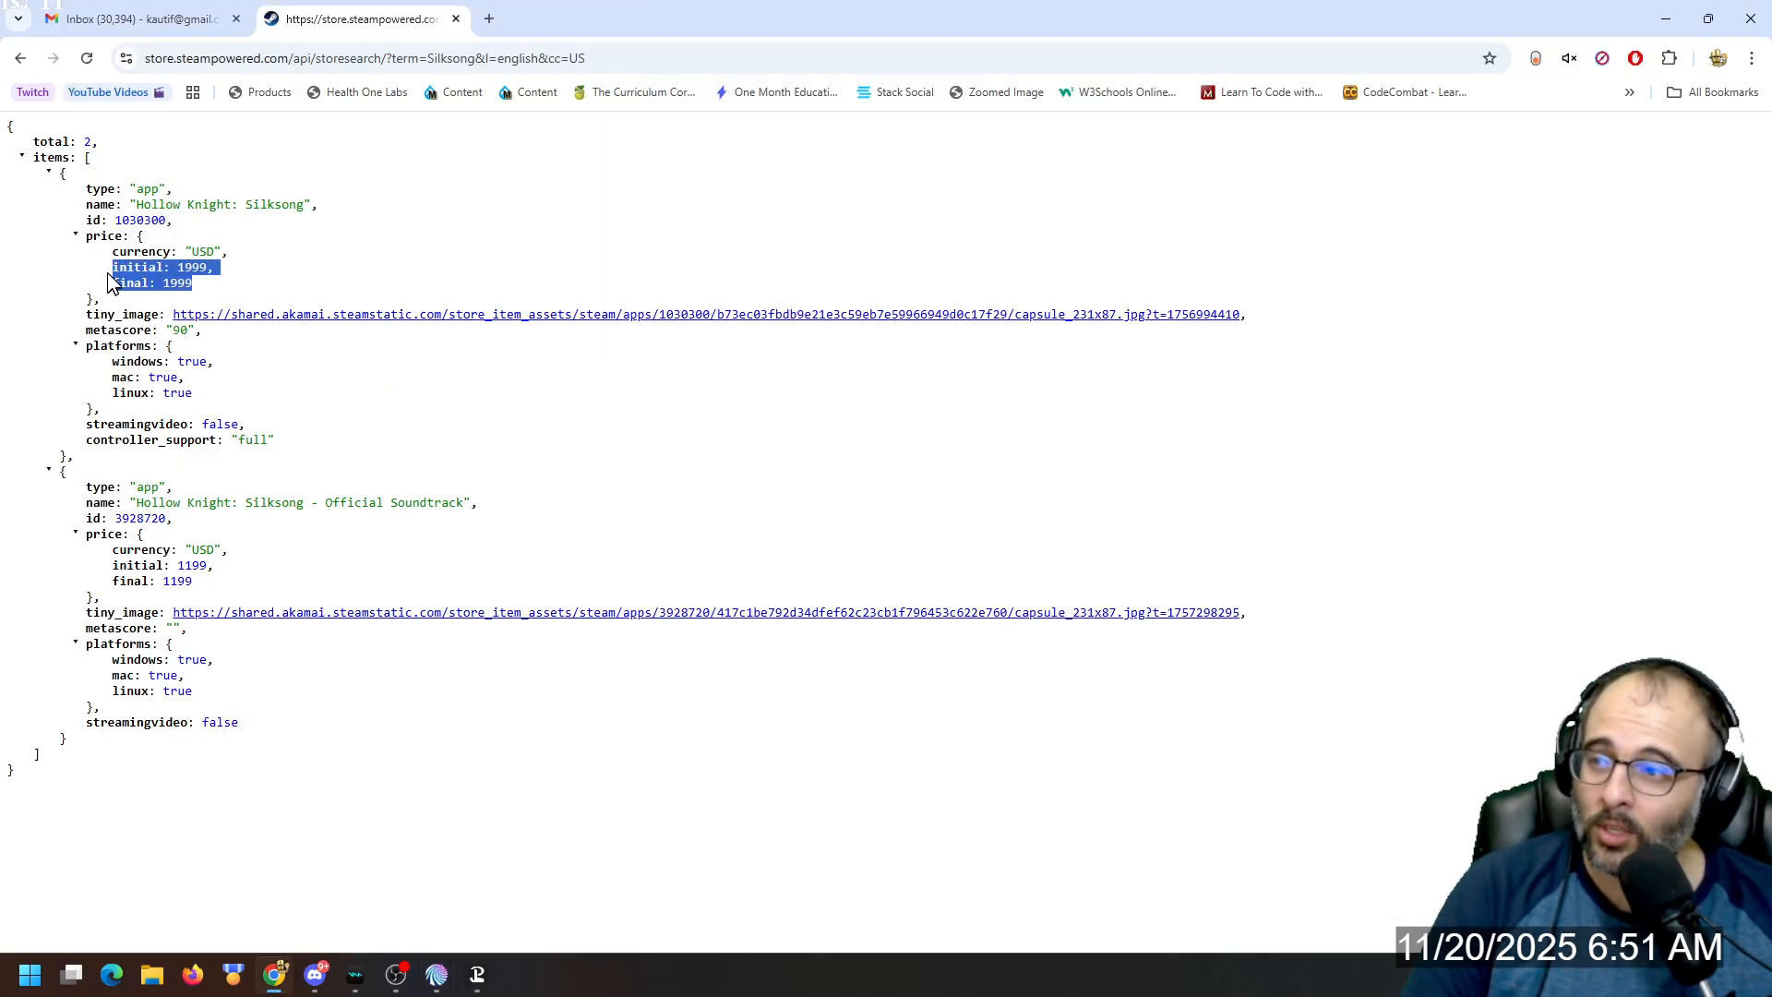
{"action": "left_click", "coordinate": [212, 268]}
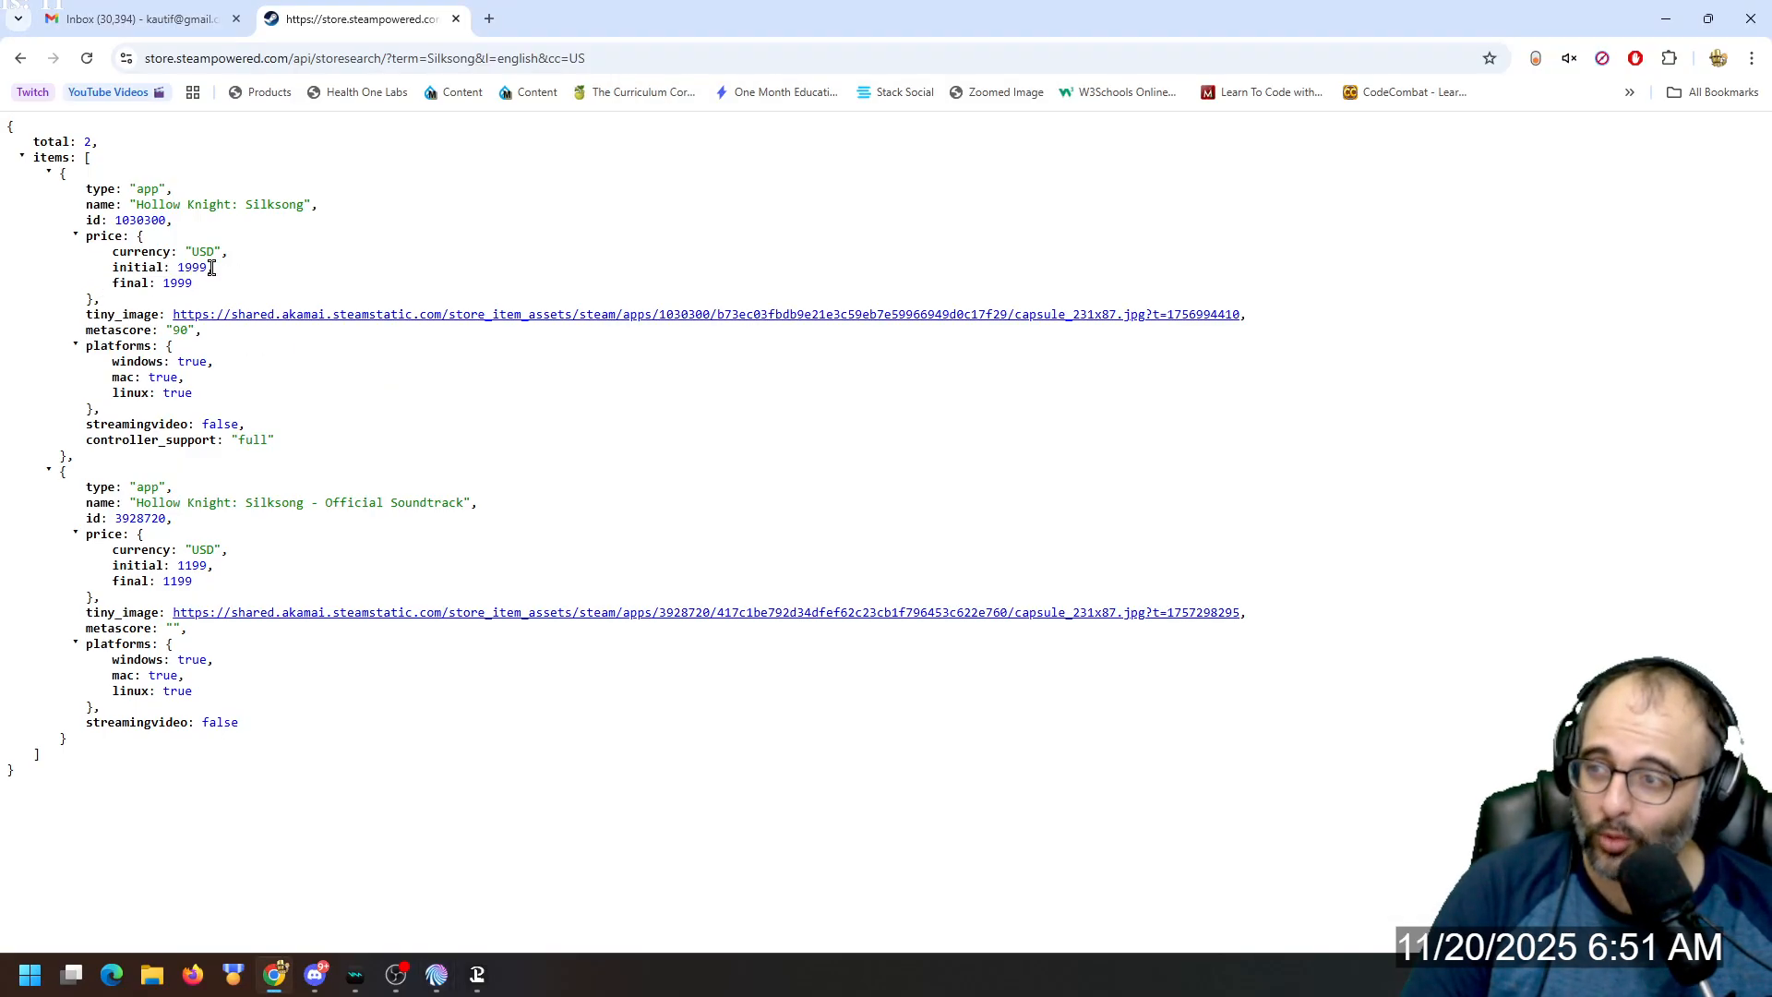
{"action": "left_click_drag", "start_coordinate": [213, 286], "coordinate": [130, 288]}
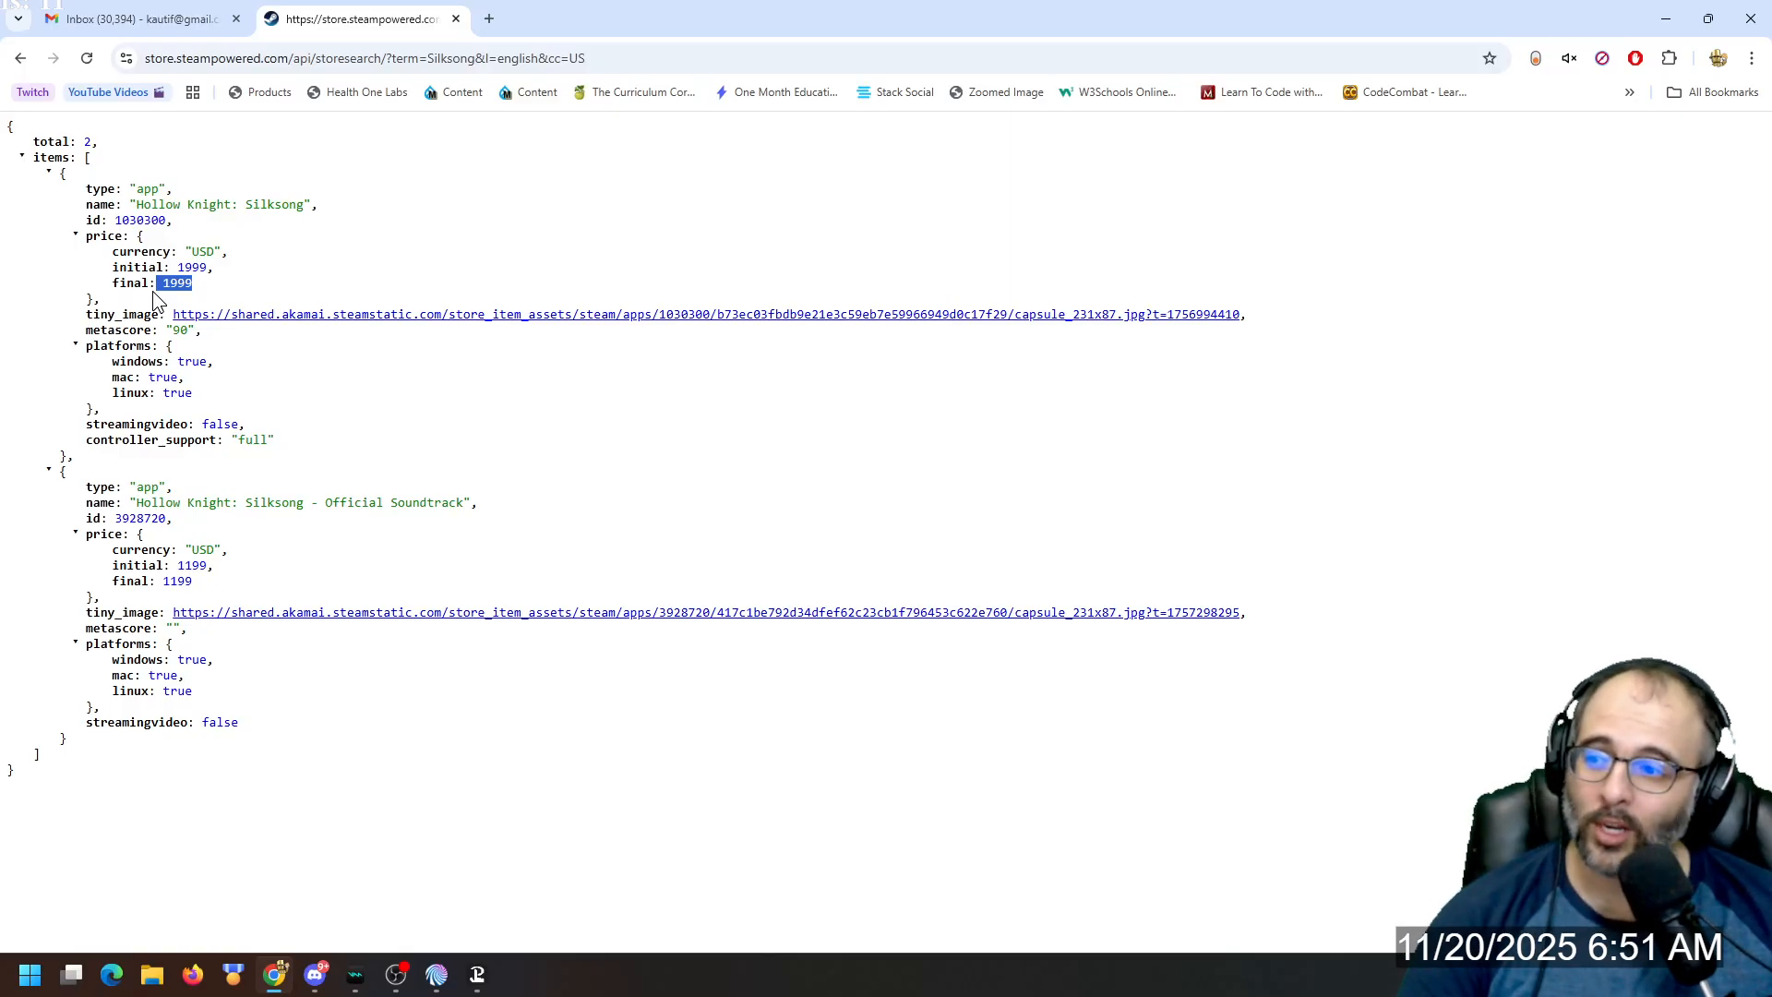
{"action": "key", "text": "alt+Tab"}
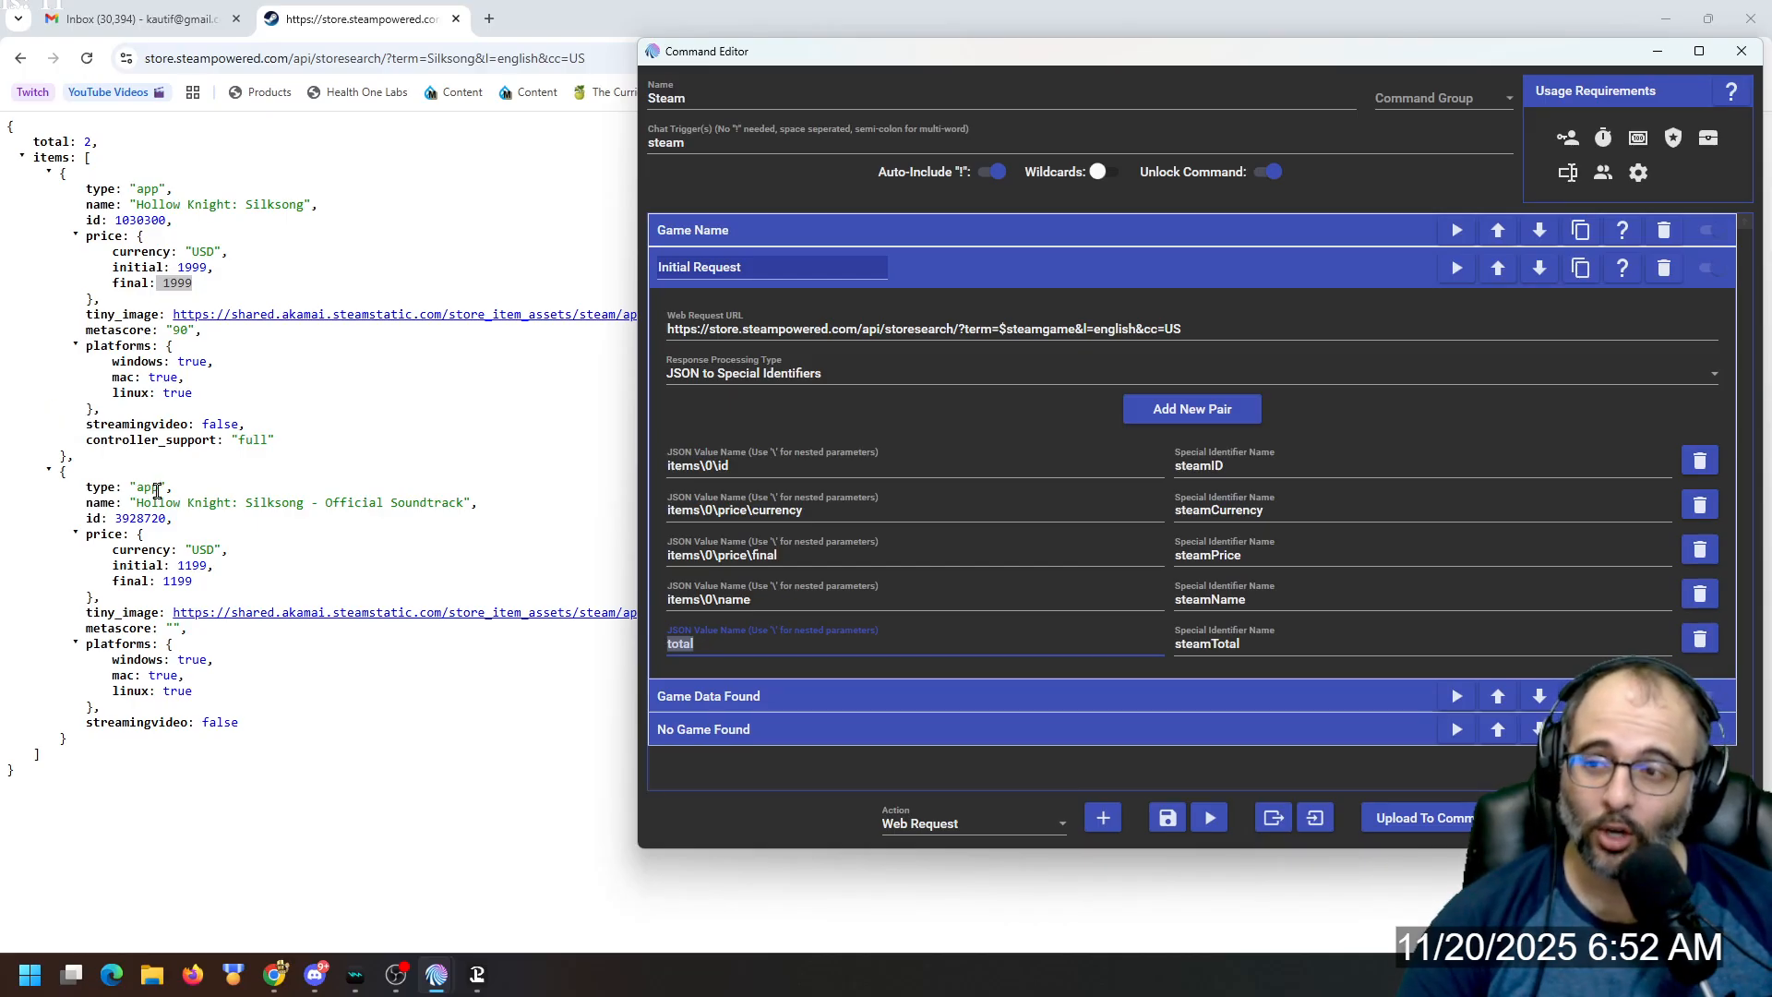
Expand the No Game Found action and its Chat Message, and recheck the Initial Request pairs before collapsing that action.
{"action": "left_click", "coordinate": [952, 273]}
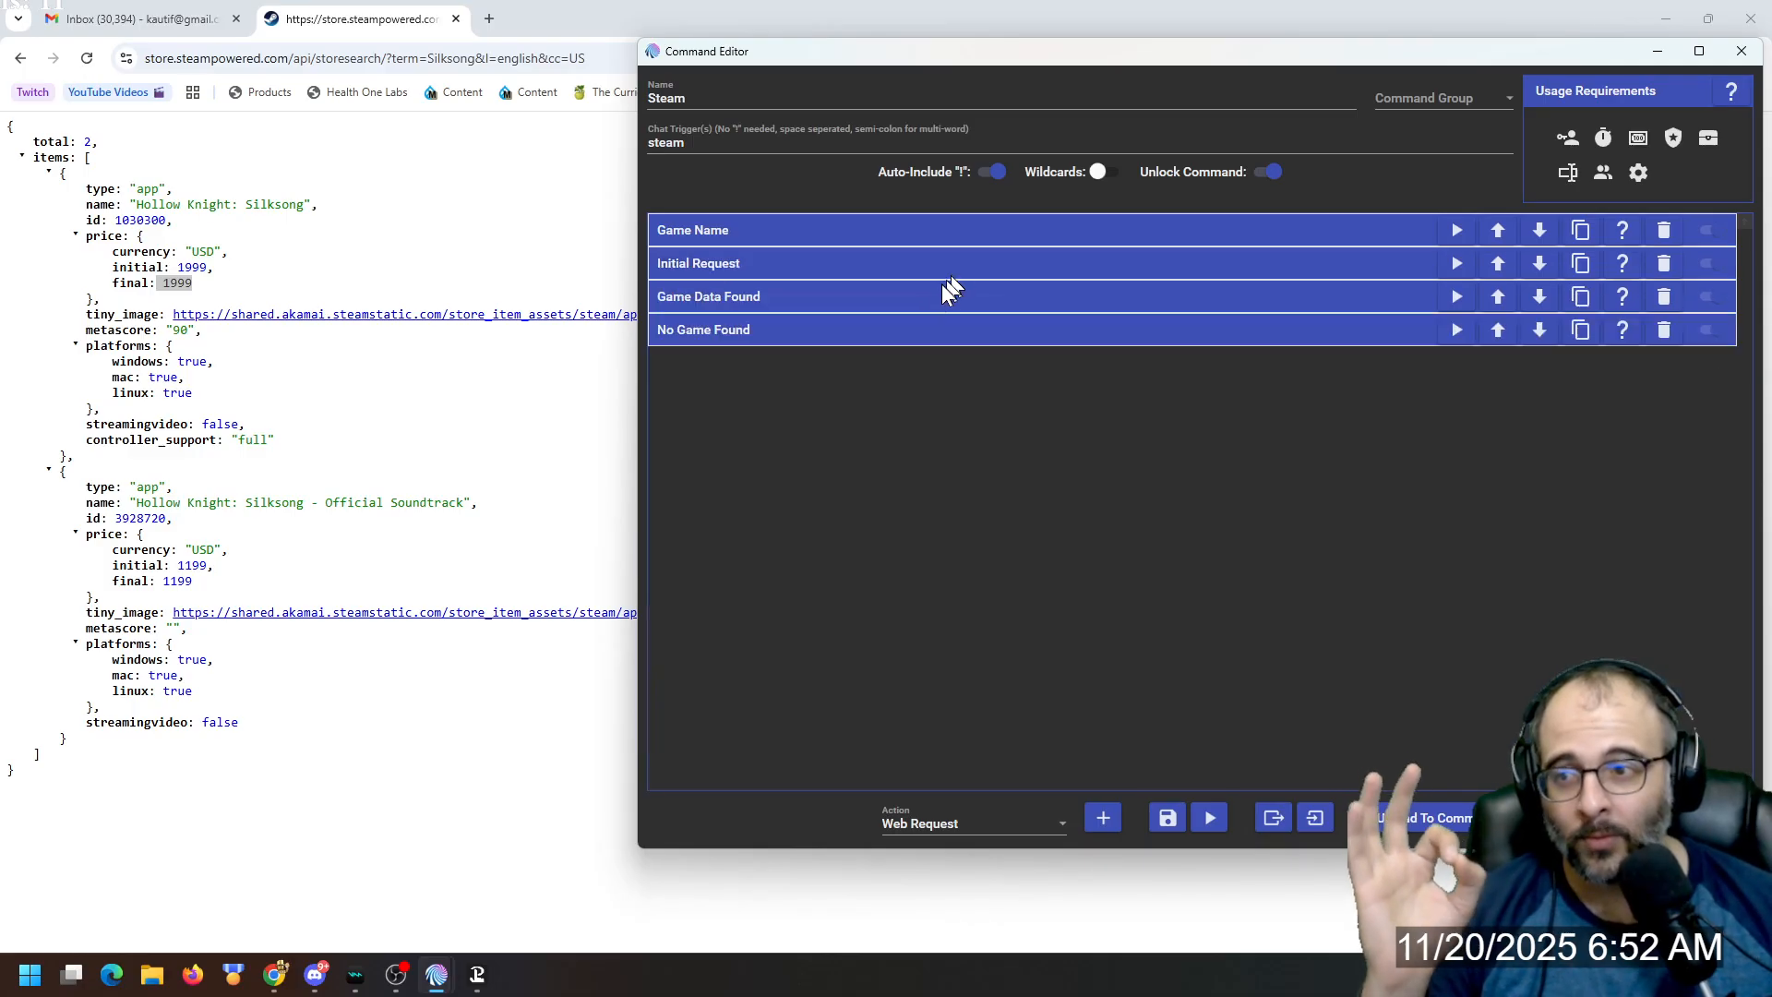
{"action": "left_click", "coordinate": [860, 330]}
{"action": "left_click", "coordinate": [796, 537]}
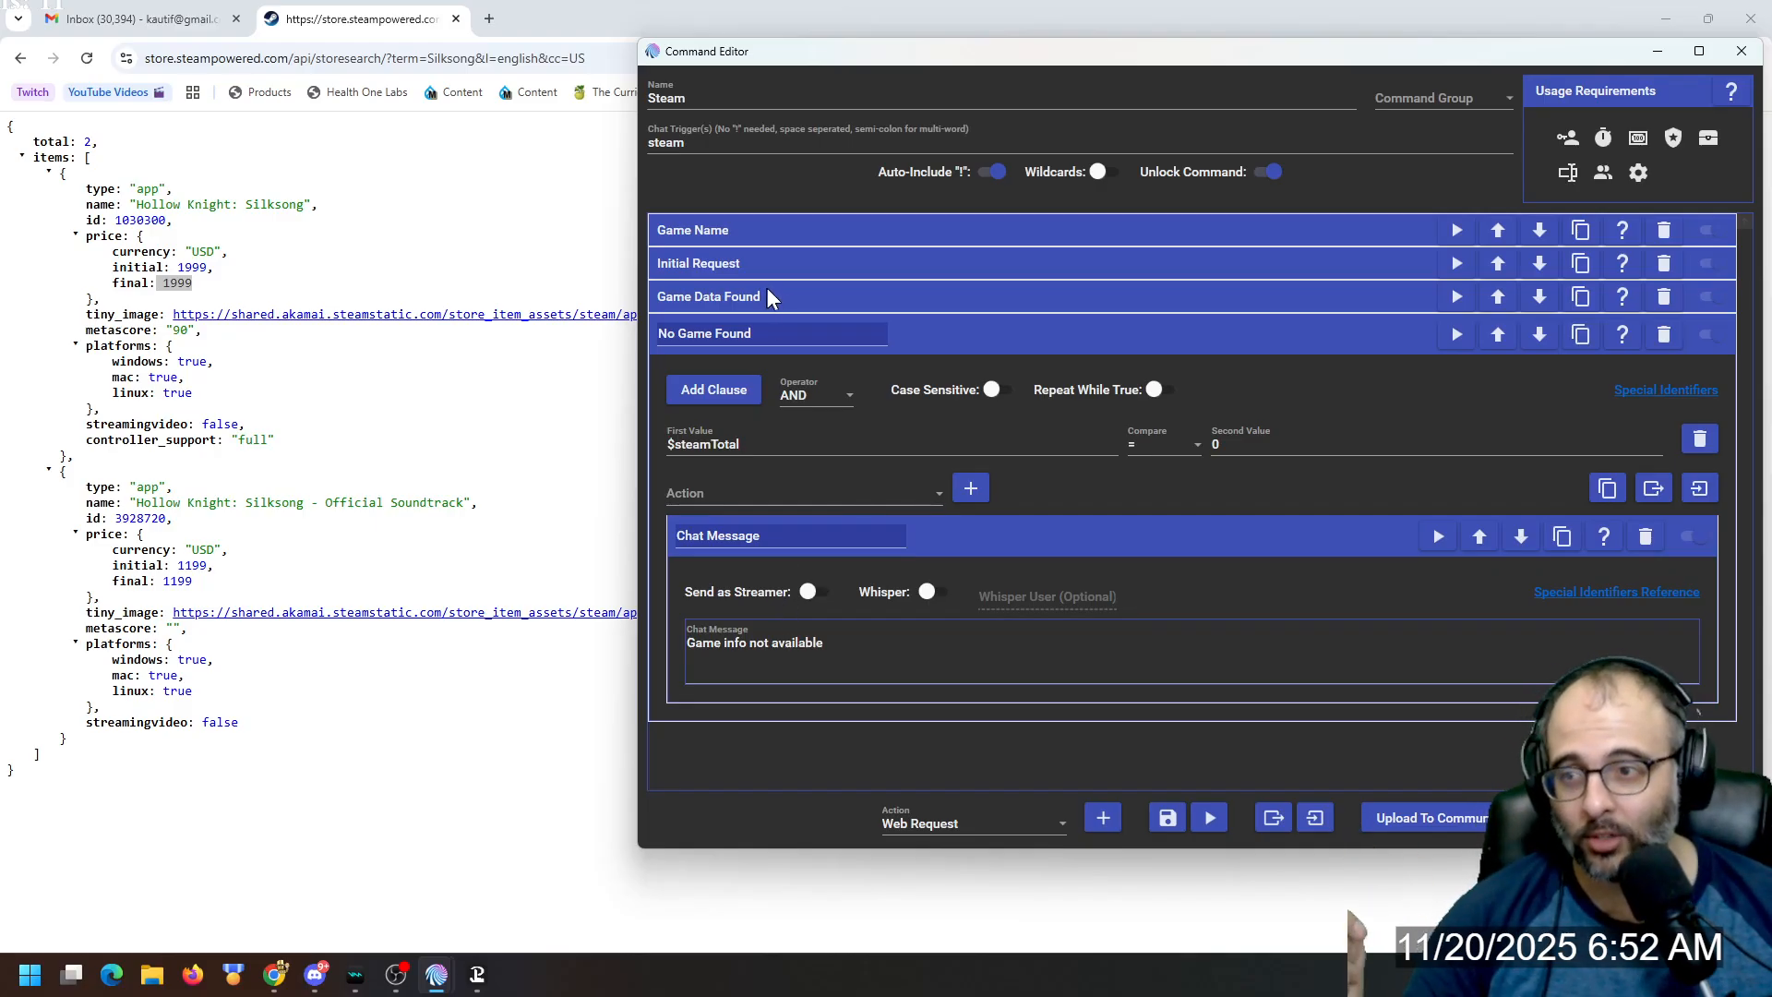
{"action": "left_click", "coordinate": [801, 268]}
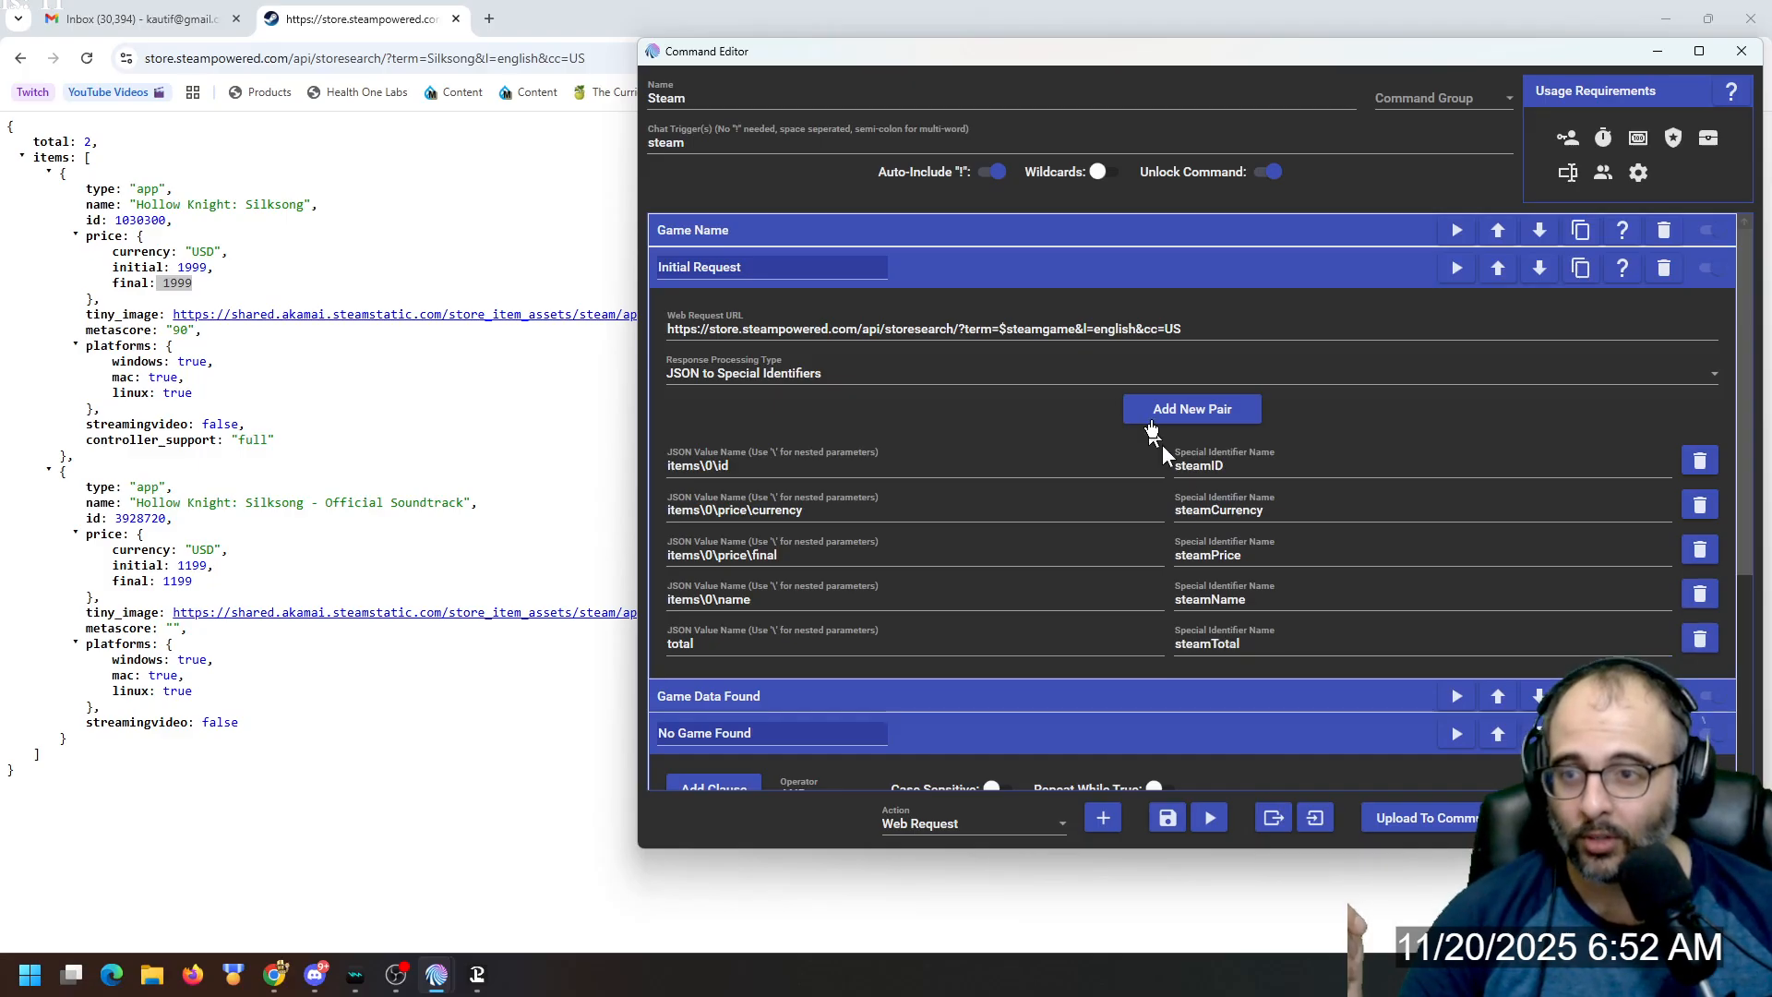
{"action": "left_click", "coordinate": [1045, 267]}
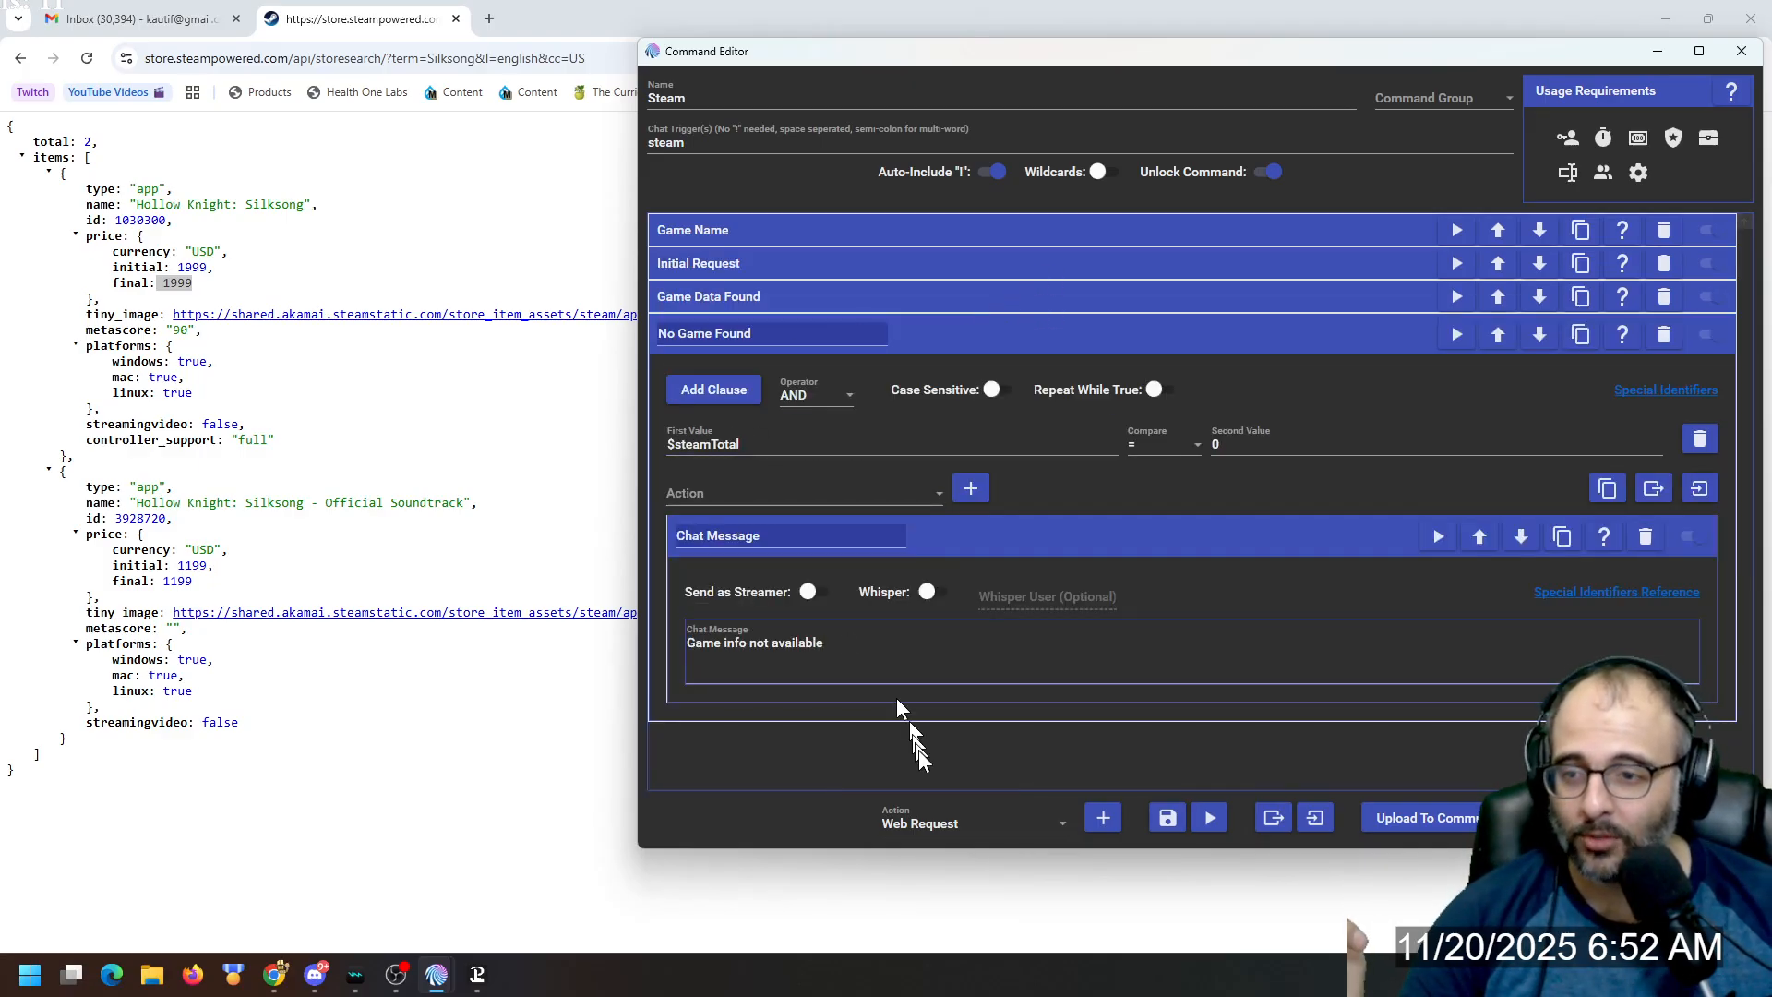
Choose Conditional as the command's new action type and Chat Message as the action type inside No Game Found.
{"action": "left_click", "coordinate": [964, 820]}
{"action": "scroll", "coordinate": [950, 657], "scroll_direction": "up", "scroll_amount": 10}
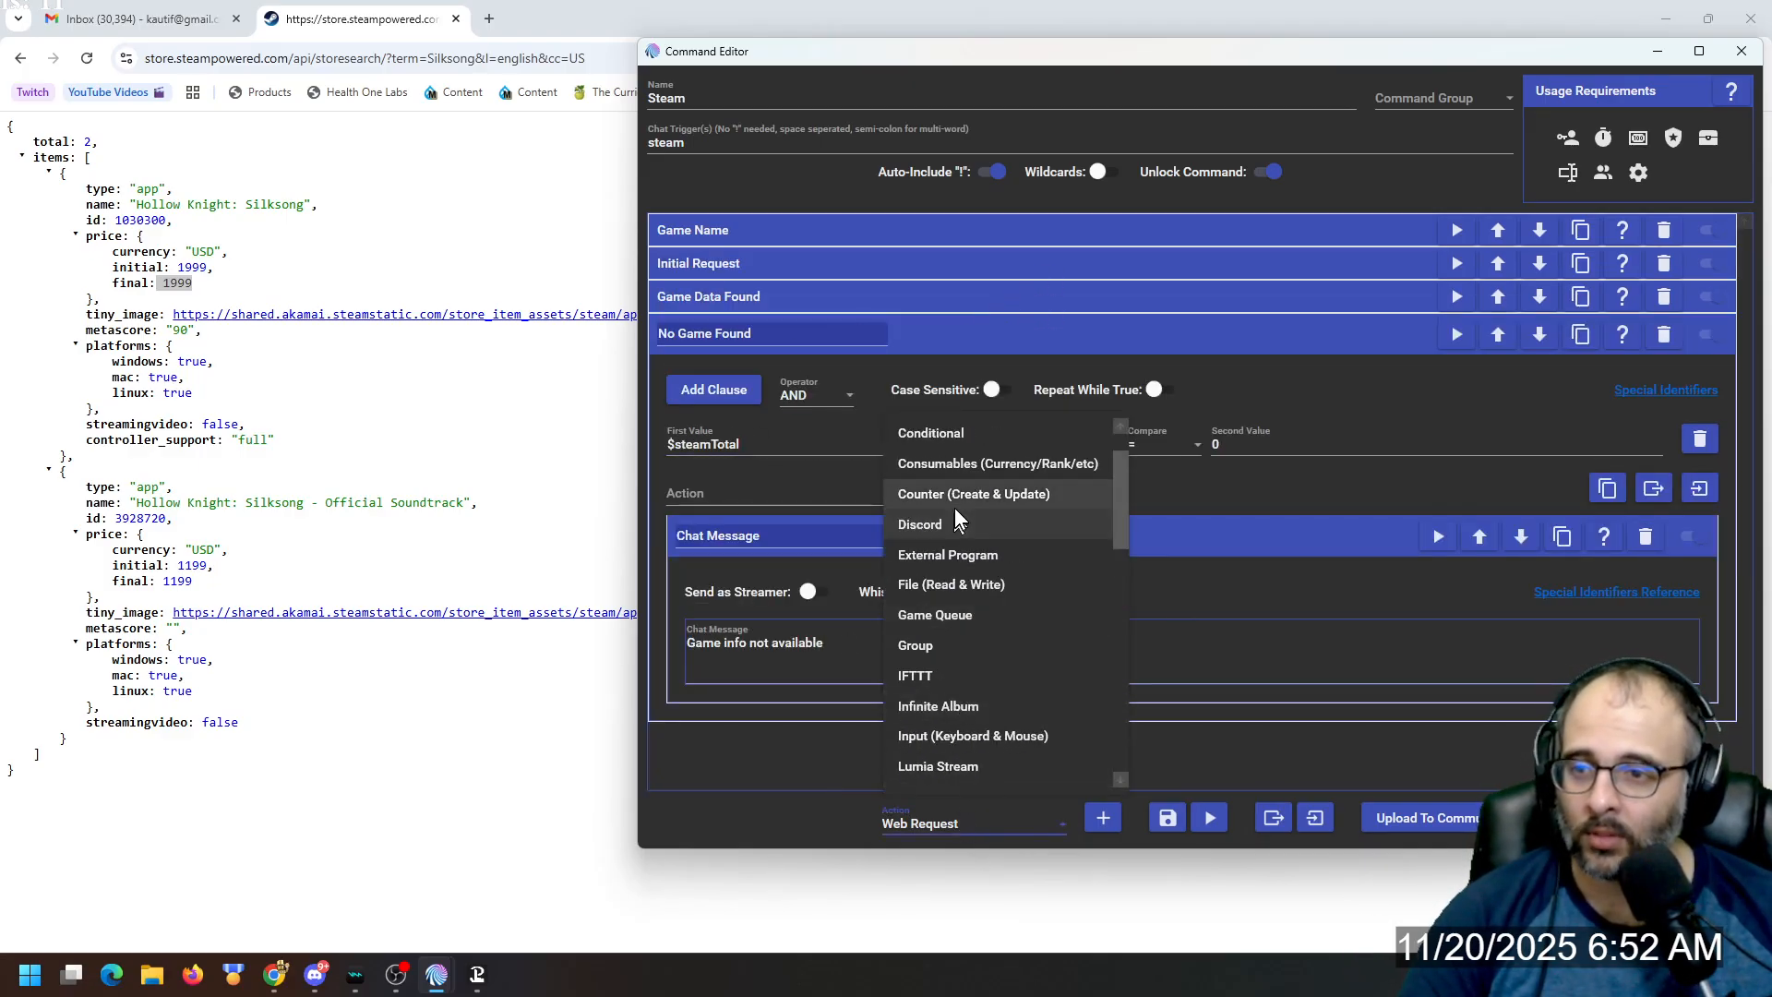
{"action": "left_click", "coordinate": [956, 434]}
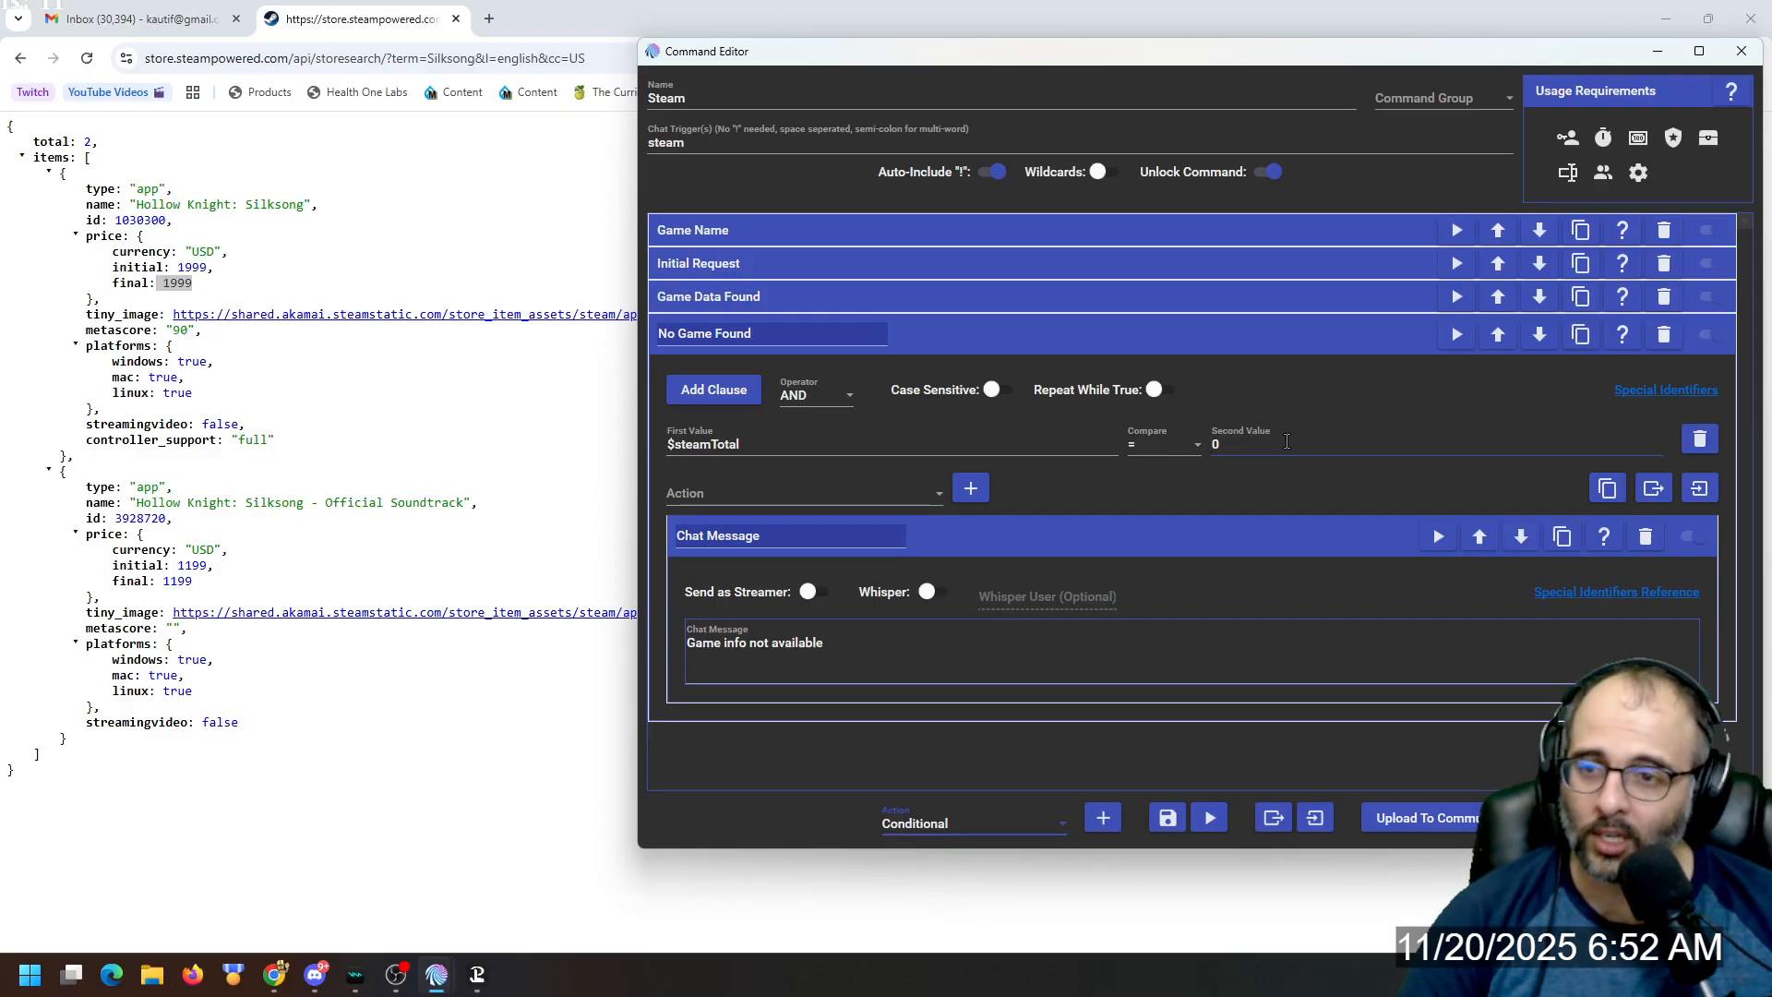
{"action": "left_click", "coordinate": [775, 494]}
{"action": "left_click", "coordinate": [766, 526]}
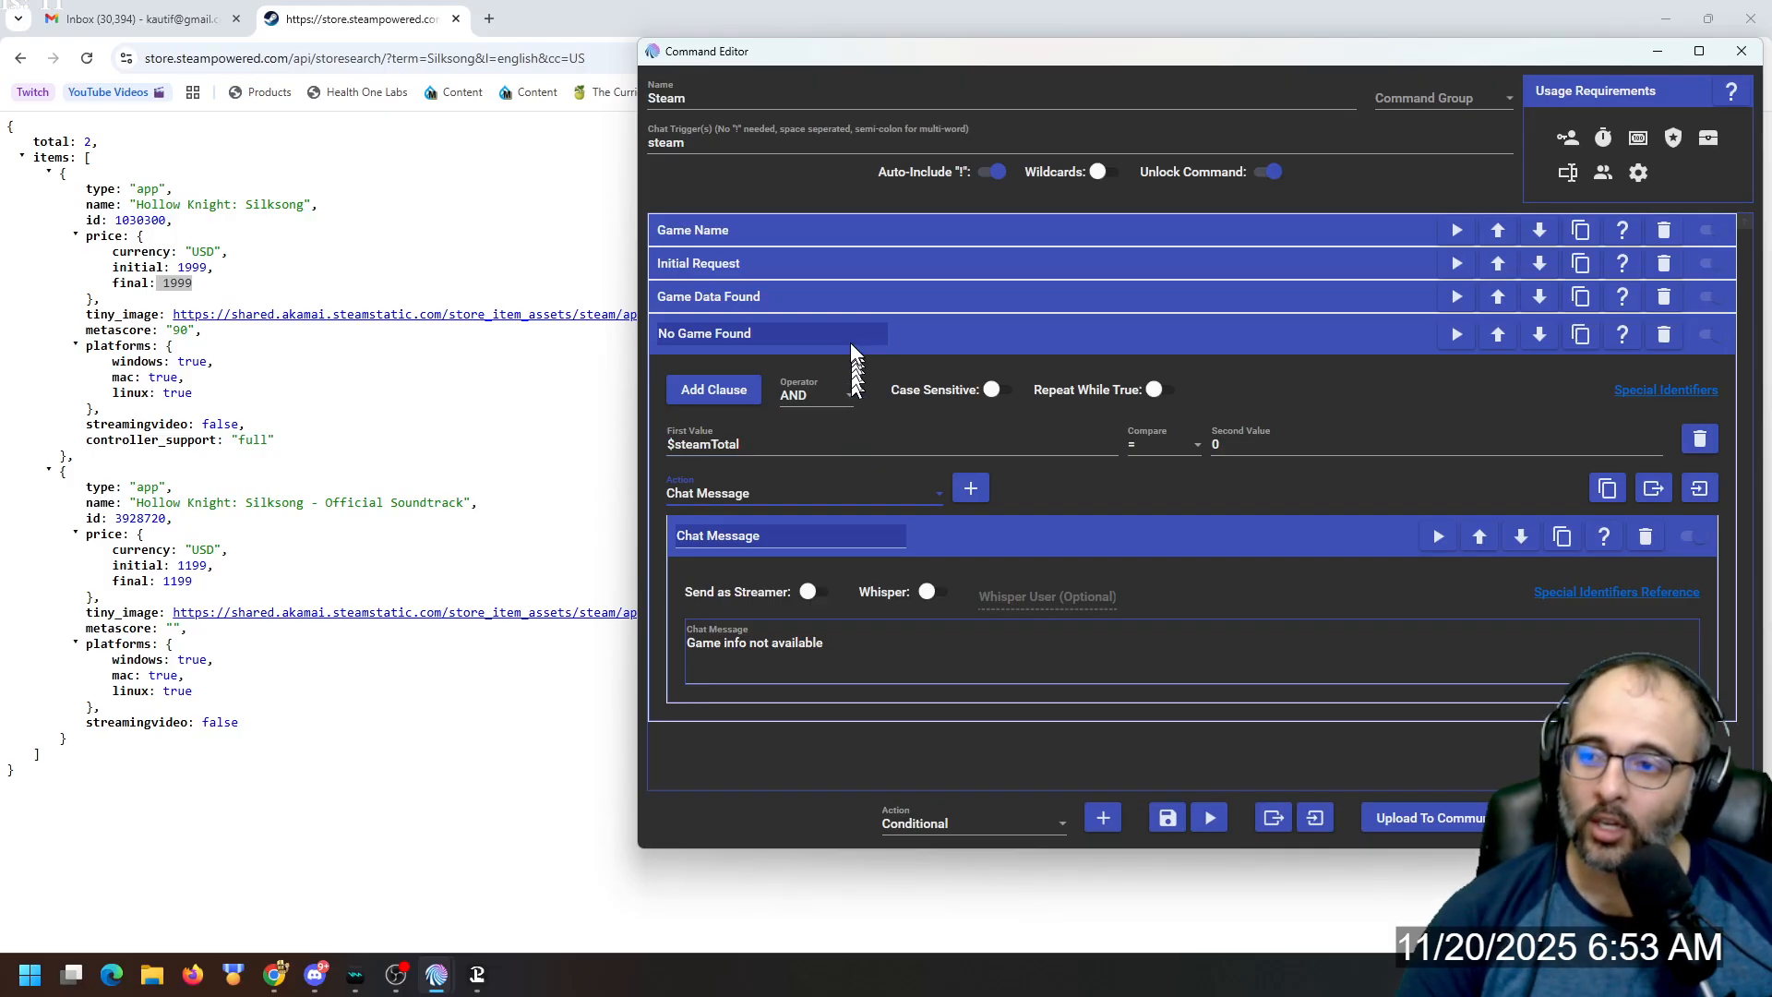
Collapse No Game Found, expand Game Data Found, and choose Web Request as its inner action type.
{"action": "left_click", "coordinate": [916, 346]}
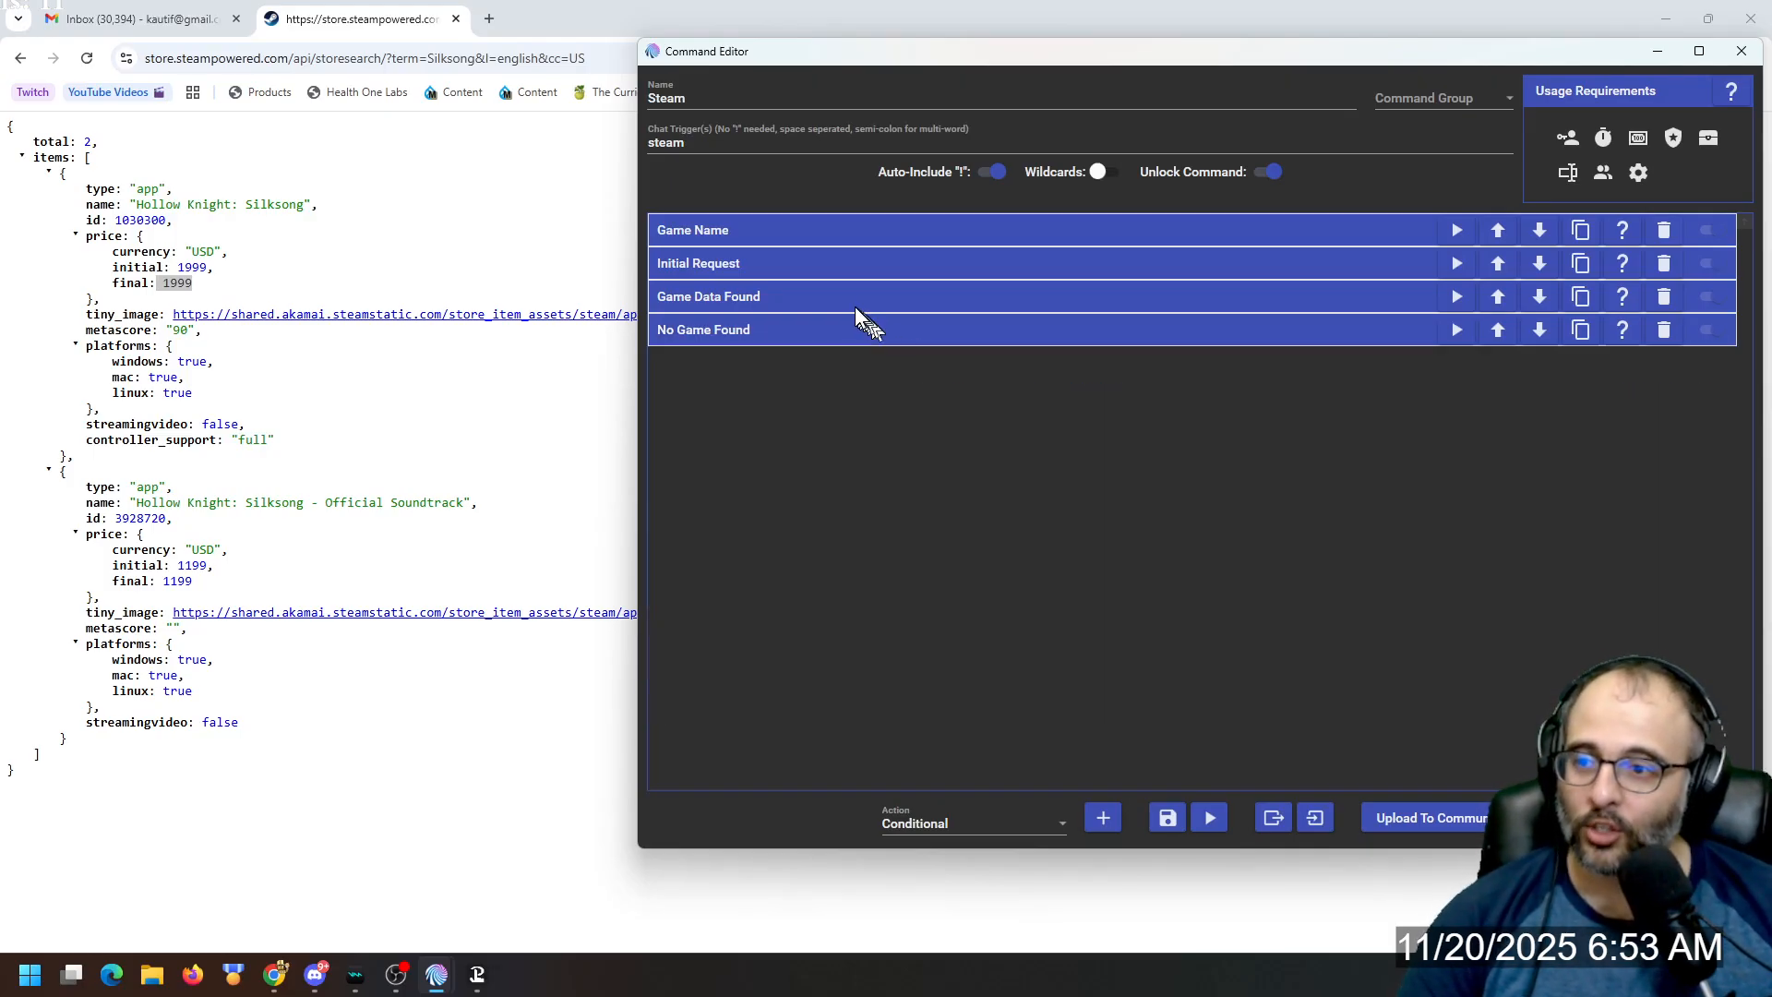
{"action": "left_click", "coordinate": [819, 293]}
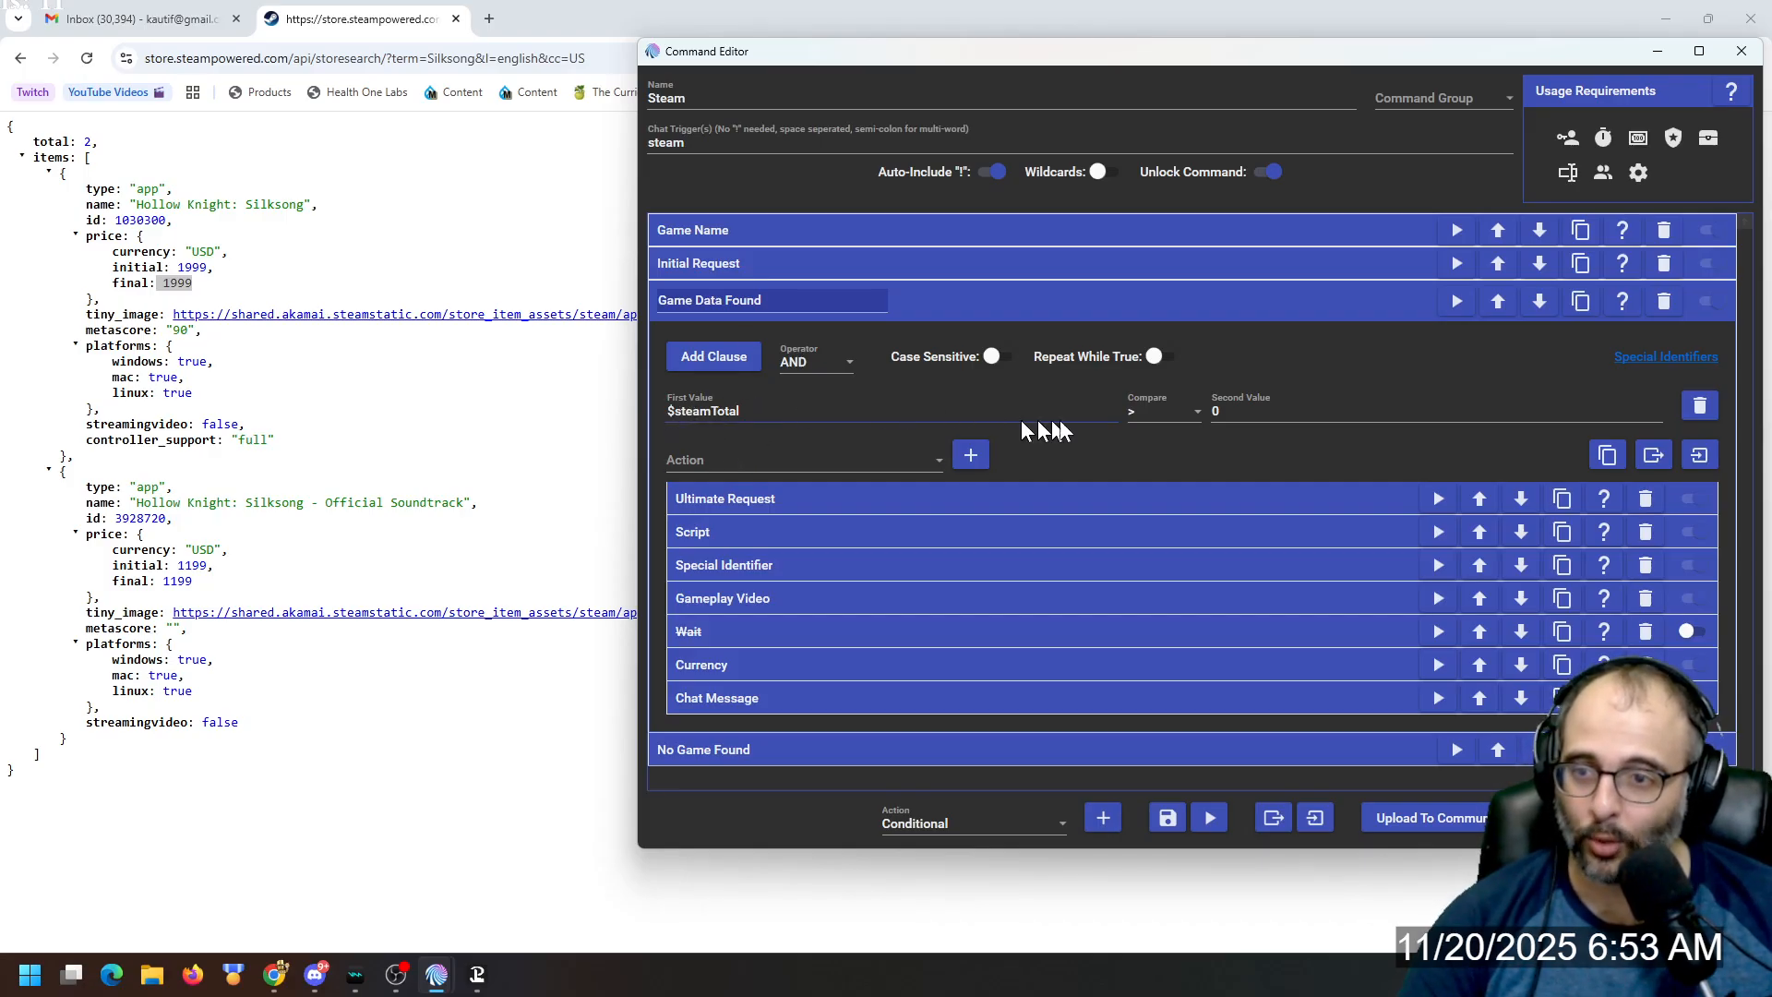
{"action": "left_click", "coordinate": [771, 471]}
{"action": "scroll", "coordinate": [803, 572], "scroll_direction": "down", "scroll_amount": 8}
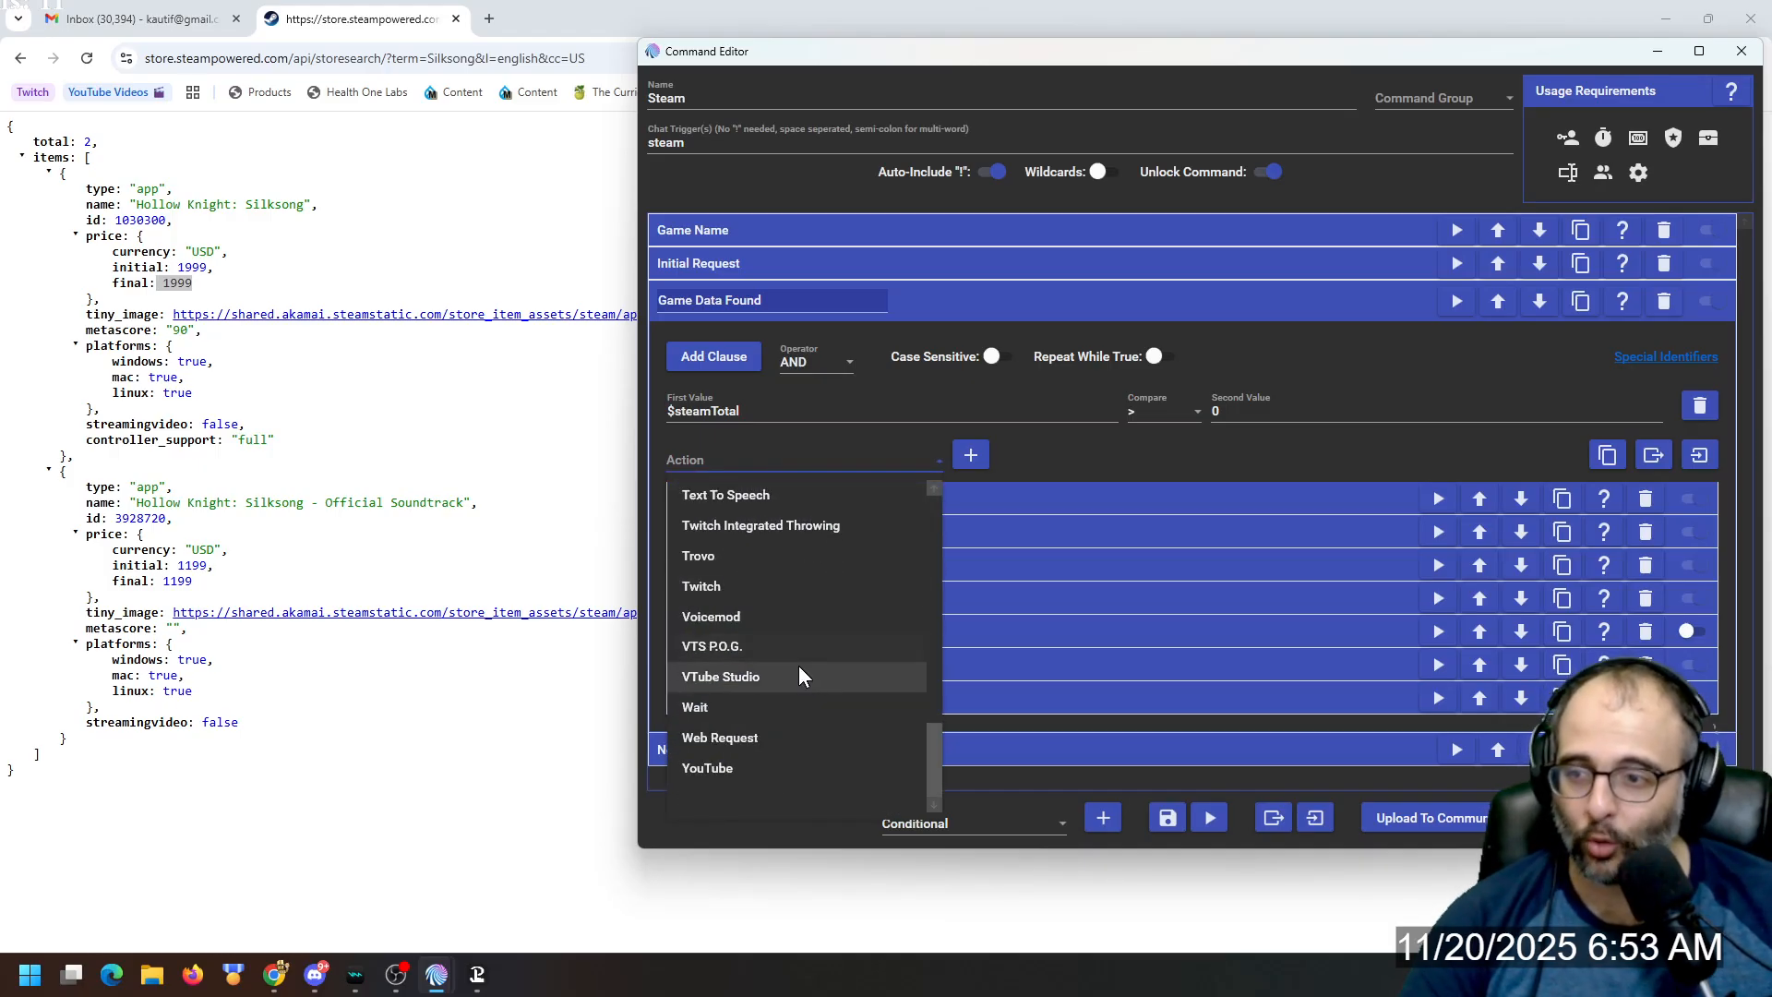
{"action": "left_click", "coordinate": [794, 737]}
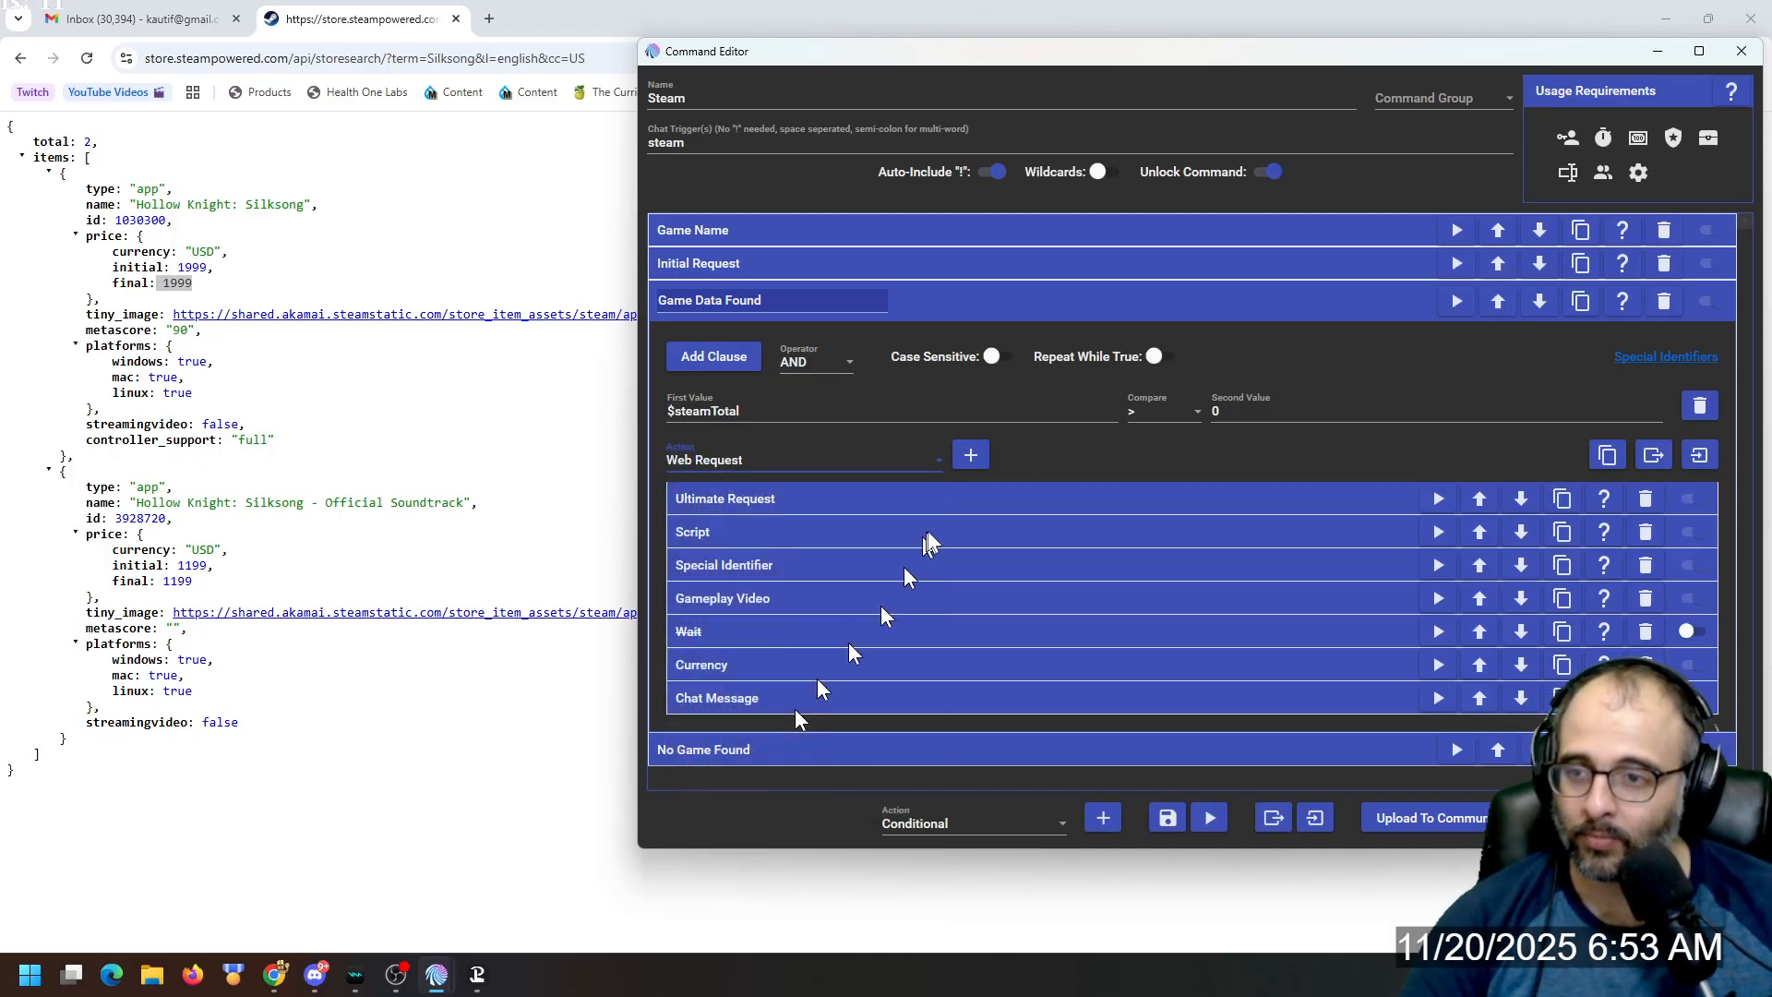
Expand Ultimate Request to examine its appdetails URL and compare its $steamID with the steamID pair in Initial Request.
{"action": "left_click", "coordinate": [753, 498]}
{"action": "scroll", "coordinate": [909, 604], "scroll_direction": "down", "scroll_amount": 1}
{"action": "scroll", "coordinate": [909, 604], "scroll_direction": "down", "scroll_amount": 1}
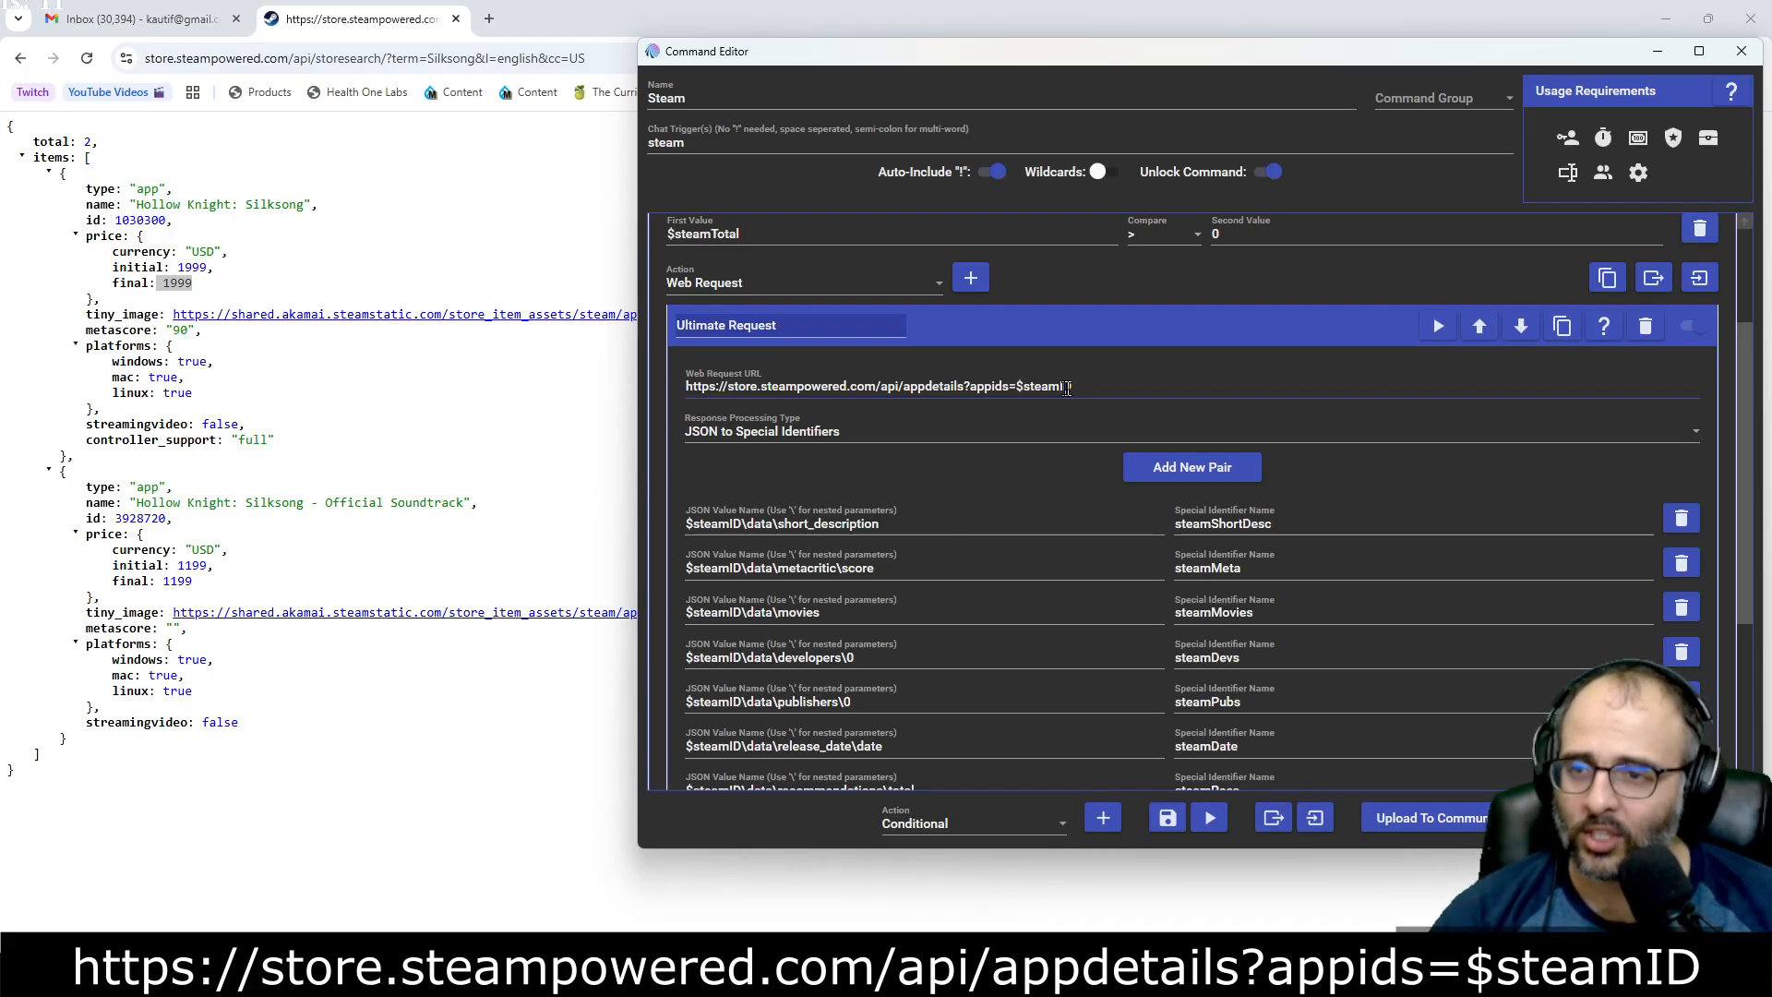
{"action": "scroll", "coordinate": [1019, 484], "scroll_direction": "up", "scroll_amount": 1}
{"action": "scroll", "coordinate": [1014, 481], "scroll_direction": "up", "scroll_amount": 1}
{"action": "left_click", "coordinate": [890, 274]}
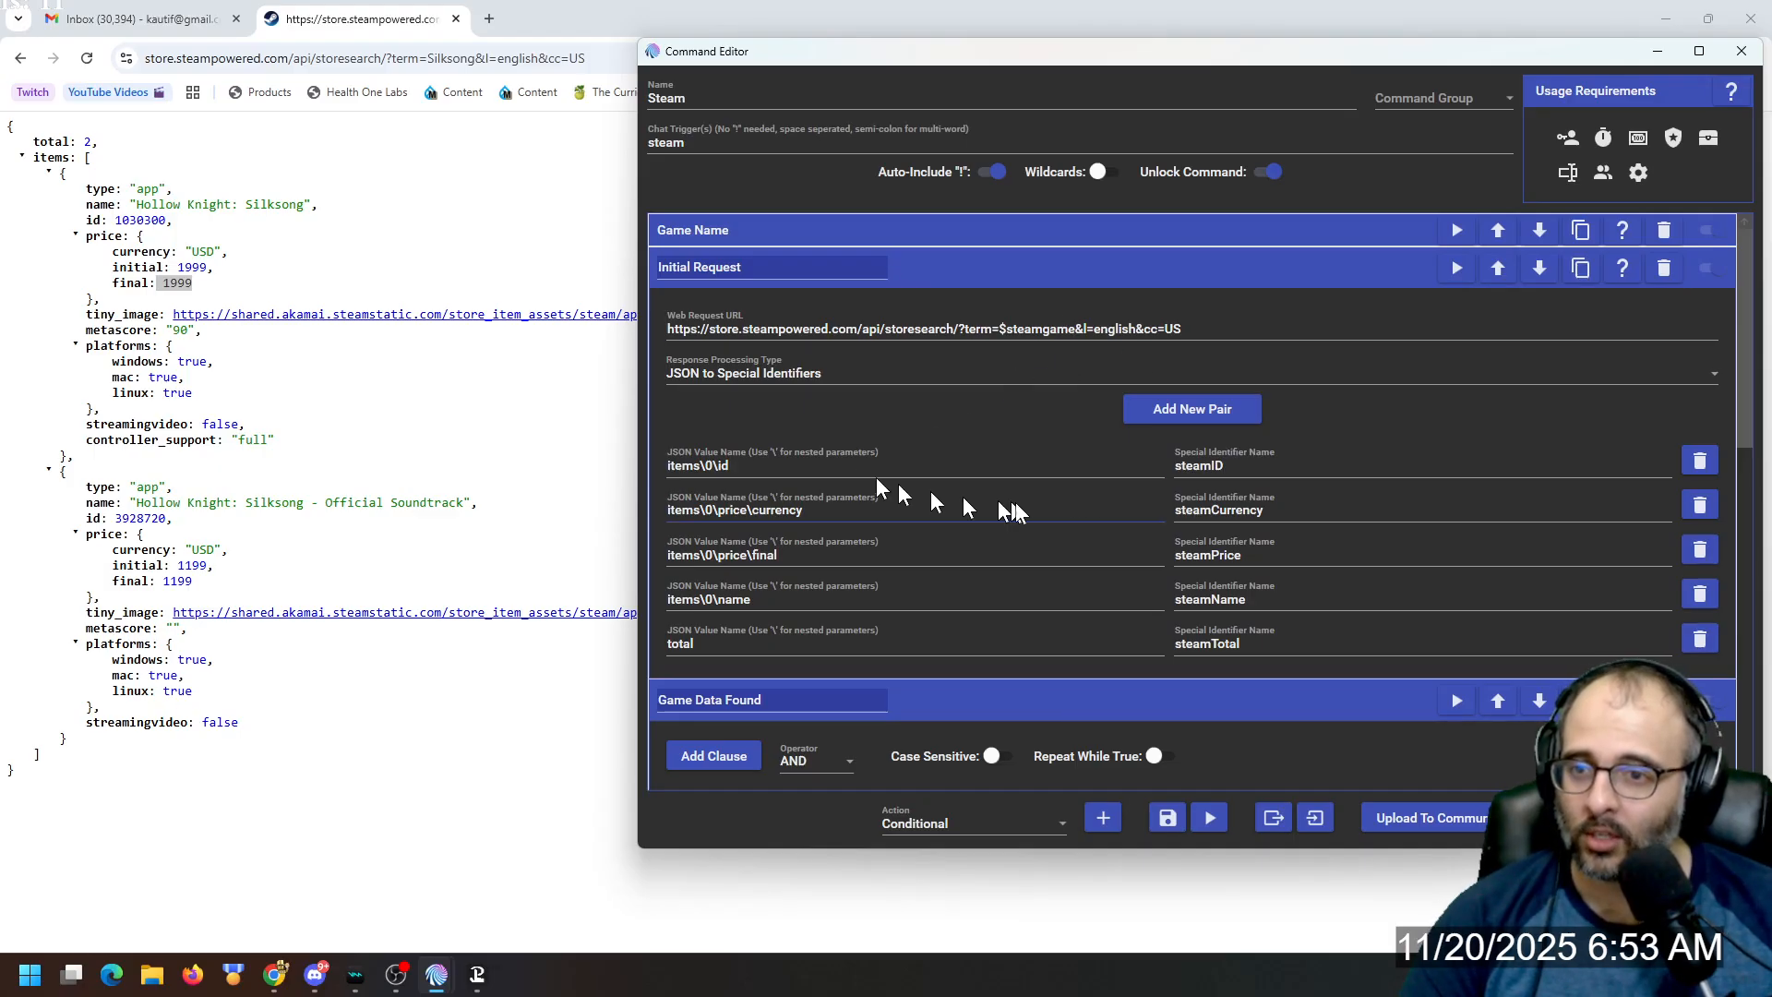
{"action": "left_click", "coordinate": [1041, 277]}
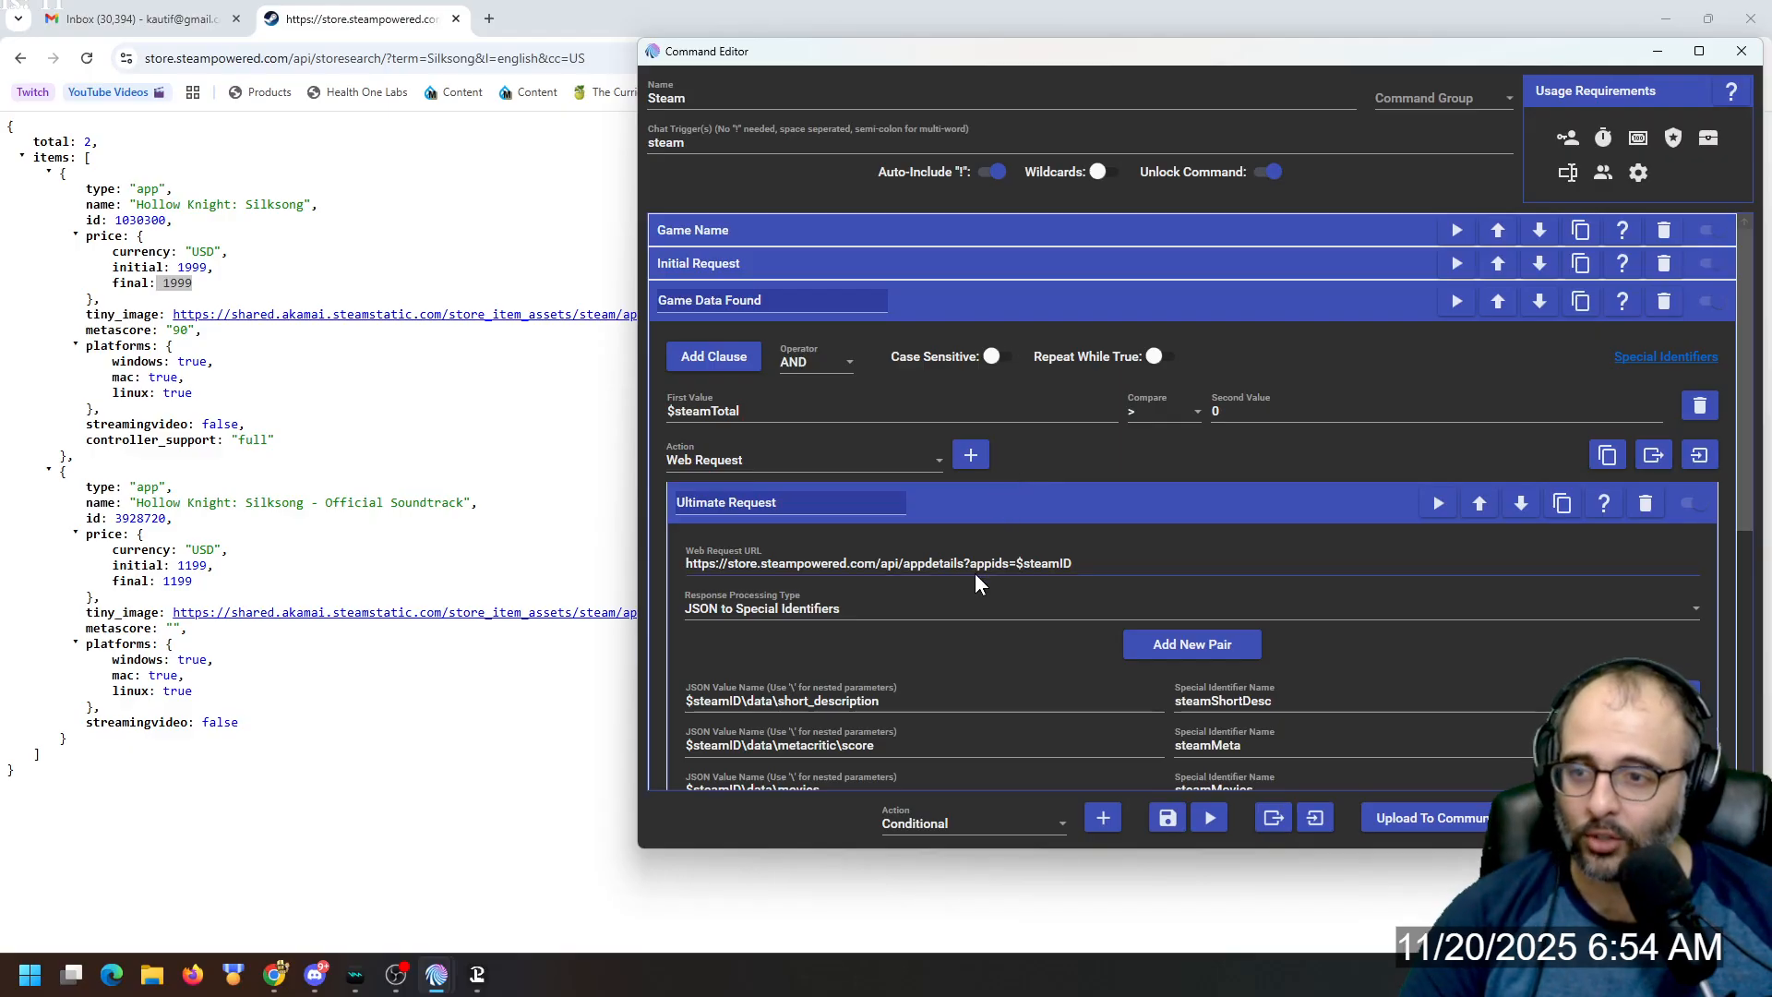
Review the Ultimate Request's JSON value names and special identifiers, from short_description through recommendations\total.
{"action": "scroll", "coordinate": [969, 591], "scroll_direction": "down", "scroll_amount": 3}
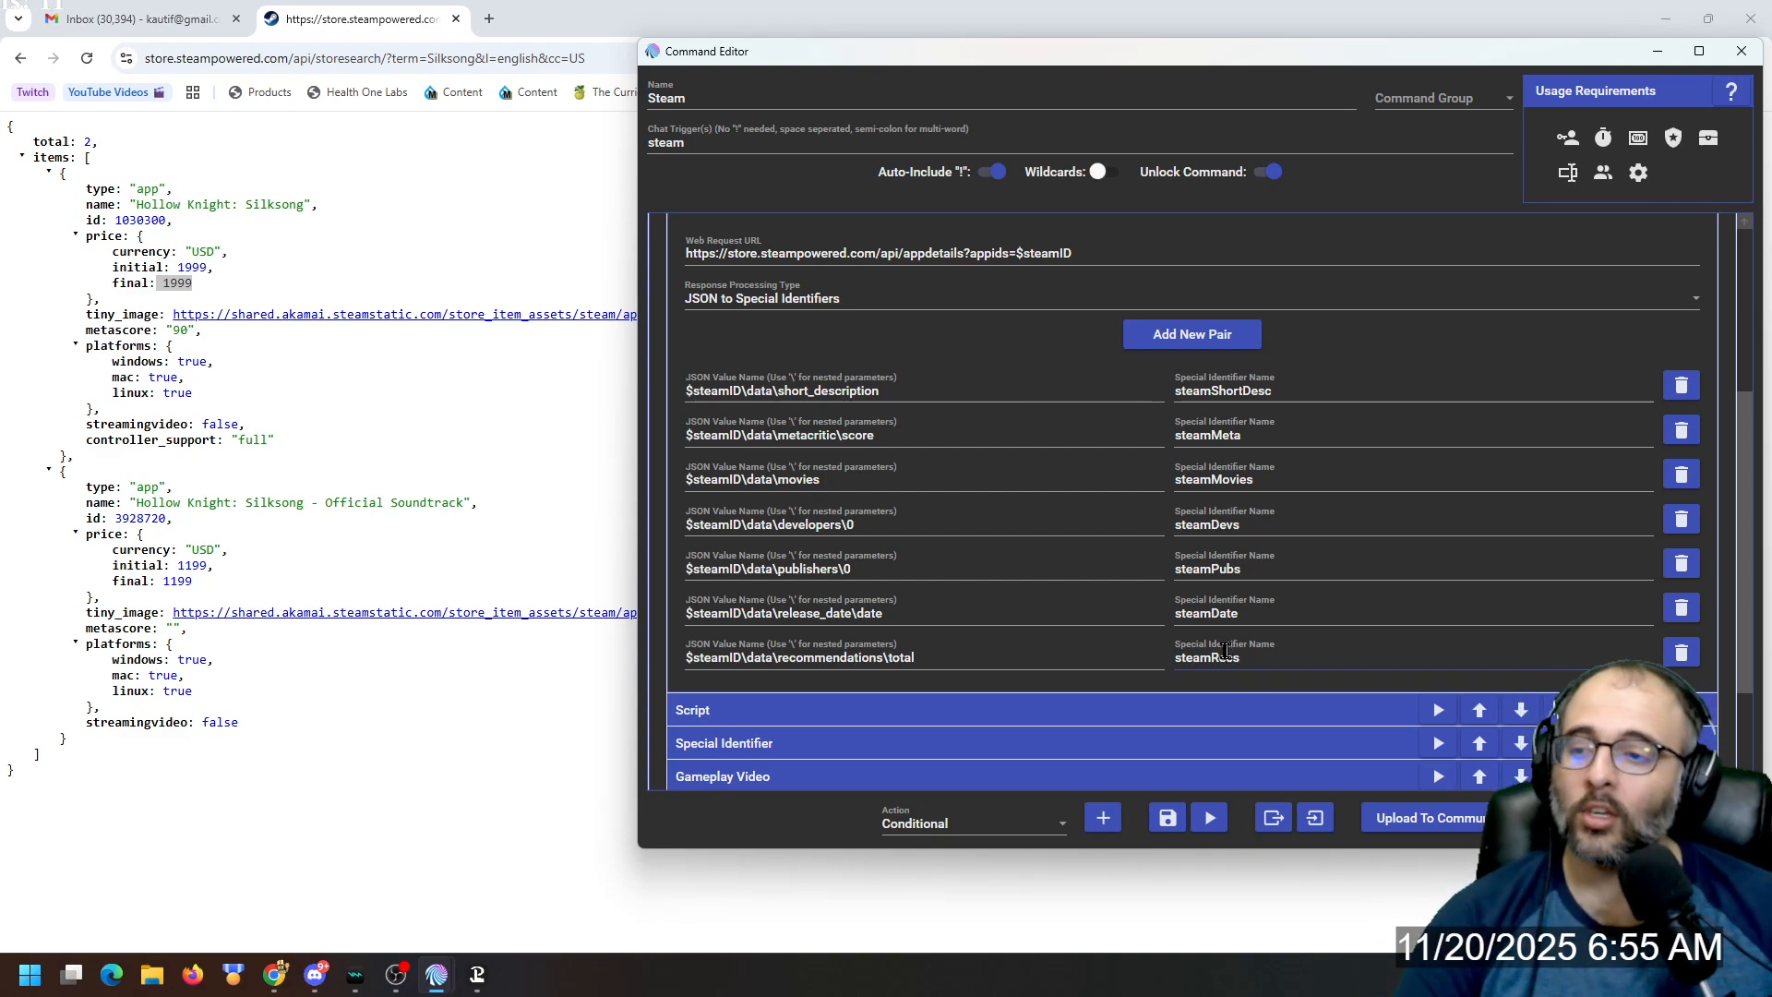
{"action": "scroll", "coordinate": [1226, 649], "scroll_direction": "up", "scroll_amount": 1}
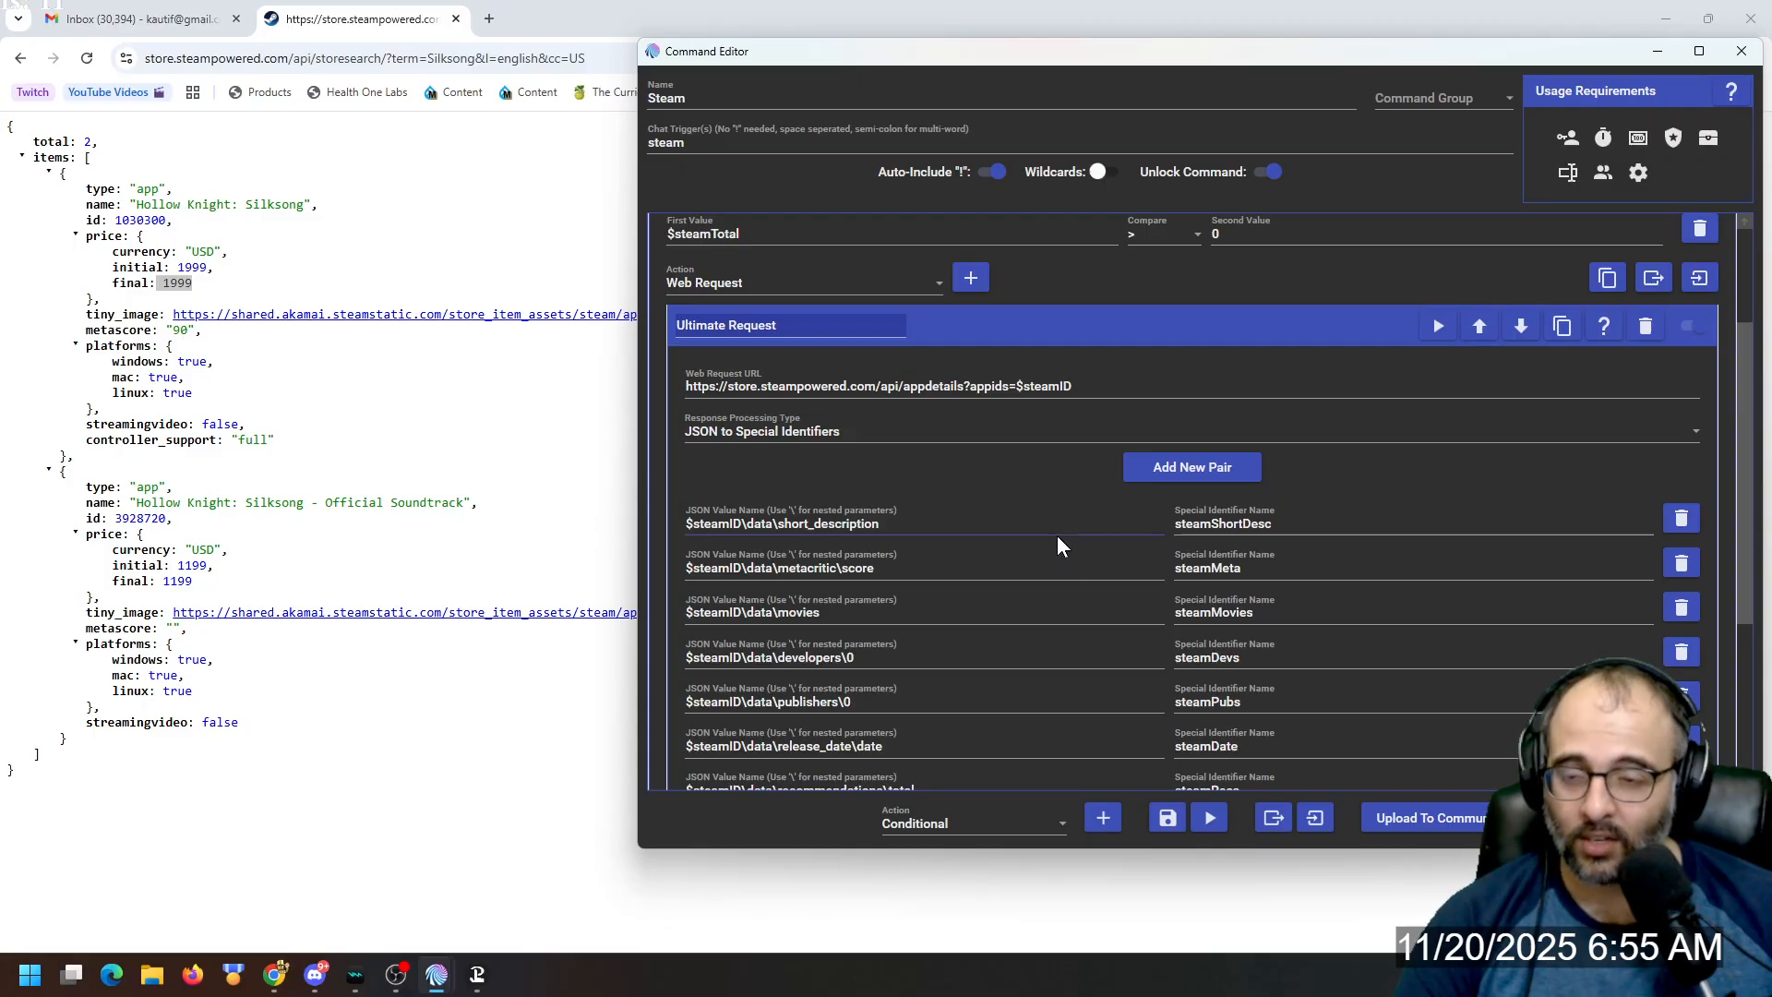
{"action": "scroll", "coordinate": [1079, 452], "scroll_direction": "up", "scroll_amount": 1}
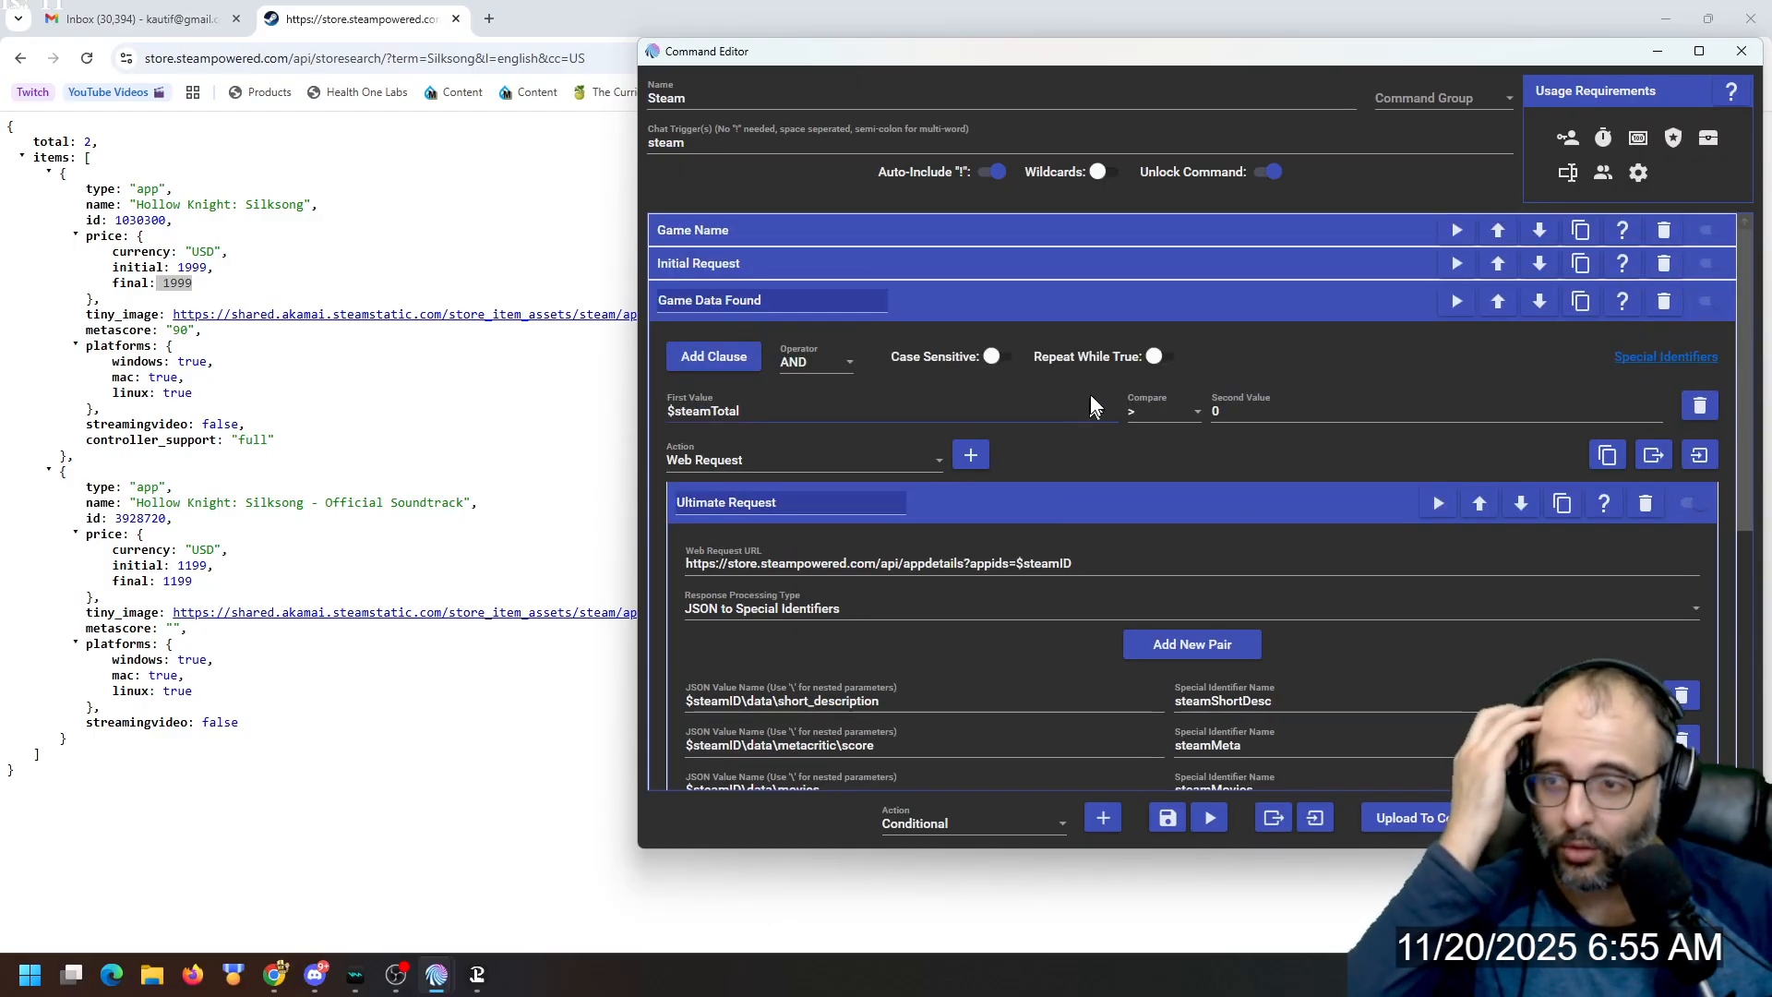
Collapse Ultimate Request and choose Script as the inner action type of Game Data Found.
{"action": "left_click", "coordinate": [1071, 301]}
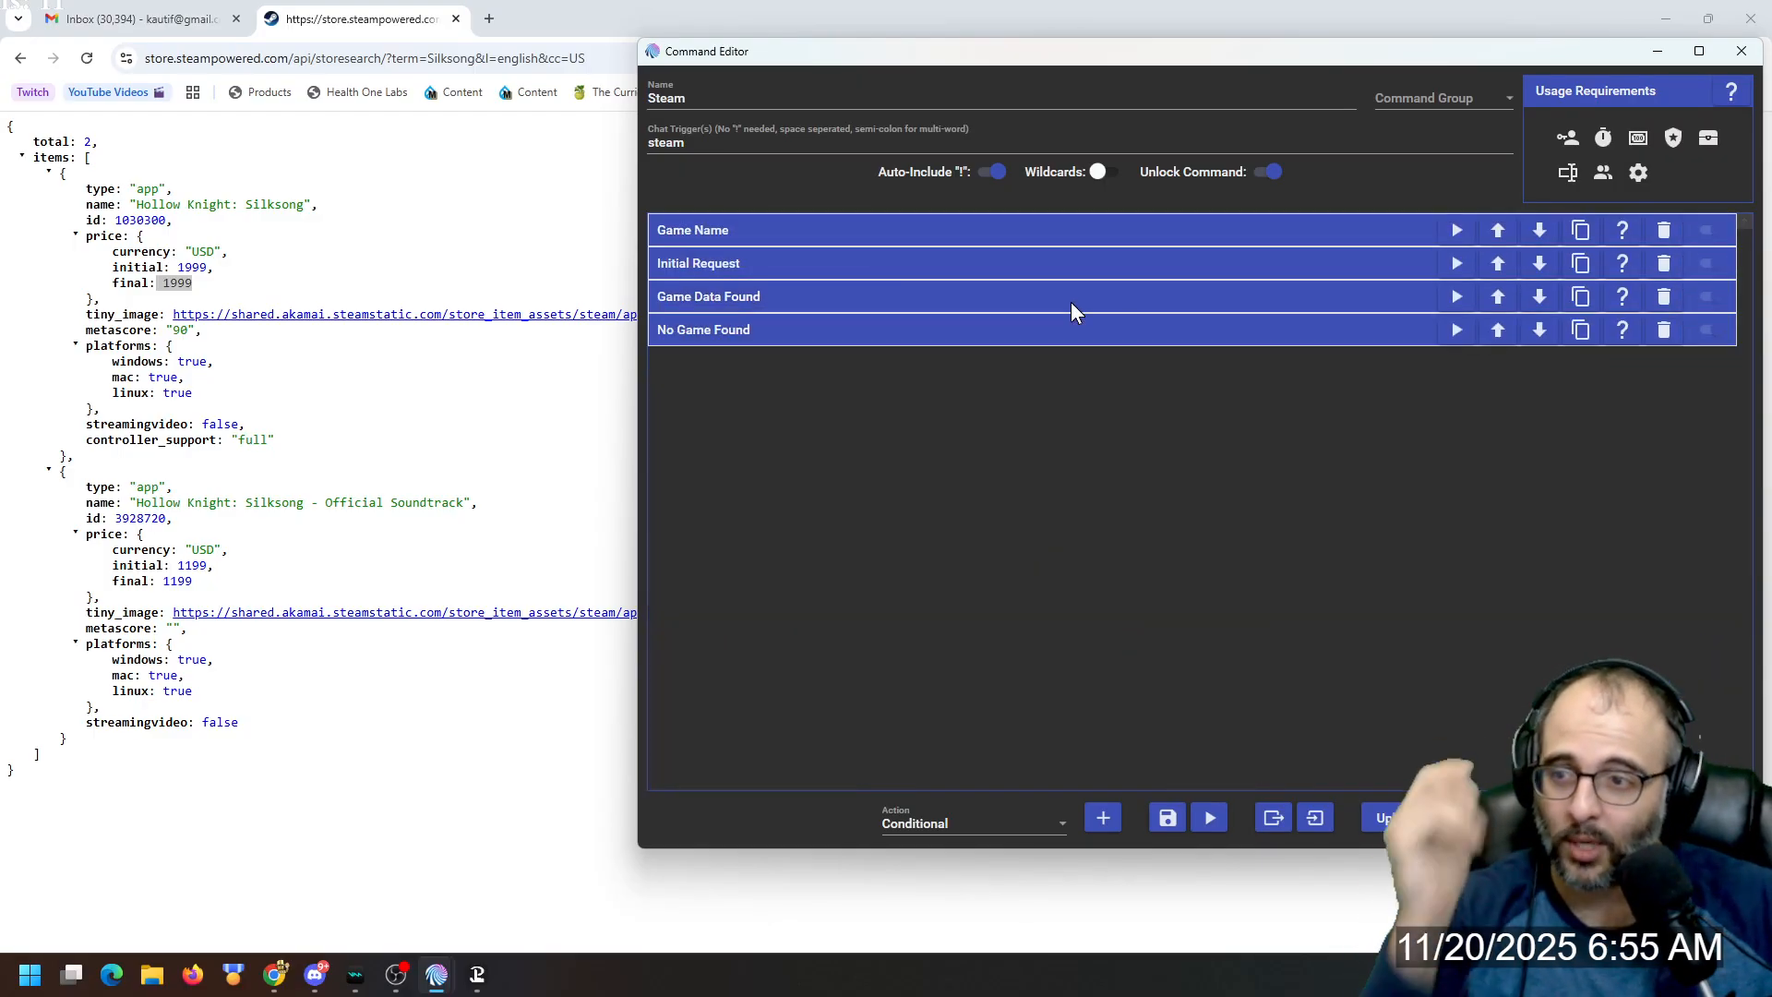
{"action": "left_click", "coordinate": [956, 302]}
{"action": "left_click", "coordinate": [994, 502]}
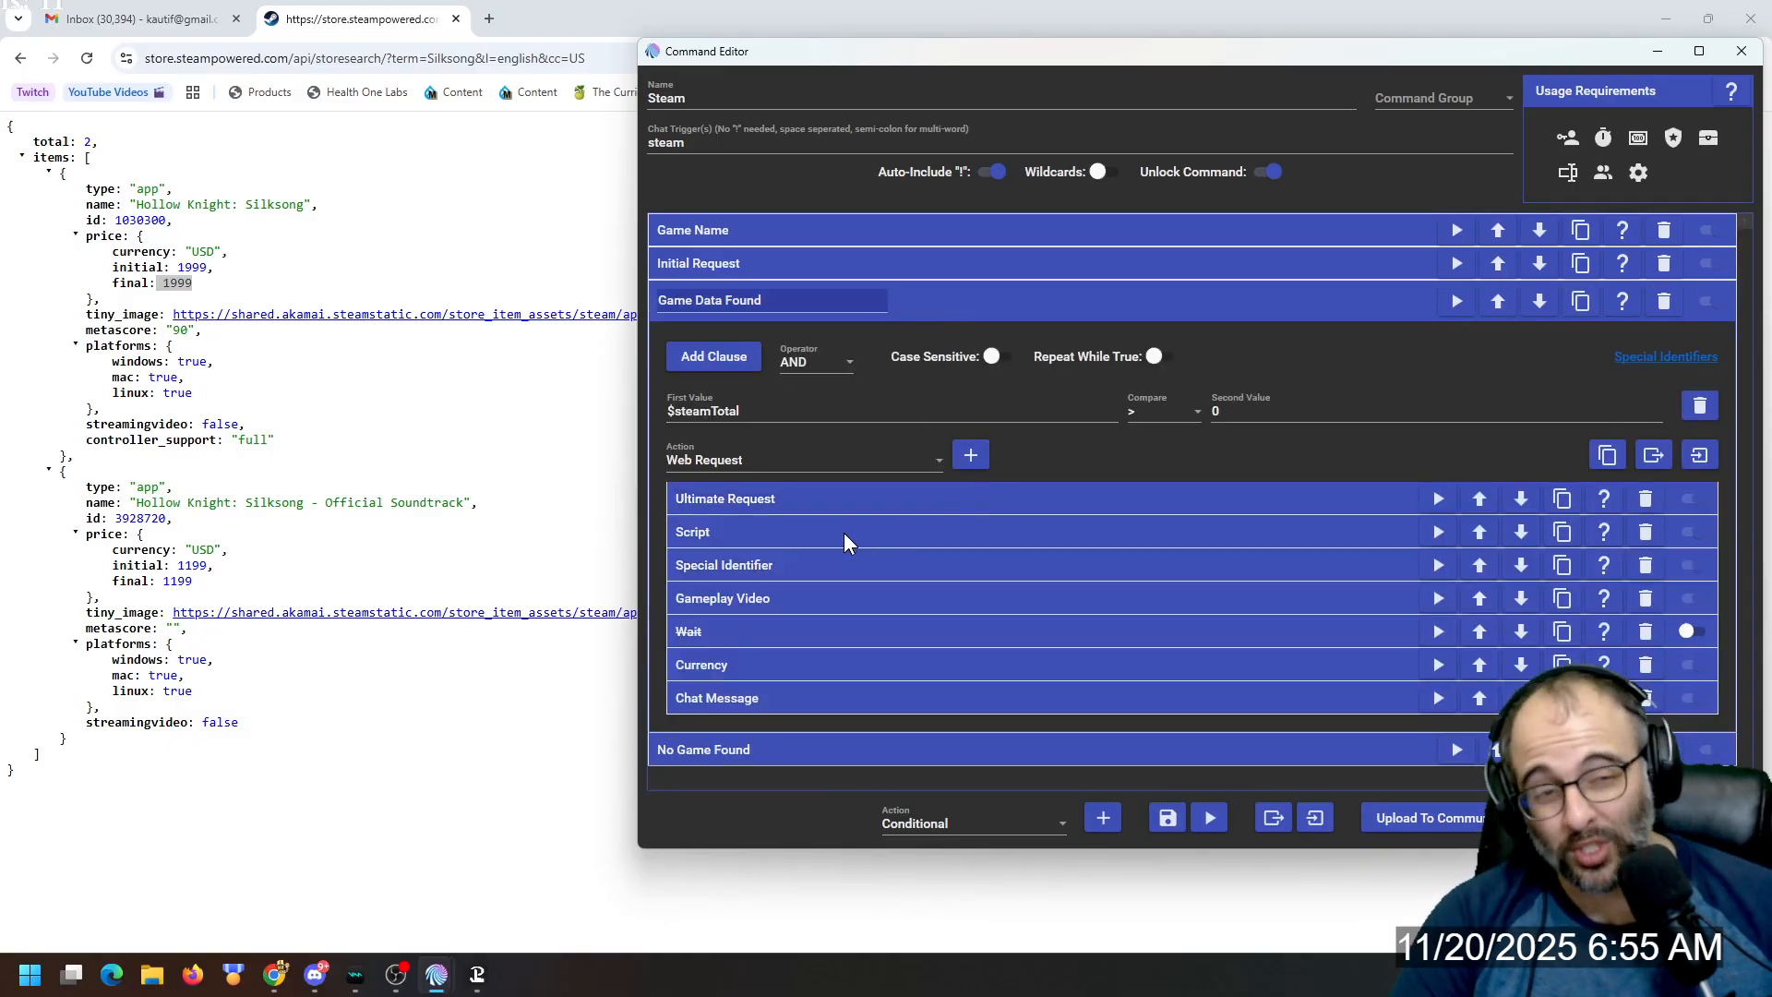
{"action": "left_click", "coordinate": [800, 461]}
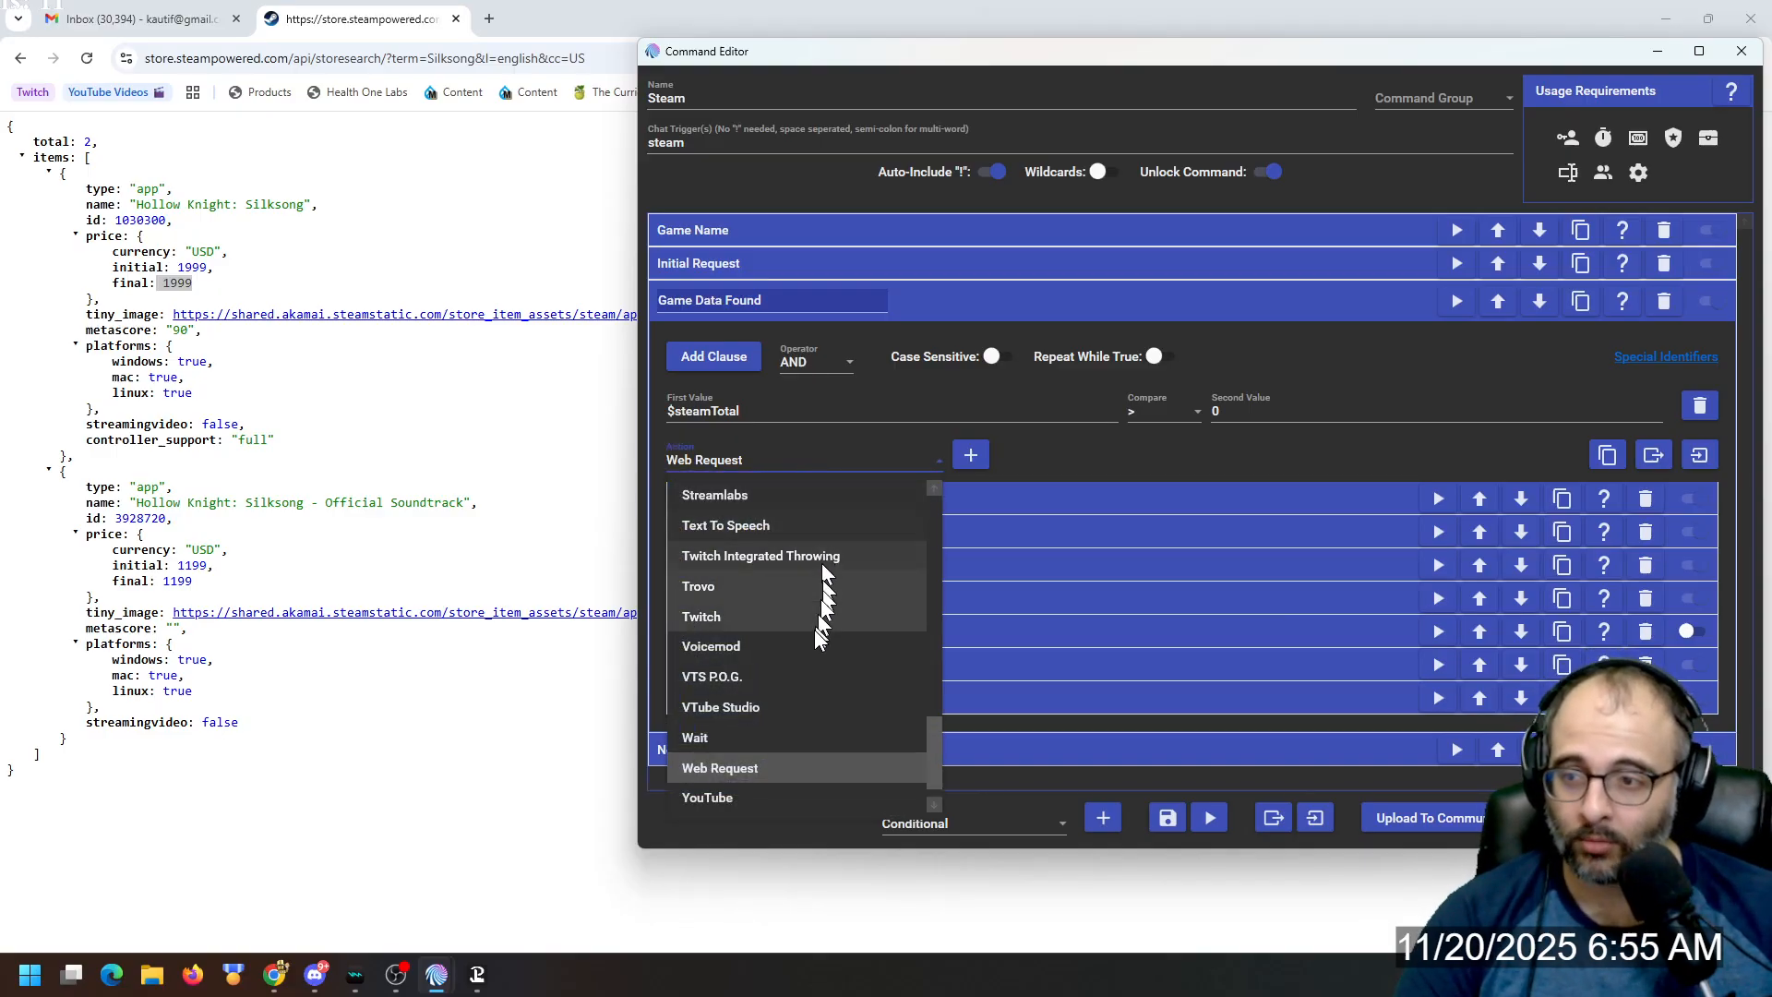
{"action": "scroll", "coordinate": [756, 581], "scroll_direction": "up", "scroll_amount": 1}
{"action": "scroll", "coordinate": [757, 580], "scroll_direction": "up", "scroll_amount": 1}
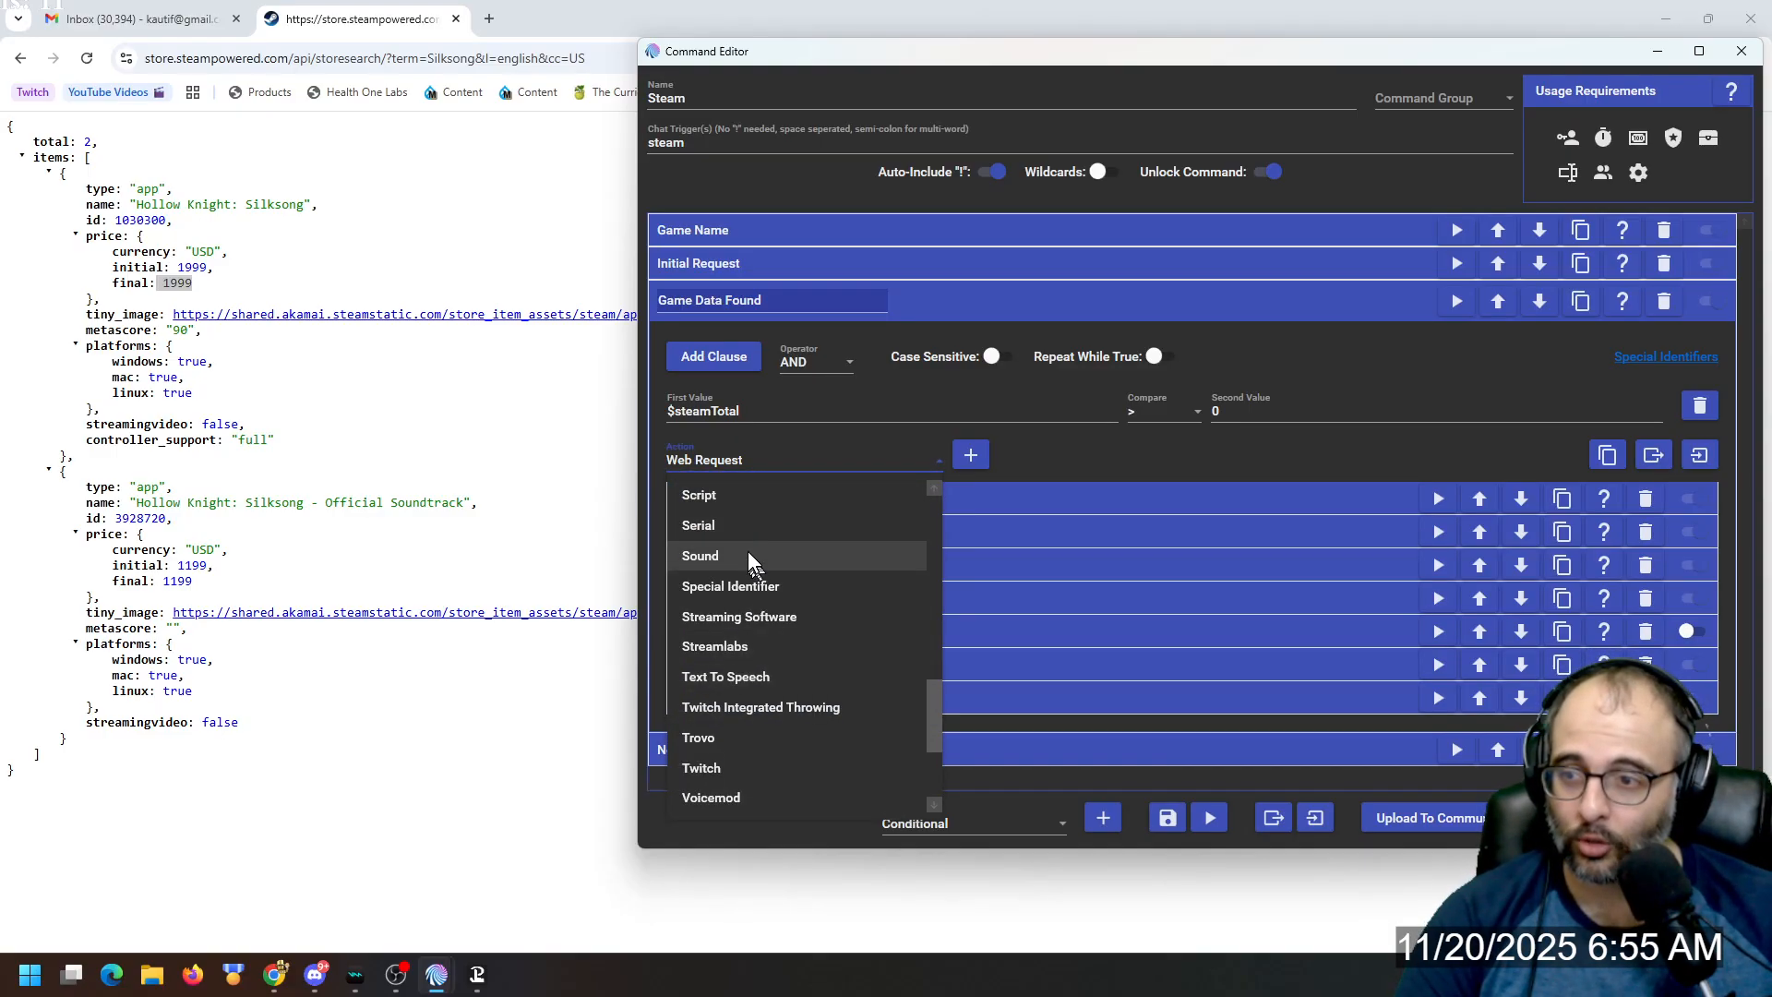
{"action": "left_click", "coordinate": [749, 497]}
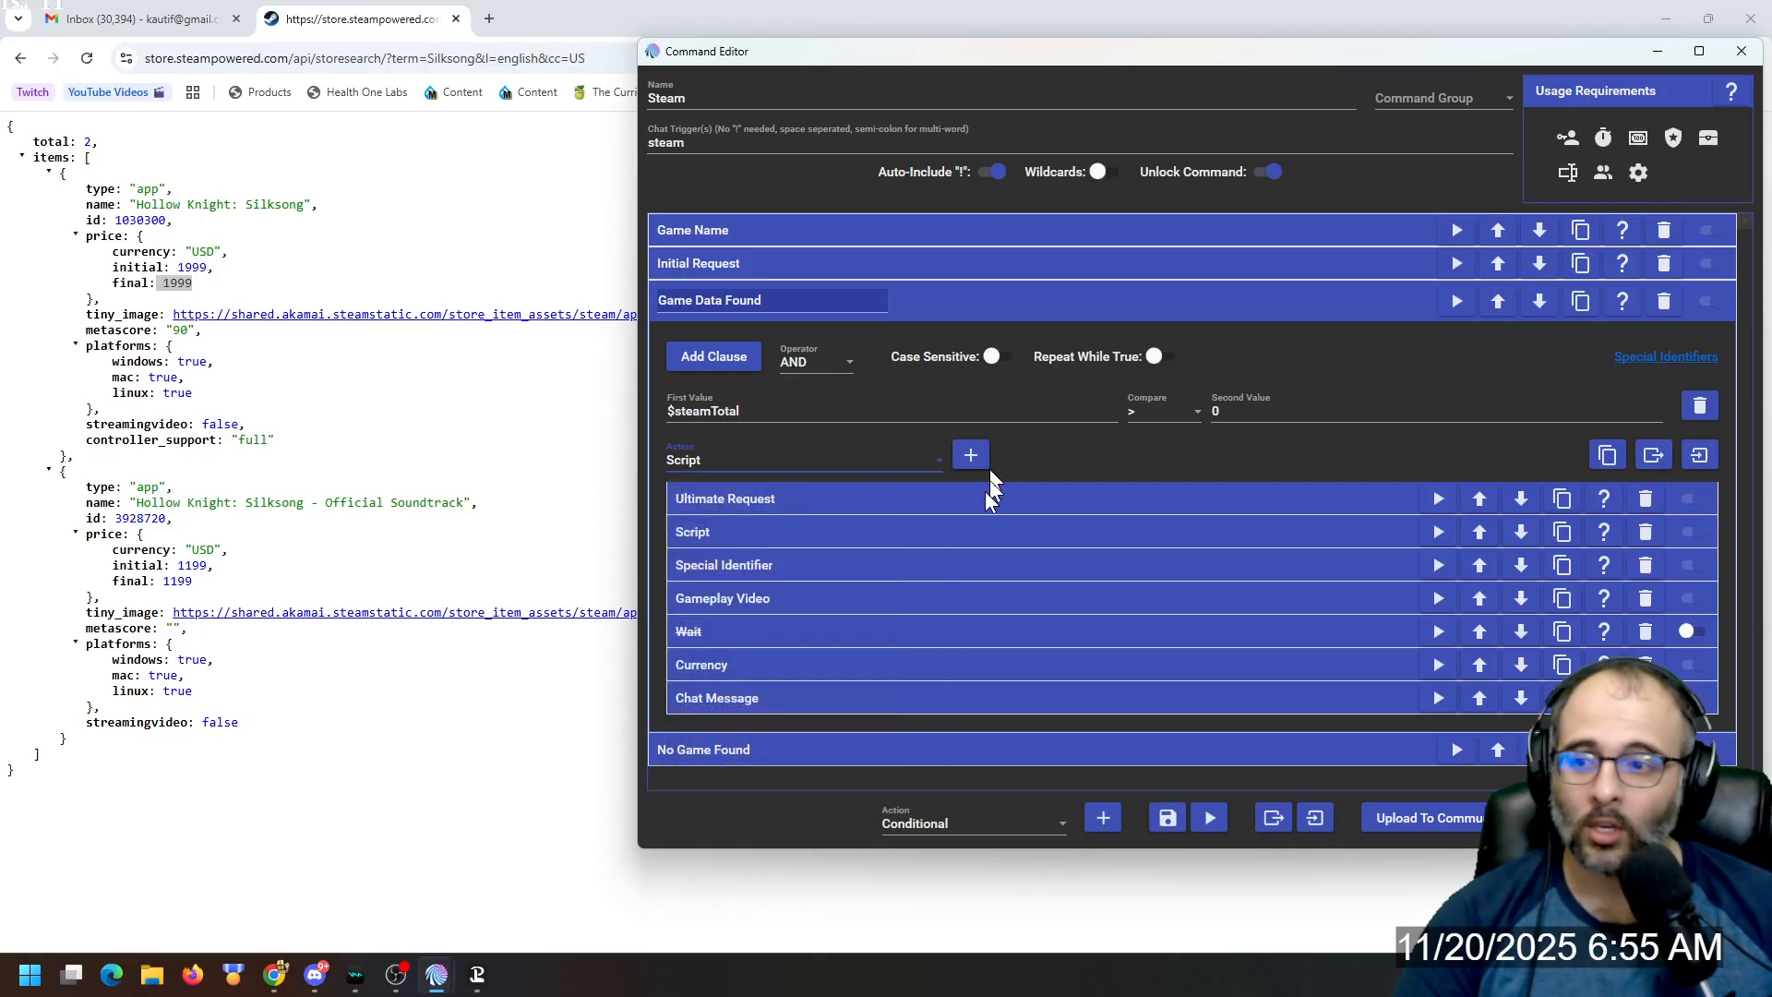
Expand the Script action to examine its JavaScript return line that picks the webm 480 link from $steamMovies, and collapse it.
{"action": "left_click", "coordinate": [933, 540]}
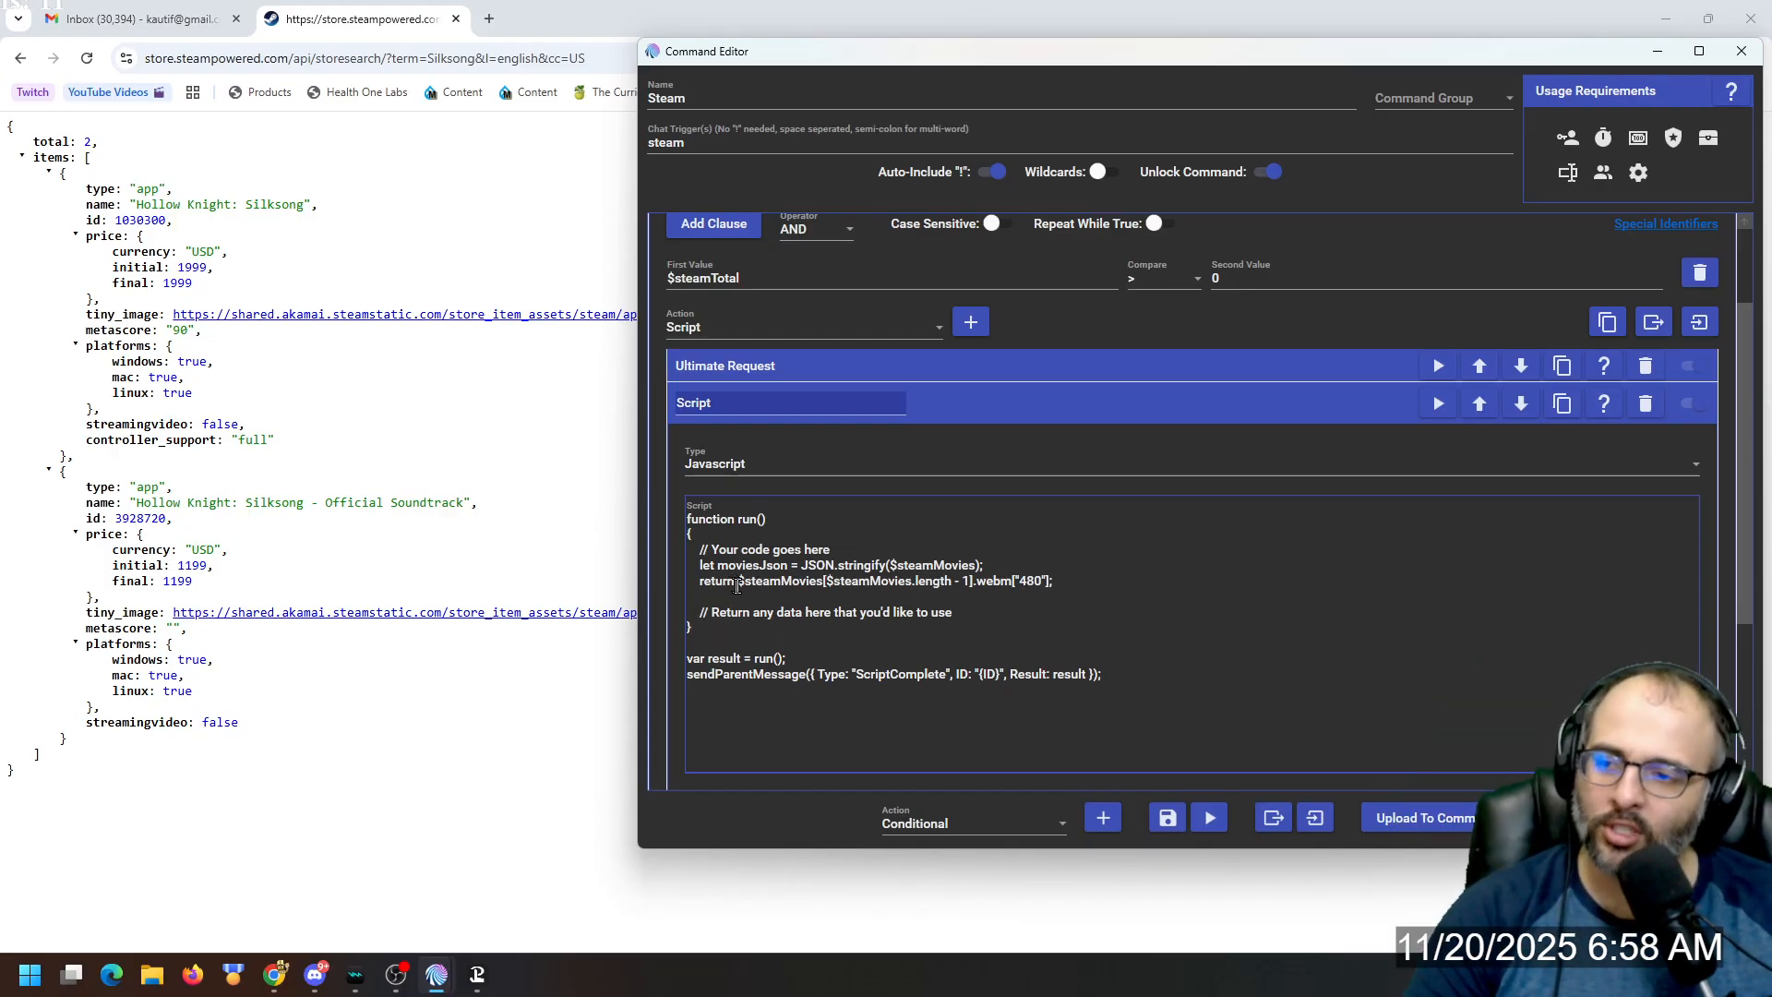
{"action": "left_click_drag", "start_coordinate": [699, 582], "coordinate": [1052, 593]}
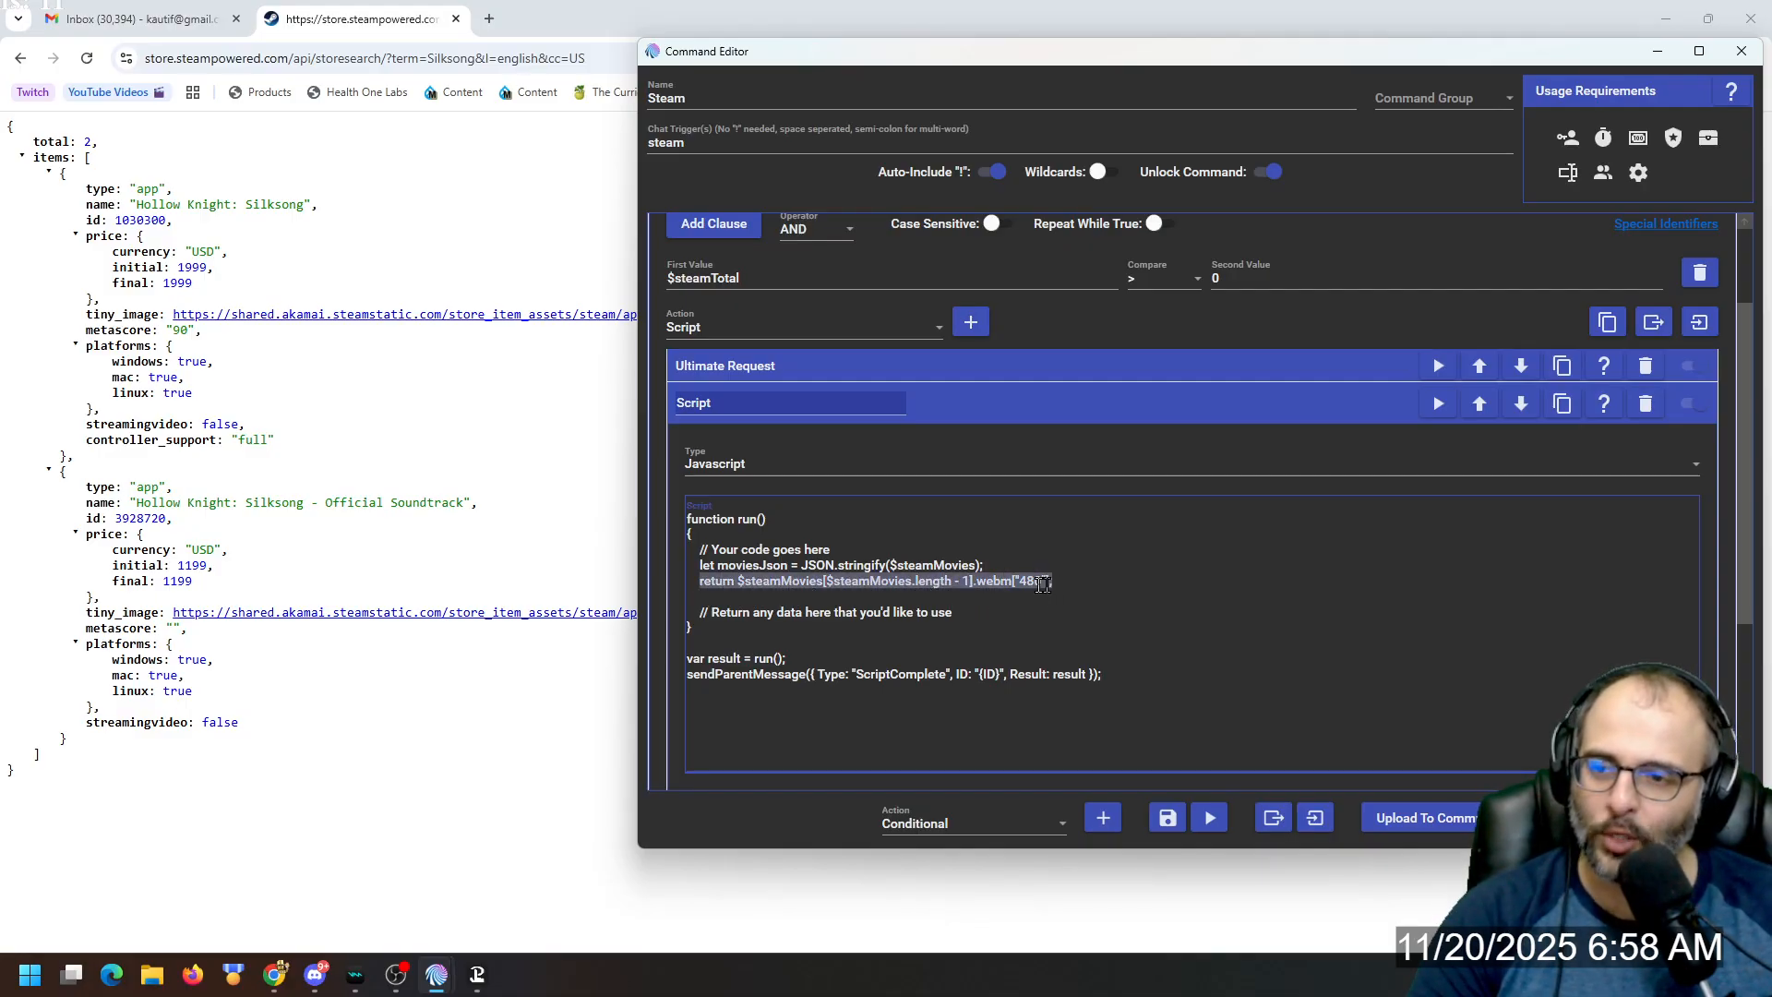
{"action": "scroll", "coordinate": [1115, 604], "scroll_direction": "down", "scroll_amount": 1}
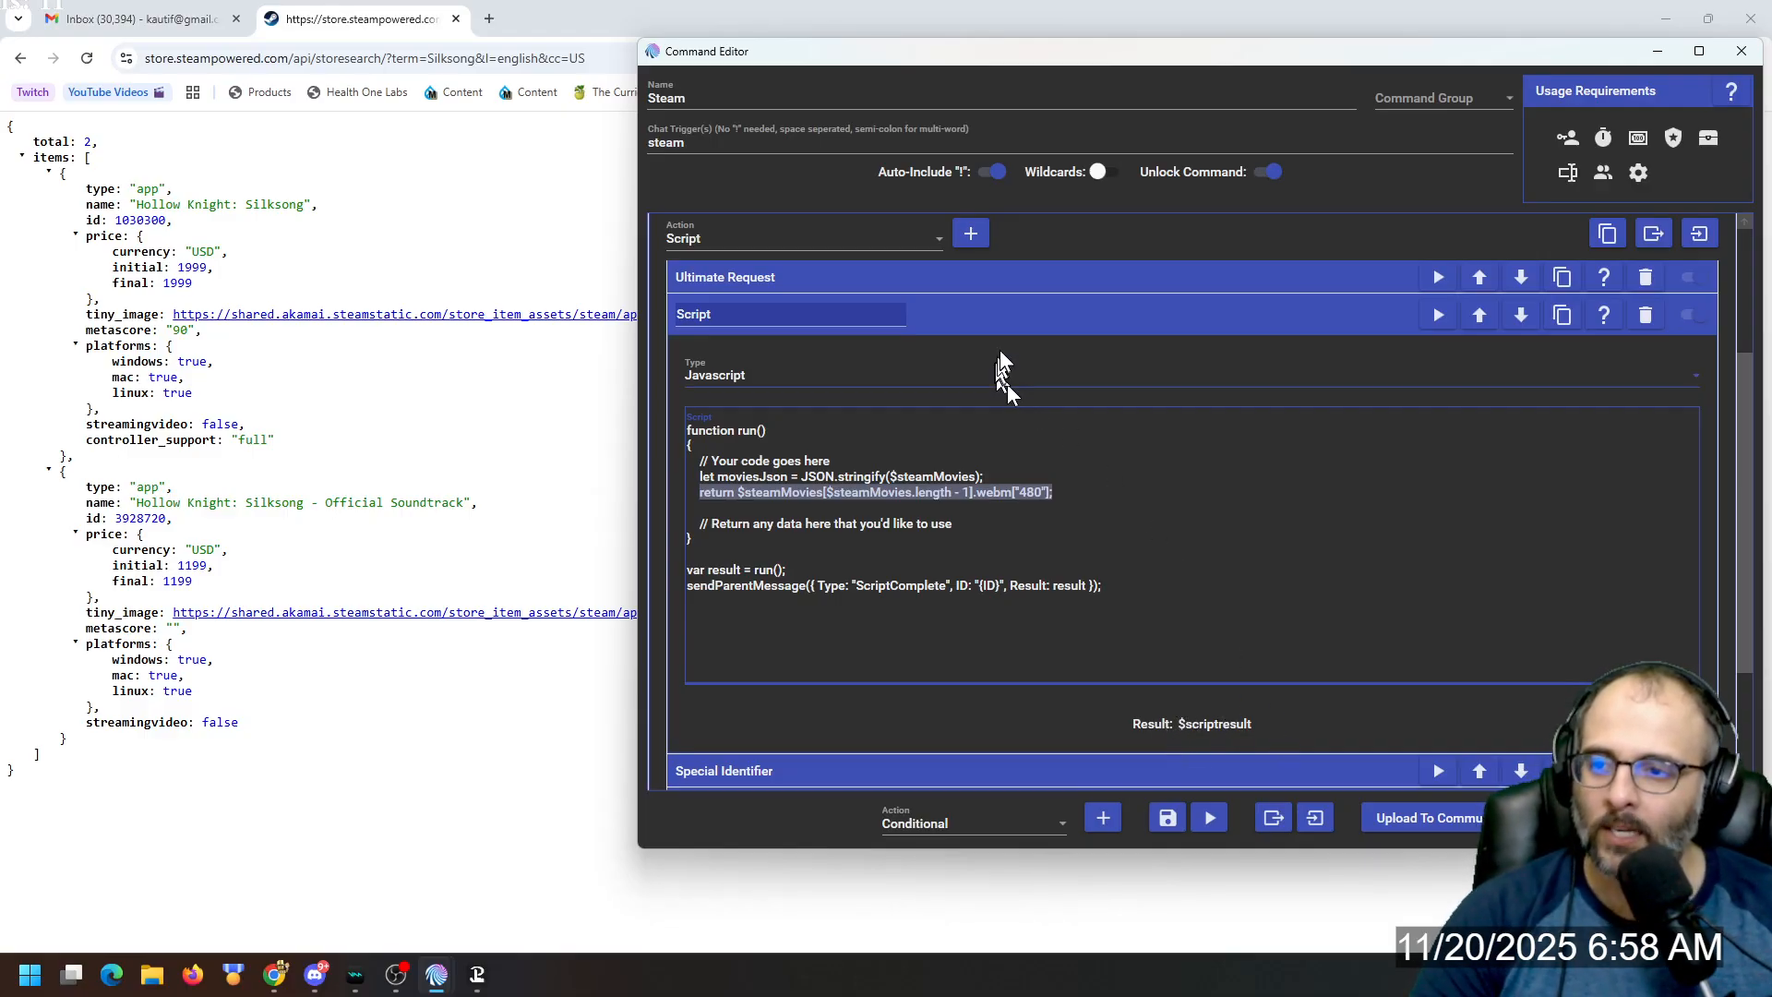
{"action": "left_click", "coordinate": [1000, 318]}
Choose Special Identifier as the inner action type and examine the action that assigns $scriptresult to steamTrailer.
{"action": "left_click", "coordinate": [802, 459]}
{"action": "scroll", "coordinate": [802, 553], "scroll_direction": "up", "scroll_amount": 1}
{"action": "left_click", "coordinate": [801, 625]}
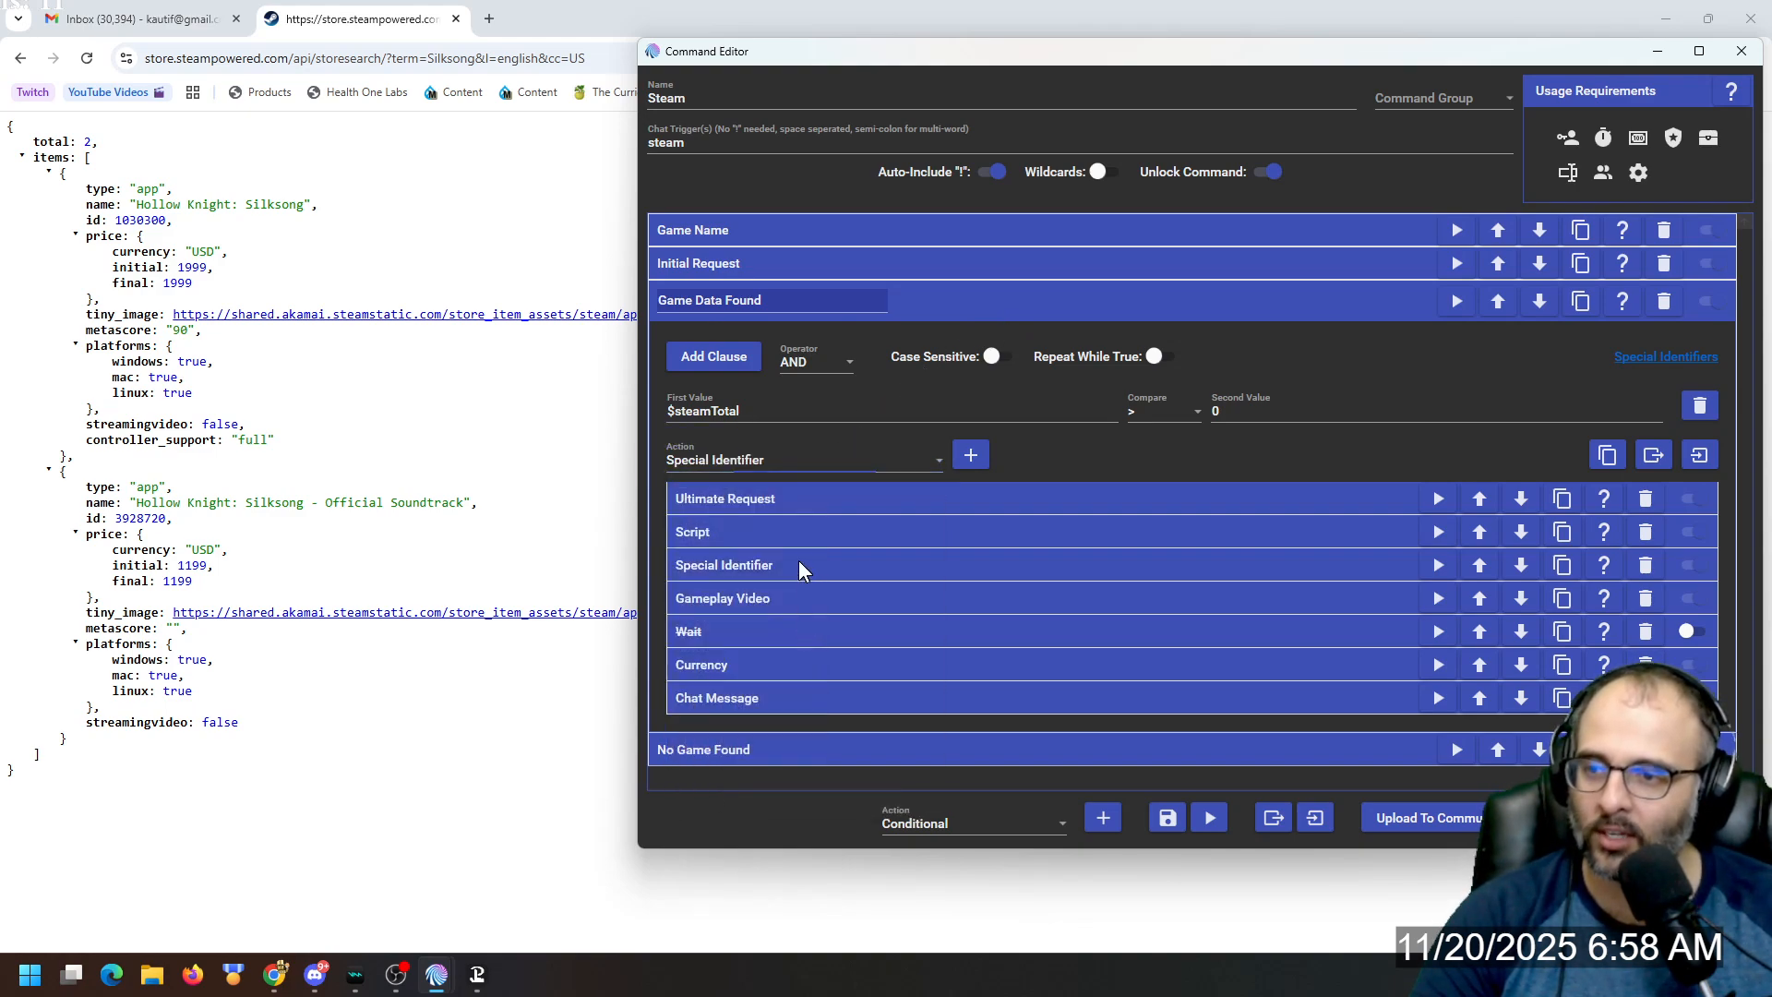
{"action": "left_click", "coordinate": [803, 567]}
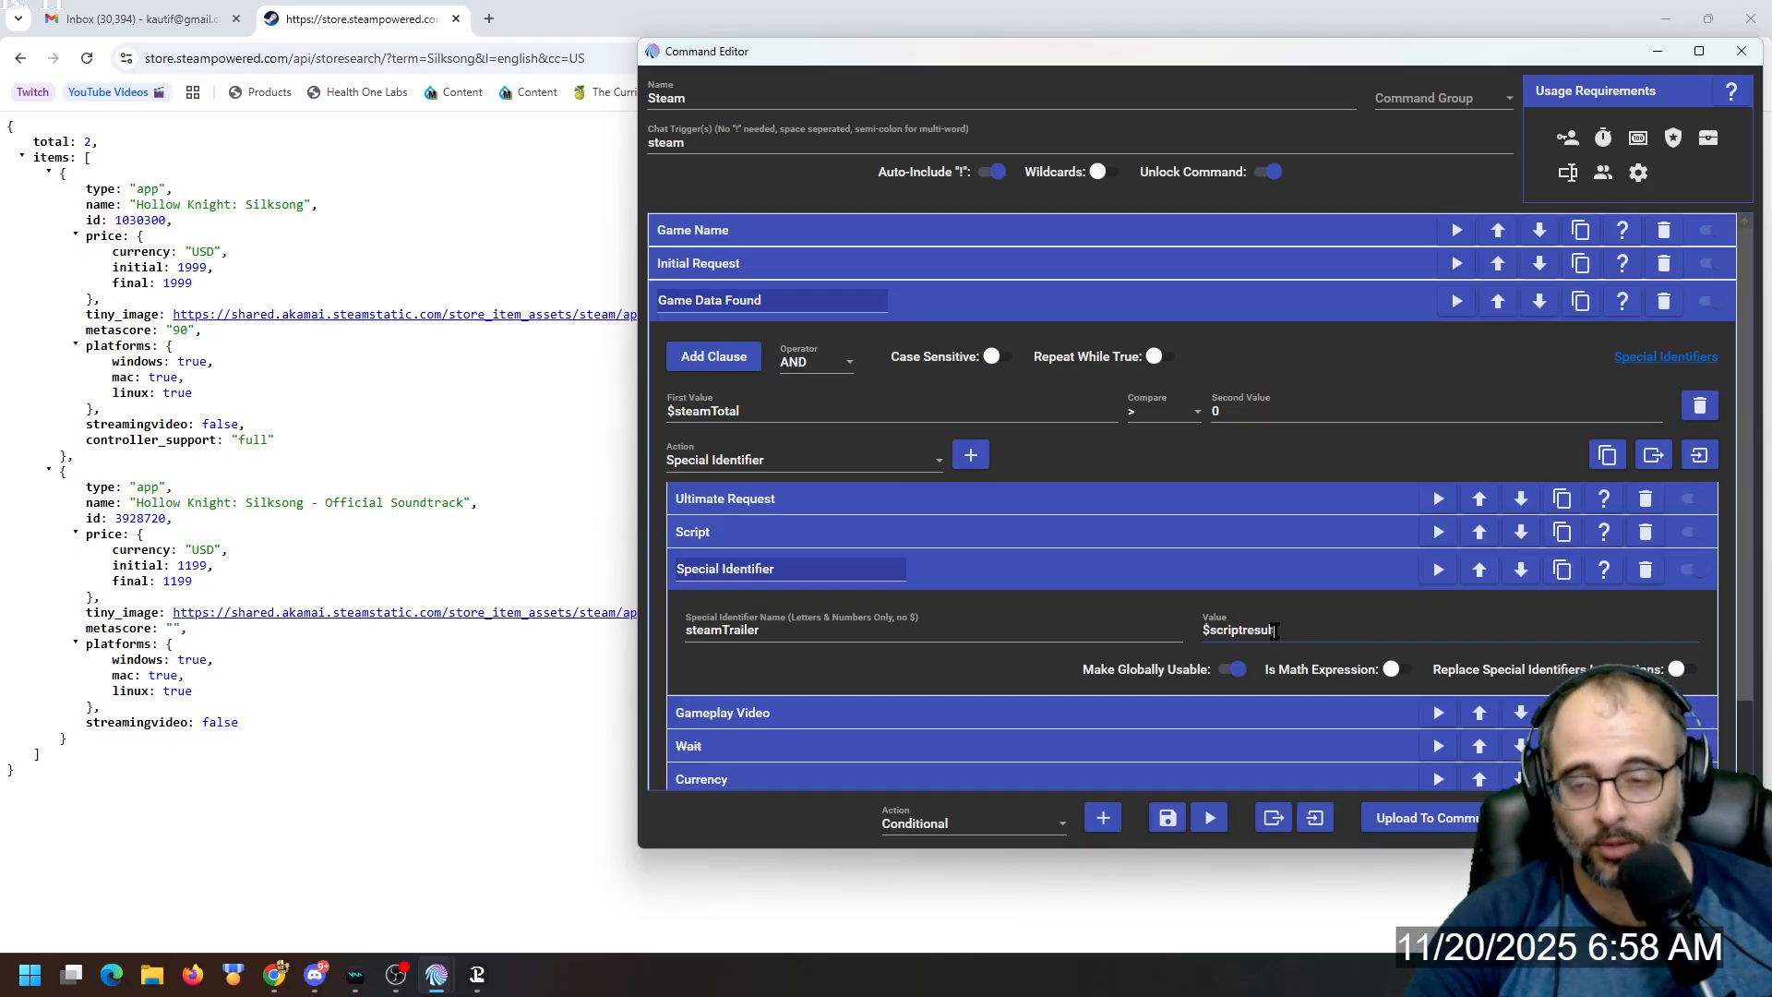
{"action": "left_click", "coordinate": [1092, 580]}
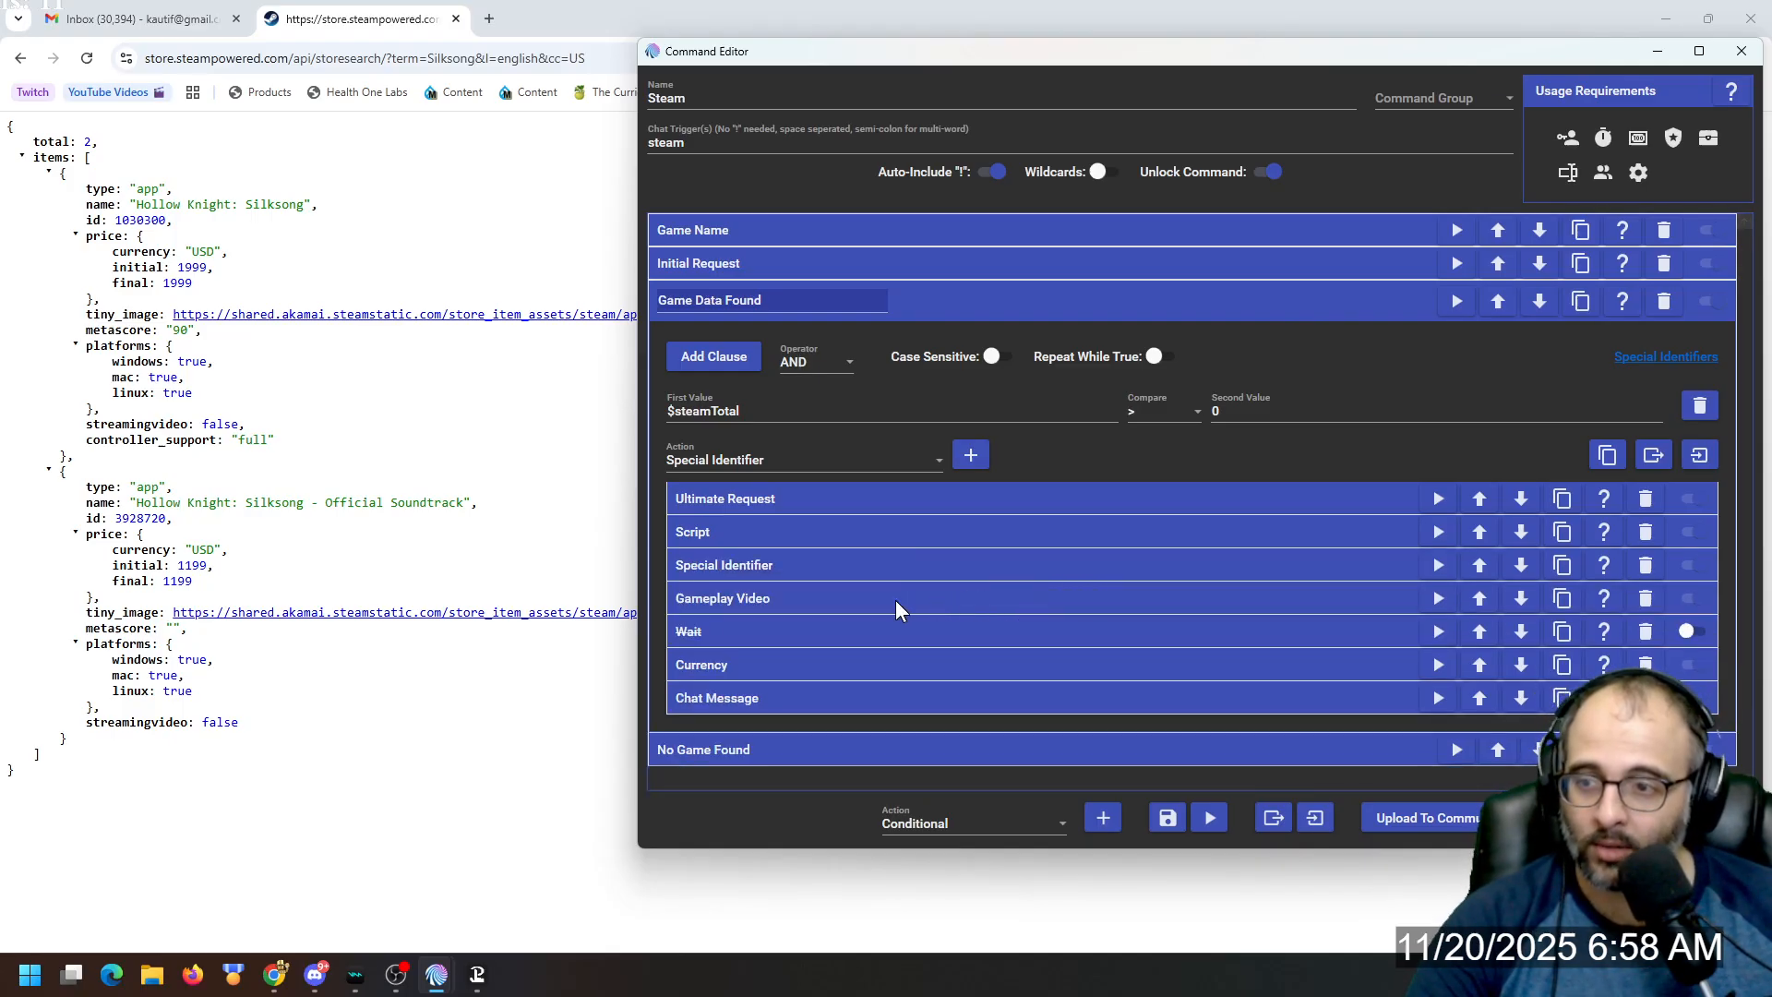
Choose Overlay (Images & Videos) as the inner action type and expand the Gameplay Video action's details.
{"action": "left_click", "coordinate": [756, 461]}
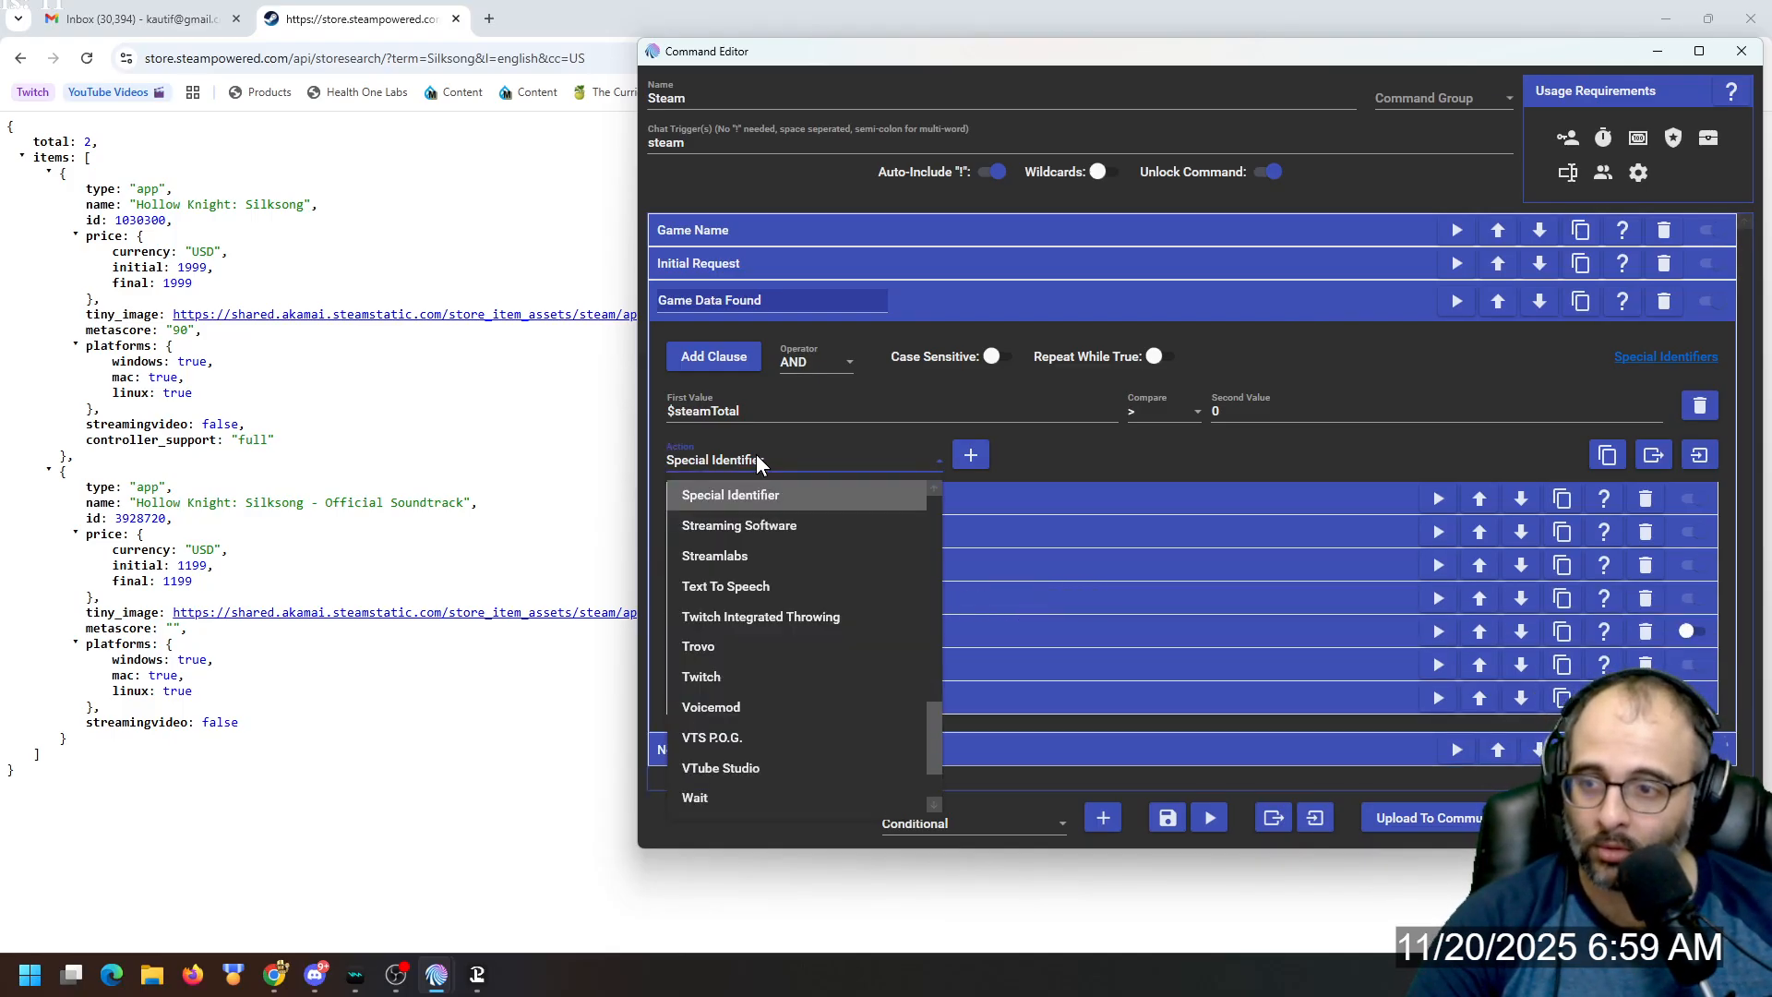
{"action": "scroll", "coordinate": [811, 591], "scroll_direction": "up", "scroll_amount": 5}
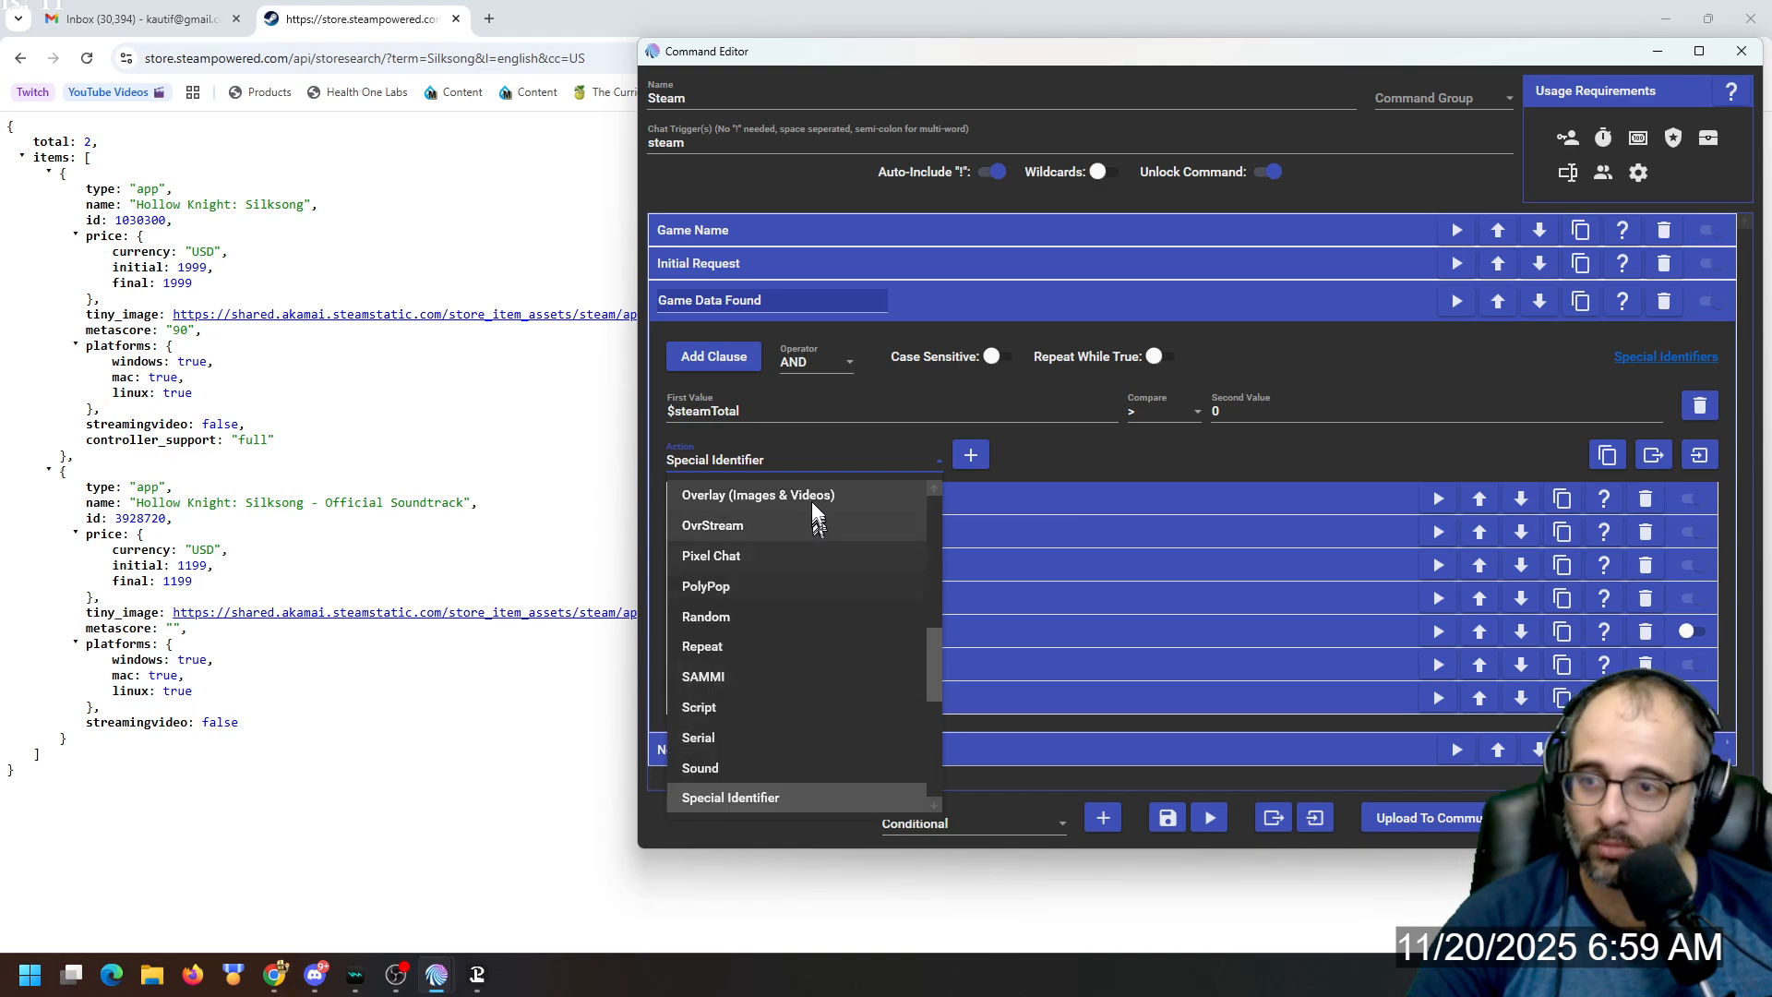
{"action": "left_click", "coordinate": [812, 499]}
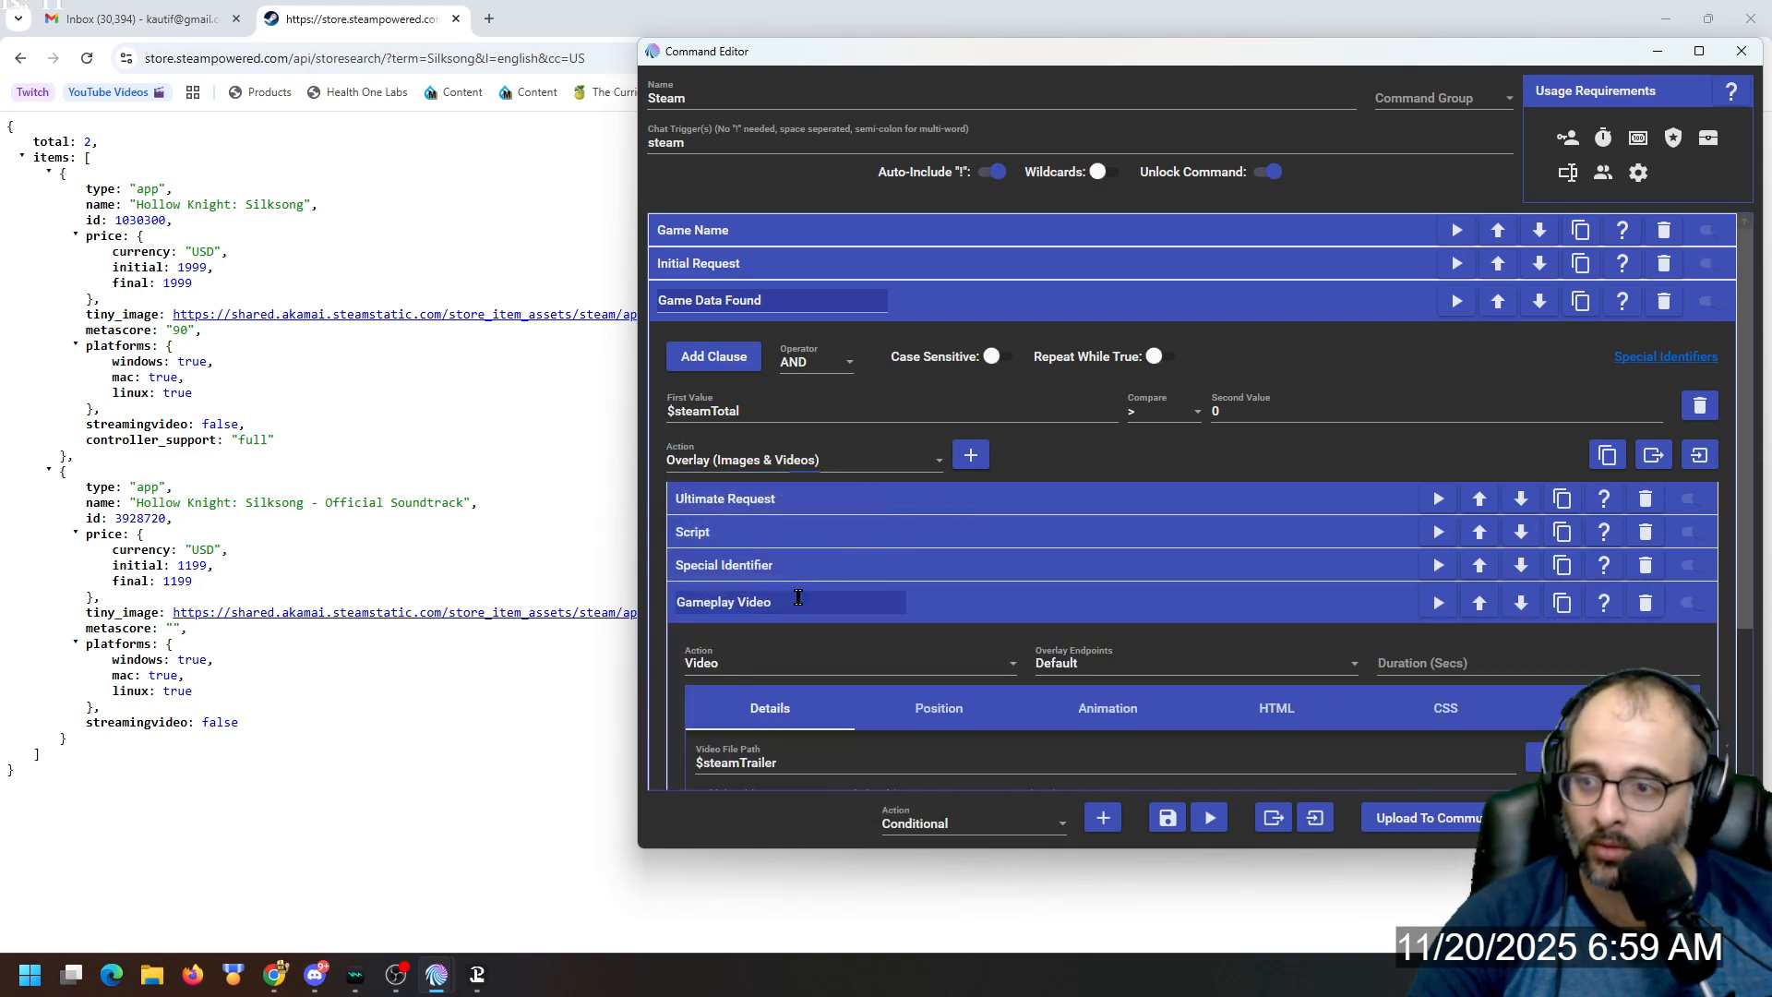
{"action": "scroll", "coordinate": [666, 729], "scroll_direction": "down", "scroll_amount": 3}
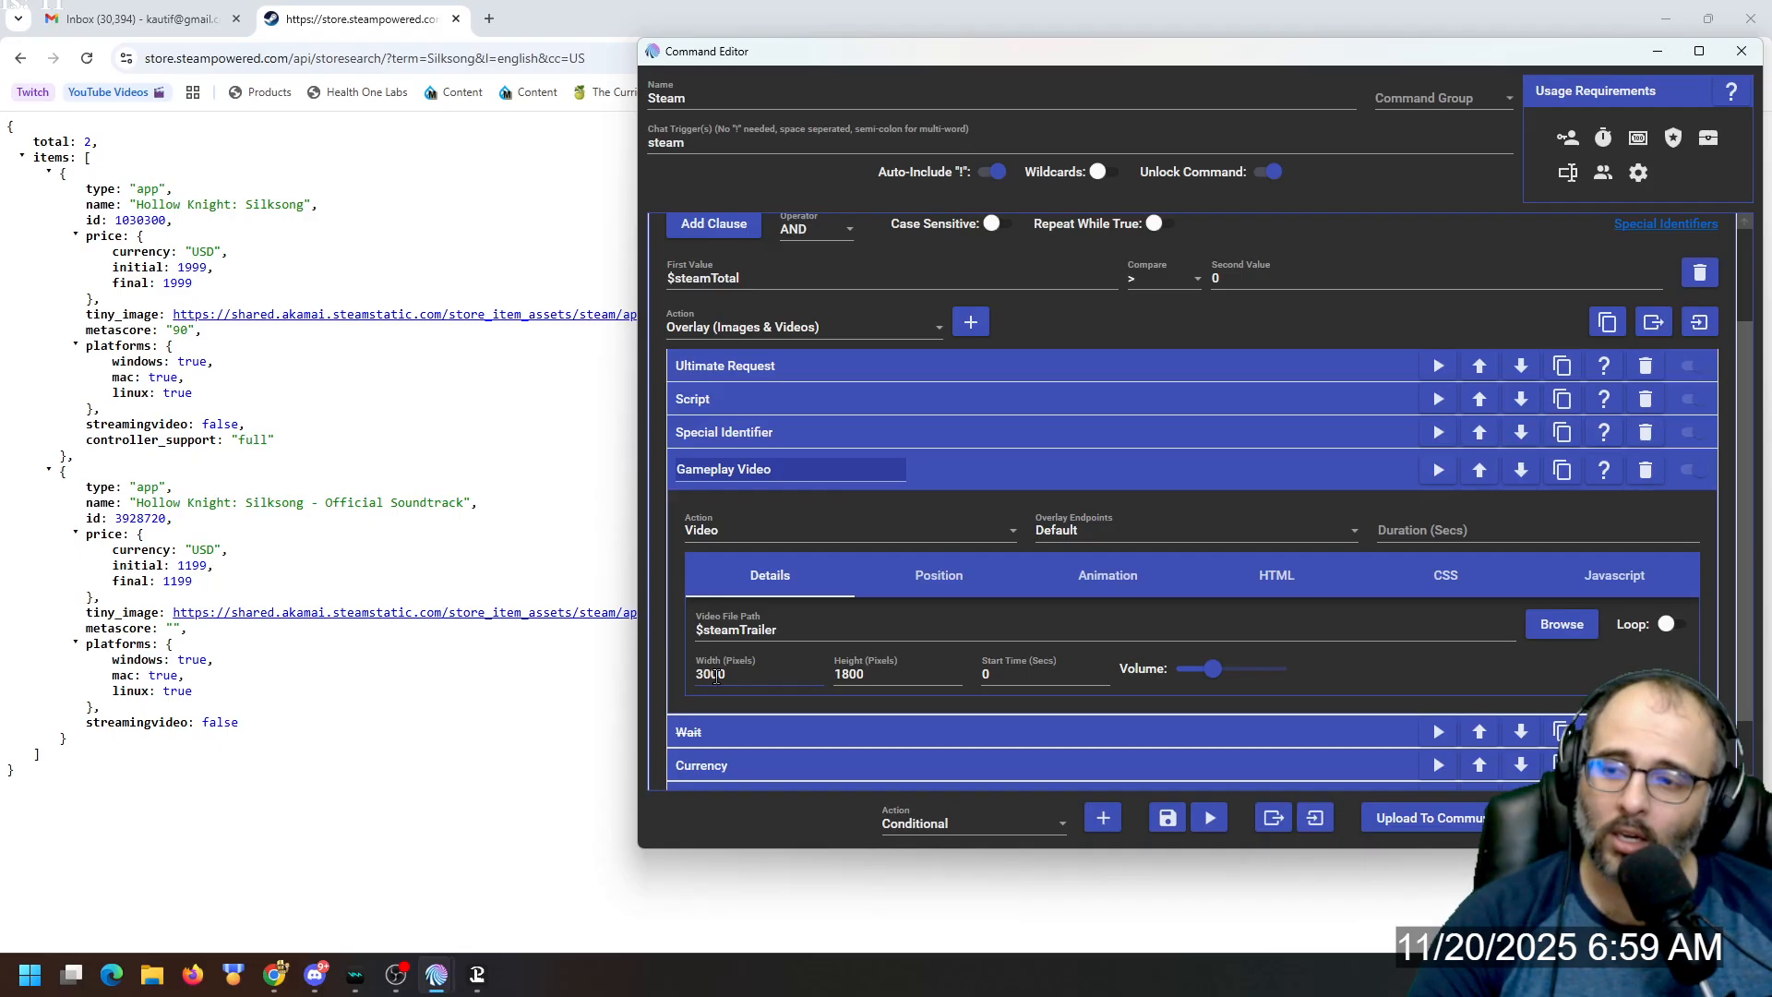
Set the Gameplay Video's width to 2000 pixels and its height to 1200 pixels.
{"action": "left_click", "coordinate": [722, 675]}
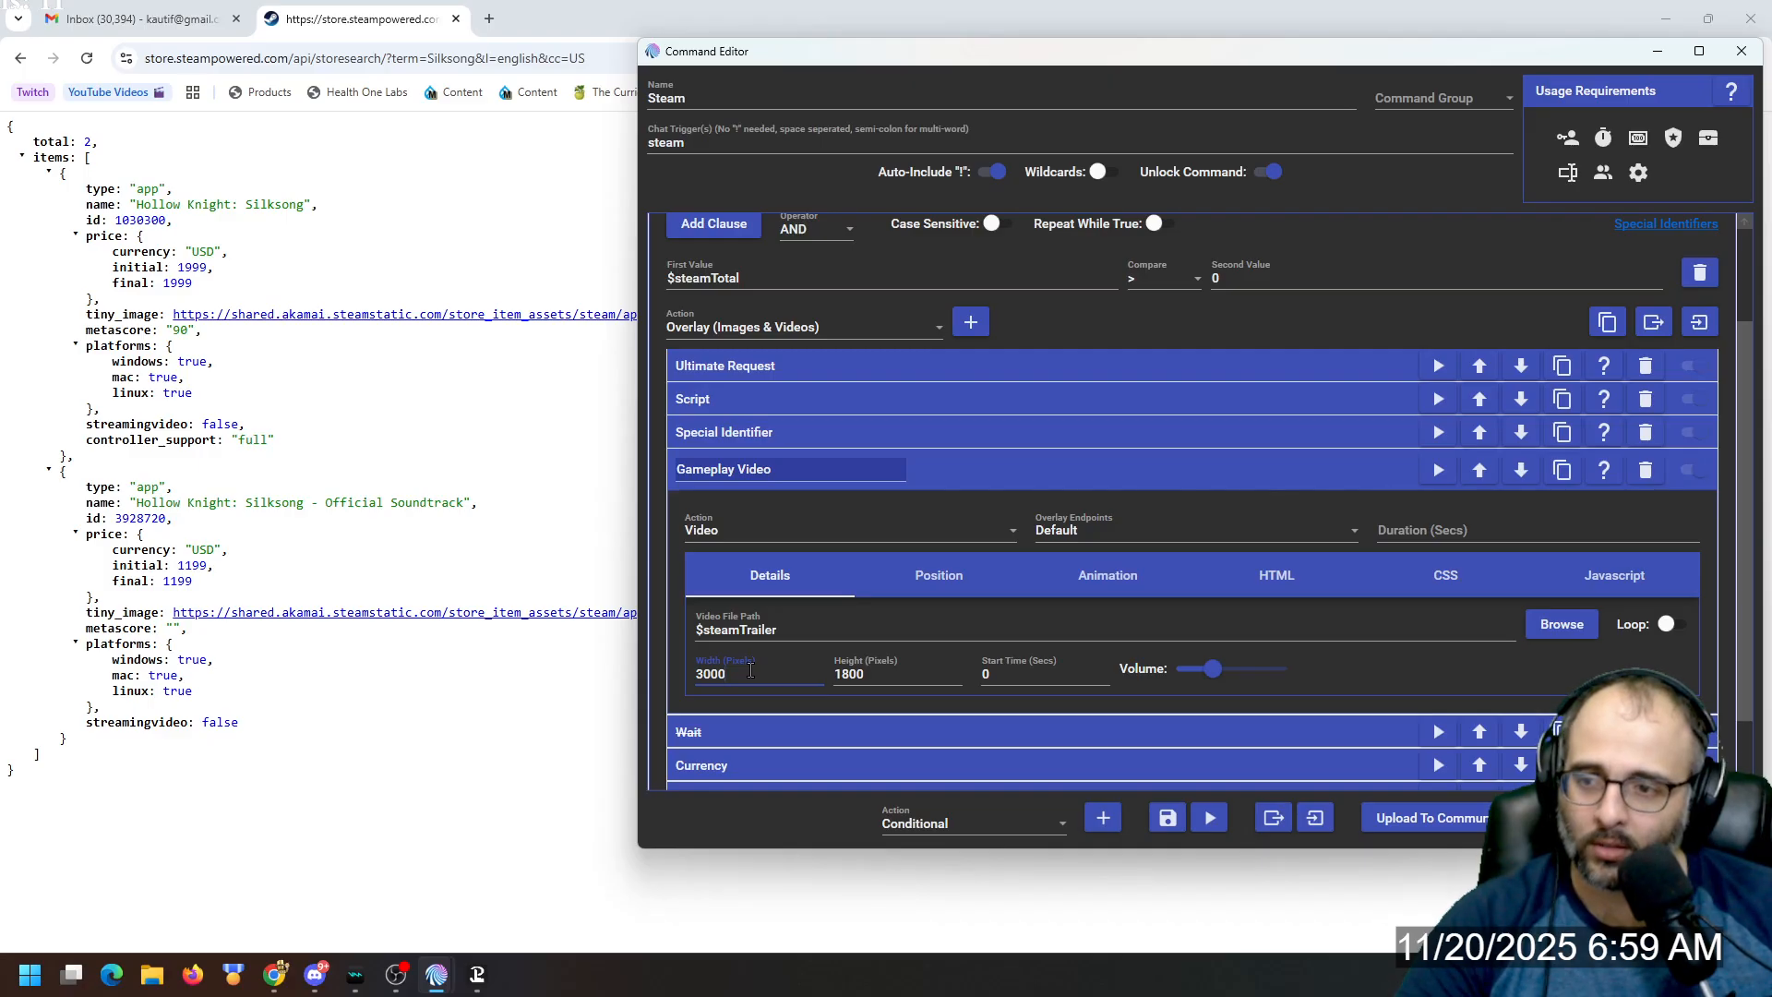
{"action": "double_click", "coordinate": [750, 671]}
{"action": "type", "text": "2"}
{"action": "key", "text": "Tab"}
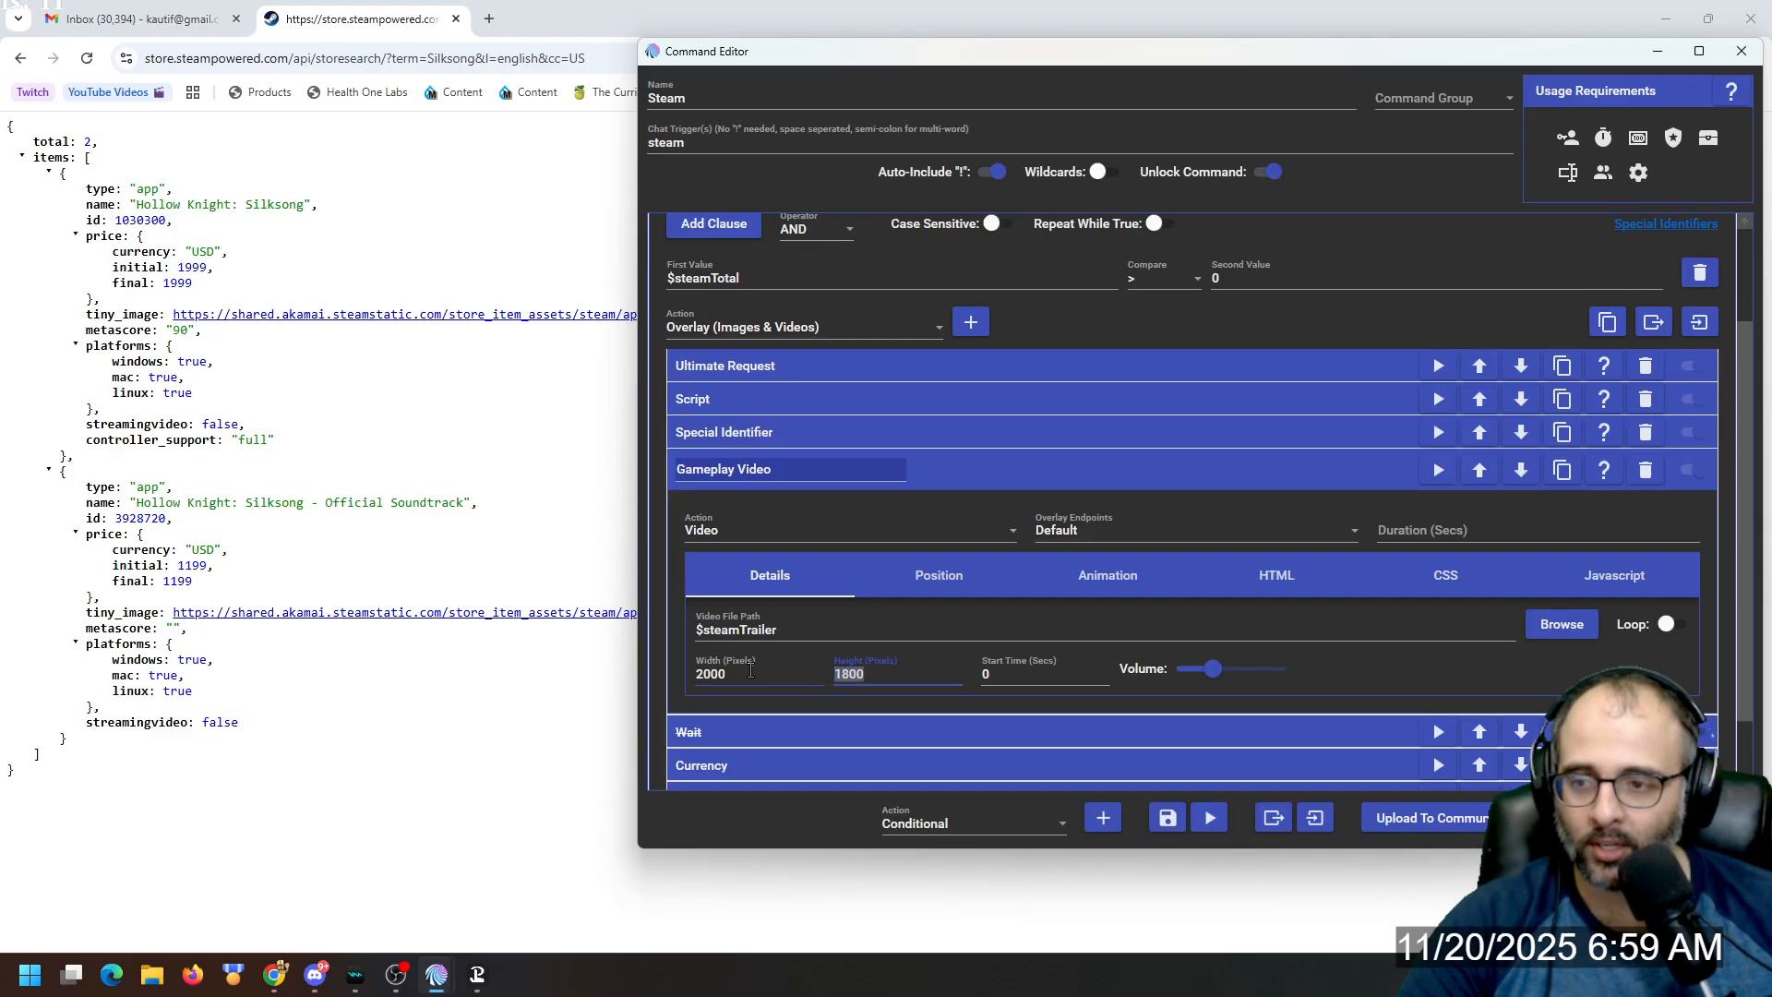
{"action": "type", "text": "12"}
Set the Gameplay Video's width to 2500 pixels and its height to 1500 pixels.
{"action": "left_click", "coordinate": [750, 671]}
{"action": "key", "text": "ctrl+a"}
{"action": "type", "text": "2"}
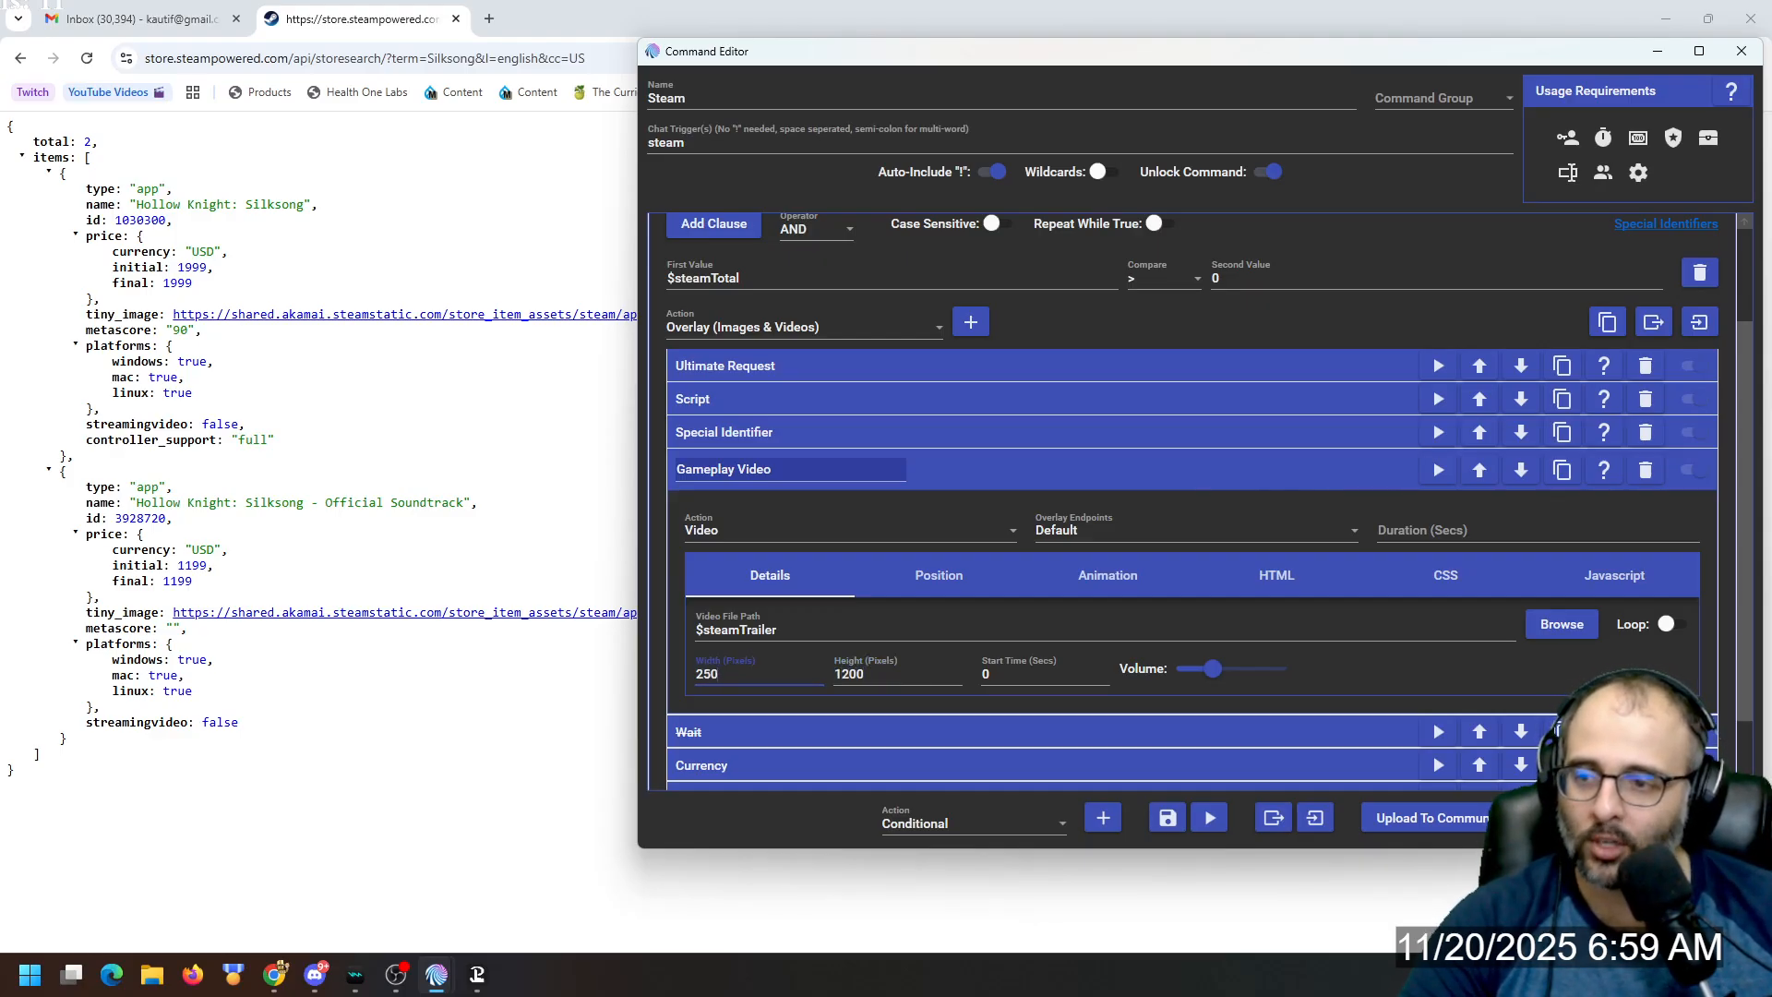
{"action": "key", "text": "Tab"}
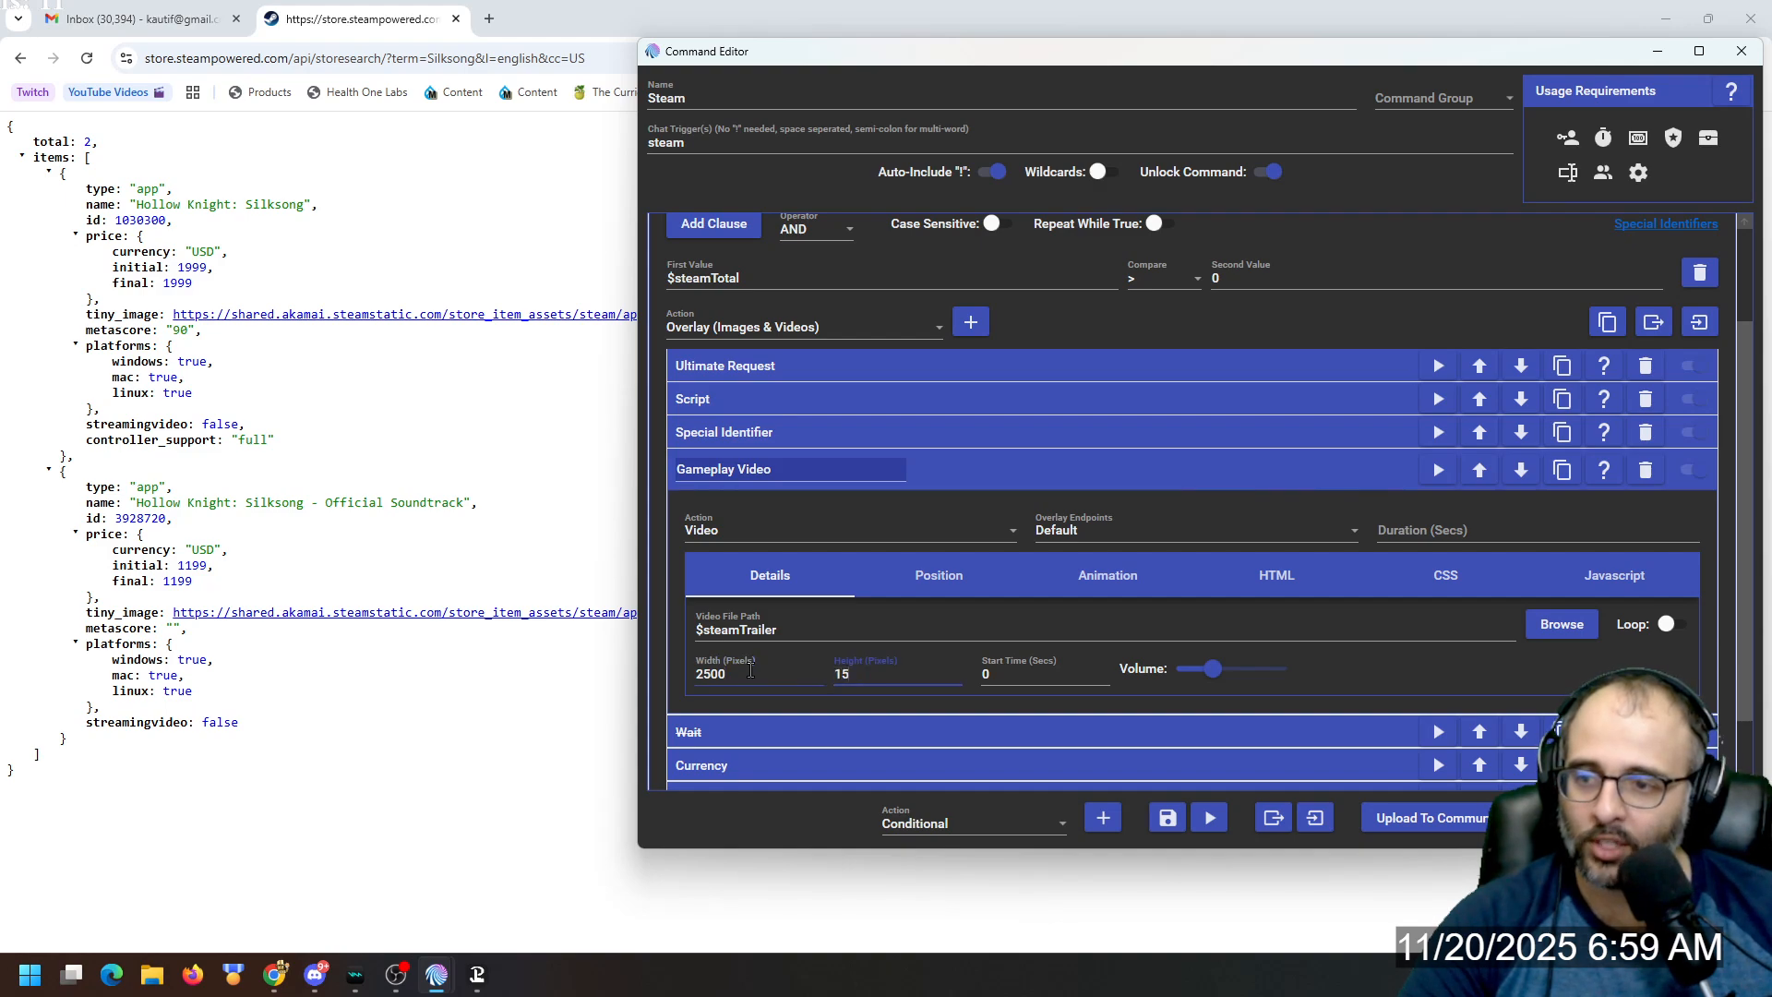
{"action": "left_click", "coordinate": [1629, 642]}
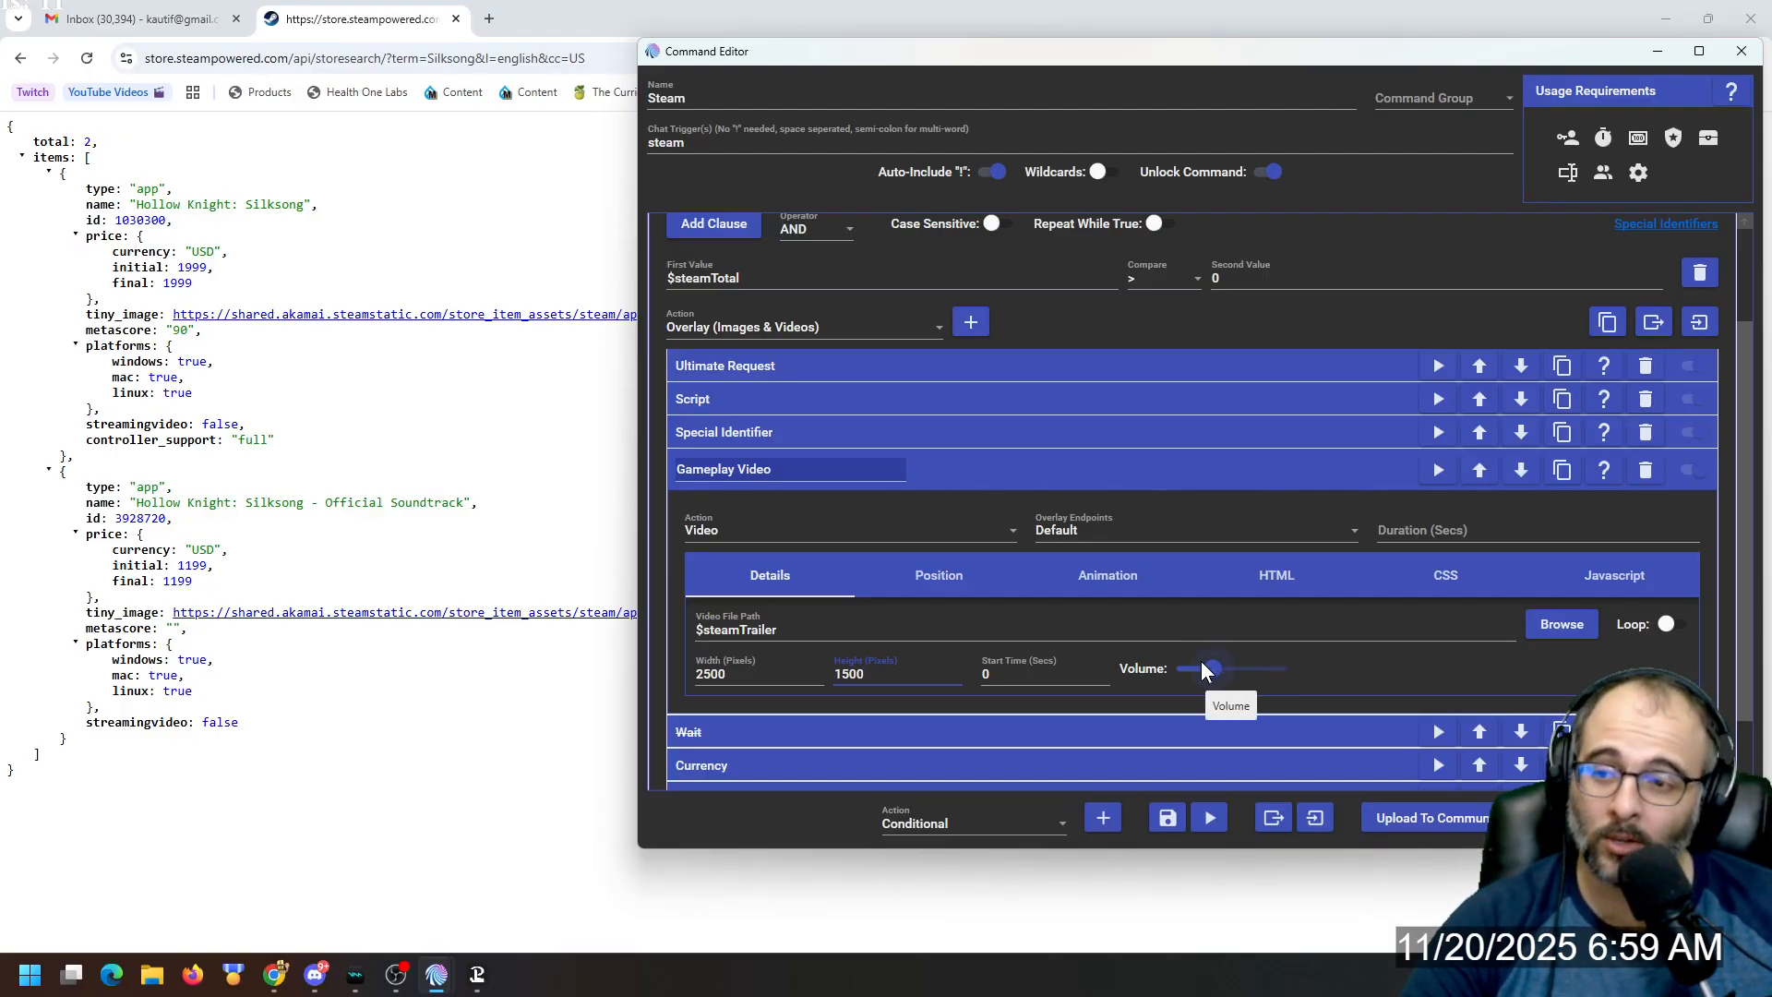
Try the Pixel and Percentage screen position modes for Gameplay Video, return it to Simple, and collapse the action.
{"action": "left_click", "coordinate": [950, 577]}
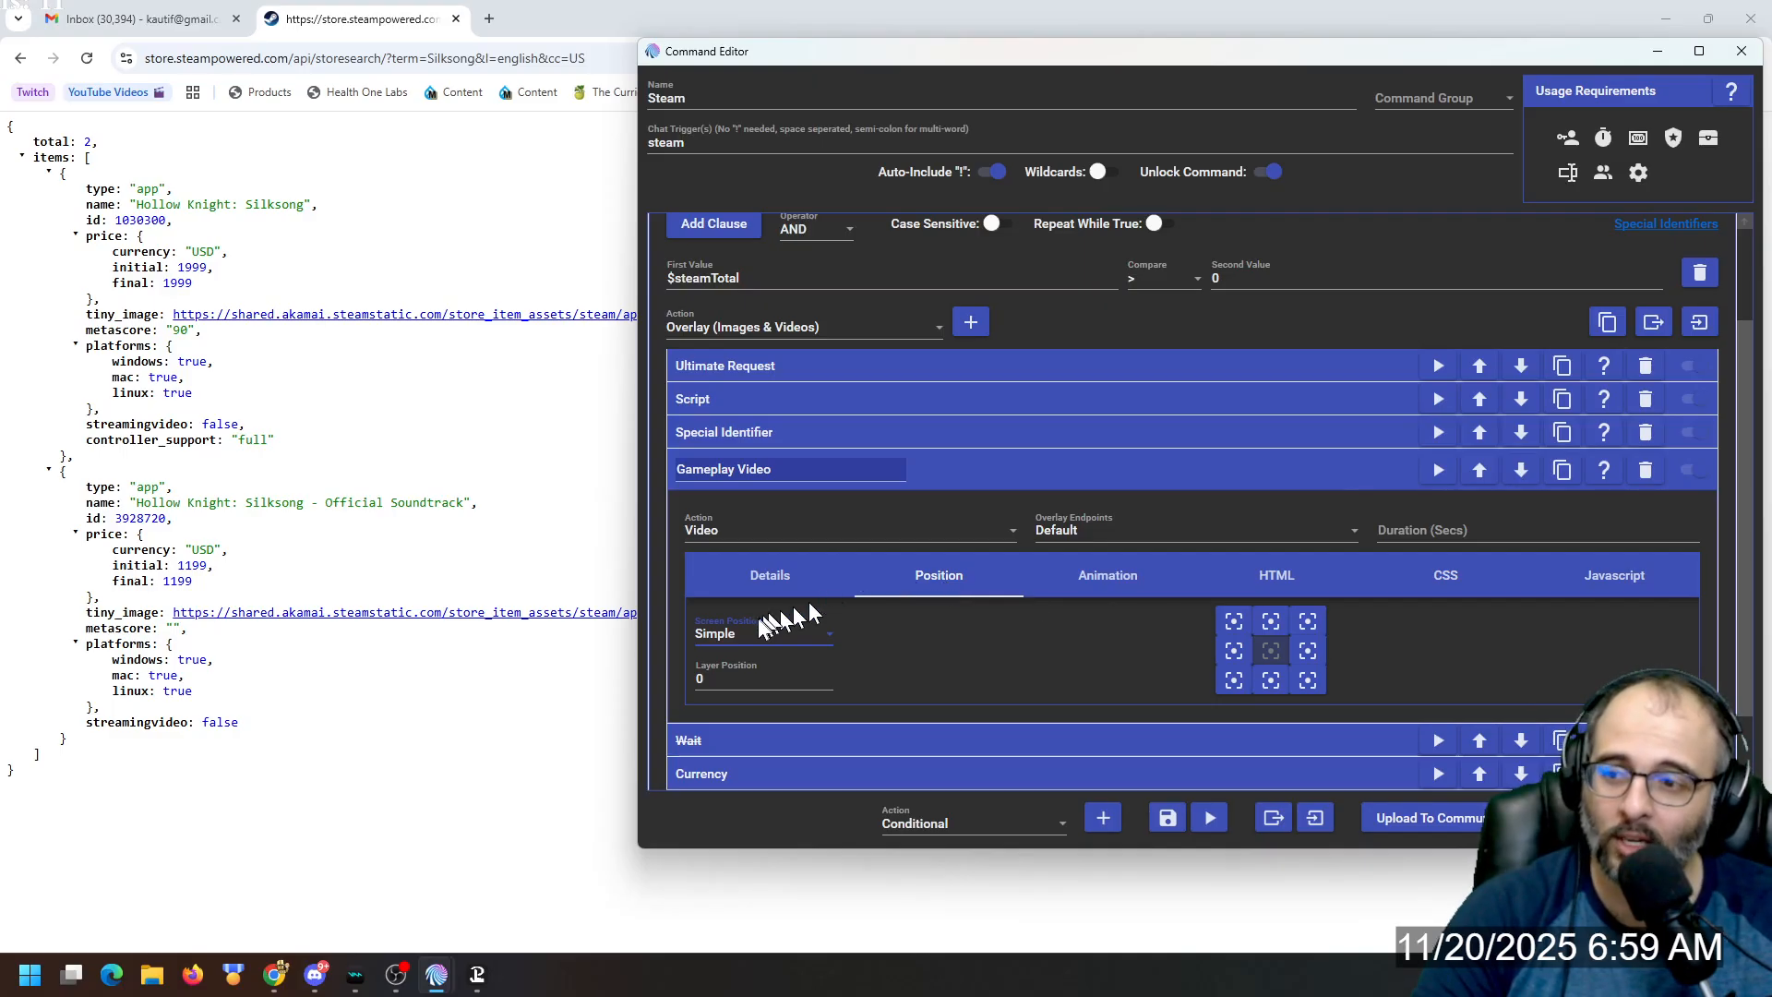
{"action": "left_click", "coordinate": [755, 637]}
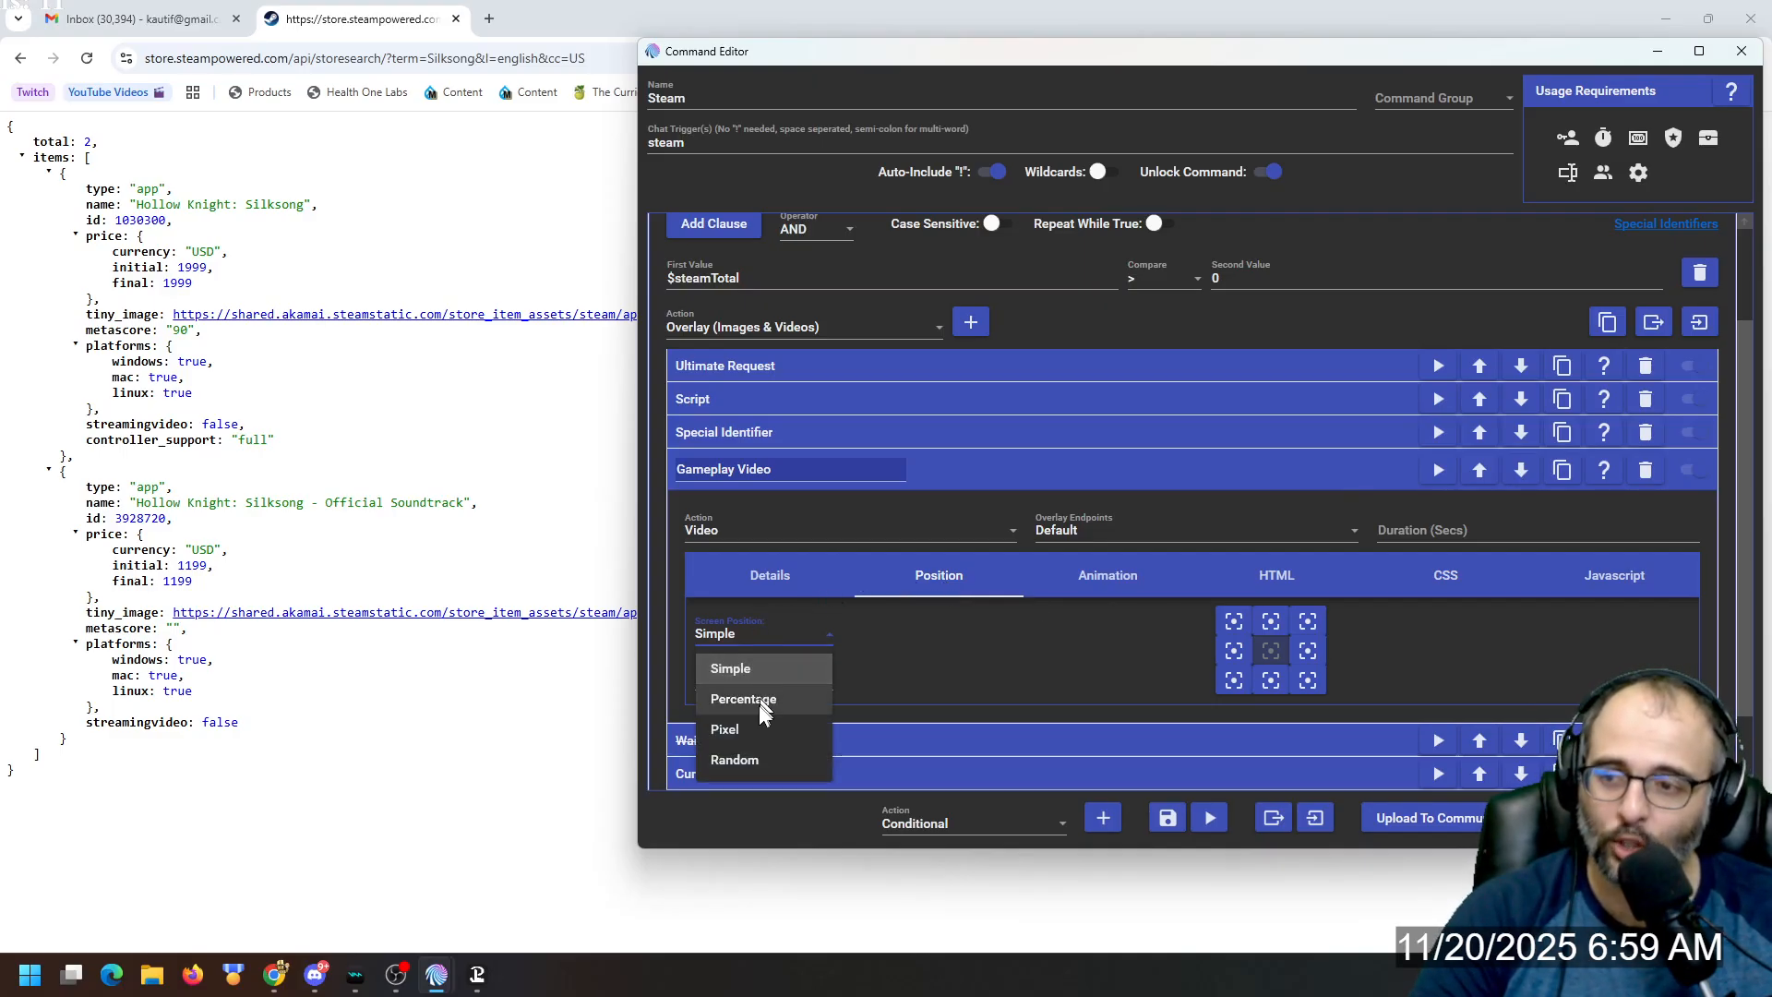
{"action": "left_click", "coordinate": [762, 728]}
{"action": "left_click", "coordinate": [1130, 668]}
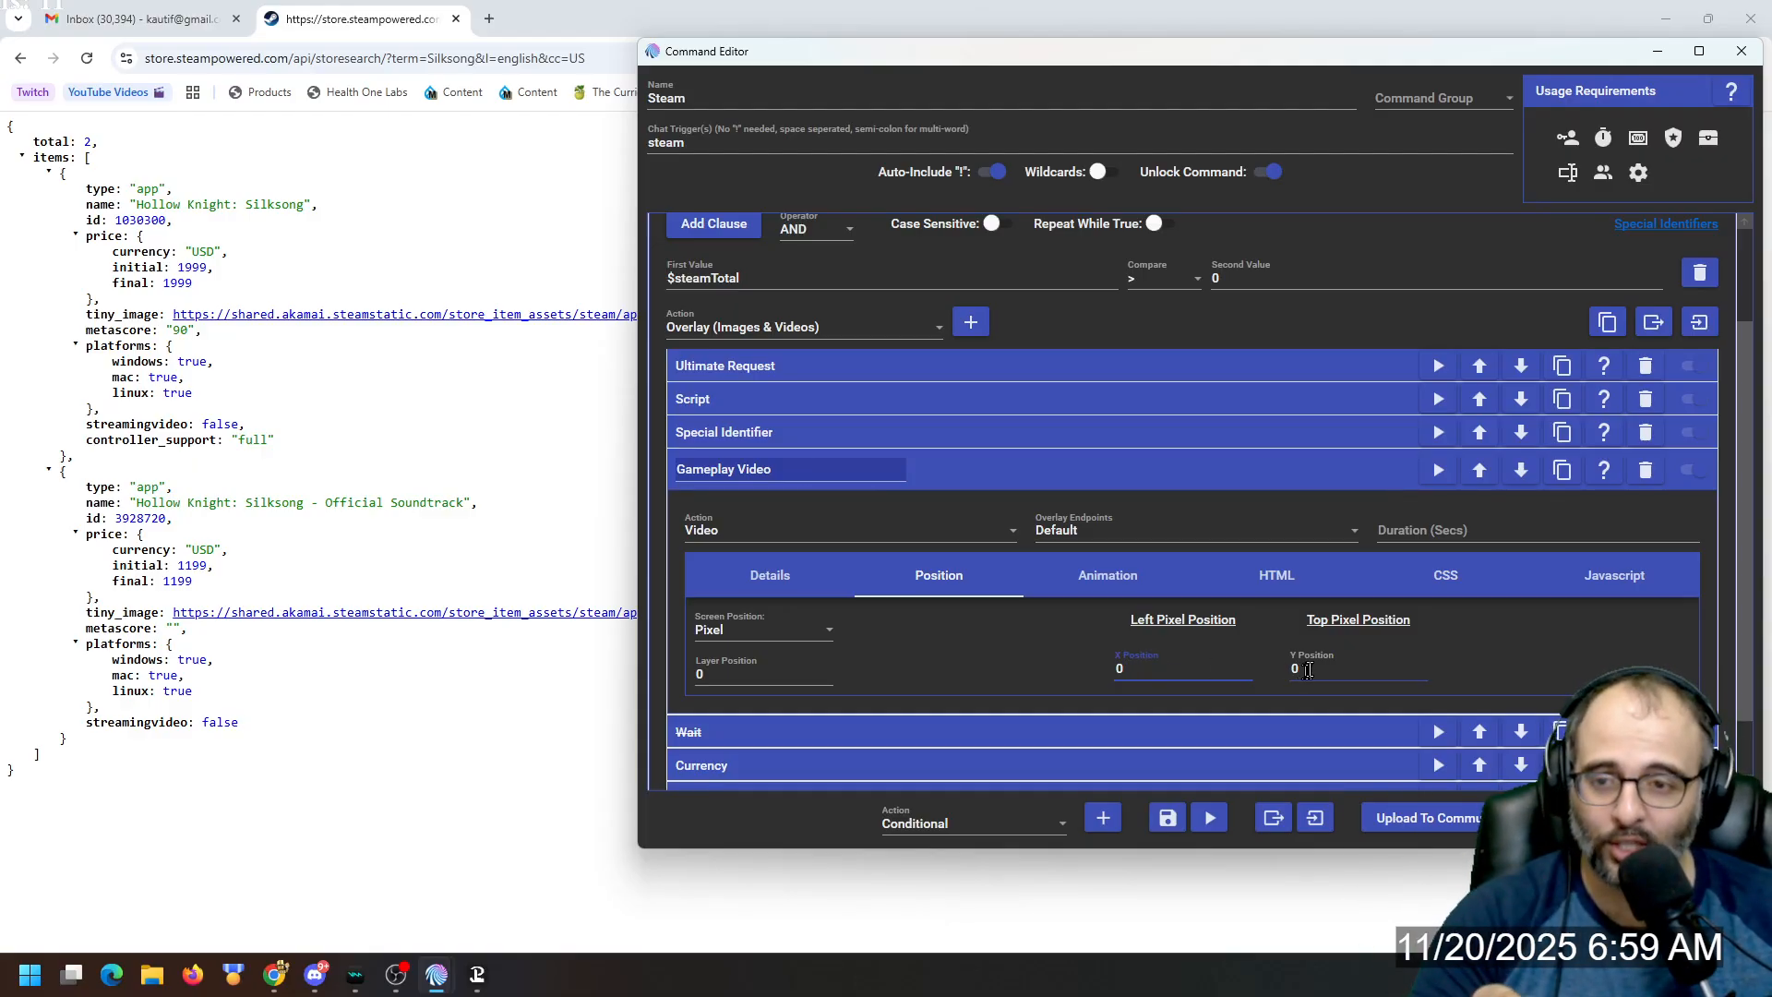
{"action": "left_click", "coordinate": [772, 627]}
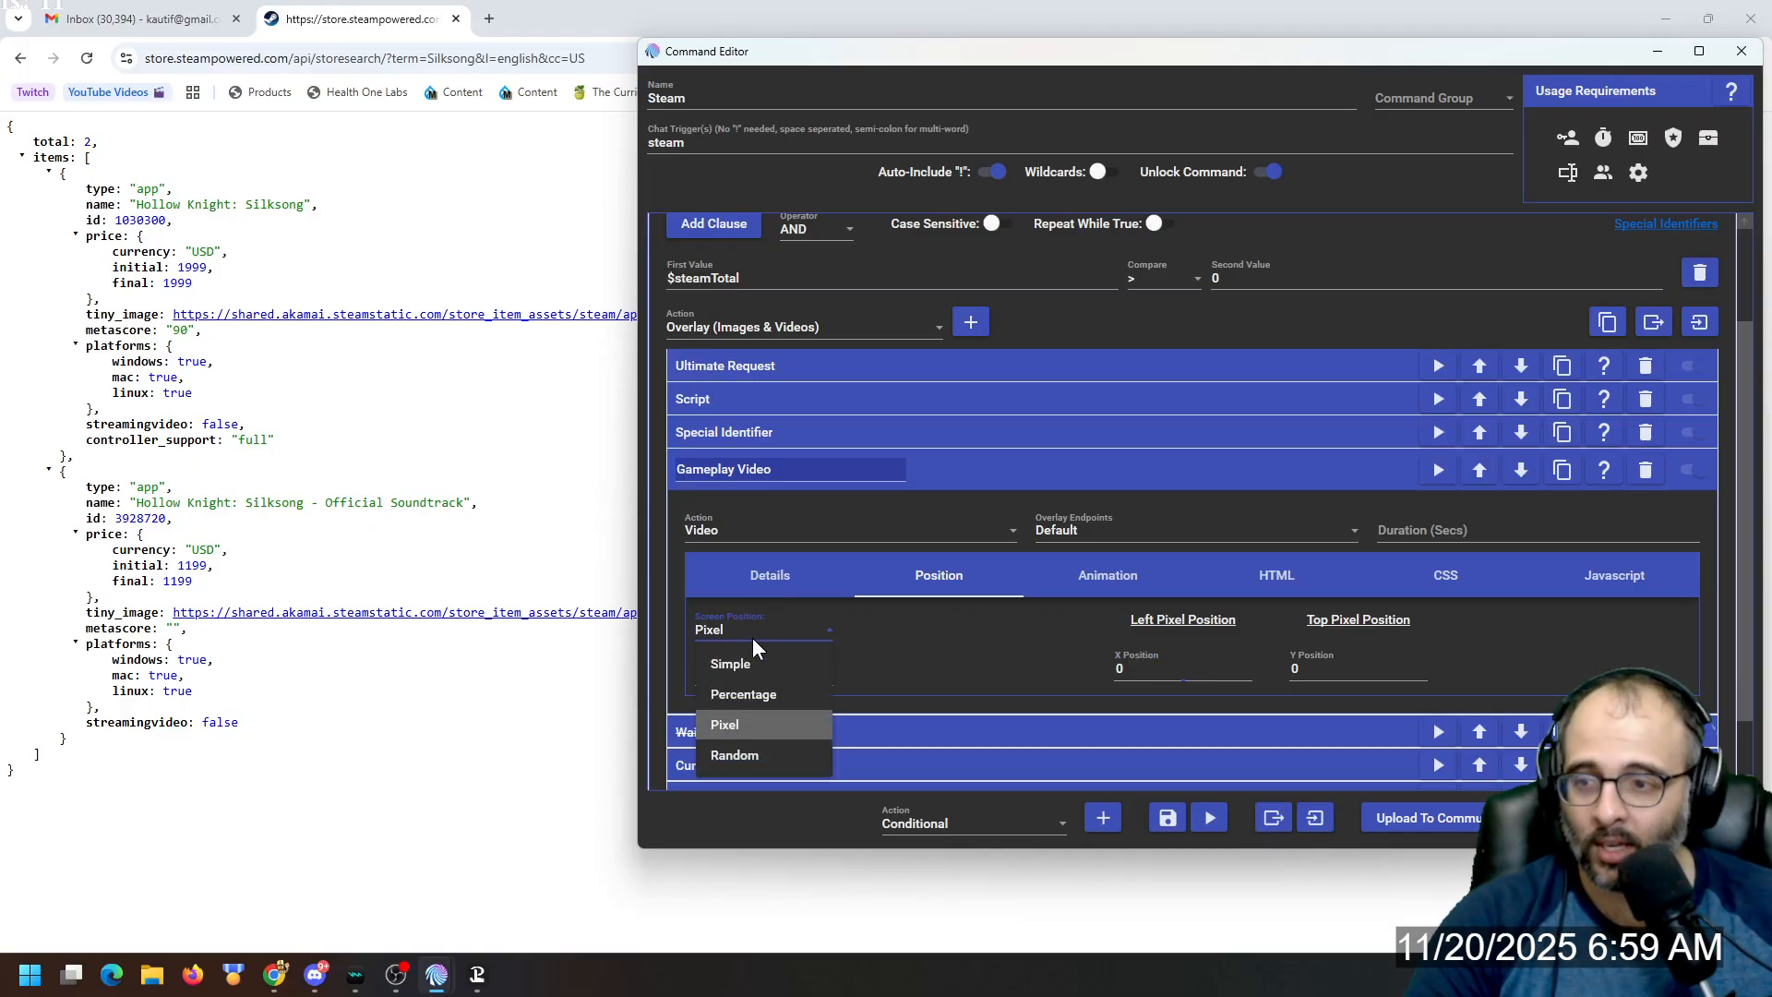
{"action": "left_click", "coordinate": [744, 694]}
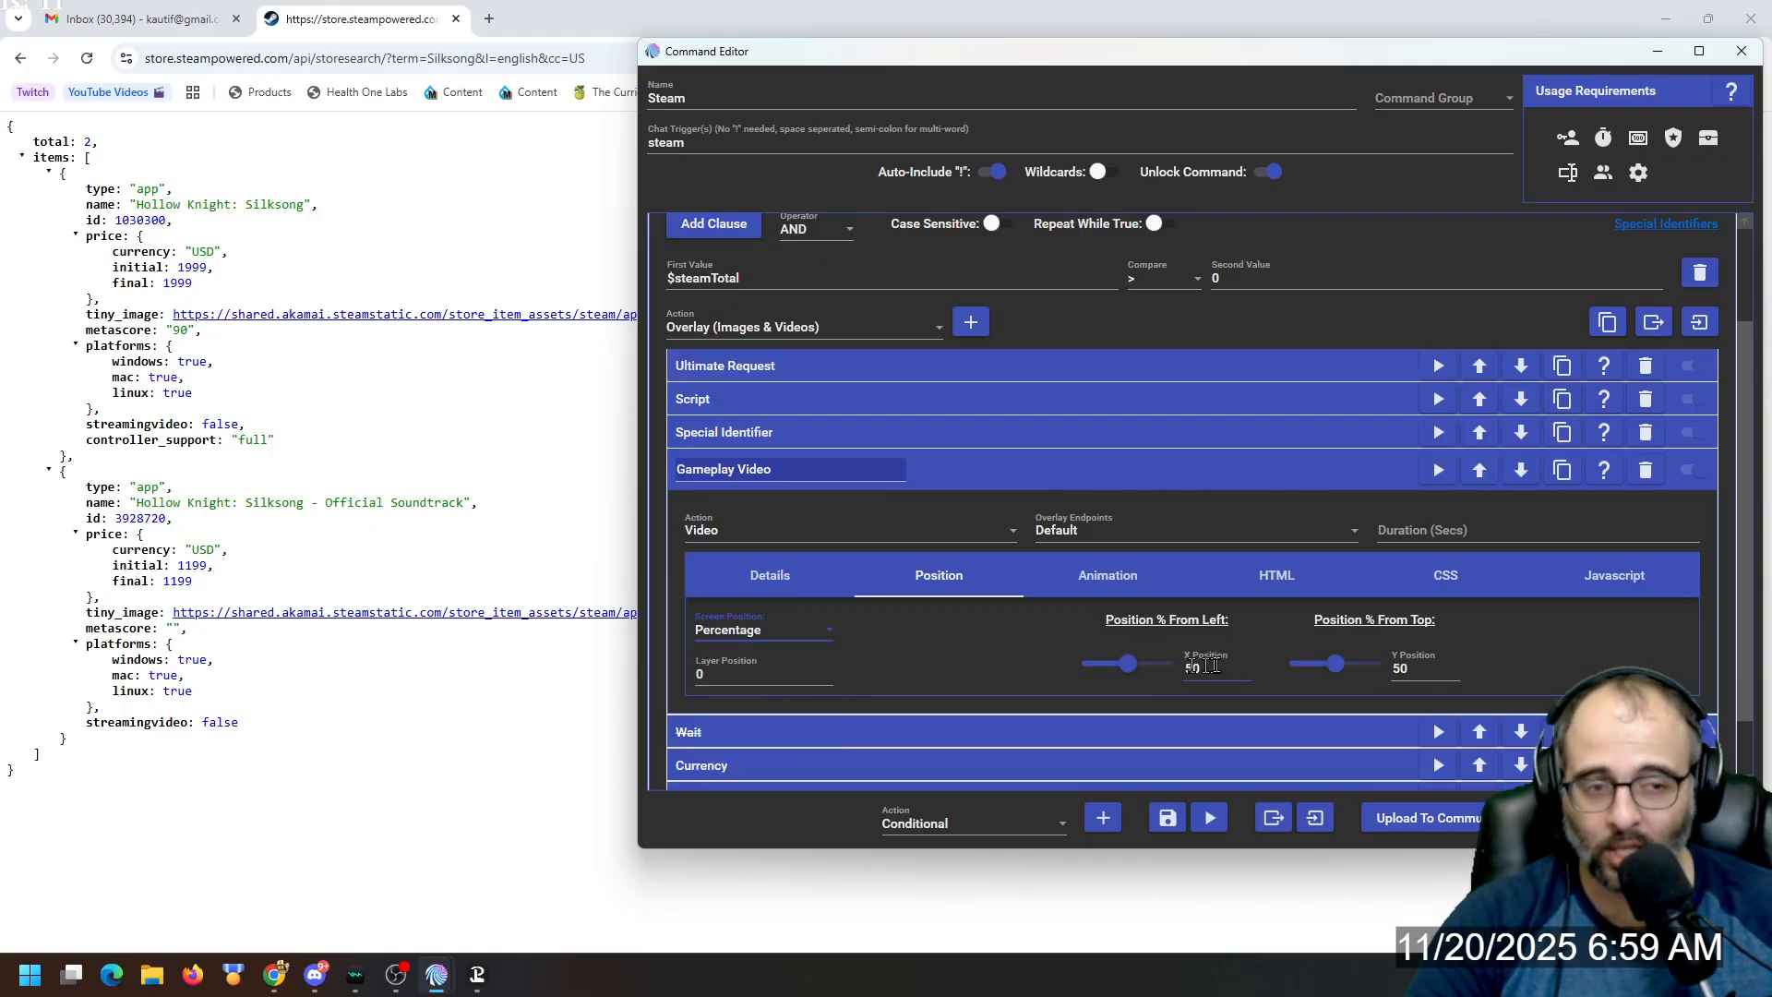
{"action": "left_click", "coordinate": [766, 629]}
{"action": "left_click", "coordinate": [773, 666]}
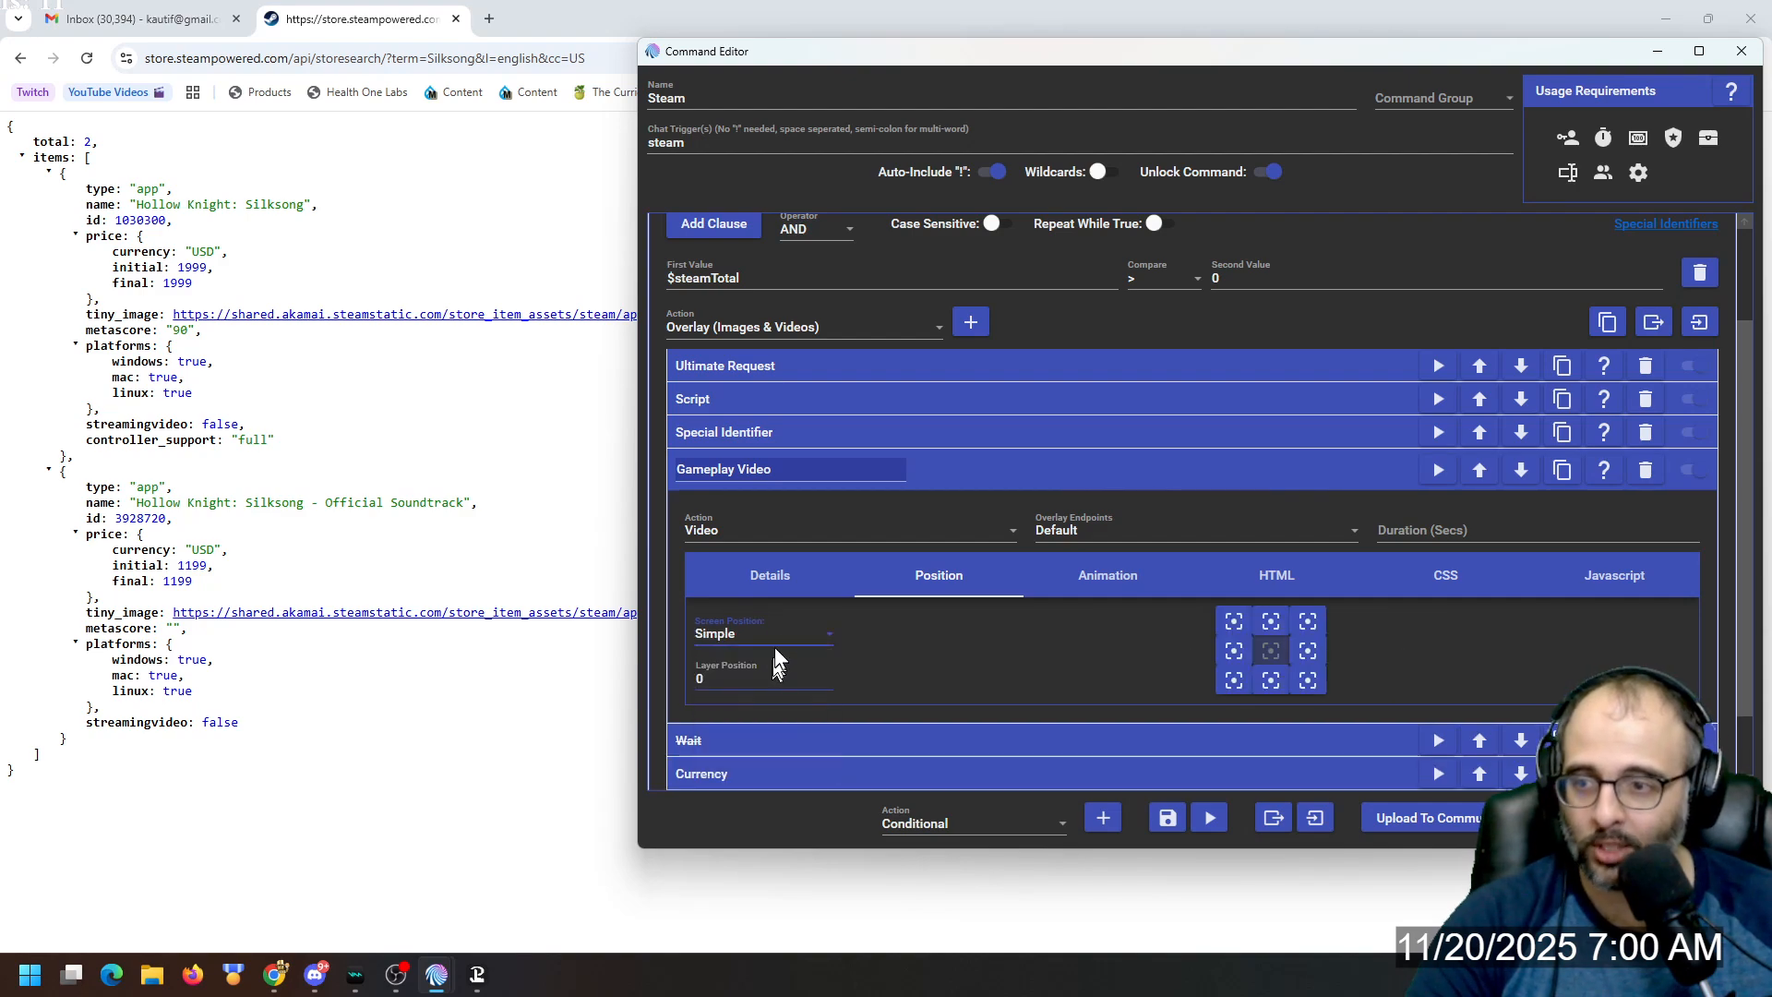
{"action": "left_click", "coordinate": [772, 577]}
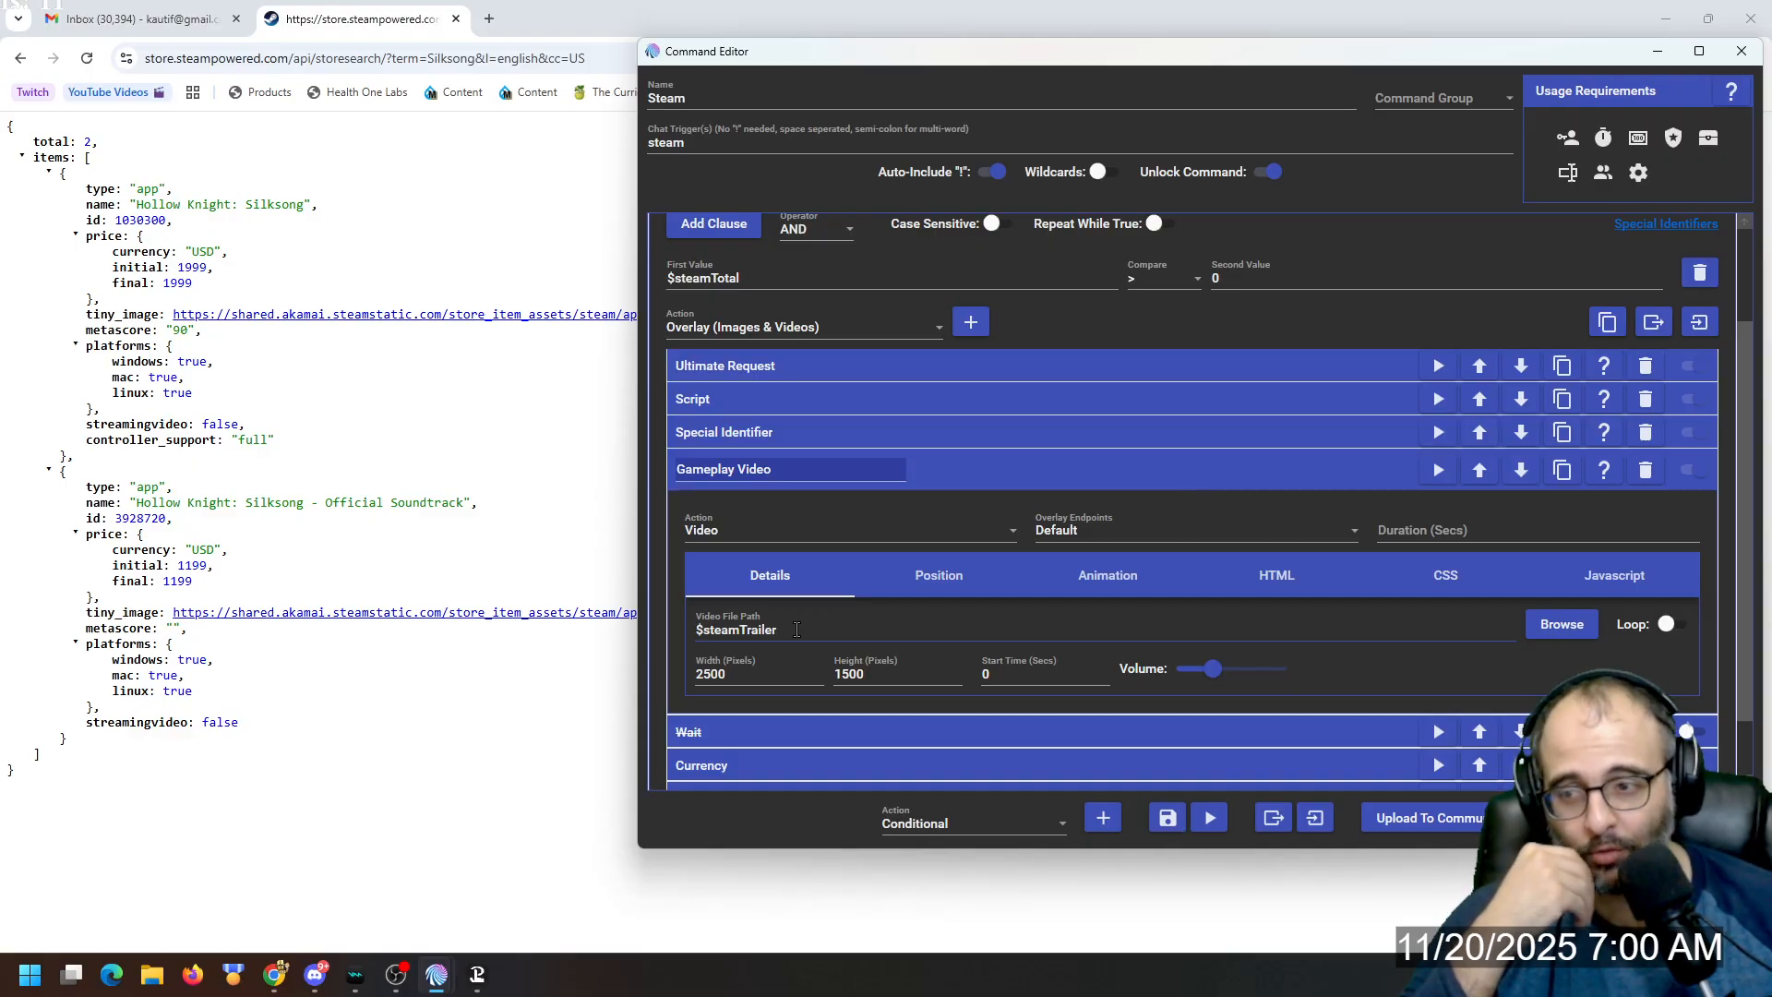
{"action": "left_click", "coordinate": [914, 470]}
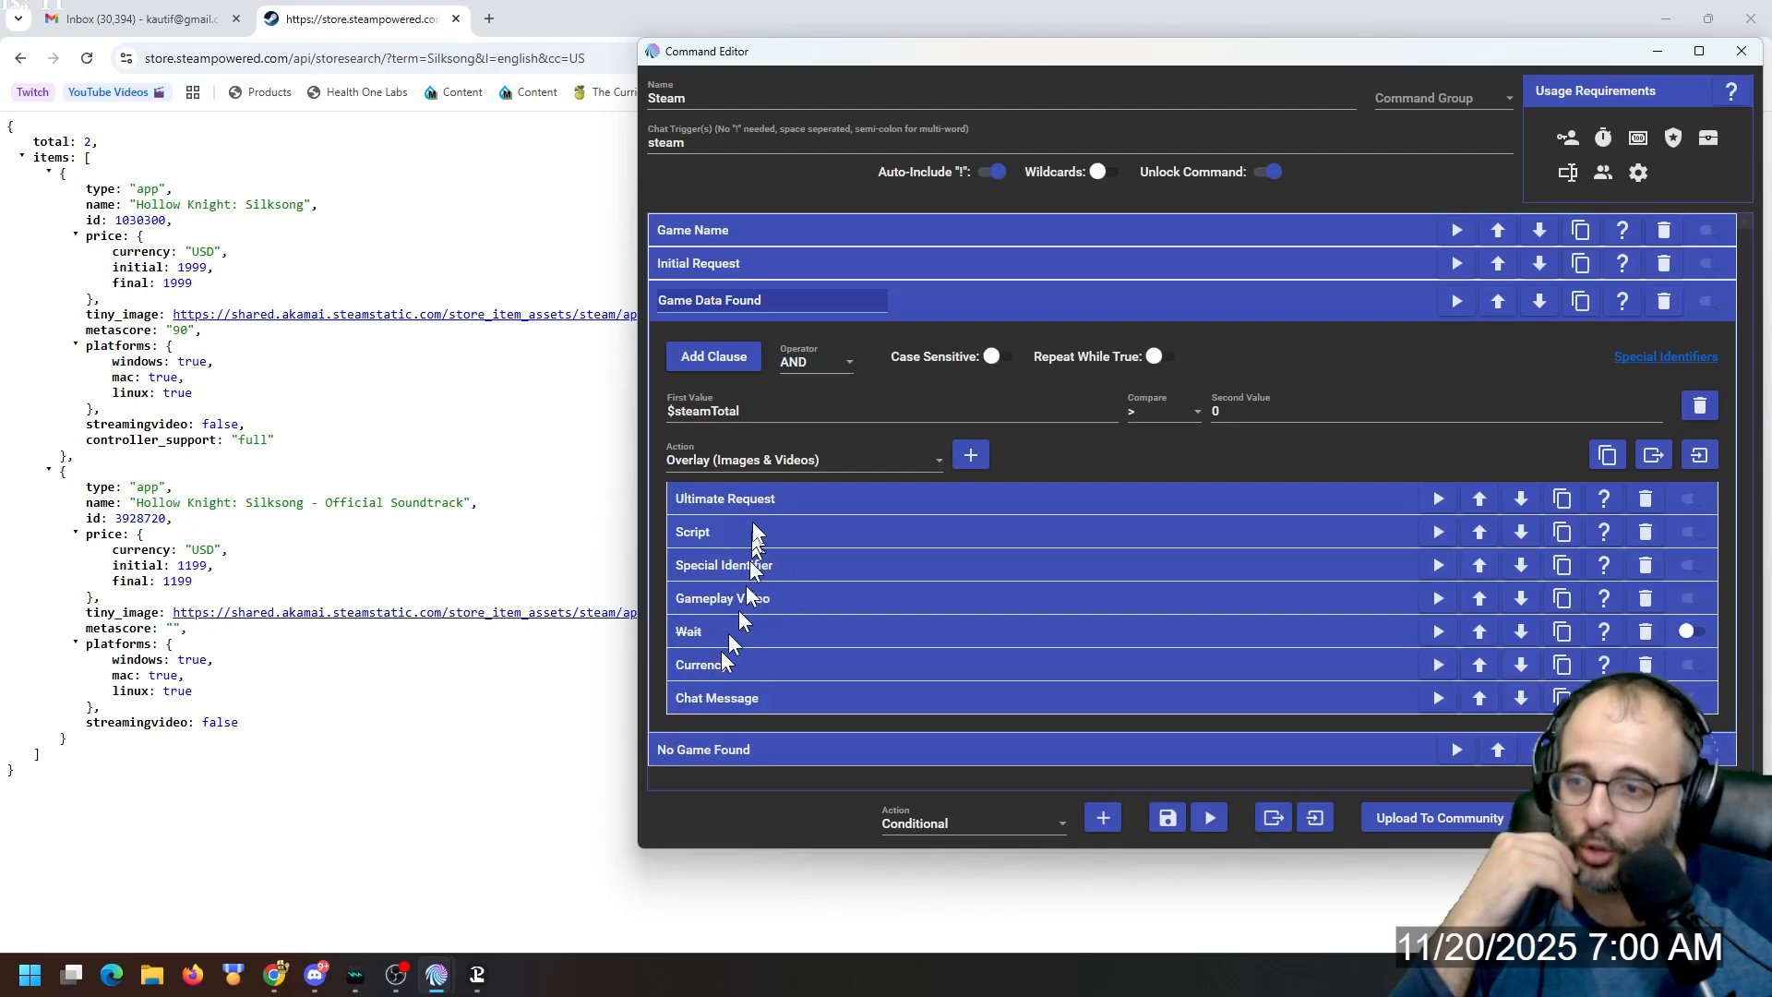
Change the inner action type of Game Data Found from Overlay back to Script.
{"action": "left_click", "coordinate": [729, 462]}
{"action": "scroll", "coordinate": [791, 549], "scroll_direction": "down", "scroll_amount": 2}
{"action": "left_click", "coordinate": [749, 645]}
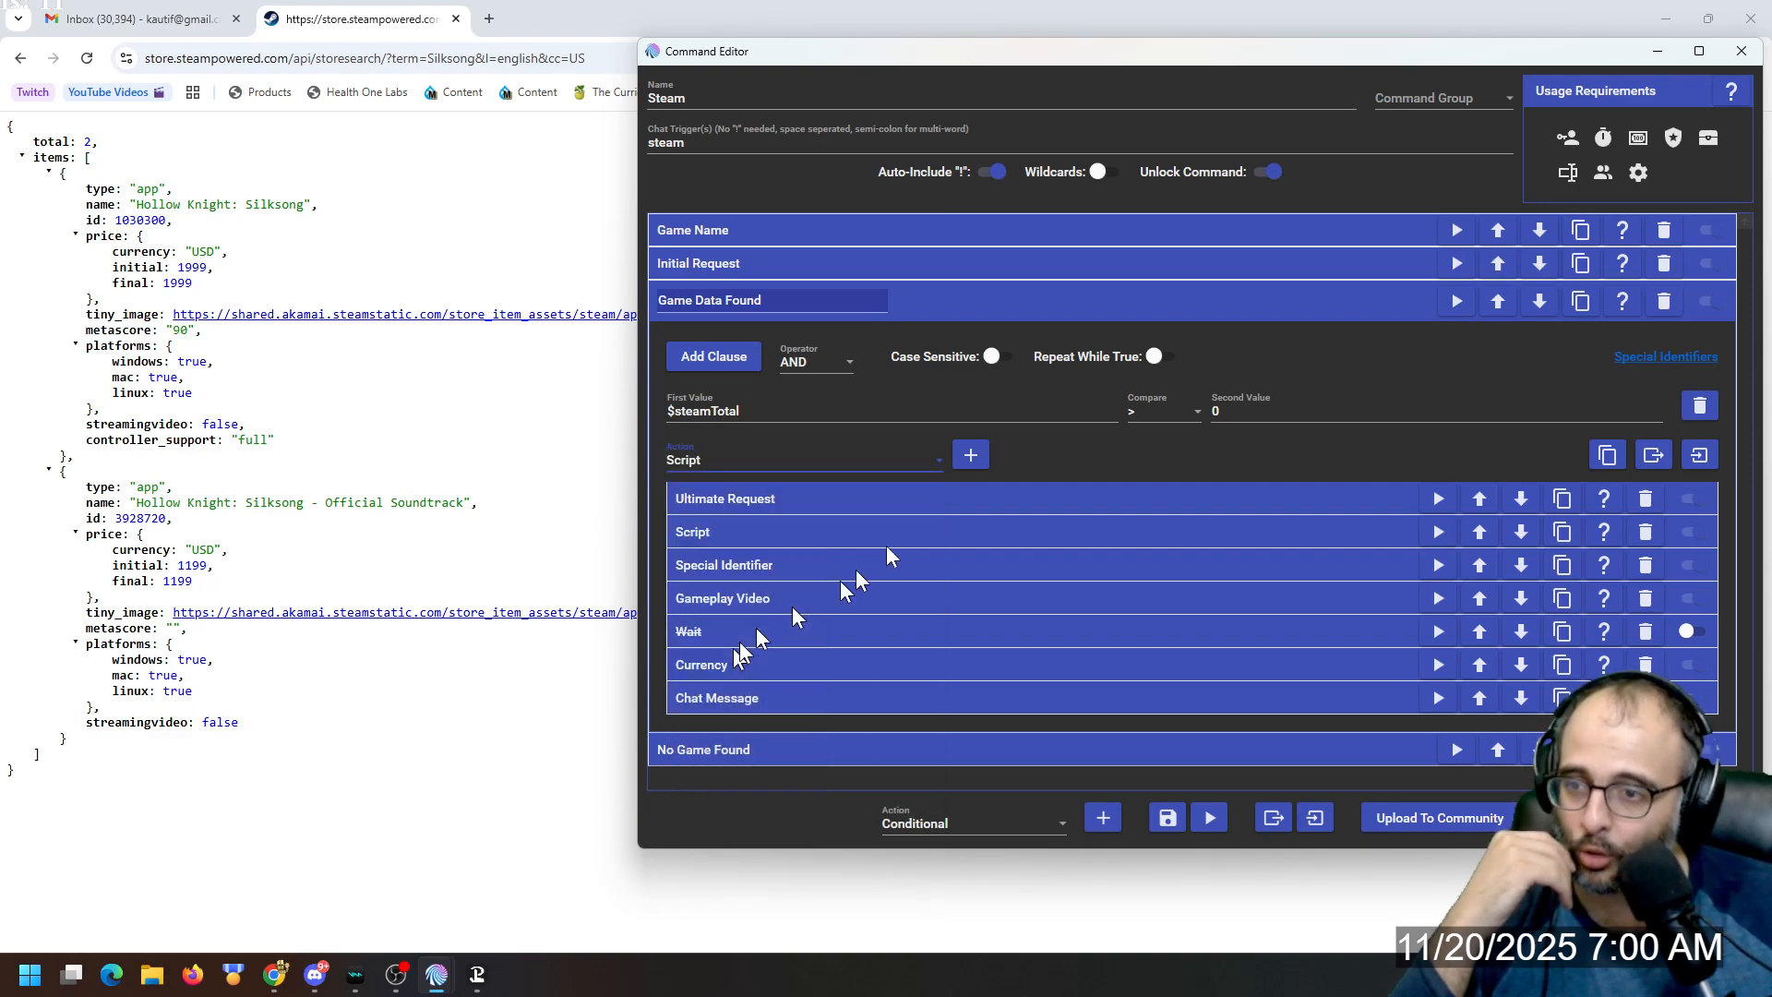
Expand the Currency action to examine its formatUSD JavaScript for $steamPrice and its result identifier, and collapse it.
{"action": "left_click", "coordinate": [790, 664]}
{"action": "scroll", "coordinate": [790, 645], "scroll_direction": "down", "scroll_amount": 1}
{"action": "scroll", "coordinate": [791, 609], "scroll_direction": "down", "scroll_amount": 3}
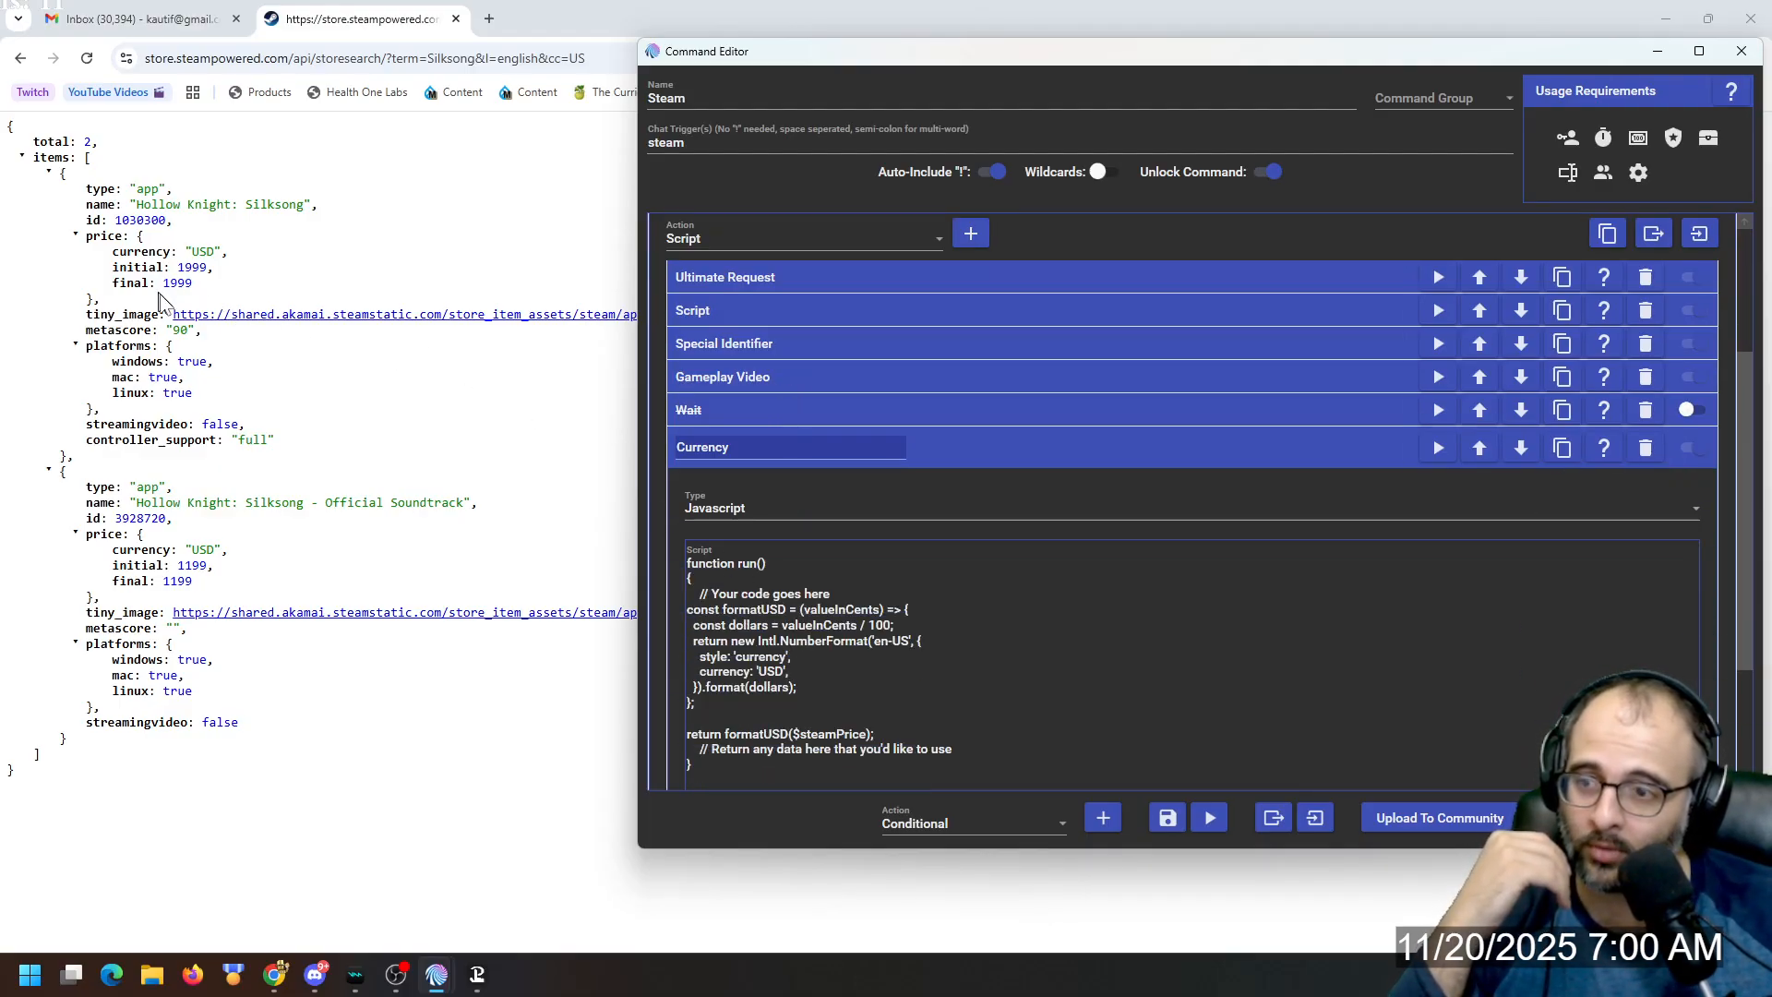
{"action": "scroll", "coordinate": [761, 650], "scroll_direction": "down", "scroll_amount": 2}
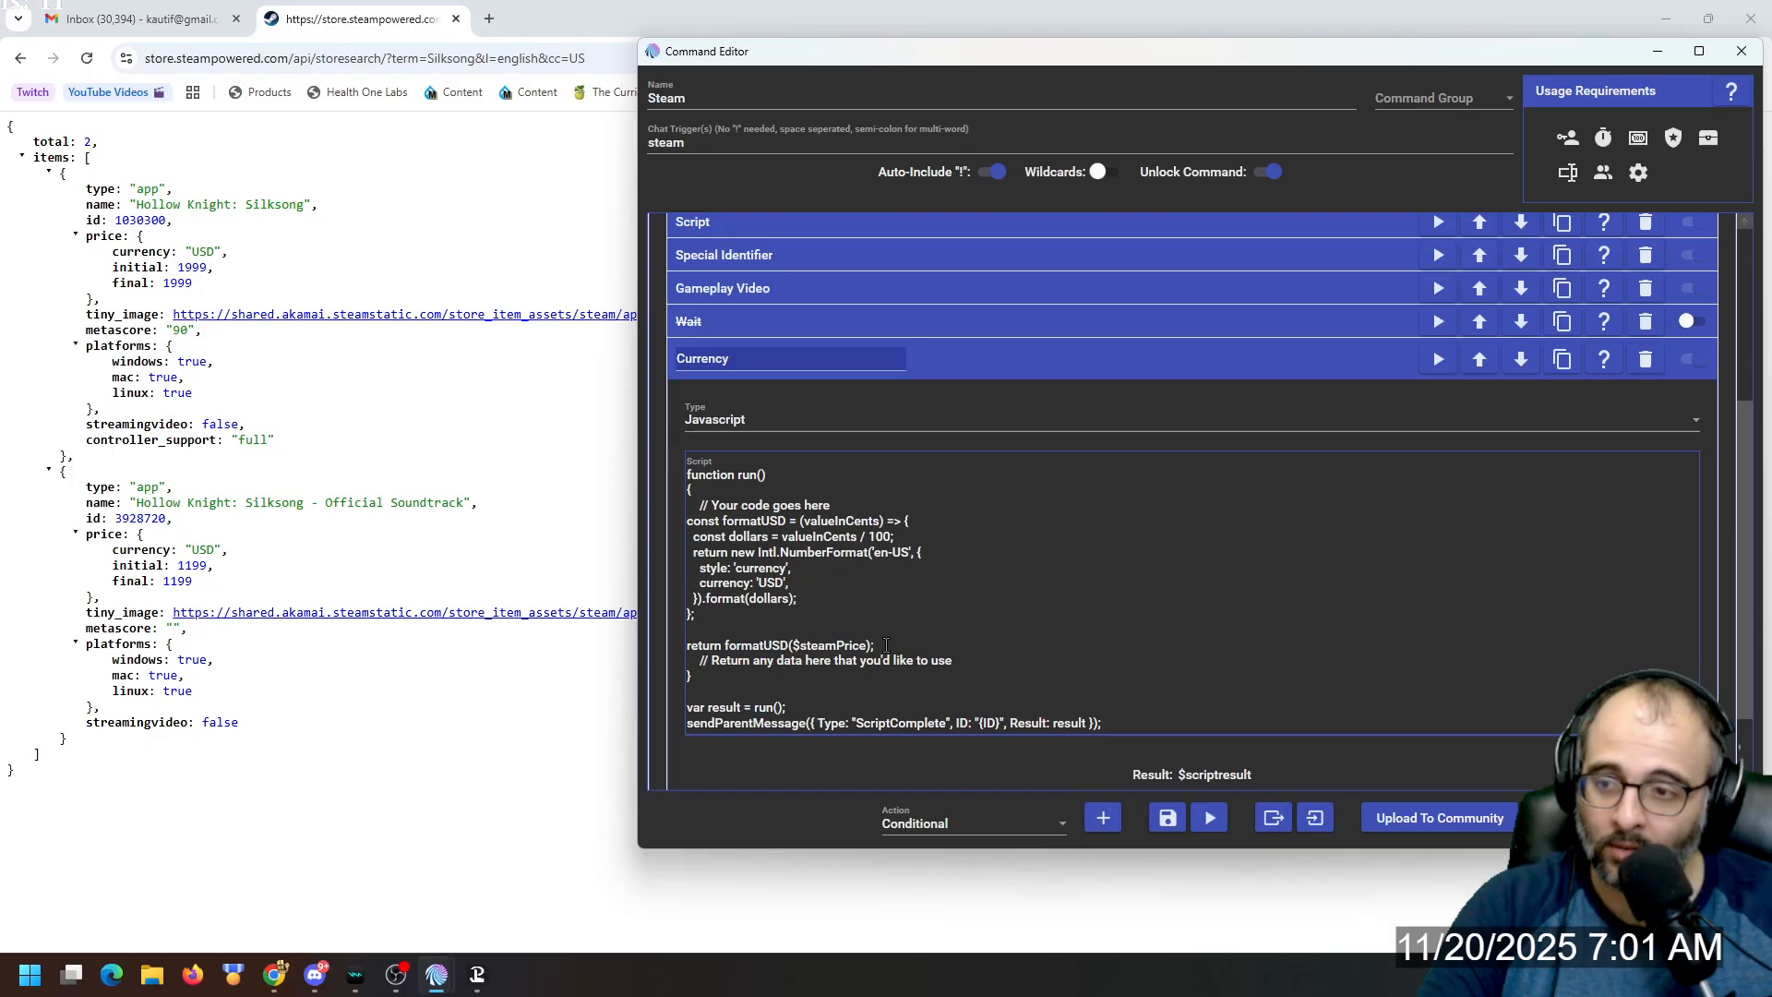
{"action": "scroll", "coordinate": [1167, 669], "scroll_direction": "down", "scroll_amount": 1}
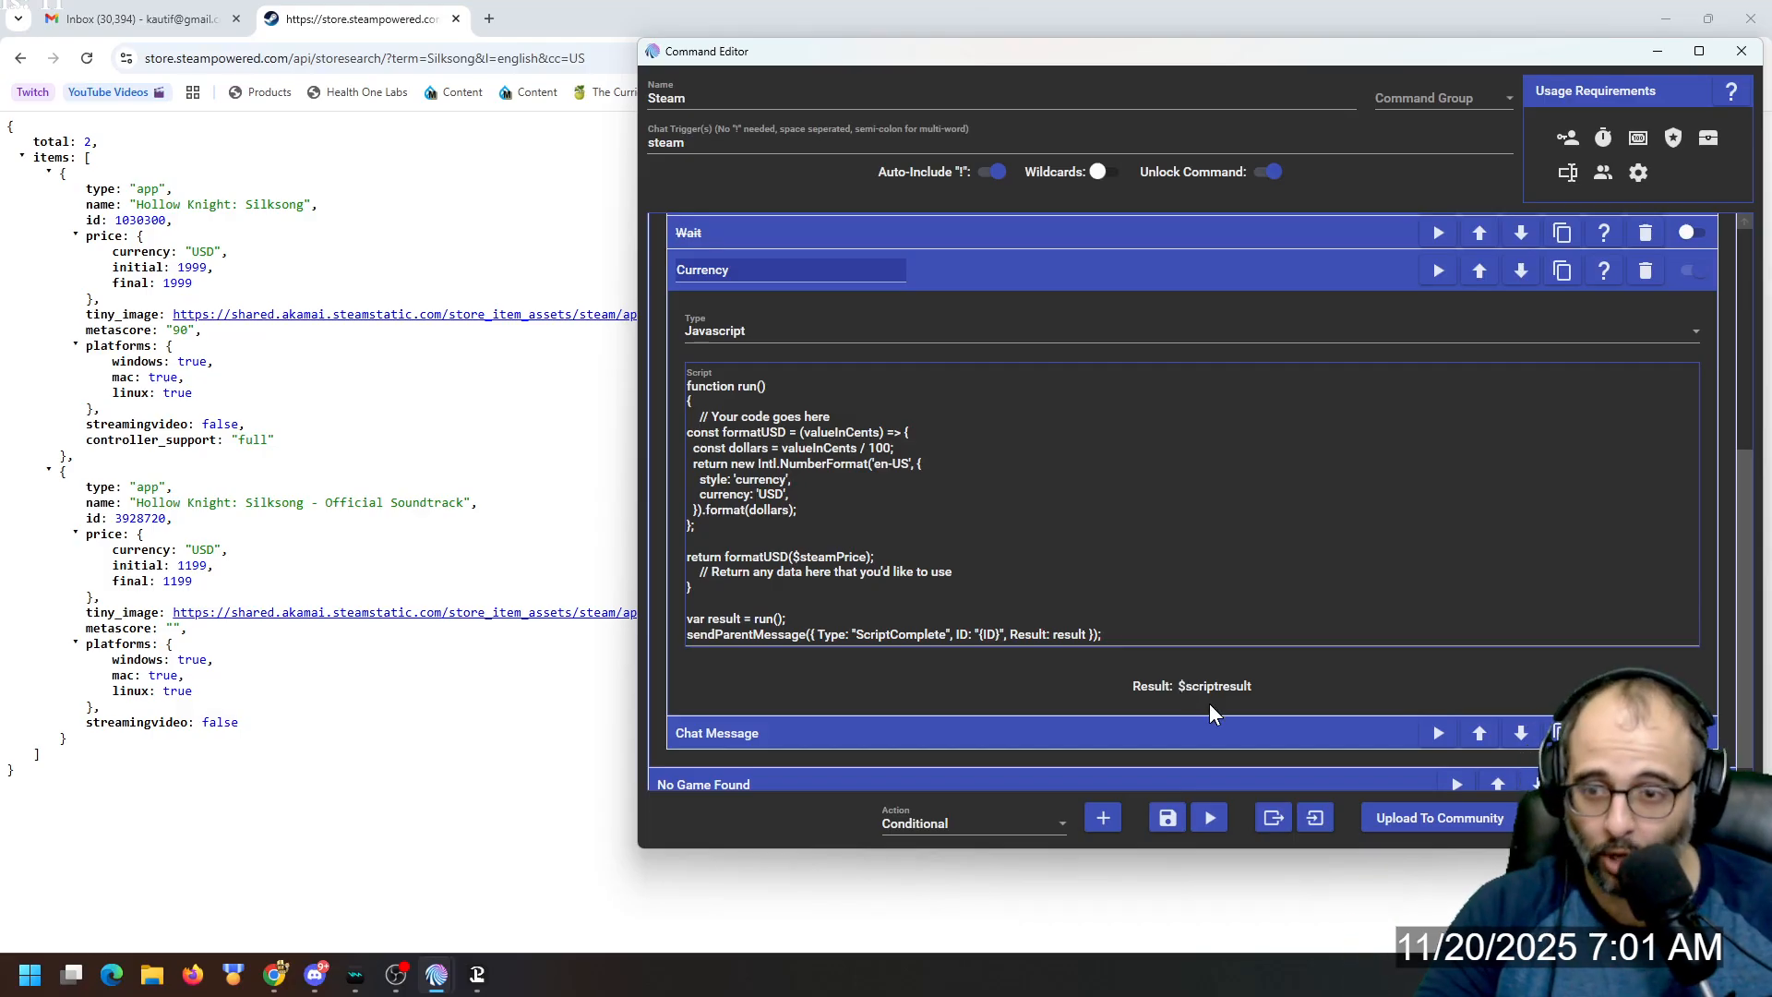
{"action": "left_click", "coordinate": [1043, 282]}
Expand the Chat Message action to examine its message text and highlight the $scriptresult identifier used for the price.
{"action": "left_click", "coordinate": [857, 699]}
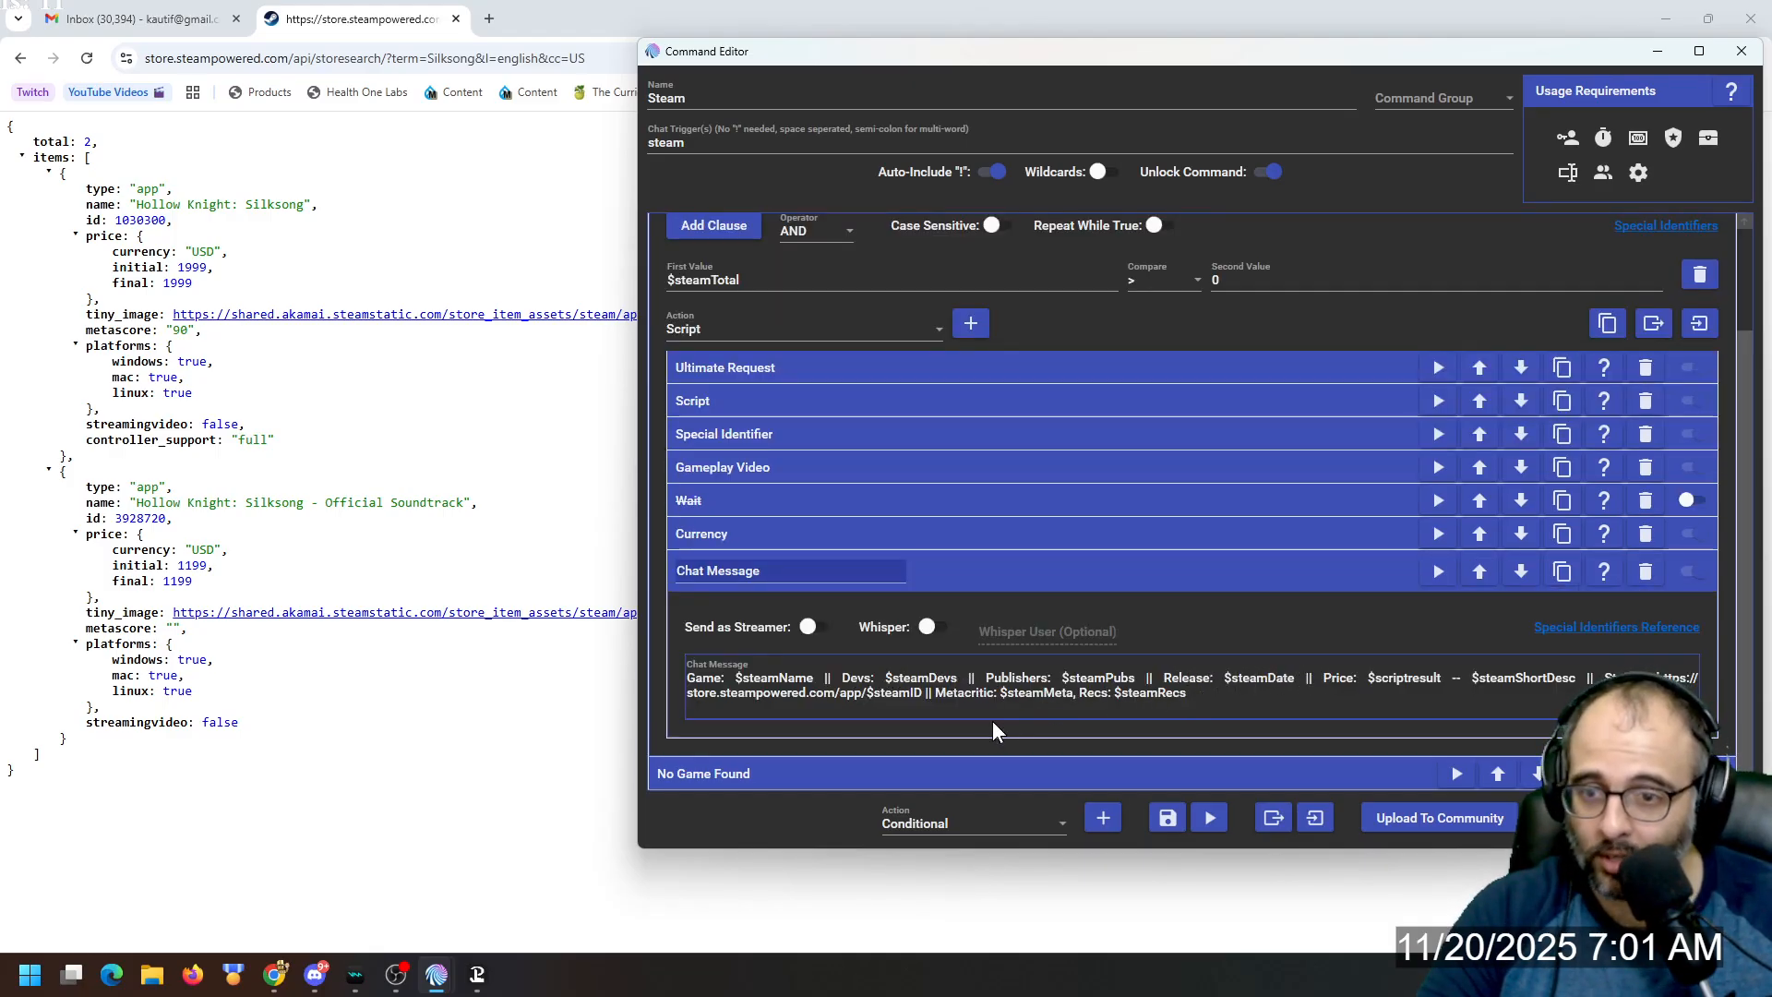
{"action": "double_click", "coordinate": [1412, 678]}
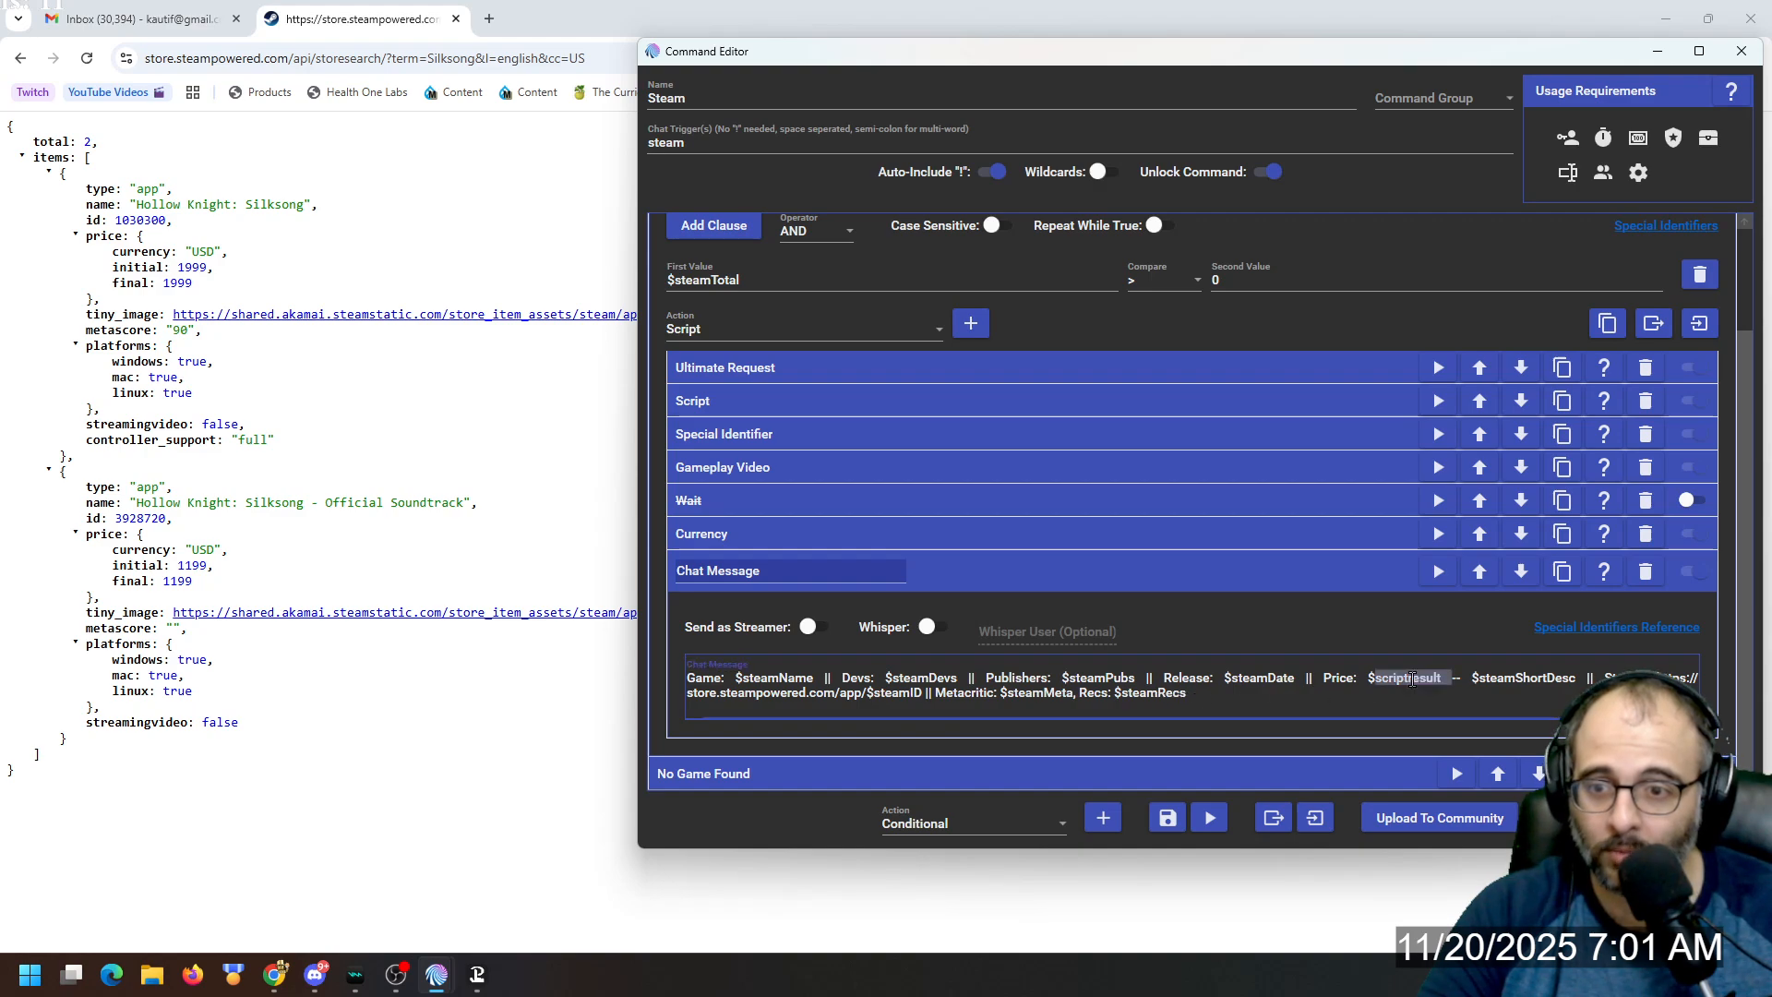
{"action": "left_click", "coordinate": [1412, 679]}
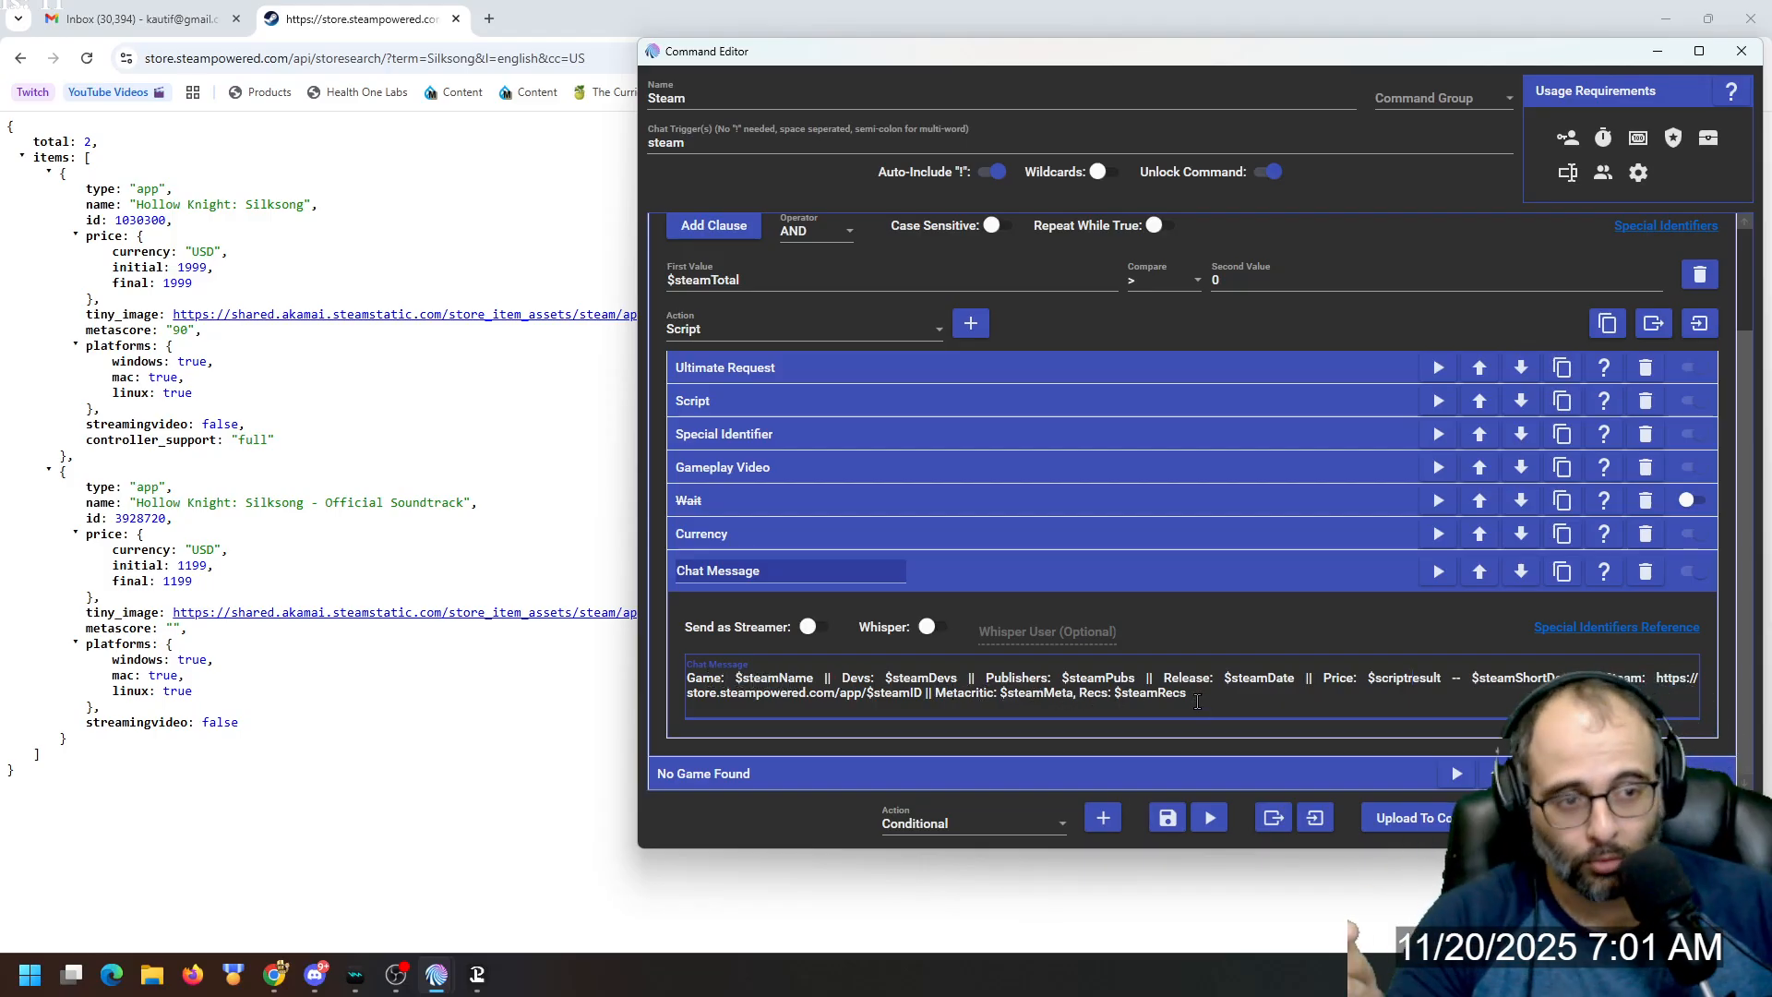
Collapse the Game Data Found action and save the Steam command.
{"action": "left_click_drag", "start_coordinate": [961, 53], "coordinate": [730, 63]}
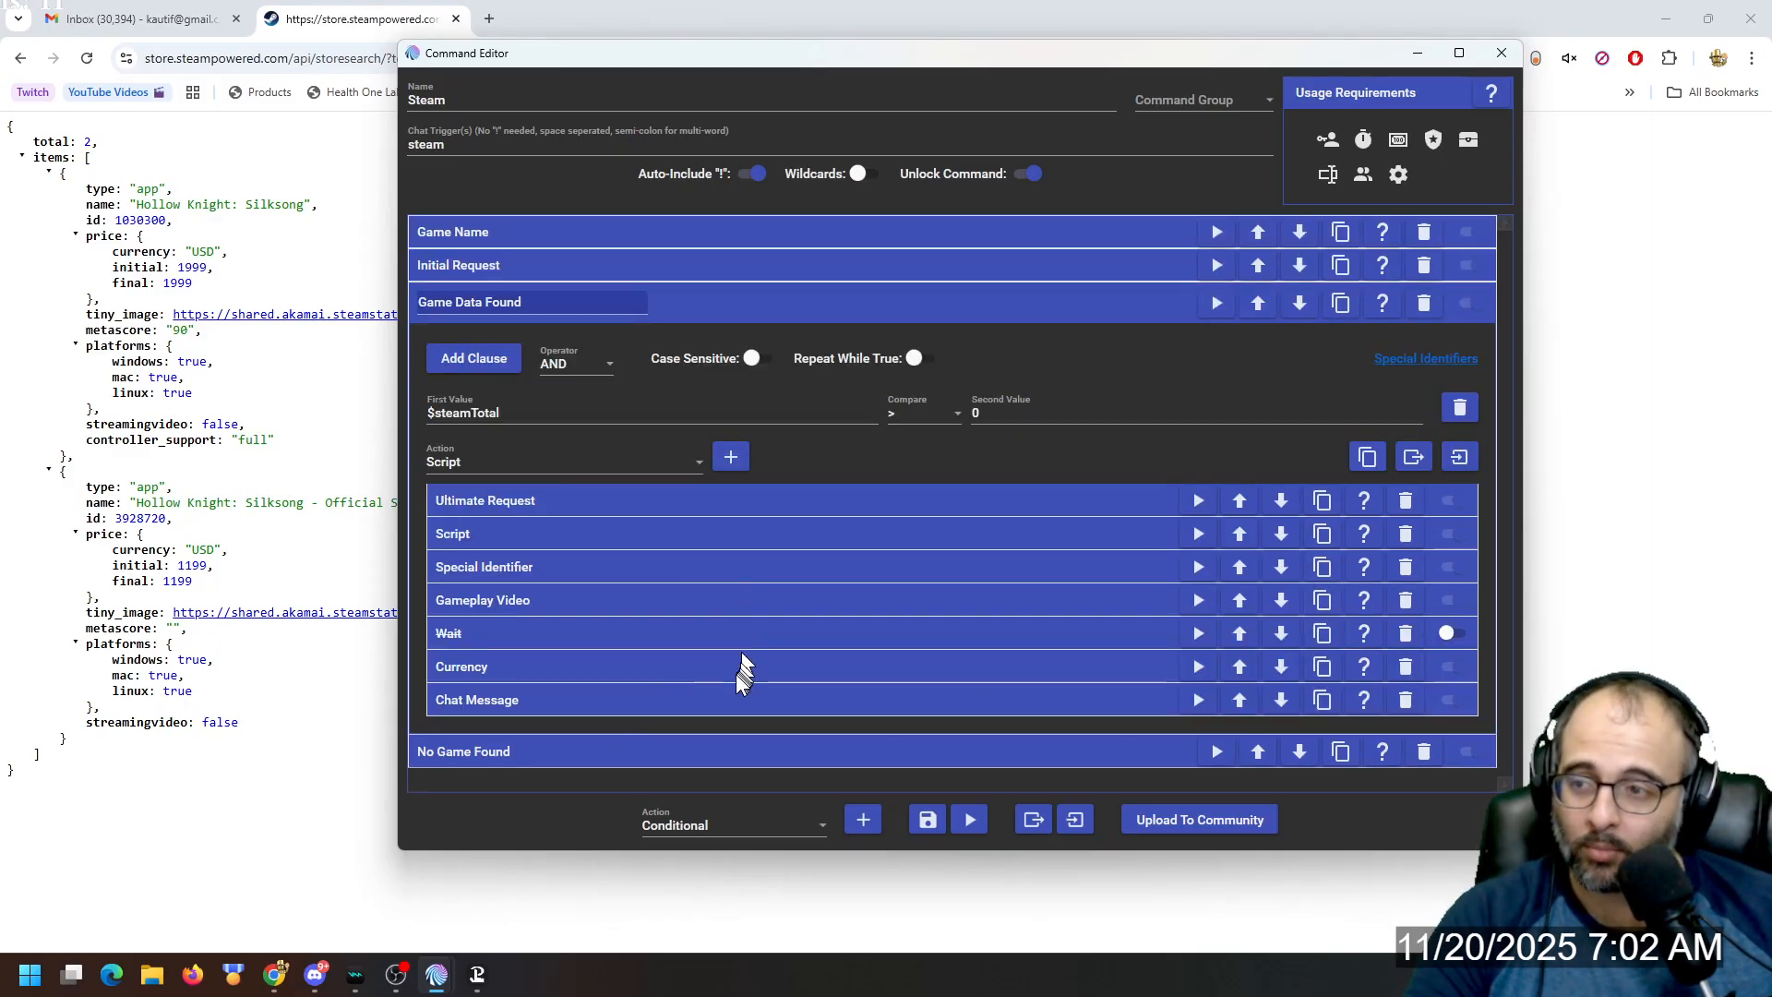
{"action": "left_click", "coordinate": [743, 304]}
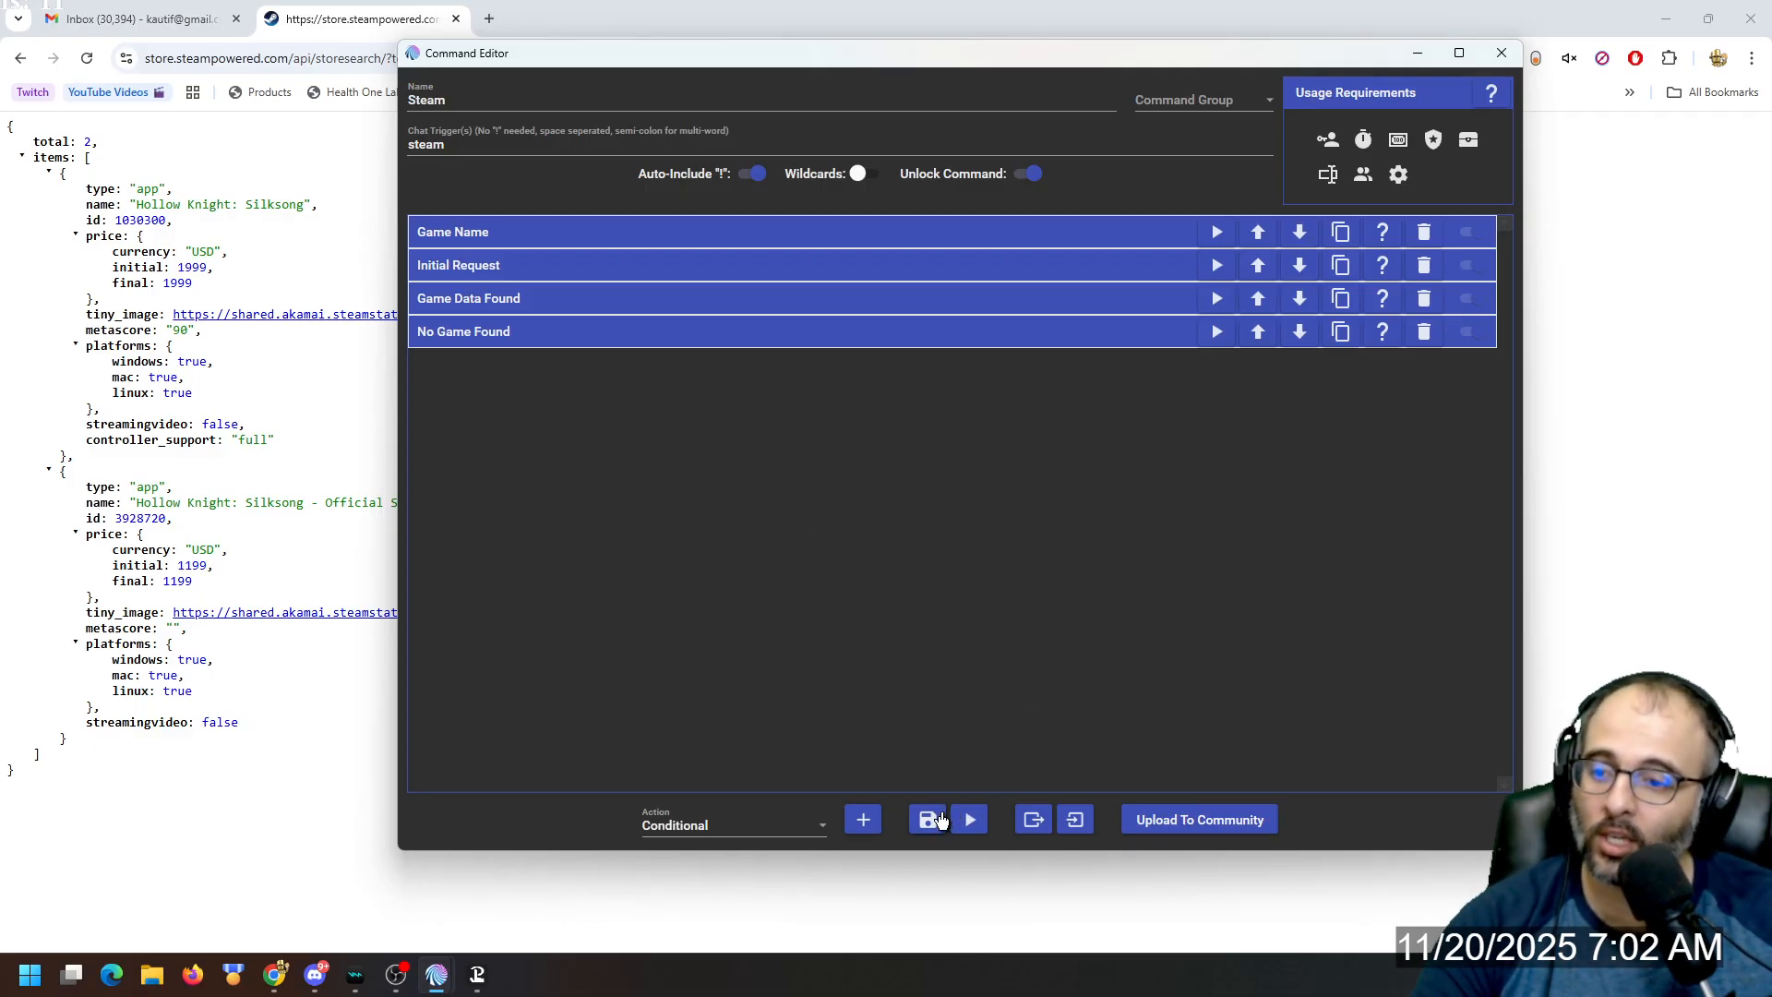
{"action": "left_click", "coordinate": [929, 819]}
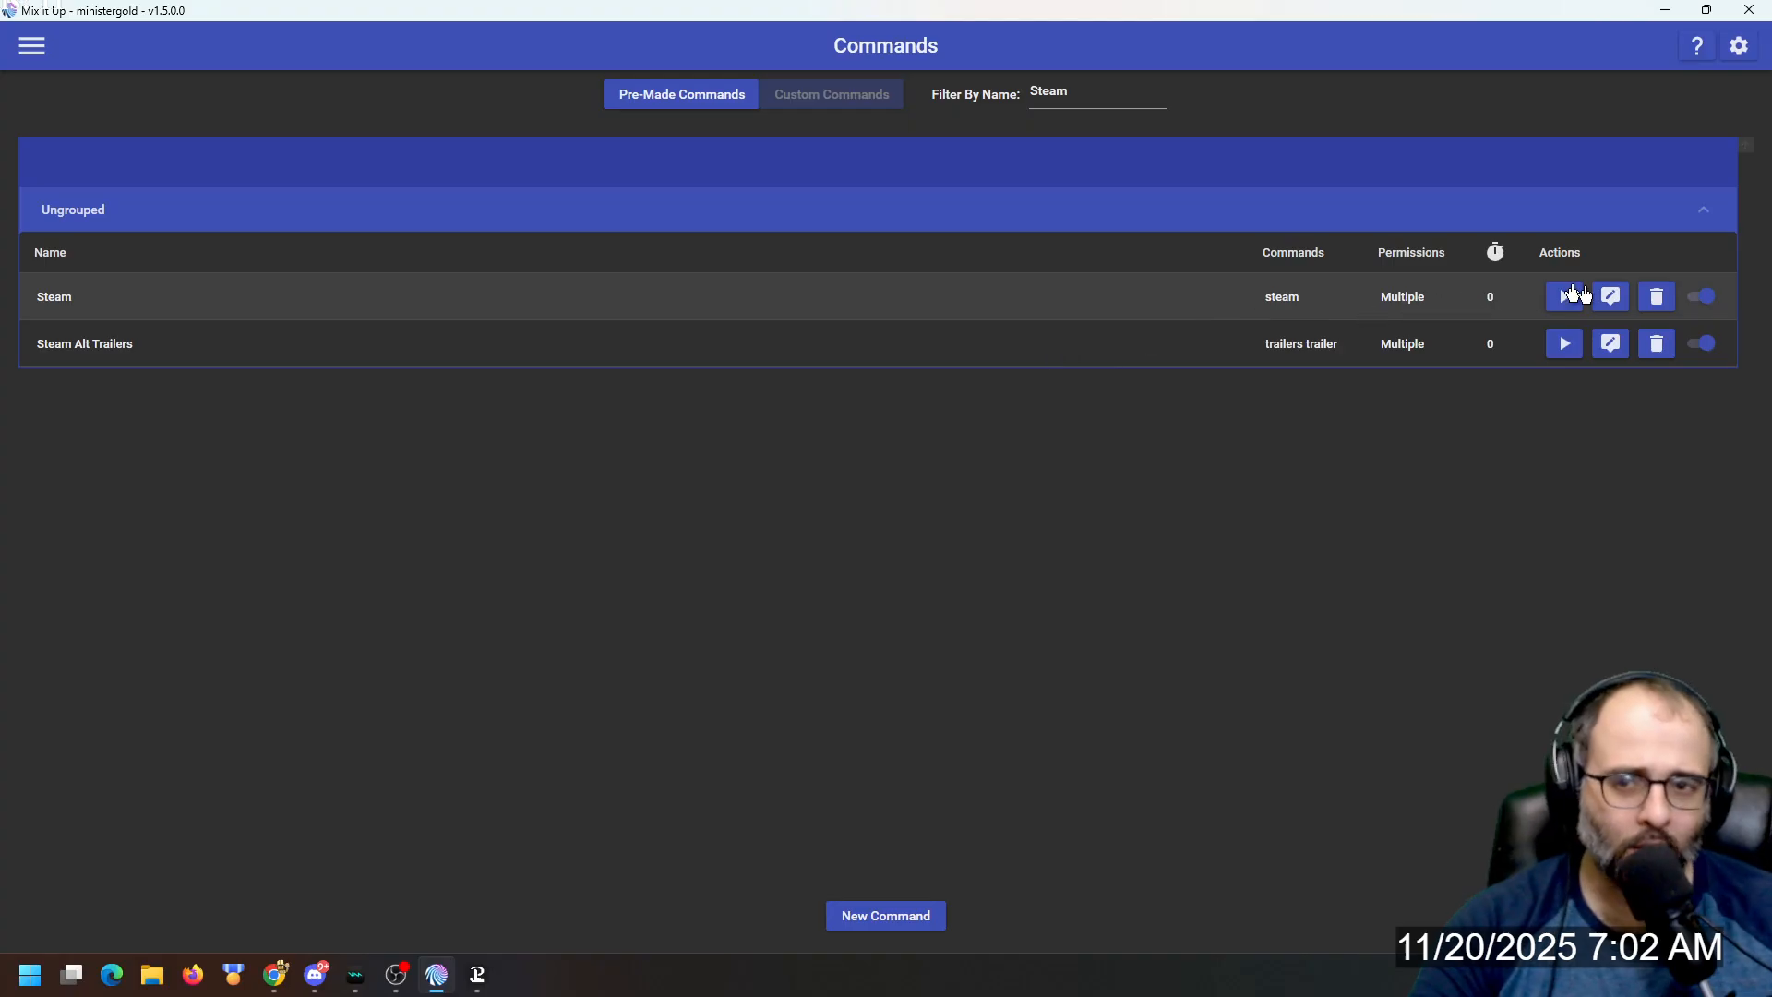
Reopen the Steam command to examine its Streamer and Moderator role requirements, and close the editor.
{"action": "left_click", "coordinate": [1610, 296]}
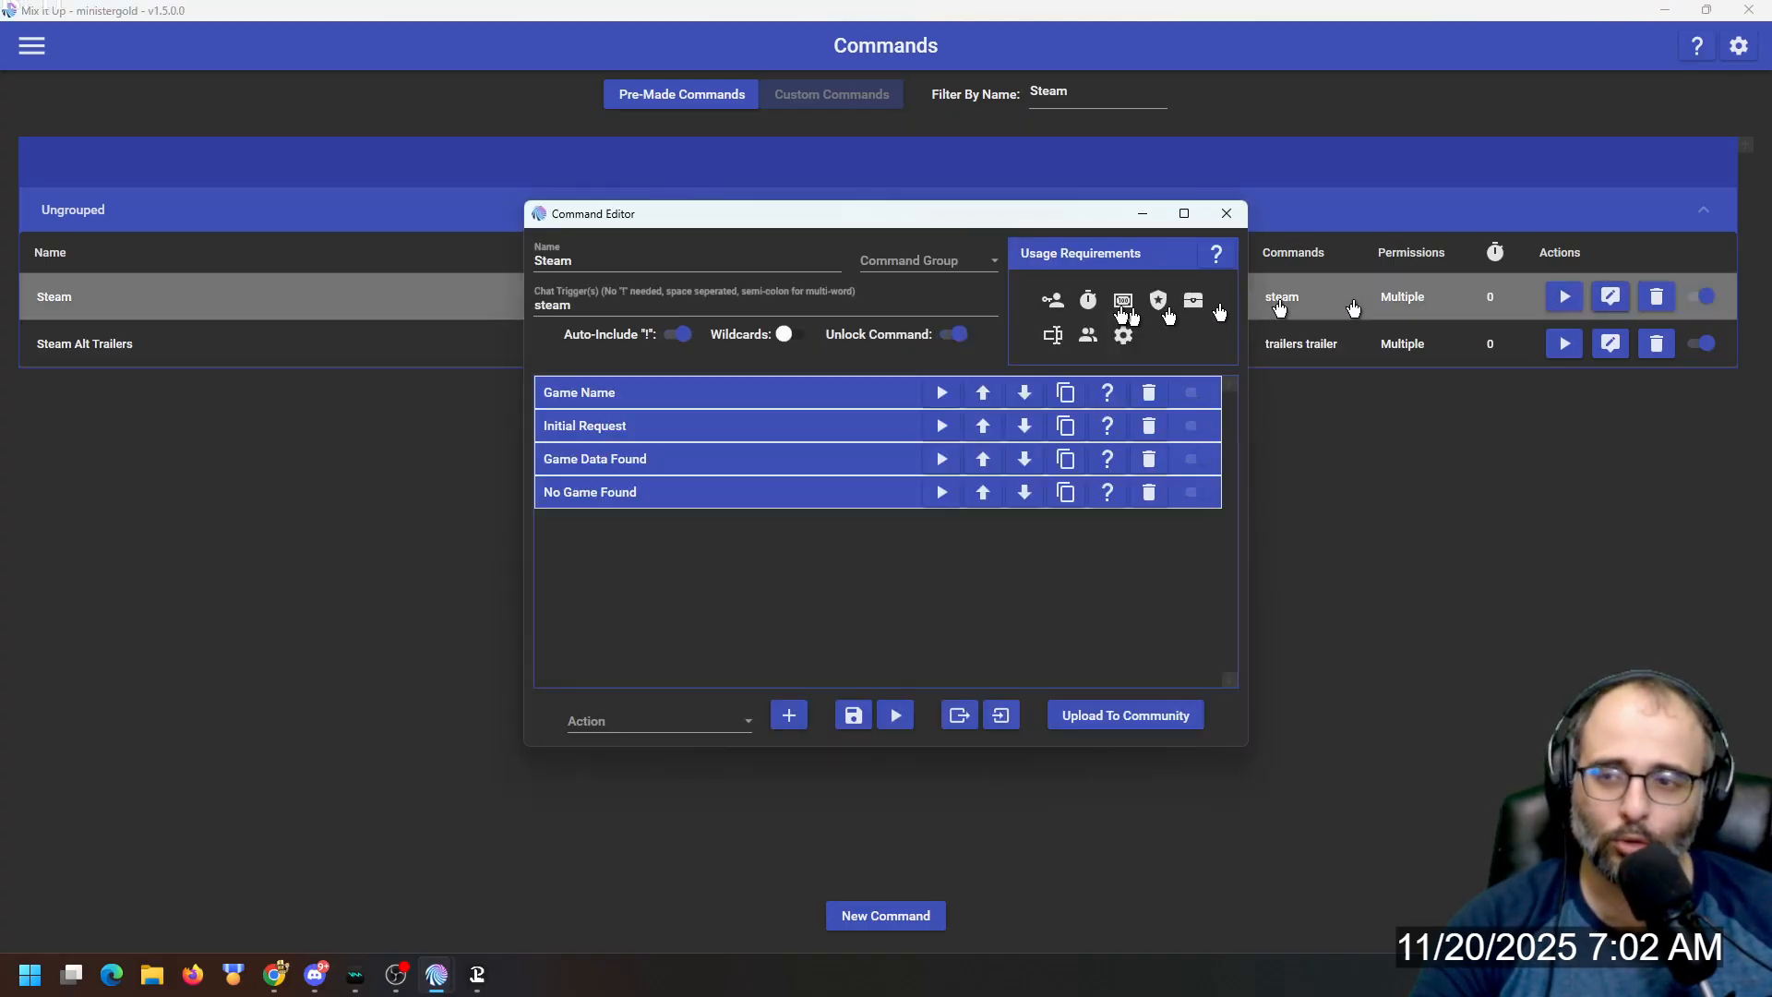
{"action": "left_click", "coordinate": [1052, 301]}
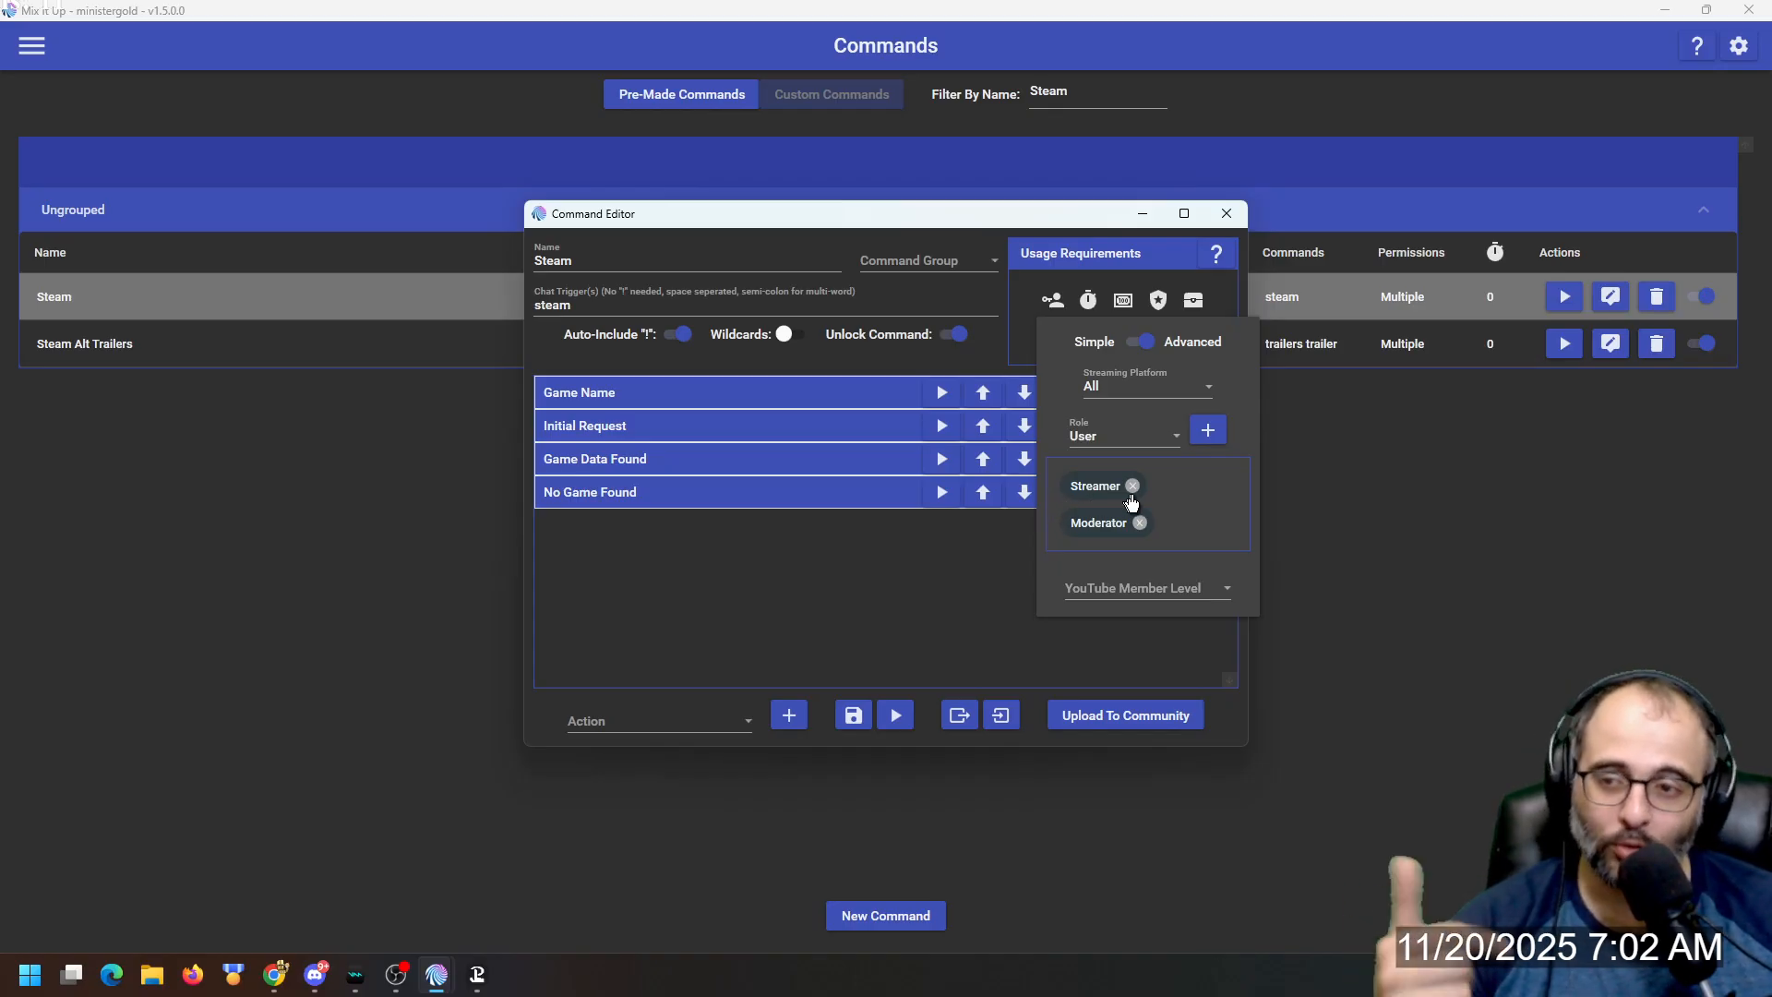
{"action": "left_click", "coordinate": [869, 573]}
{"action": "left_click", "coordinate": [1236, 219]}
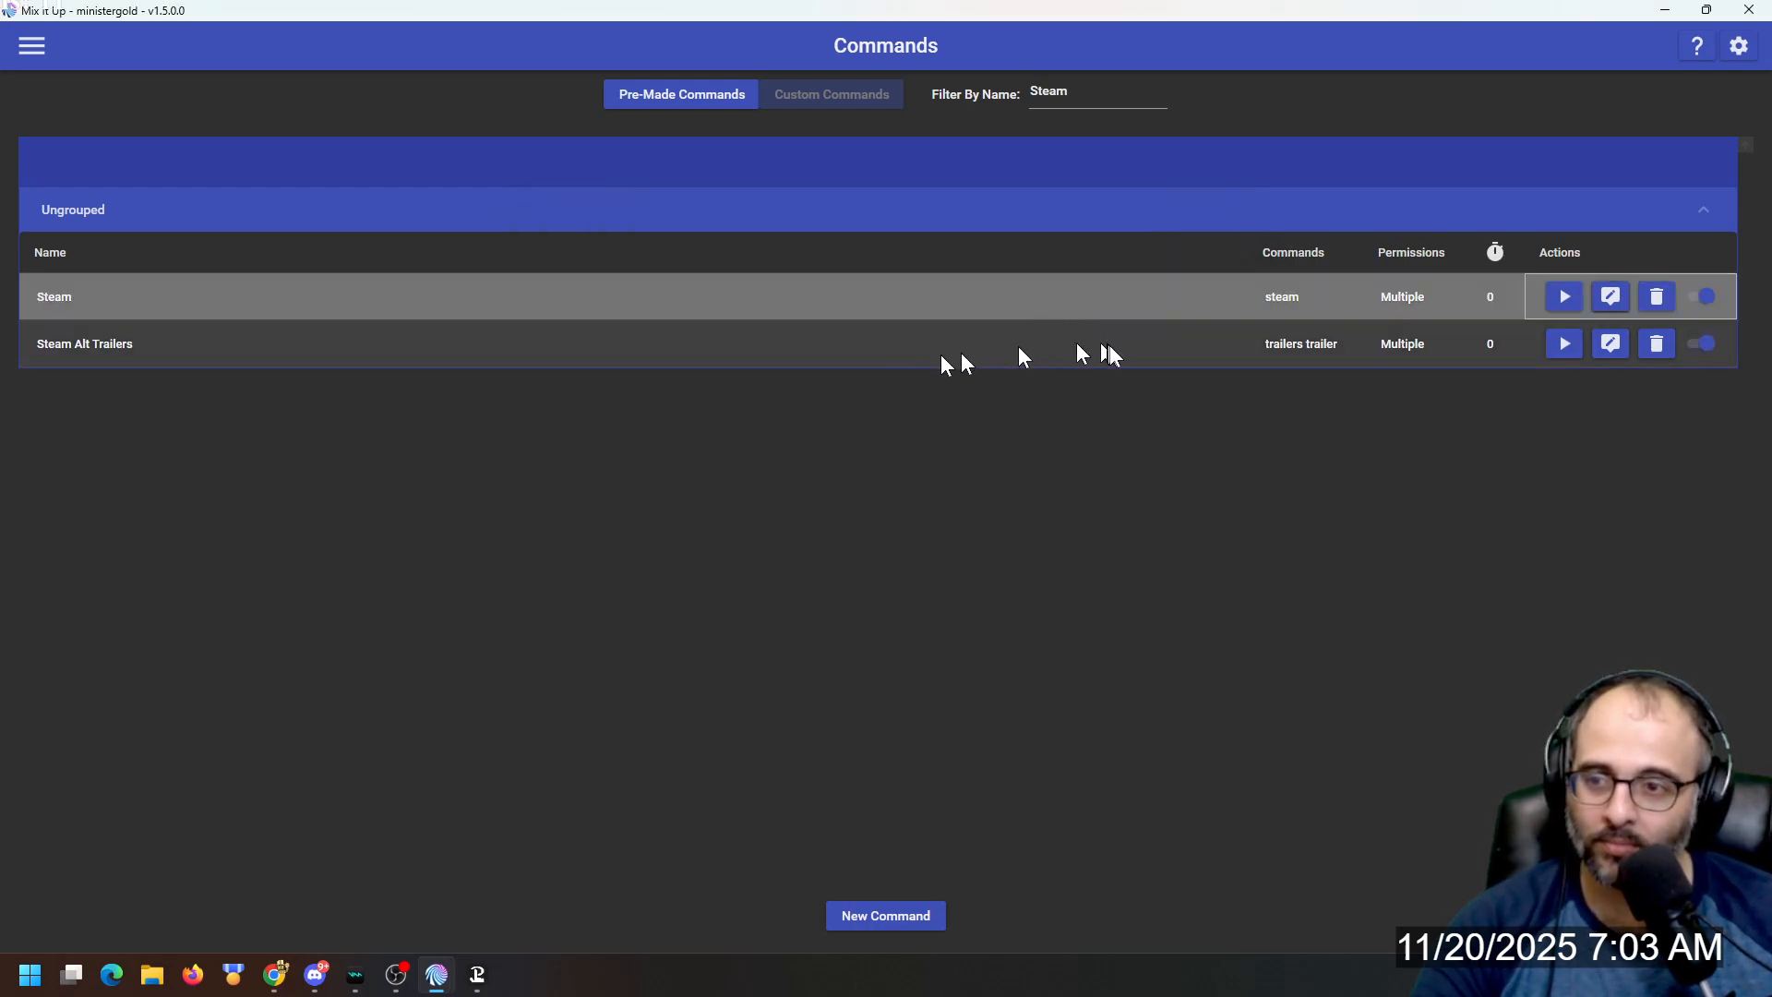
Open the Steam Alt Trailers command to examine the Initial Request URL and JSON identifier pairs, and close the editor.
{"action": "left_click", "coordinate": [1610, 343]}
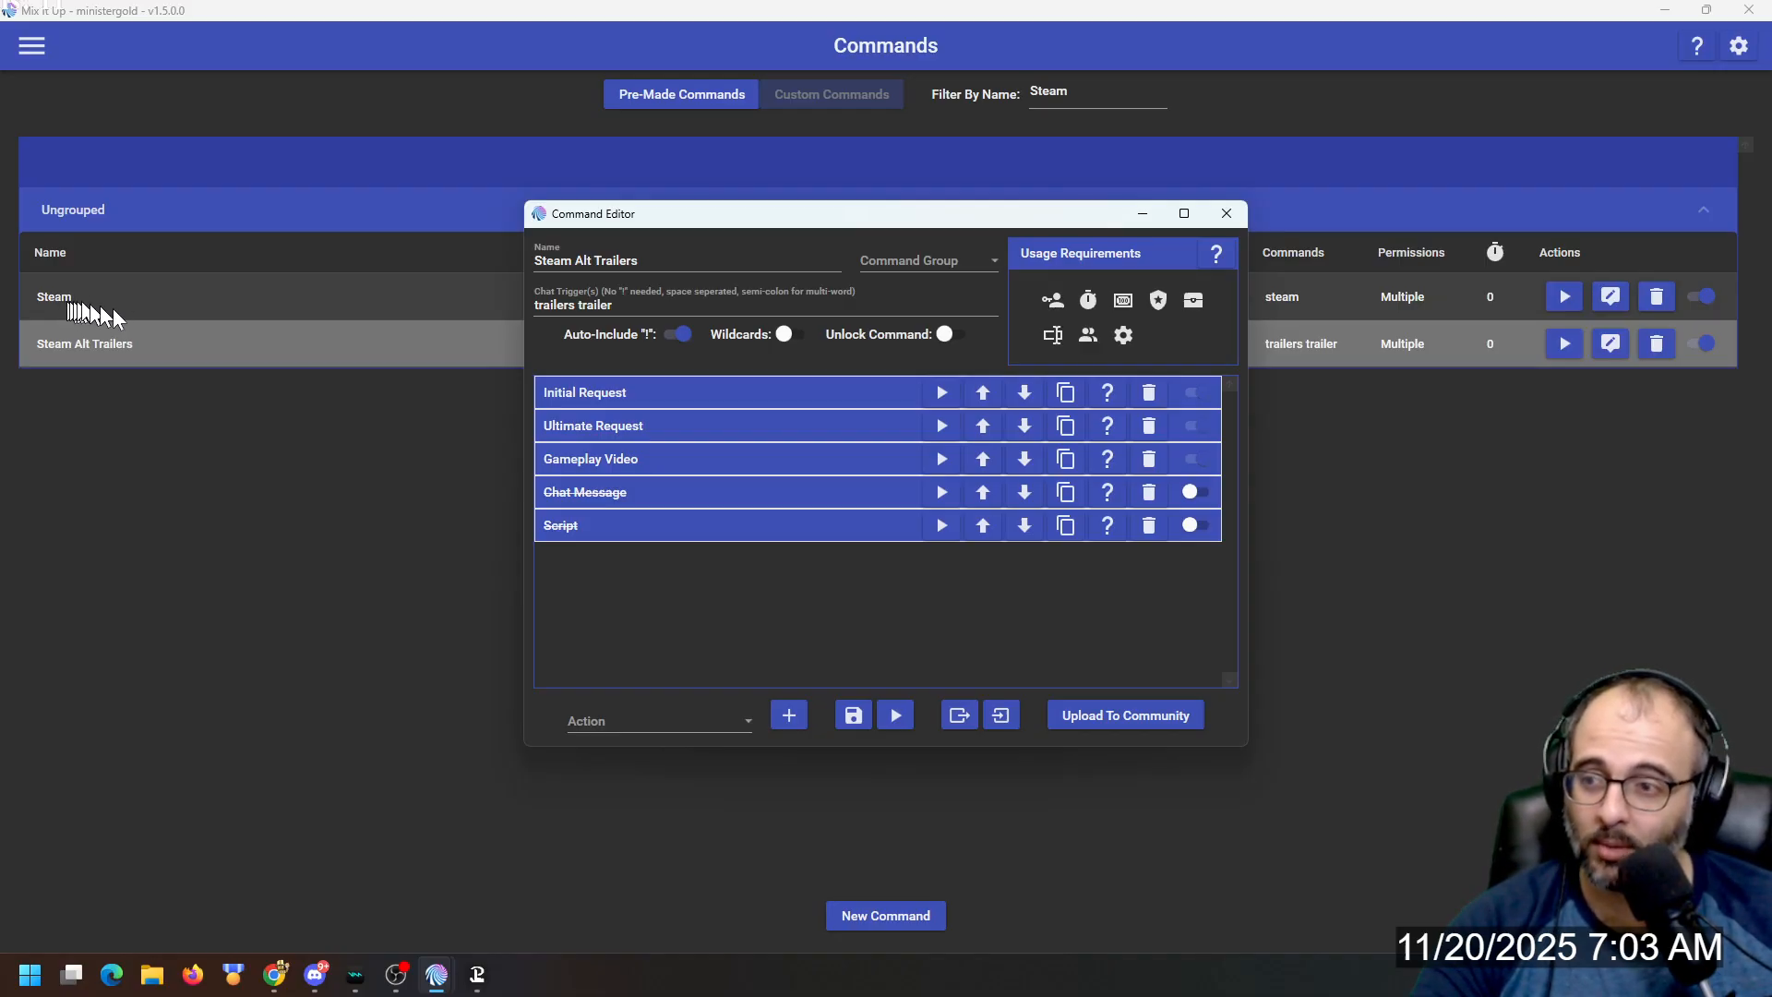
{"action": "left_click", "coordinate": [572, 393]}
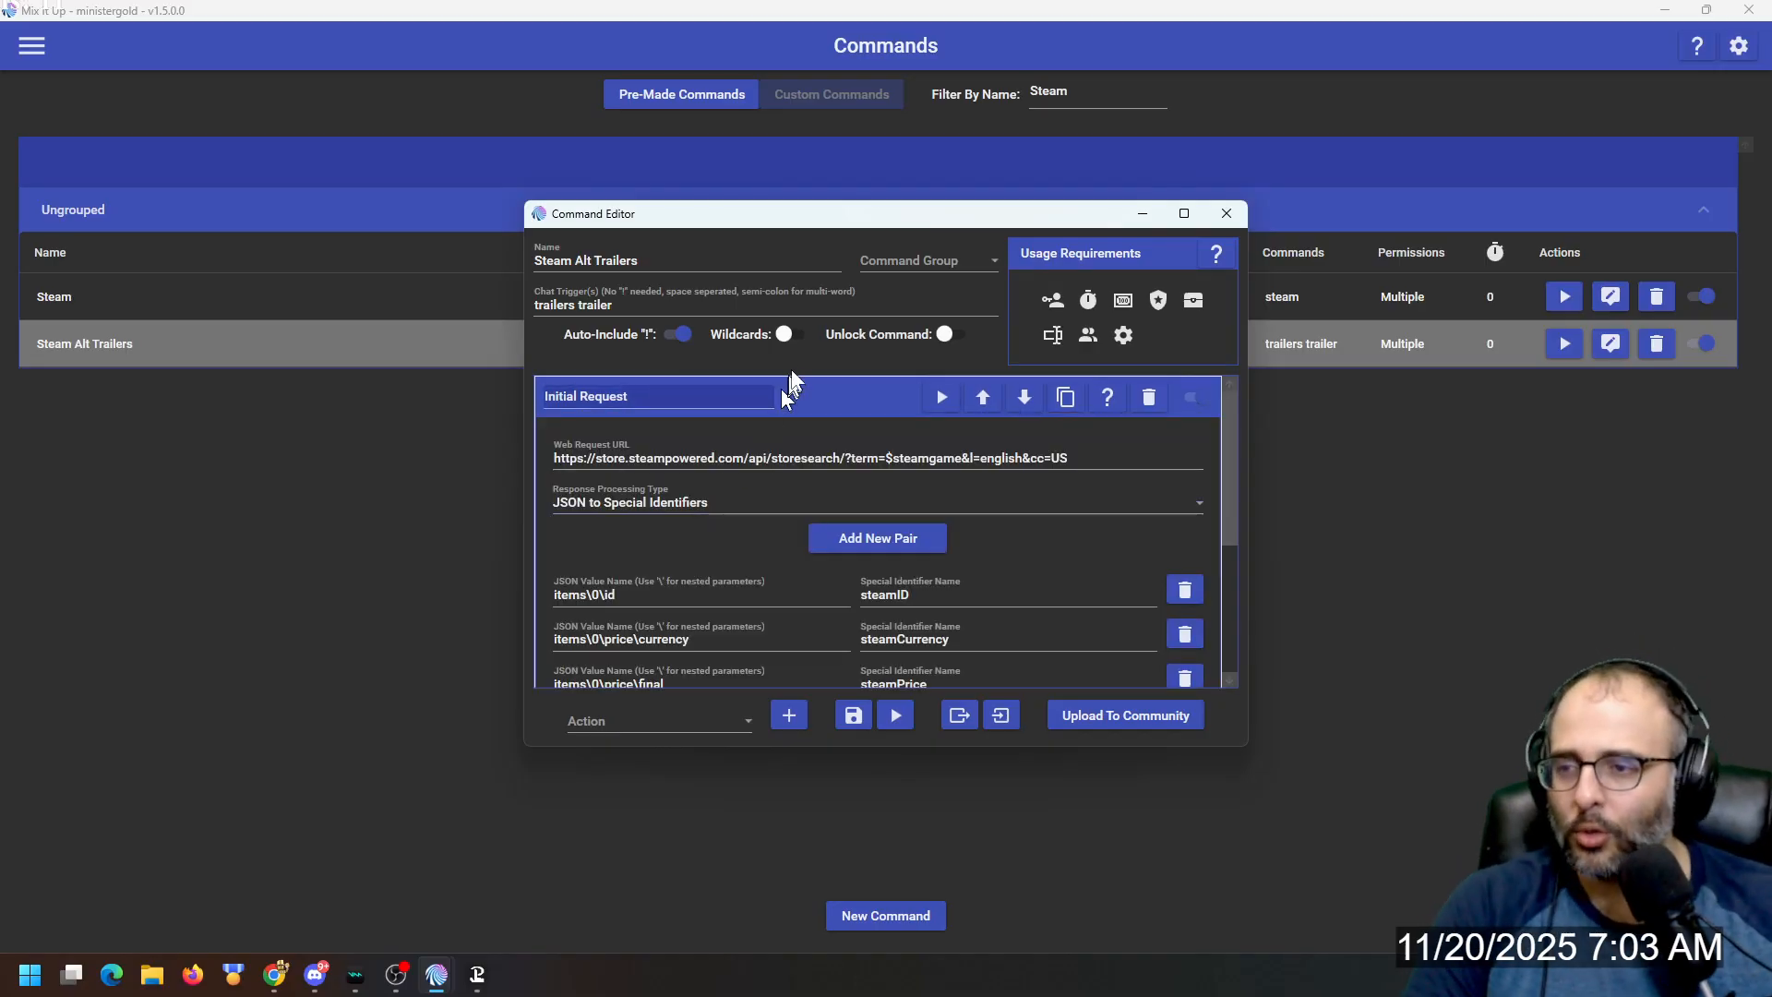
{"action": "left_click", "coordinate": [1190, 213]}
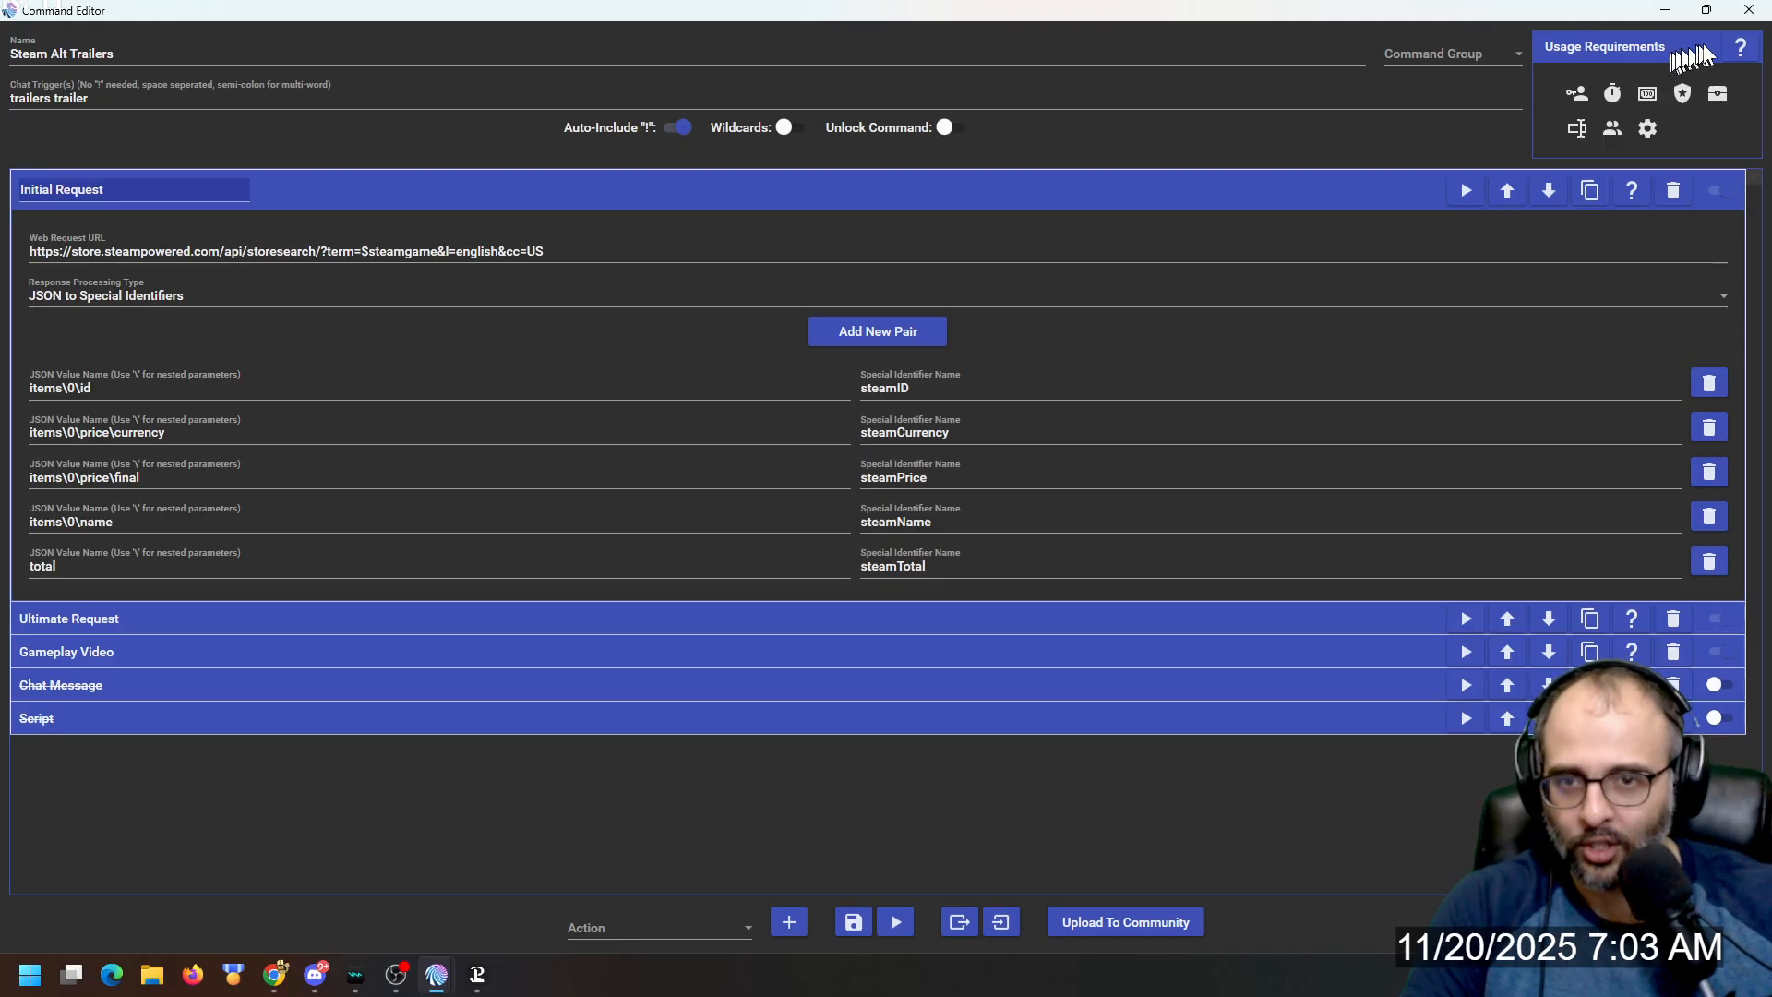
{"action": "left_click", "coordinate": [1747, 11]}
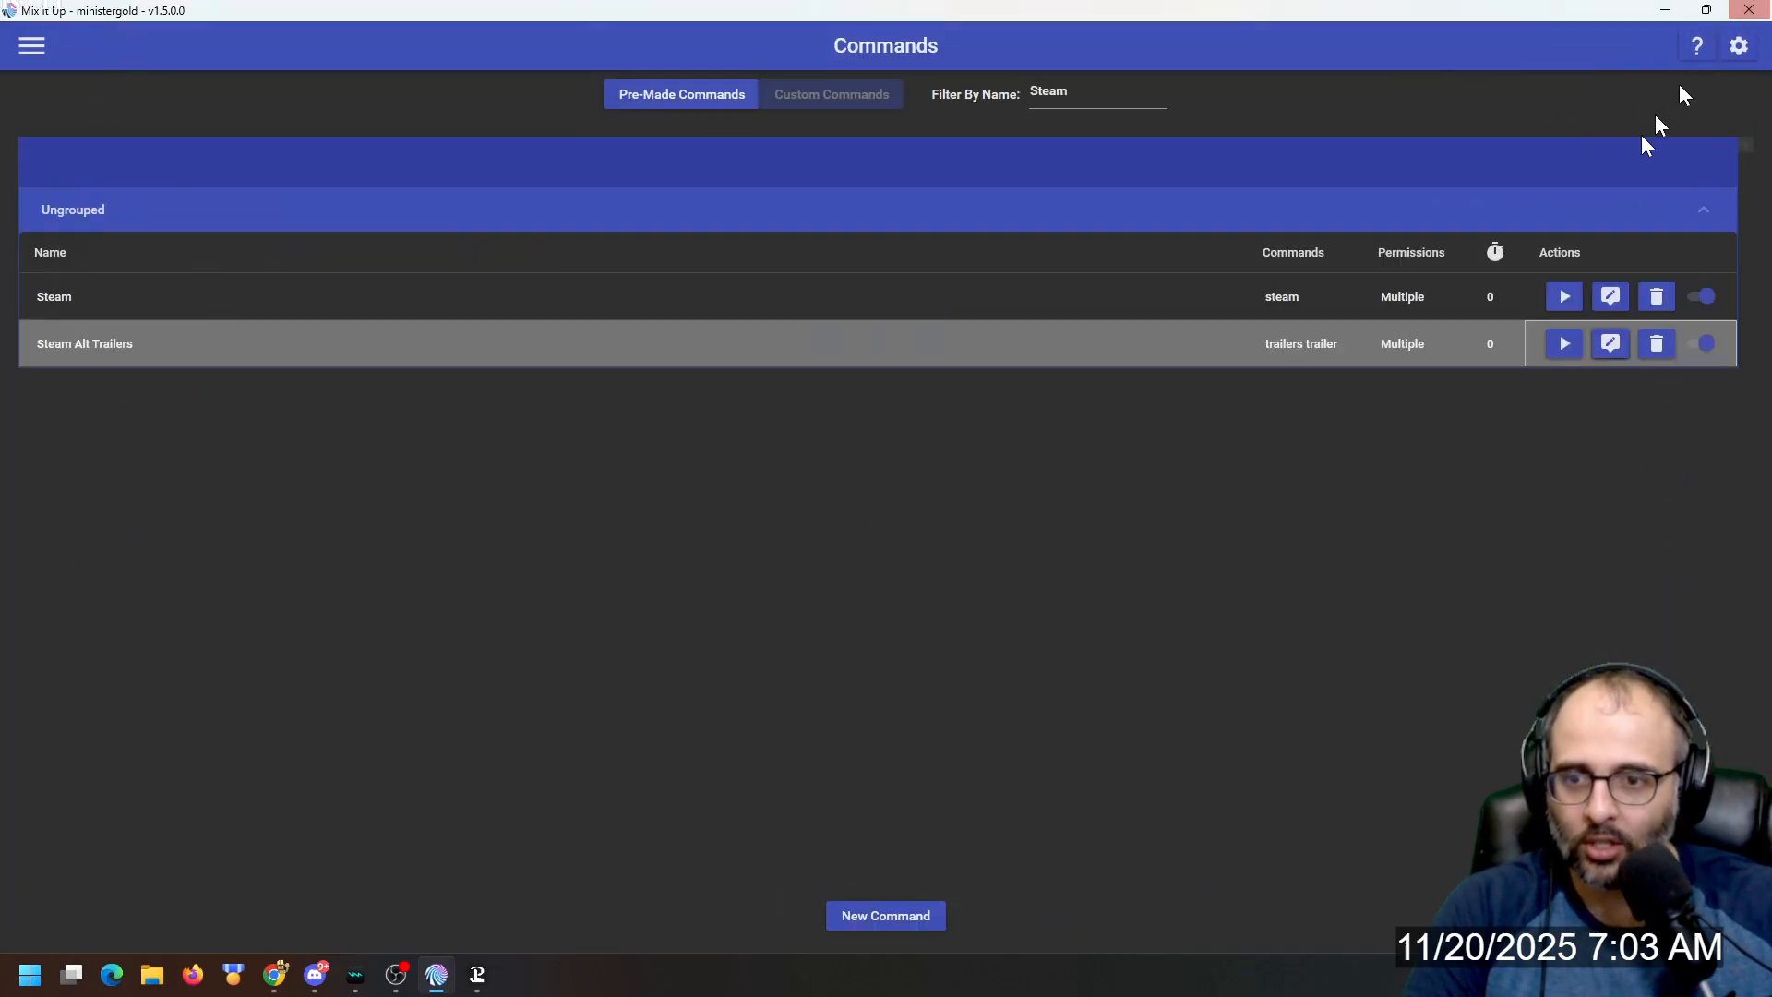
Open the Steam command to point out the Export Actions to File option, and close the editor.
{"action": "left_click", "coordinate": [1610, 297]}
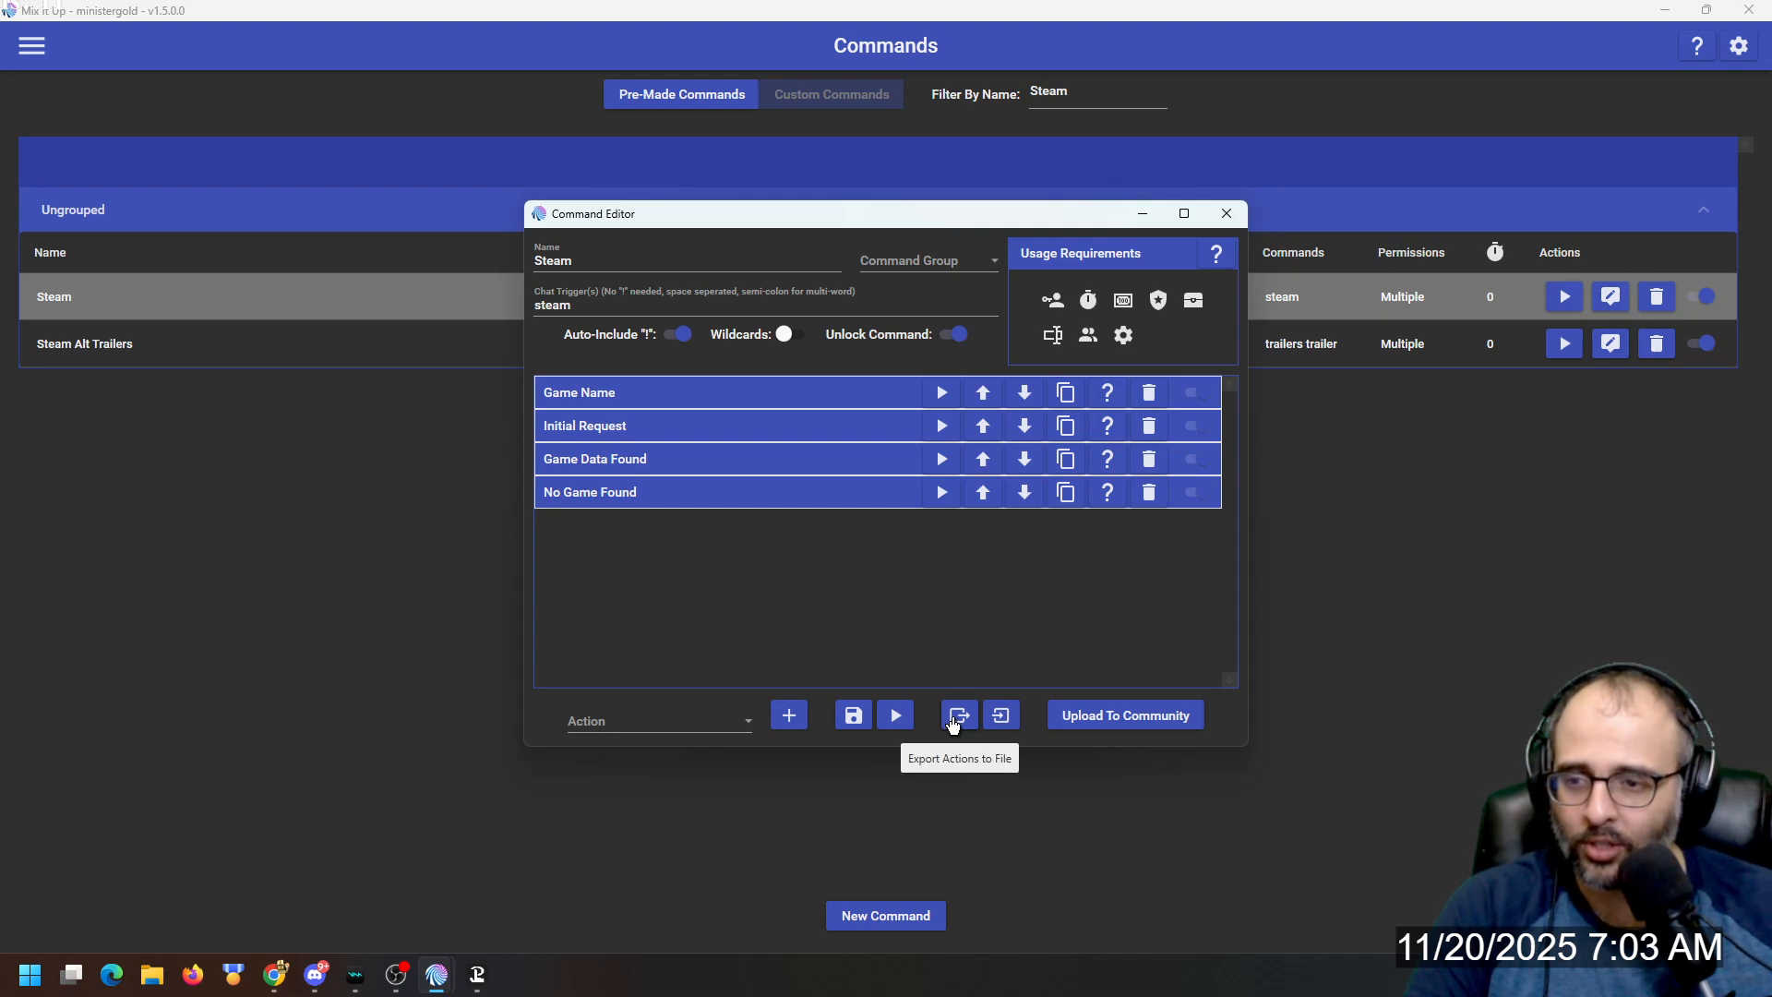
{"action": "left_click", "coordinate": [1226, 213]}
{"action": "left_click", "coordinate": [1226, 213]}
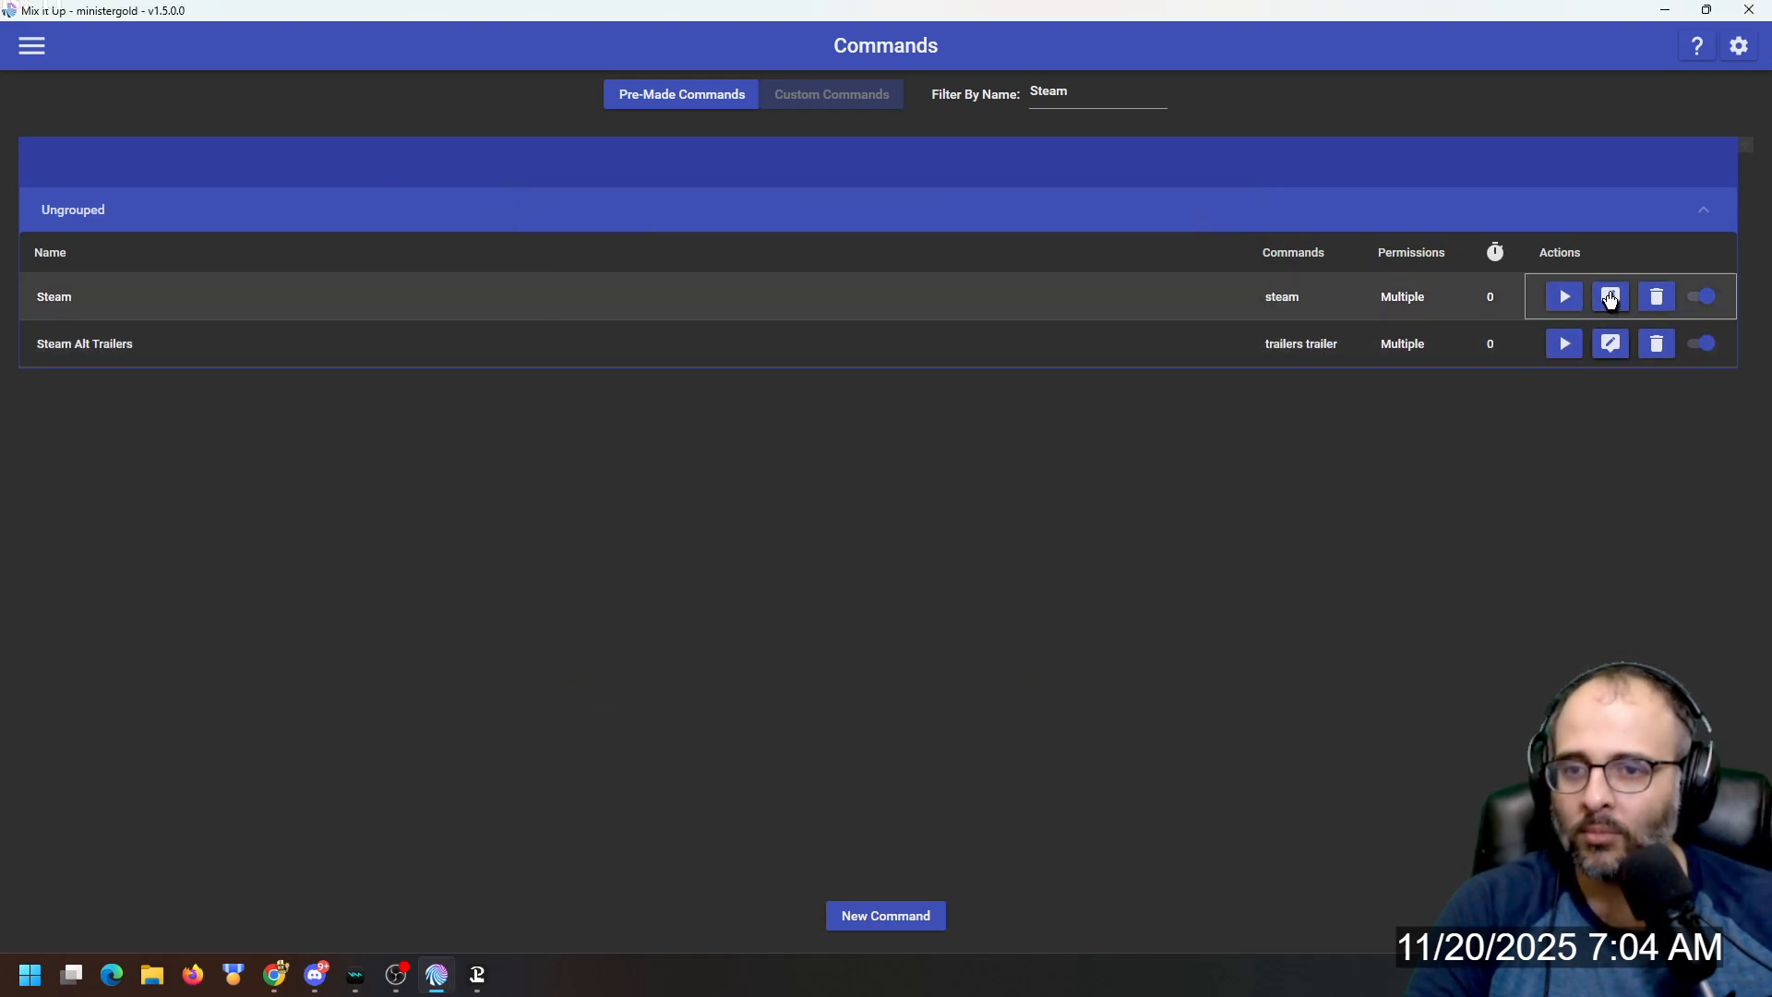
Compare the Steam command's action list, including the inner actions of Game Data Found, with that of Steam Alt Trailers.
{"action": "left_click", "coordinate": [1611, 296]}
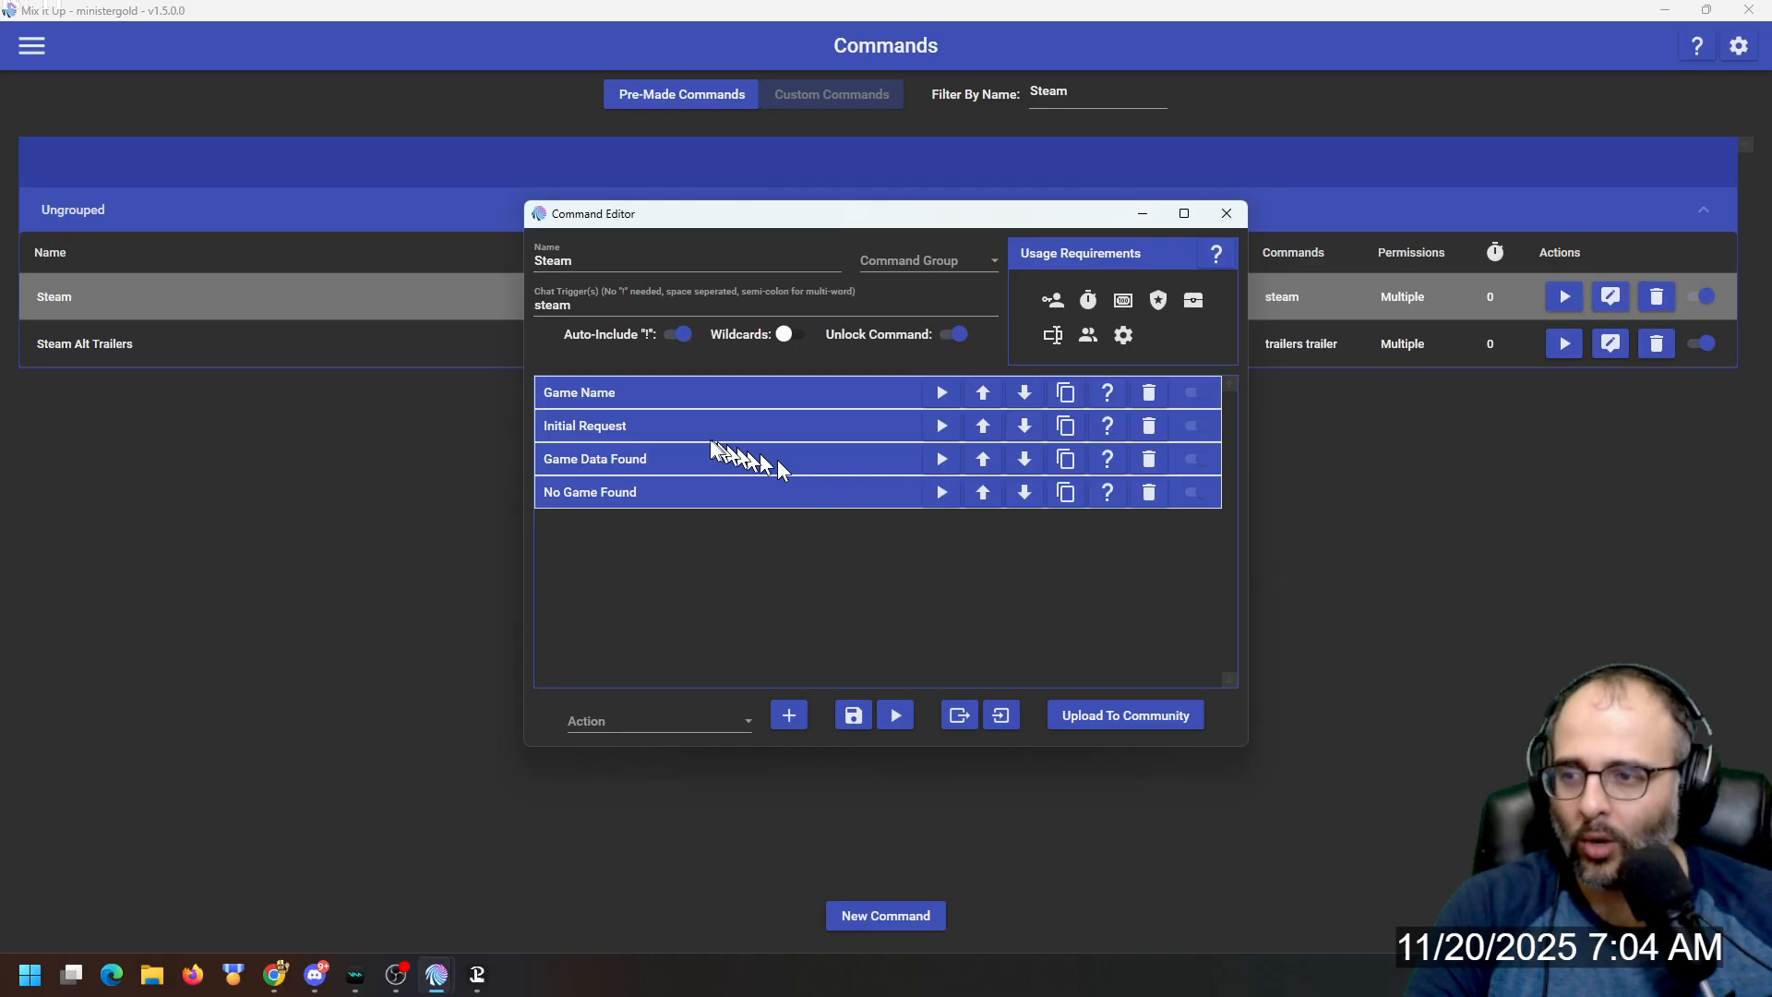
{"action": "left_click", "coordinate": [697, 458]}
{"action": "scroll", "coordinate": [679, 559], "scroll_direction": "down", "scroll_amount": 3}
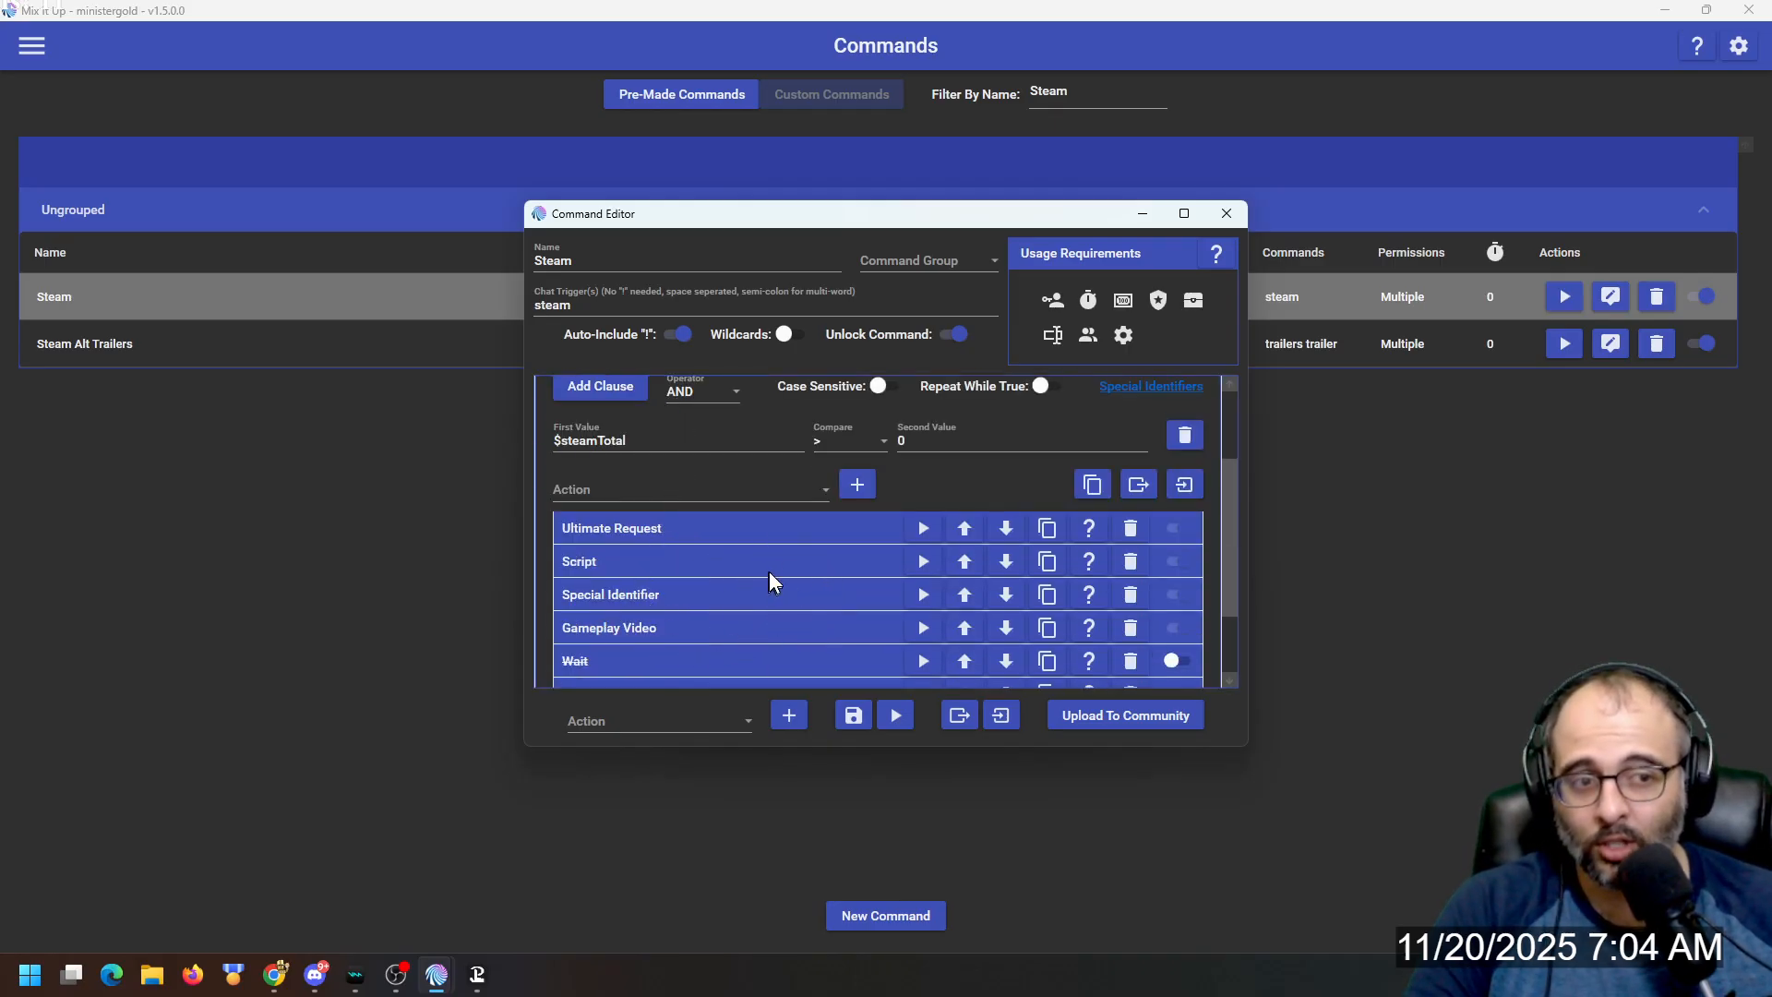
{"action": "scroll", "coordinate": [768, 570], "scroll_direction": "down", "scroll_amount": 2}
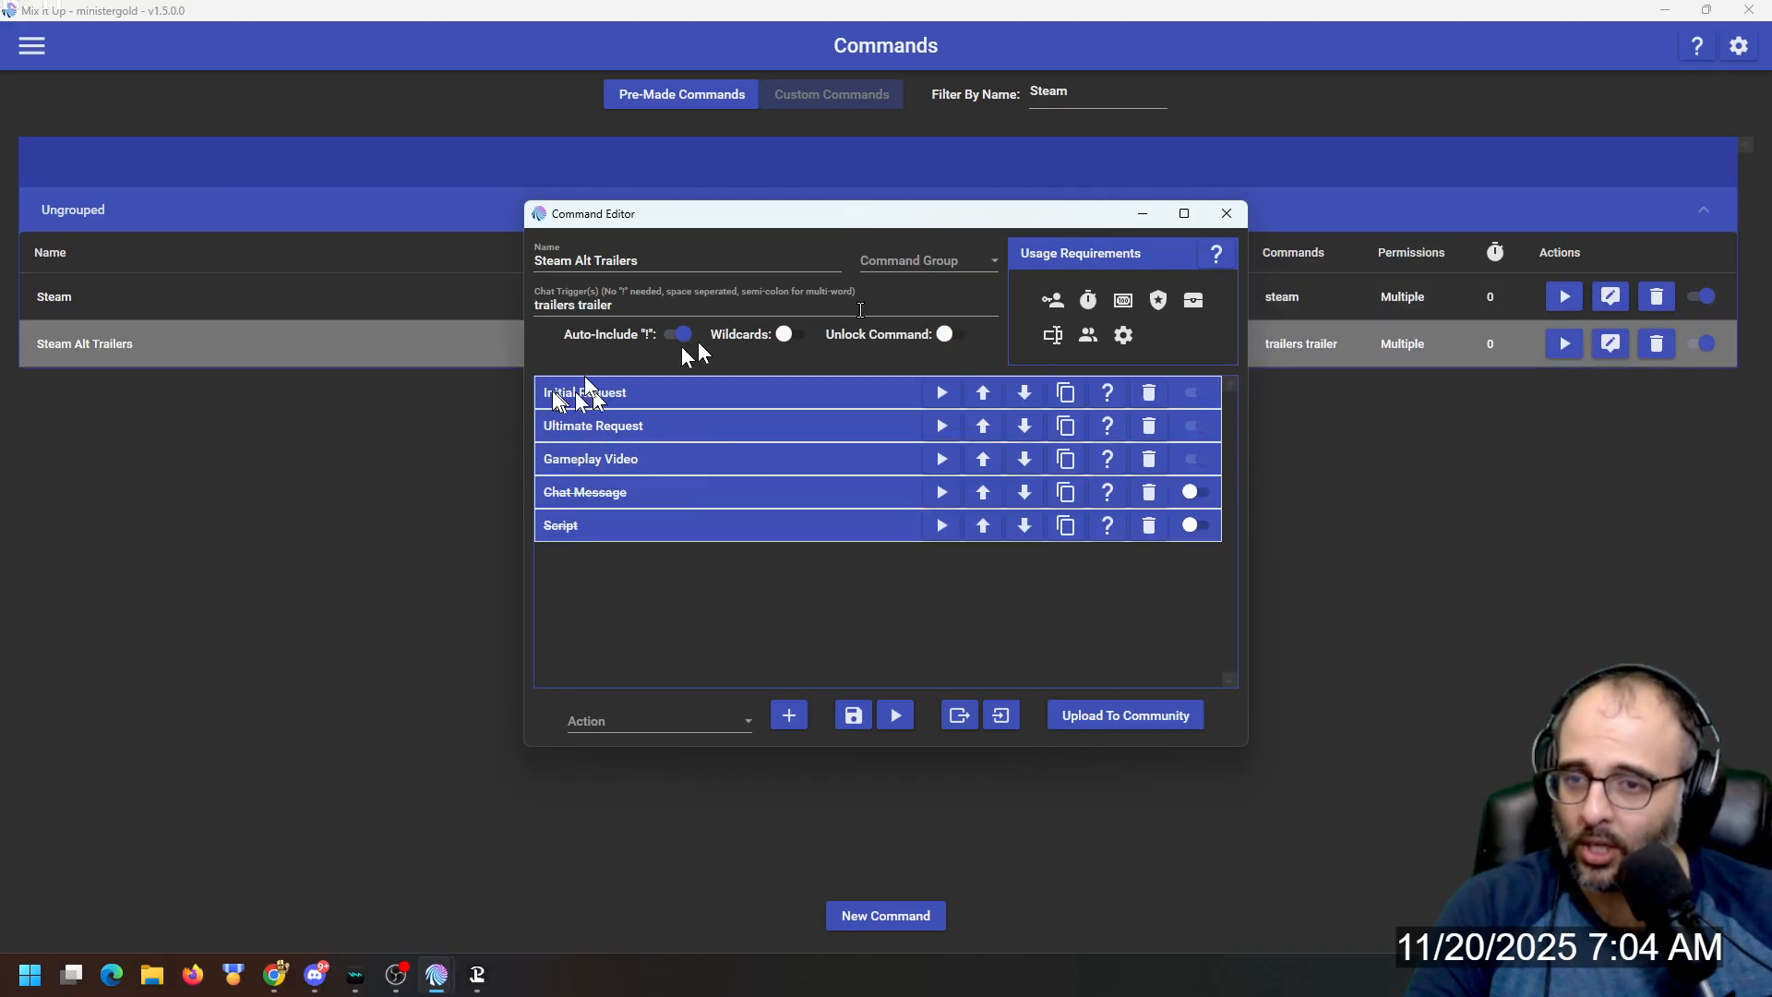
{"action": "left_click", "coordinate": [1620, 297]}
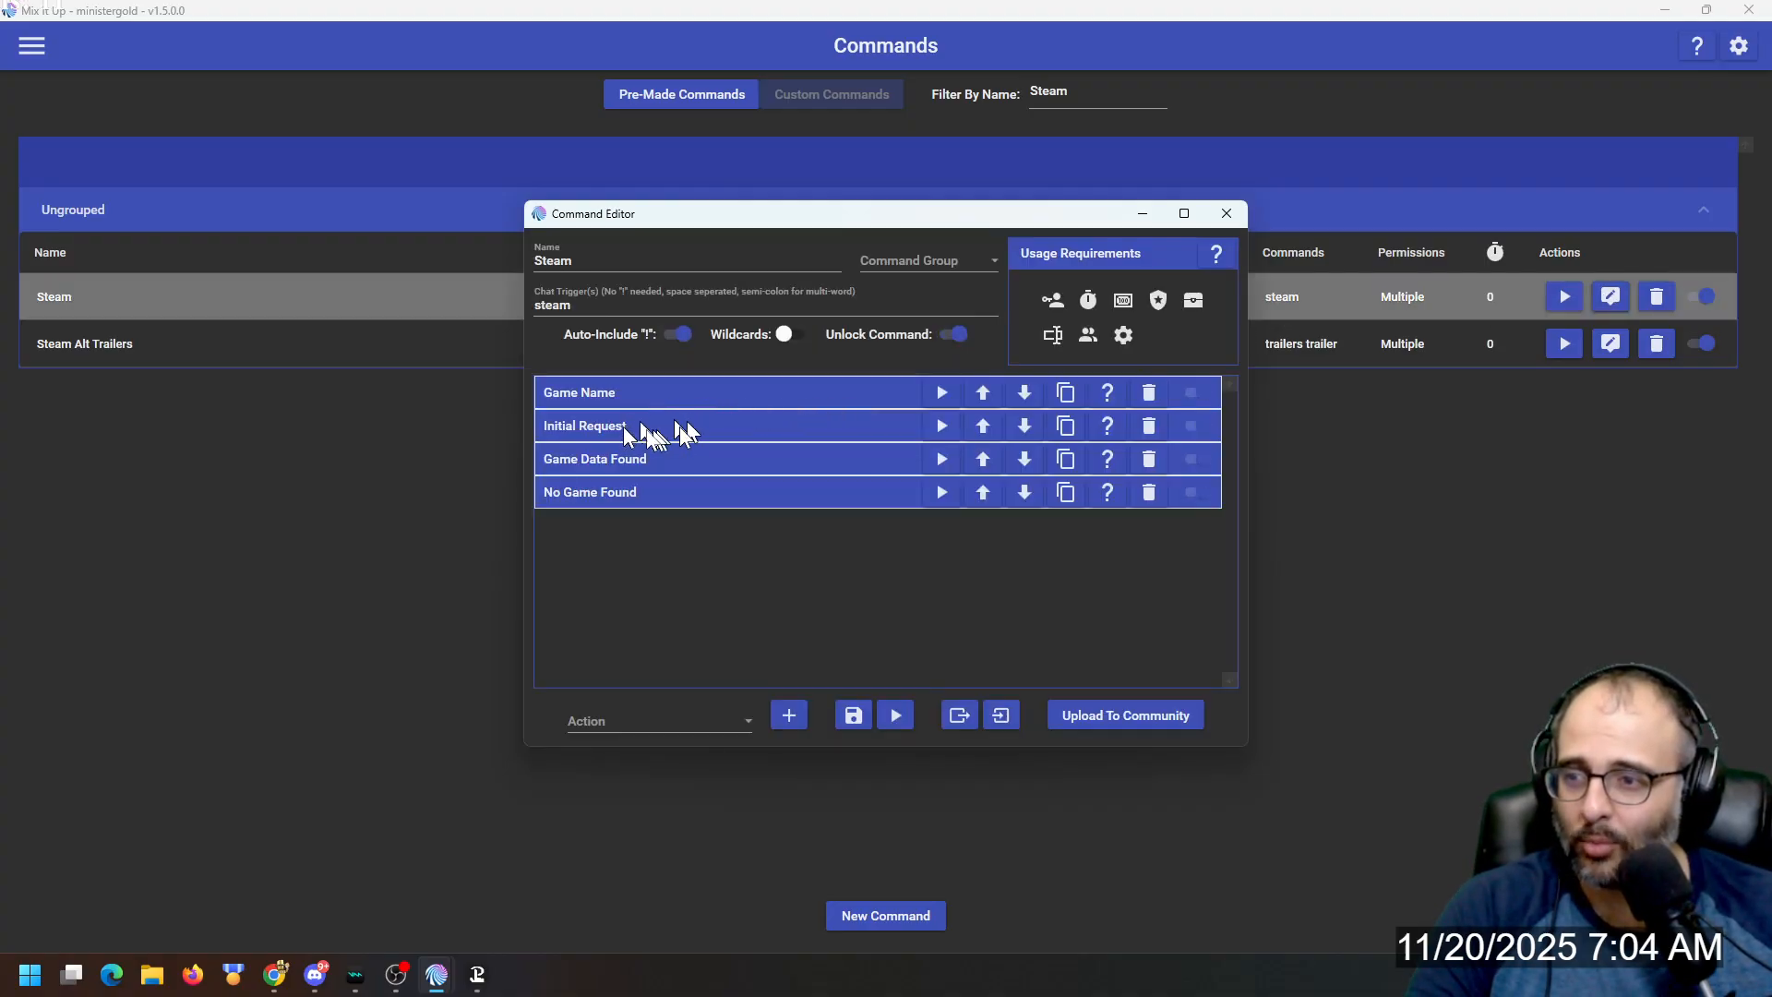
{"action": "left_click", "coordinate": [1237, 215]}
Open Steam Alt Trailers to examine the Ultimate Request, highlight $arg1text in its movies JSON path, and collapse the action.
{"action": "left_click", "coordinate": [1610, 344]}
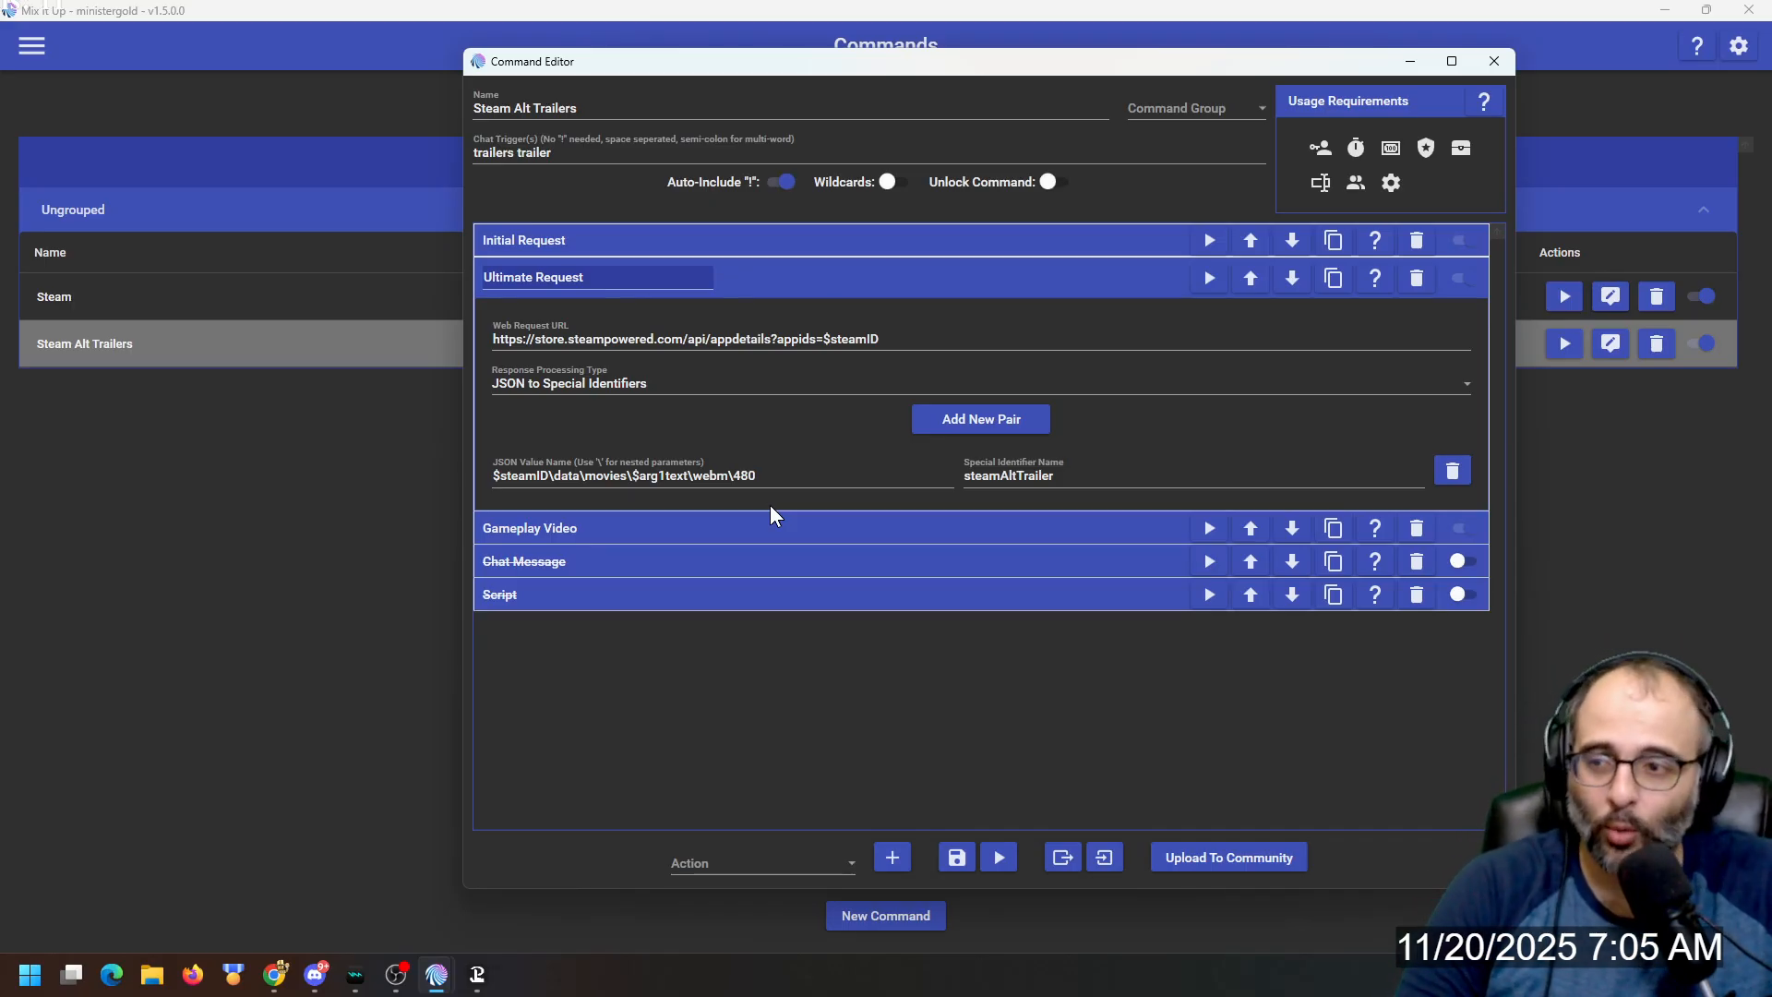
{"action": "left_click", "coordinate": [634, 476]}
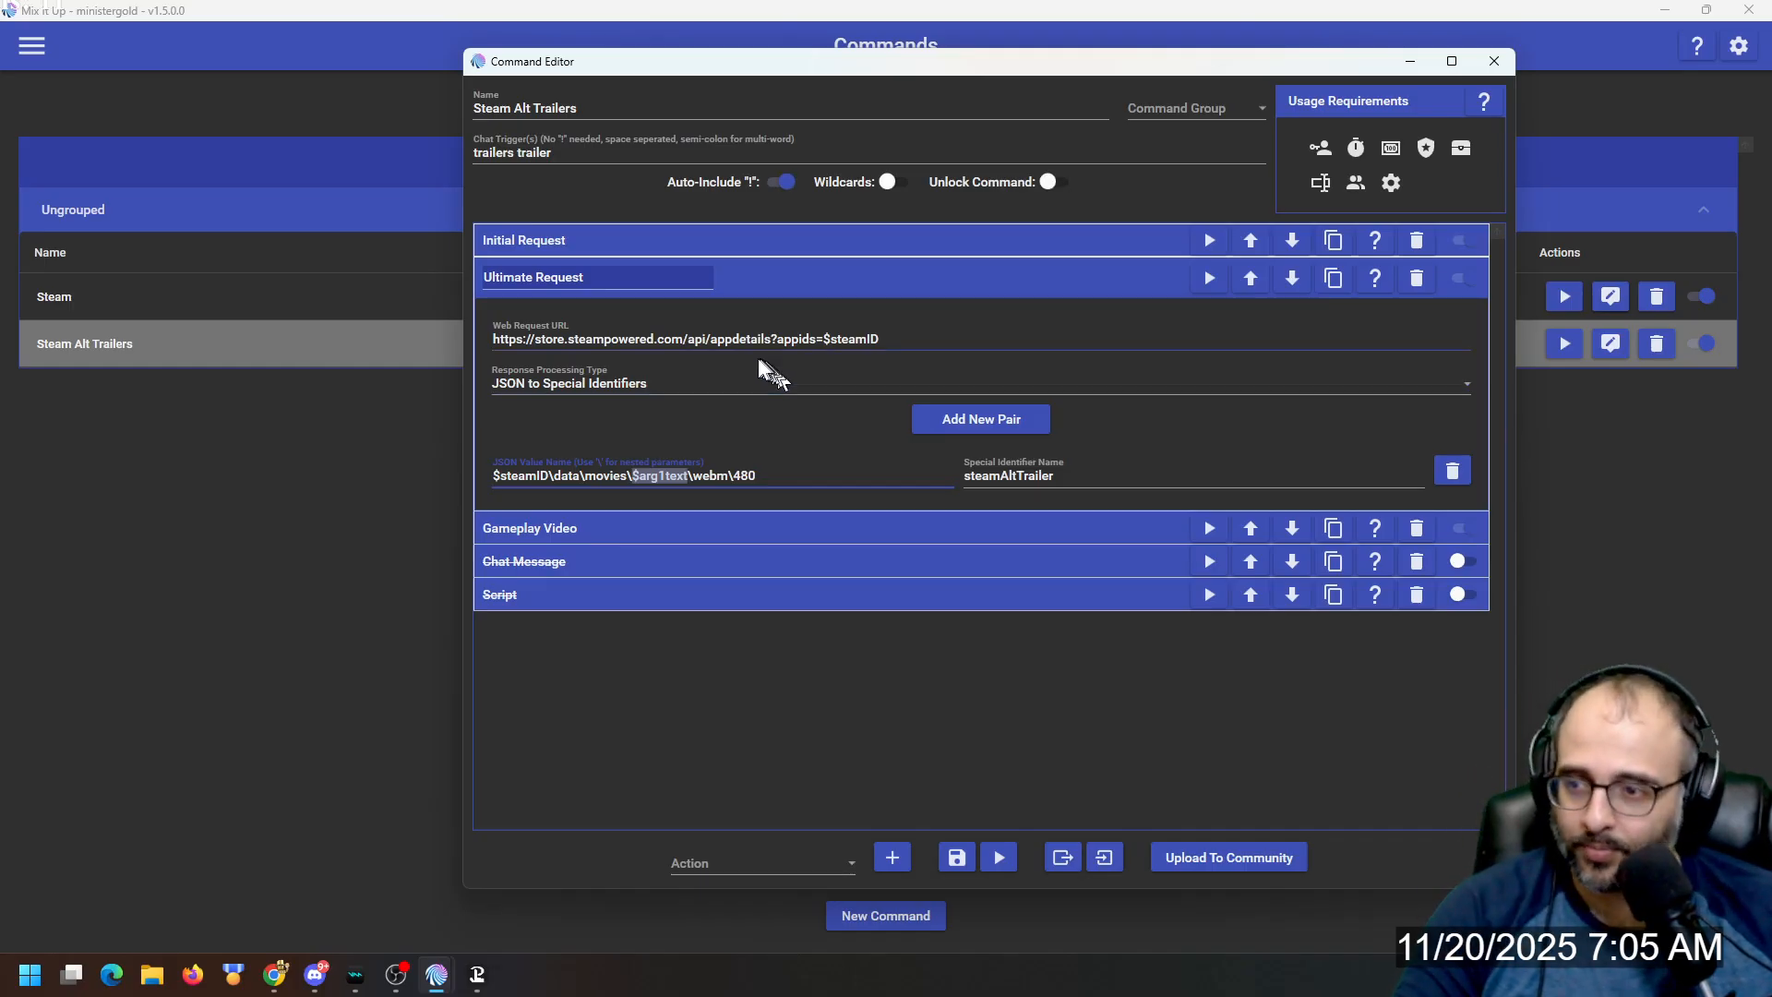
{"action": "left_click", "coordinate": [733, 279]}
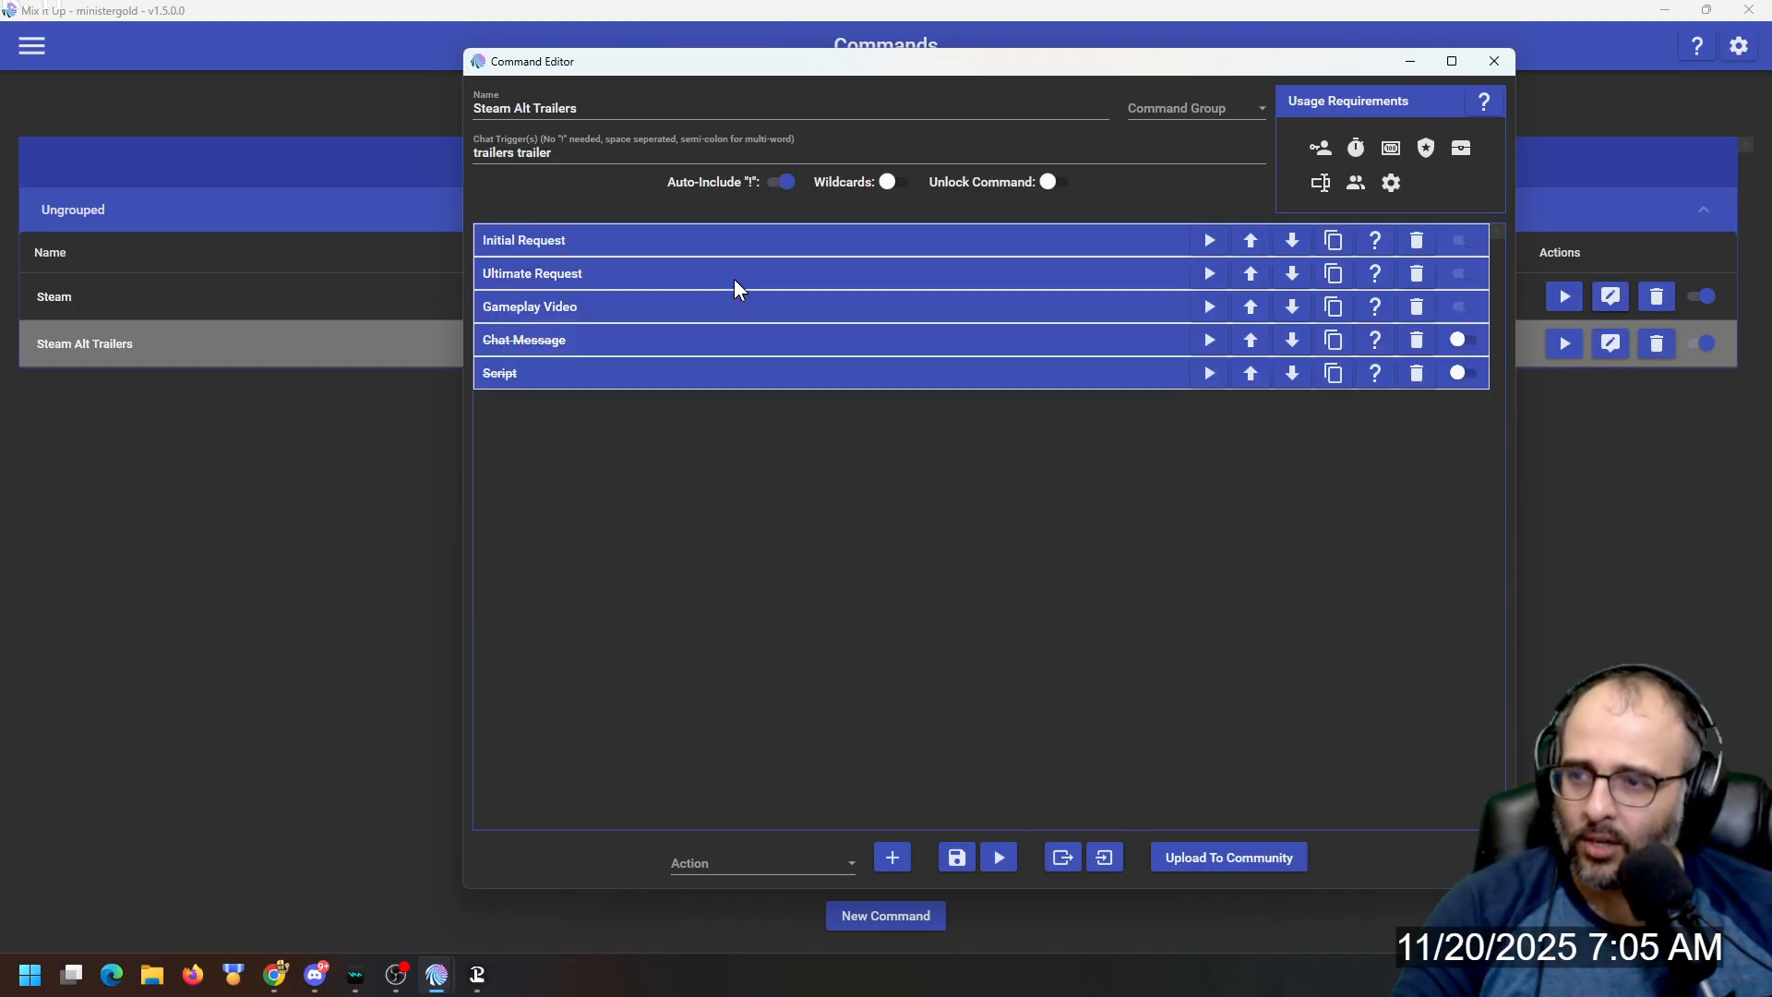
Set the Gameplay Video overlay in Steam Alt Trailers to 2500 pixels wide and 1500 pixels high.
{"action": "left_click", "coordinate": [669, 312]}
{"action": "double_click", "coordinate": [573, 513]}
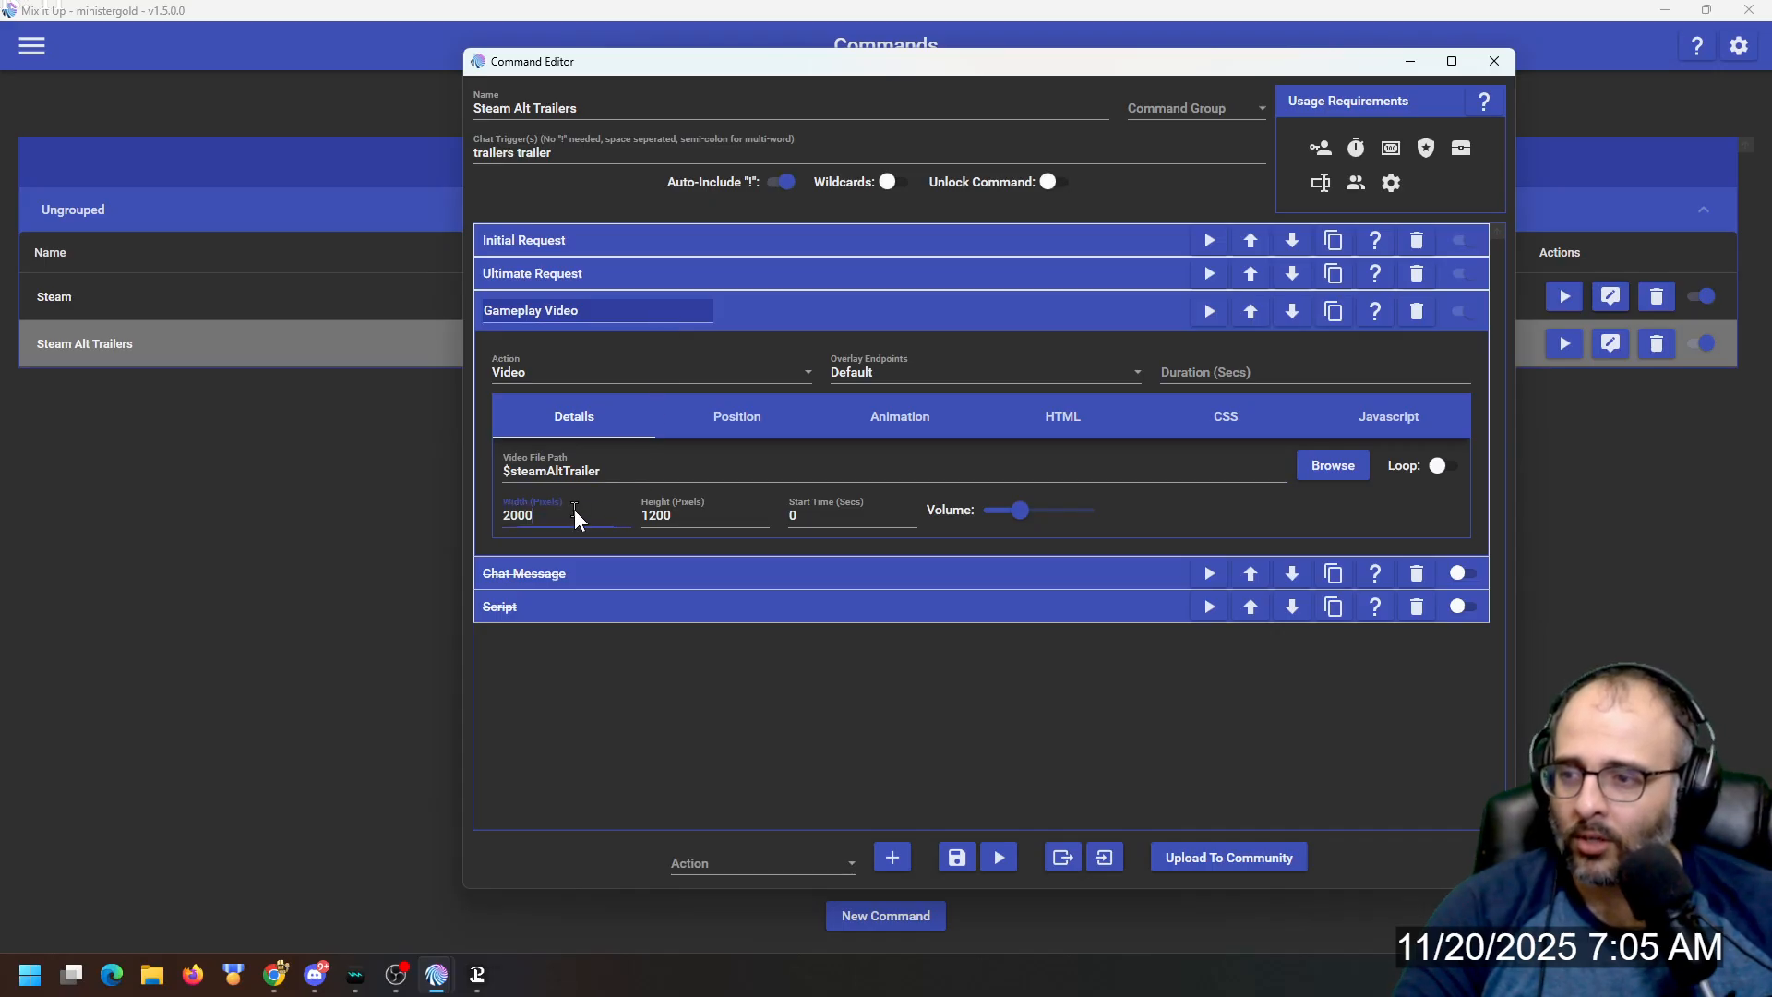
{"action": "type", "text": "2"}
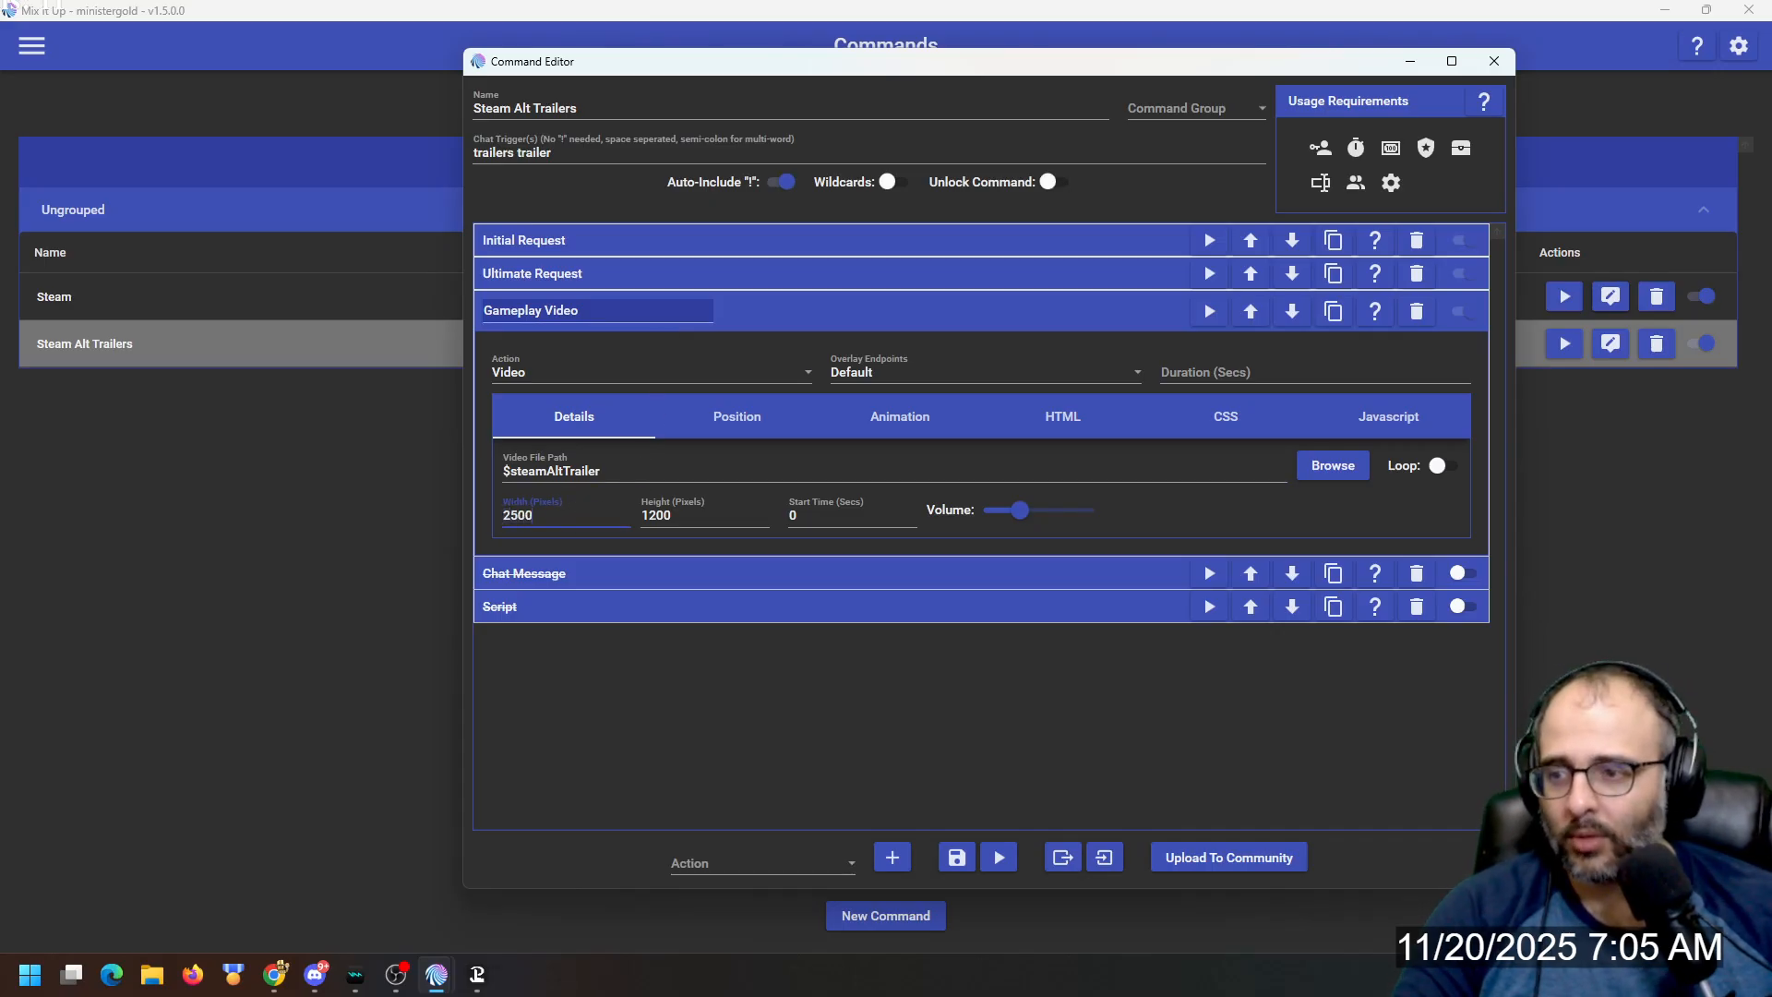
{"action": "key", "text": "Tab"}
{"action": "type", "text": "15"}
{"action": "left_click", "coordinate": [696, 705]}
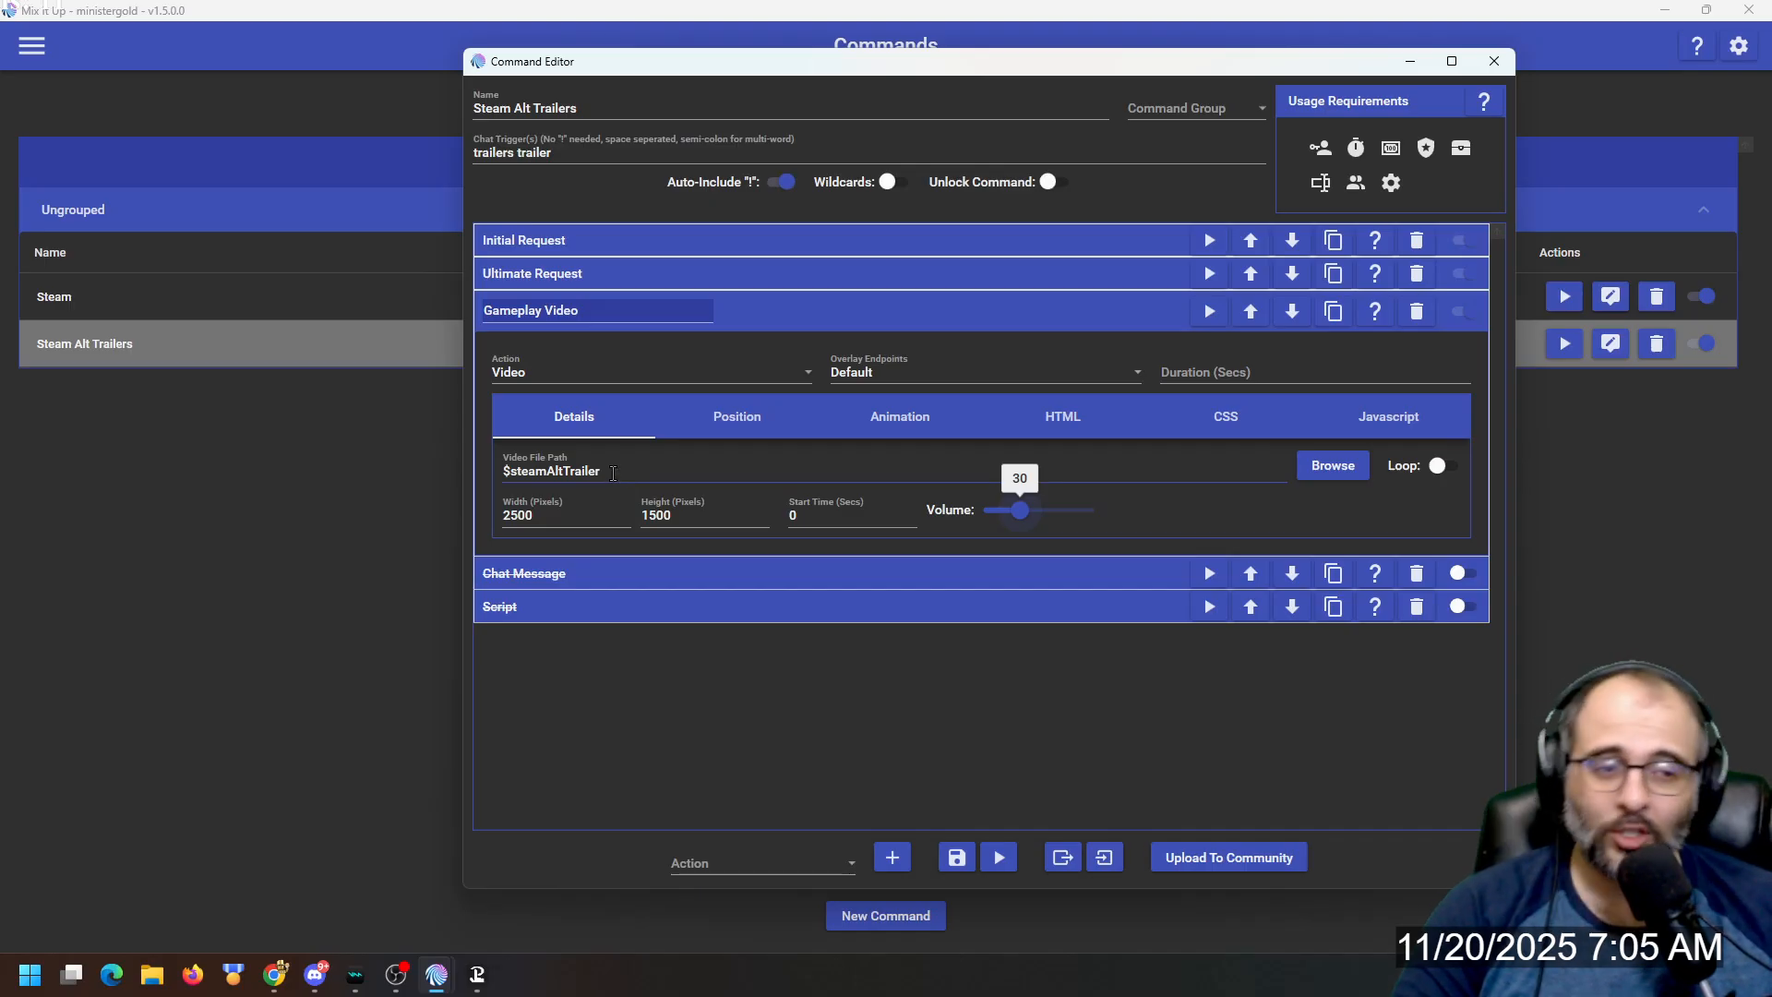
{"action": "key", "text": "BackSpace"}
{"action": "key", "text": "BackSpace"}
{"action": "key", "text": "BackSpace"}
{"action": "key", "text": "BackSpace"}
{"action": "key", "text": "BackSpace"}
{"action": "key", "text": "BackSpace"}
{"action": "key", "text": "BackSpace"}
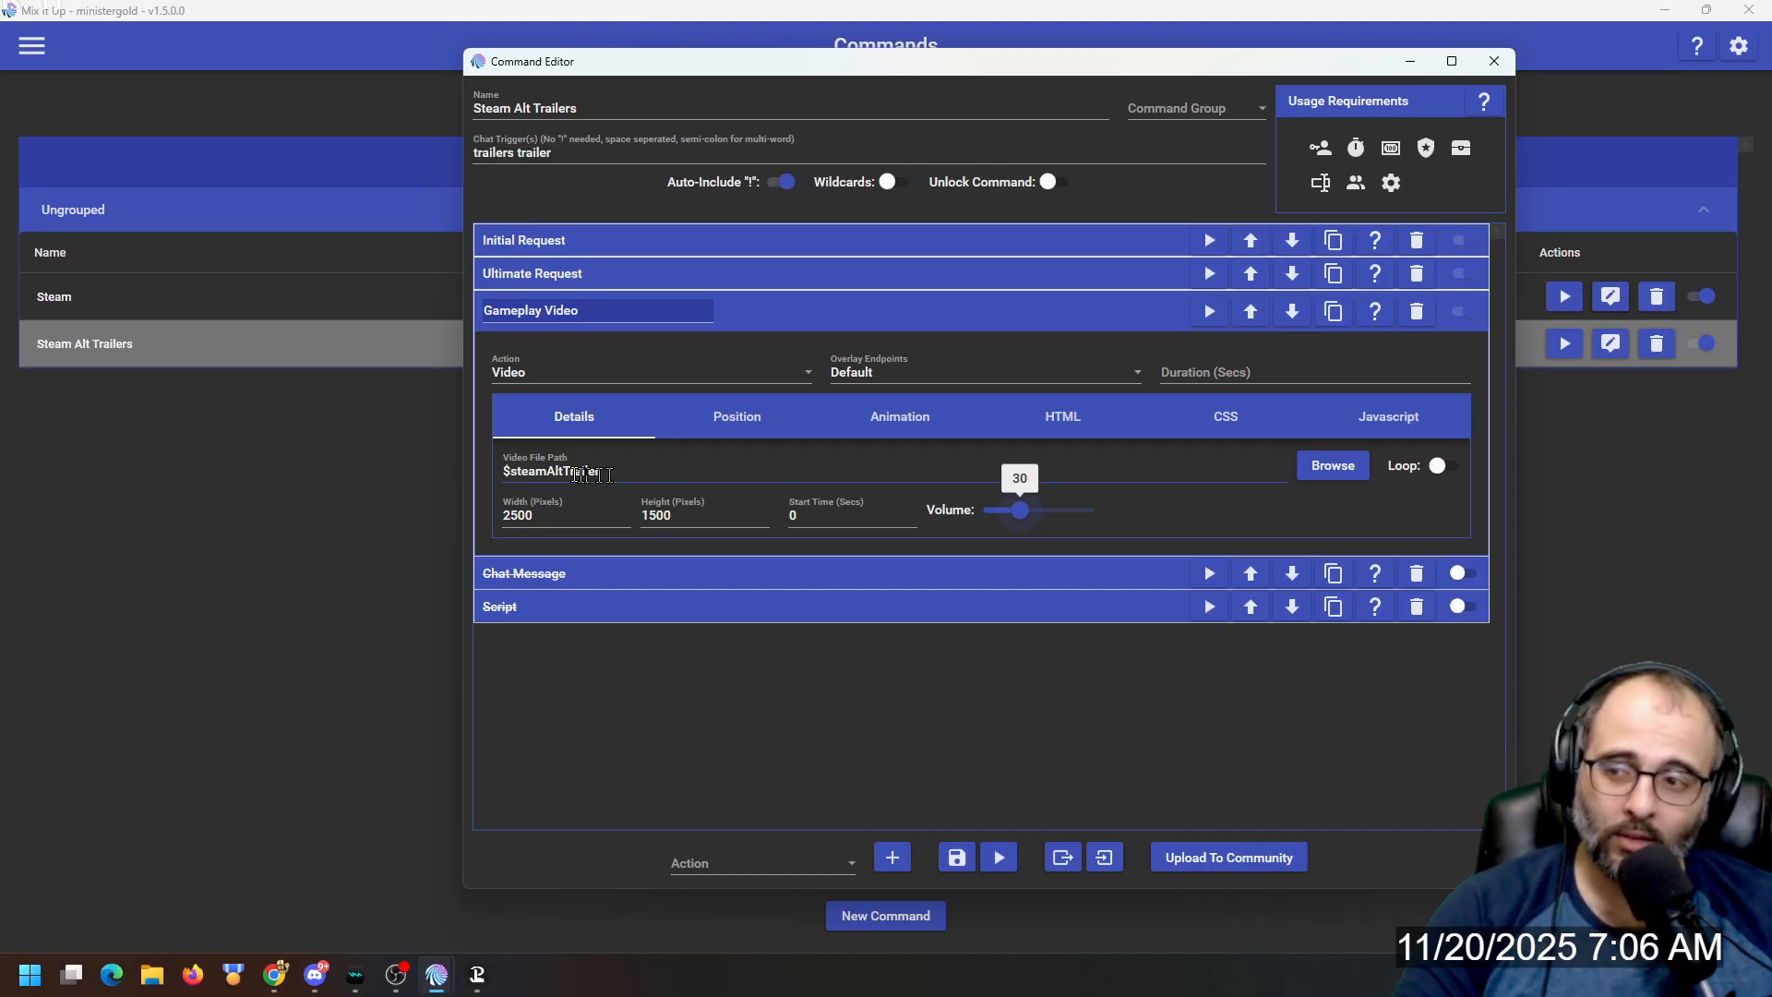
{"action": "type", "text": "Trailer"}
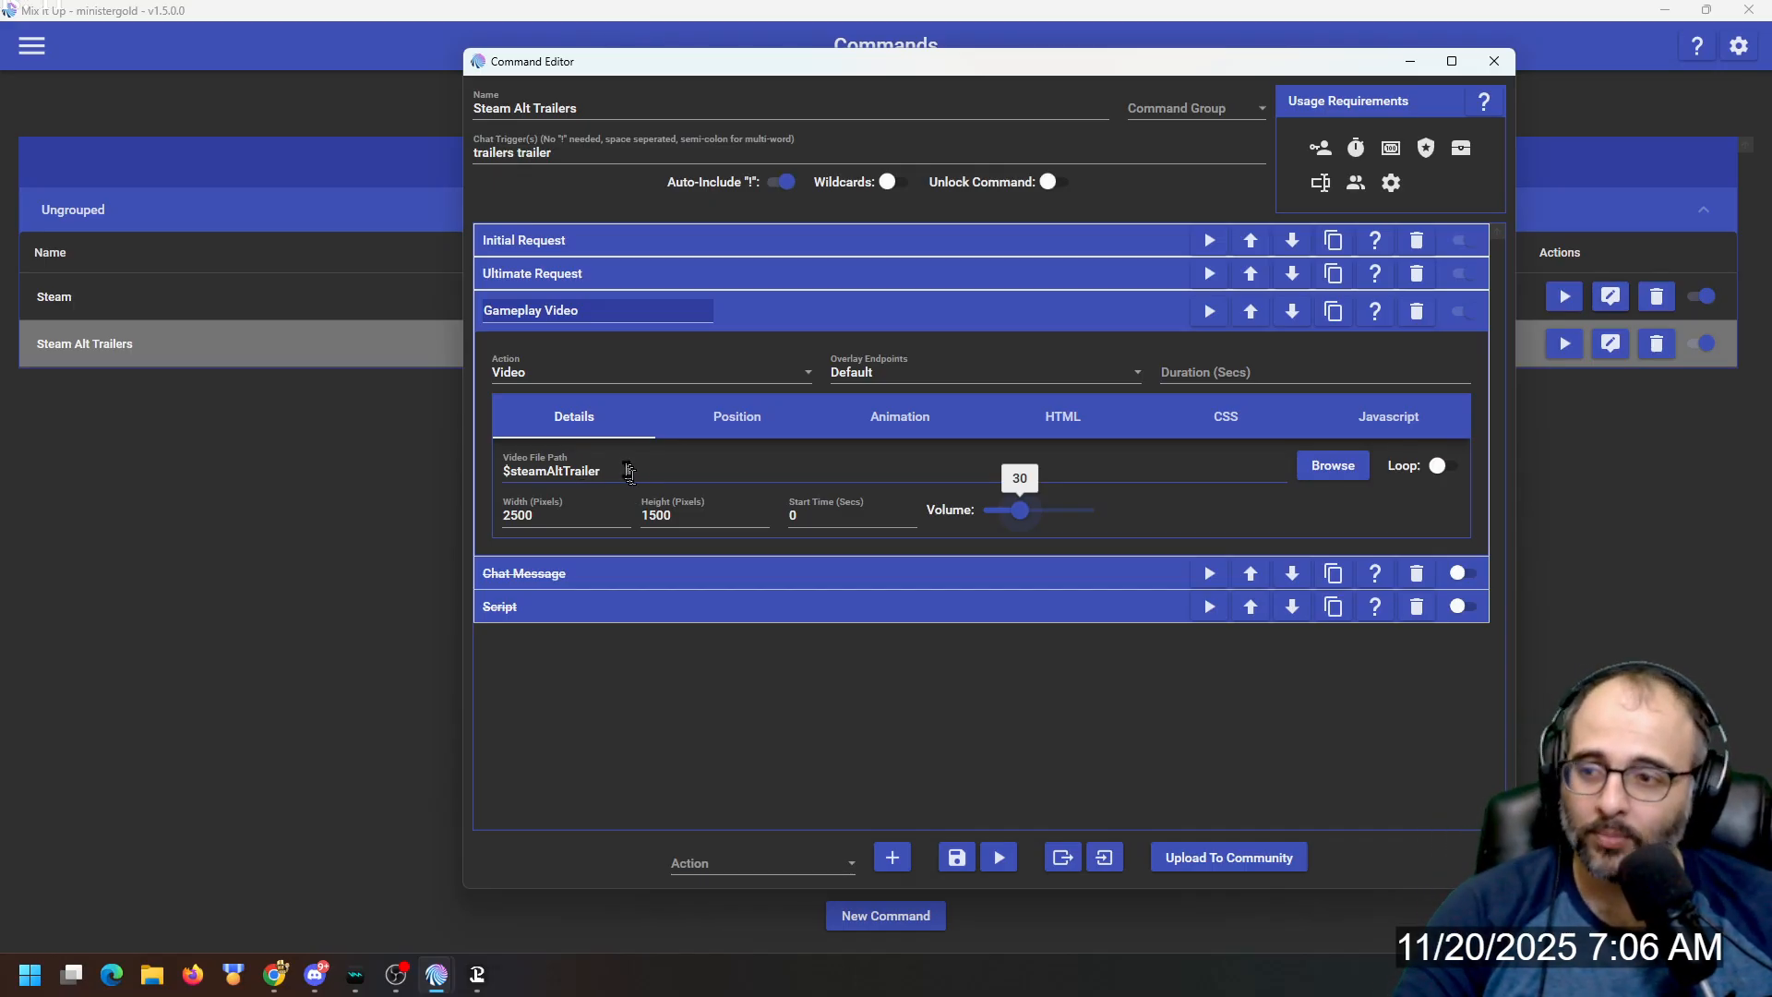
Collapse the Gameplay Video action and save the Steam Alt Trailers command.
{"action": "left_click", "coordinate": [738, 311]}
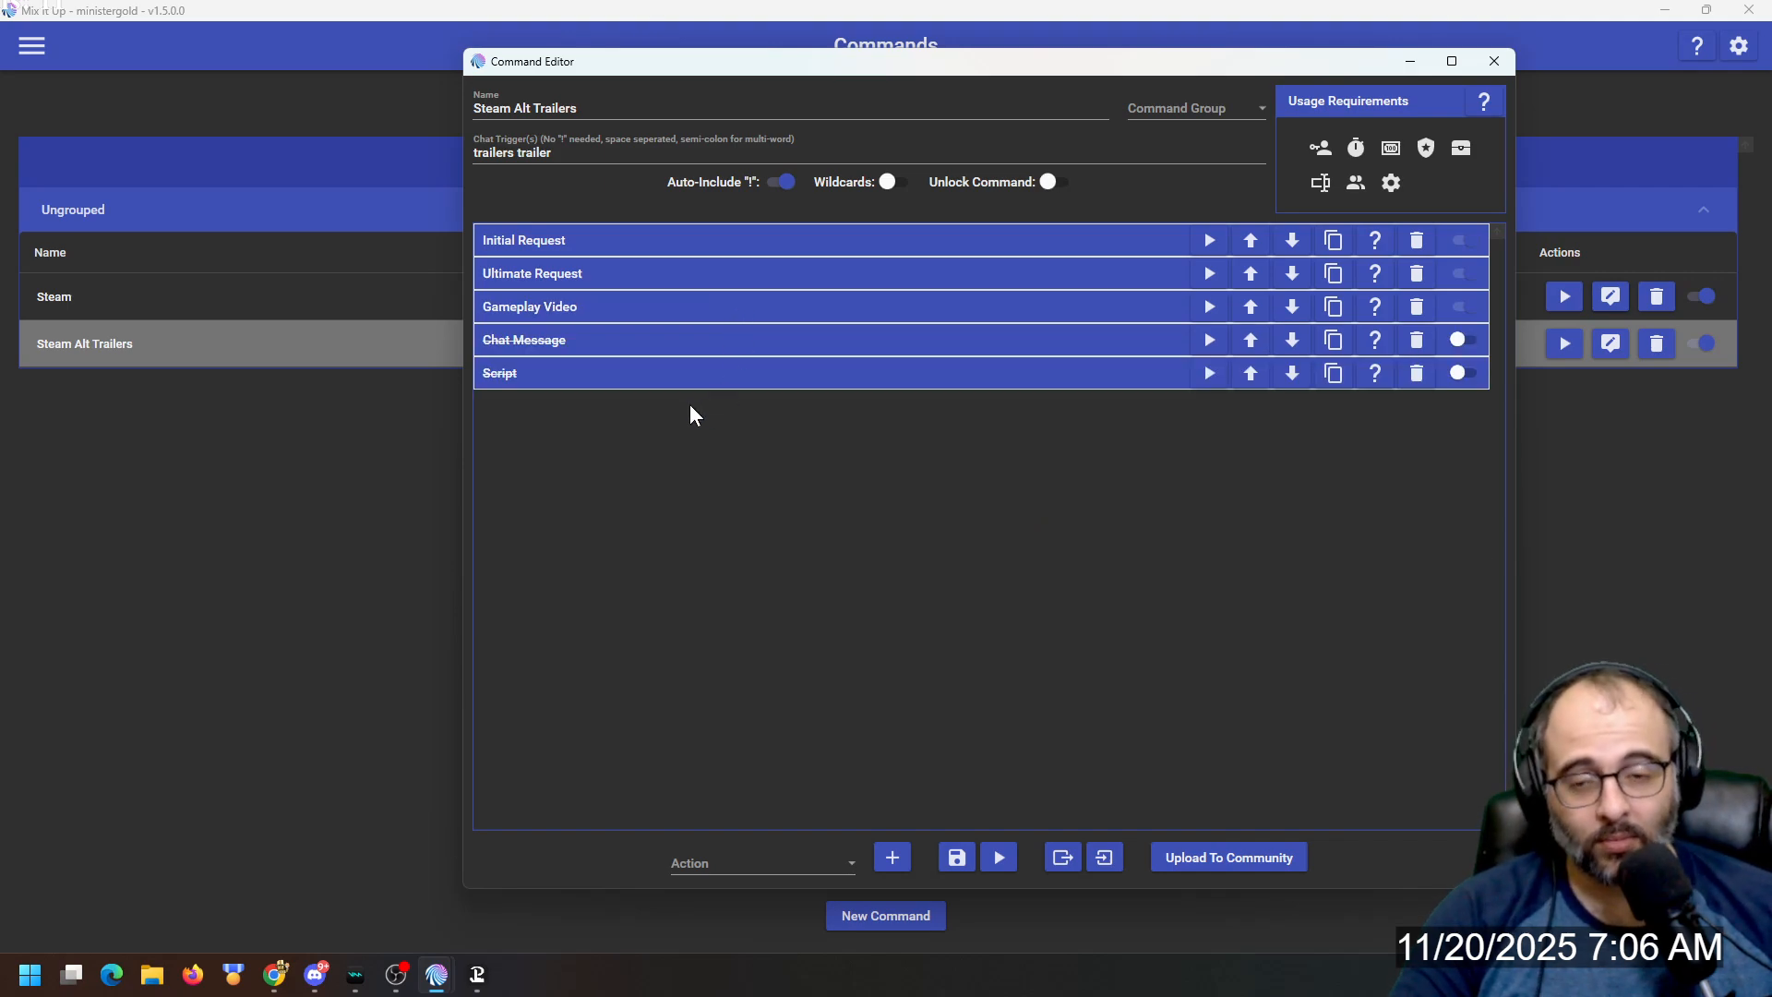
{"action": "left_click", "coordinate": [955, 860]}
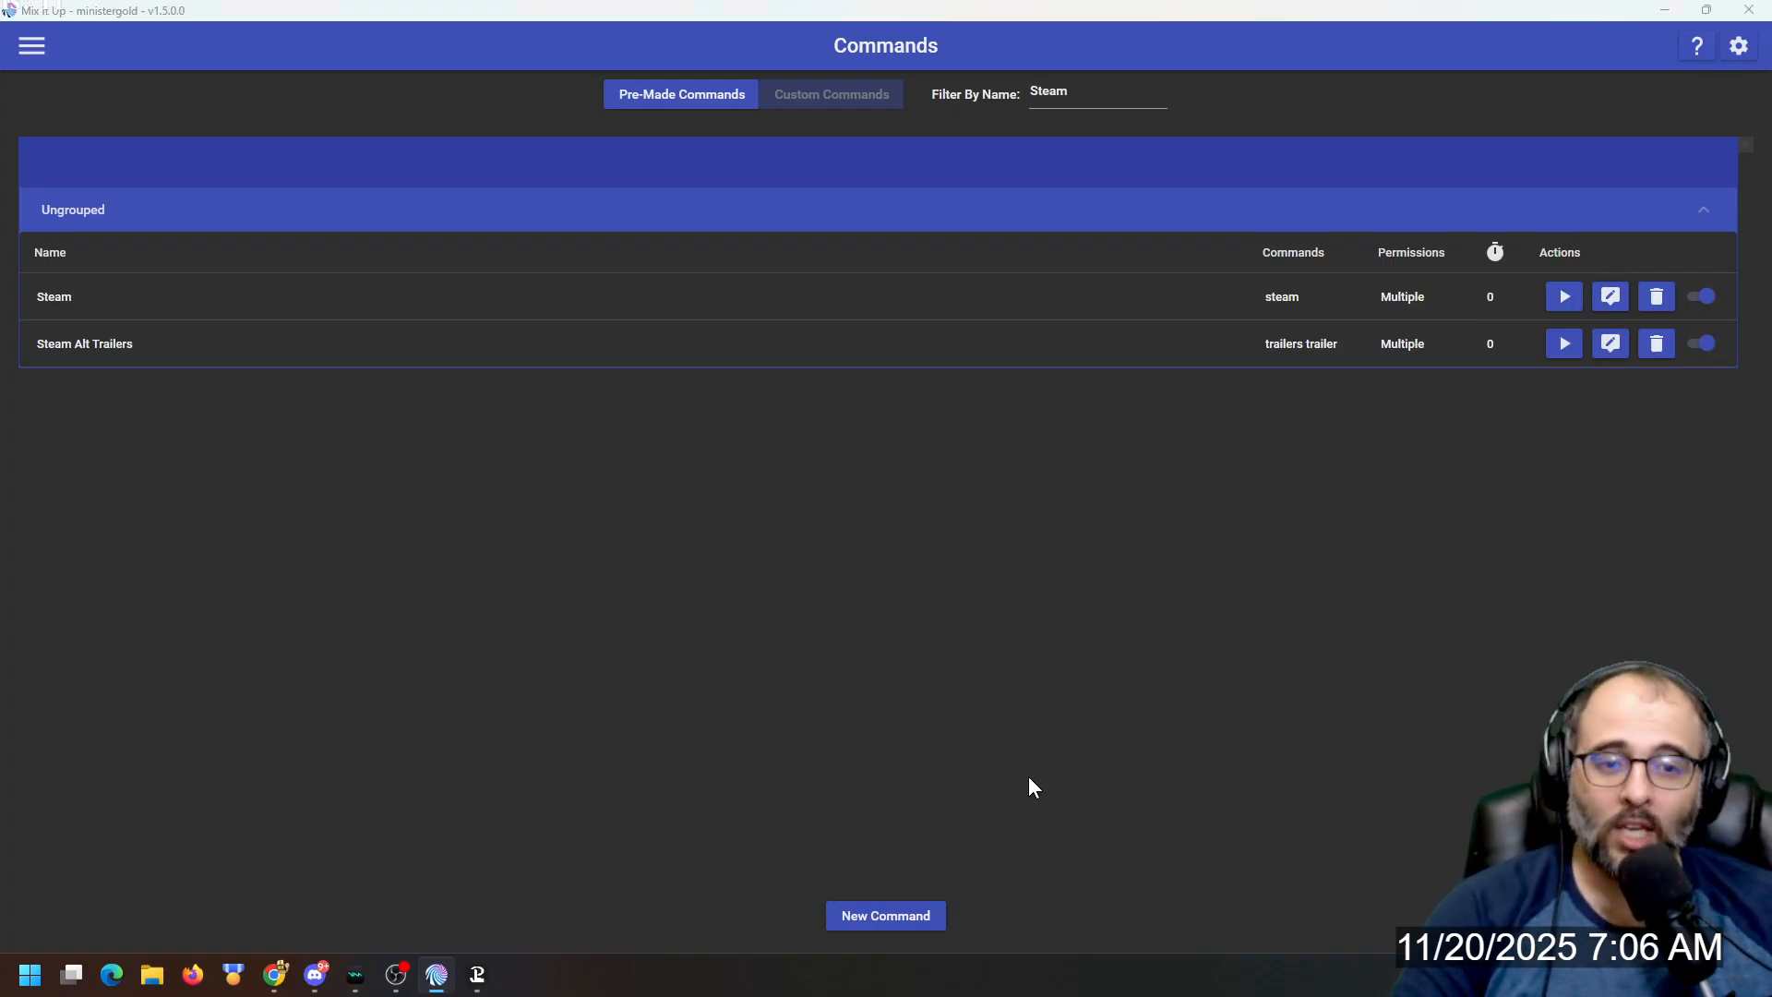
Switch to the Stream Chat window and move it to the middle of the screen.
{"action": "key", "text": "alt+Tab"}
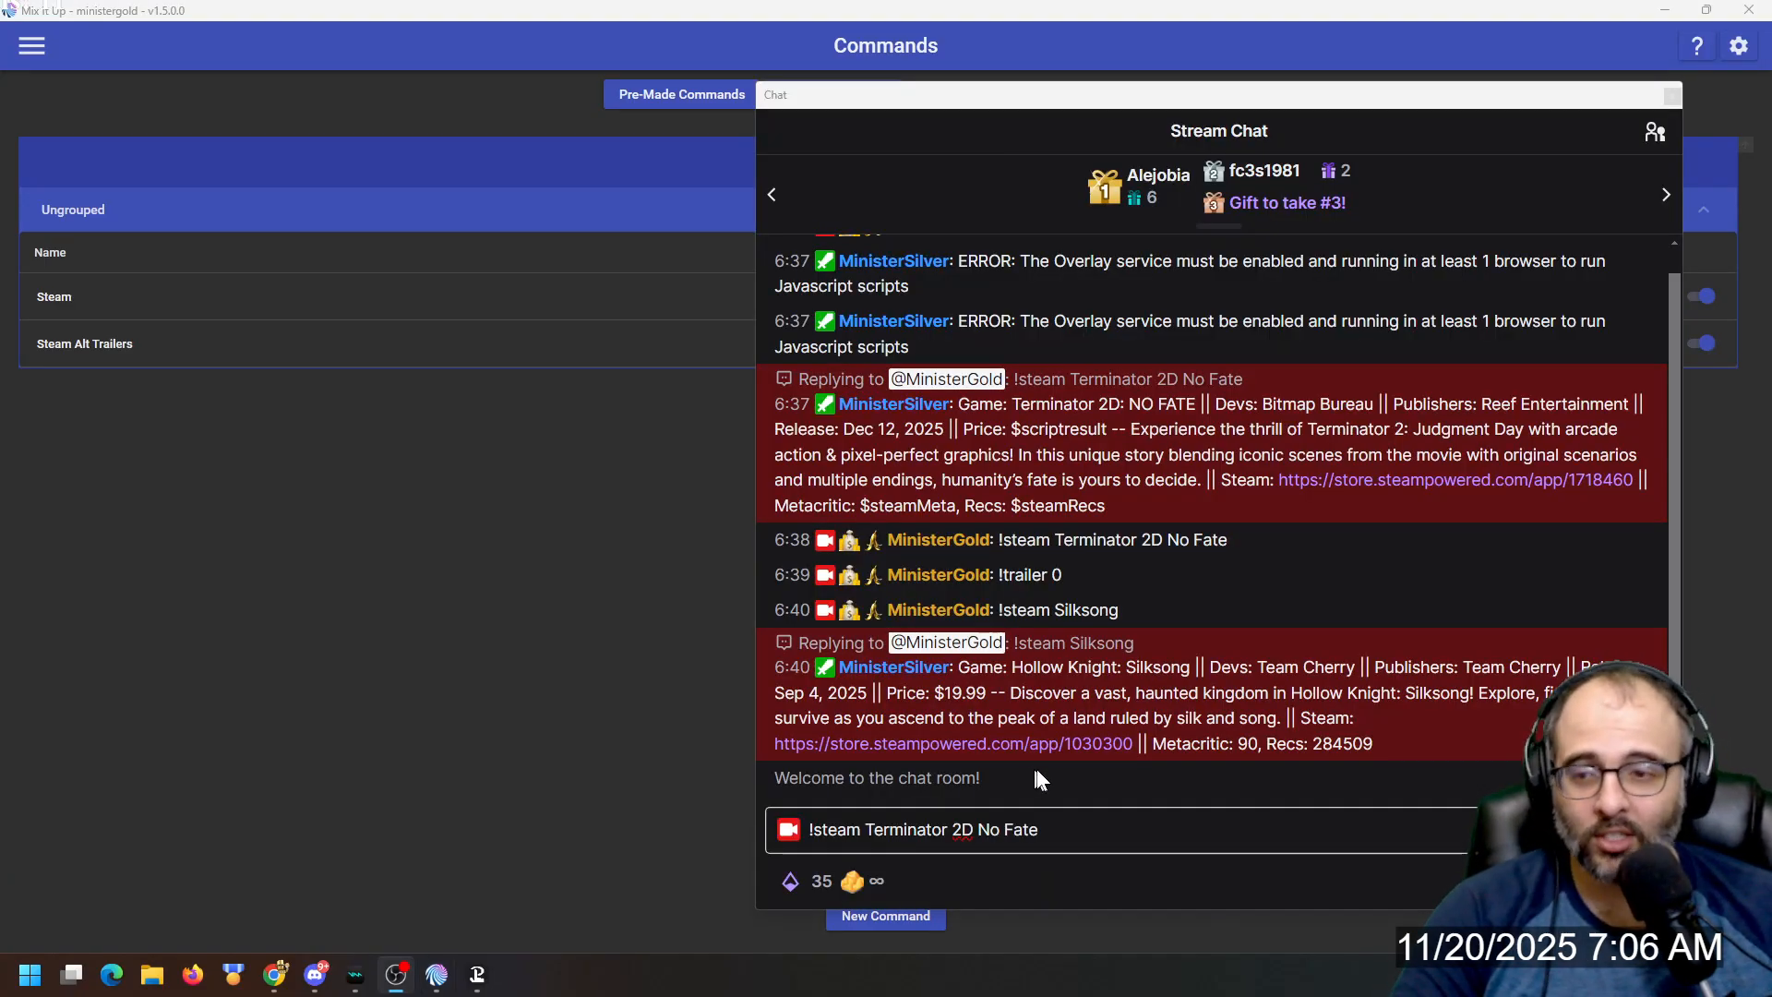
{"action": "left_click_drag", "start_coordinate": [1167, 102], "coordinate": [841, 98]}
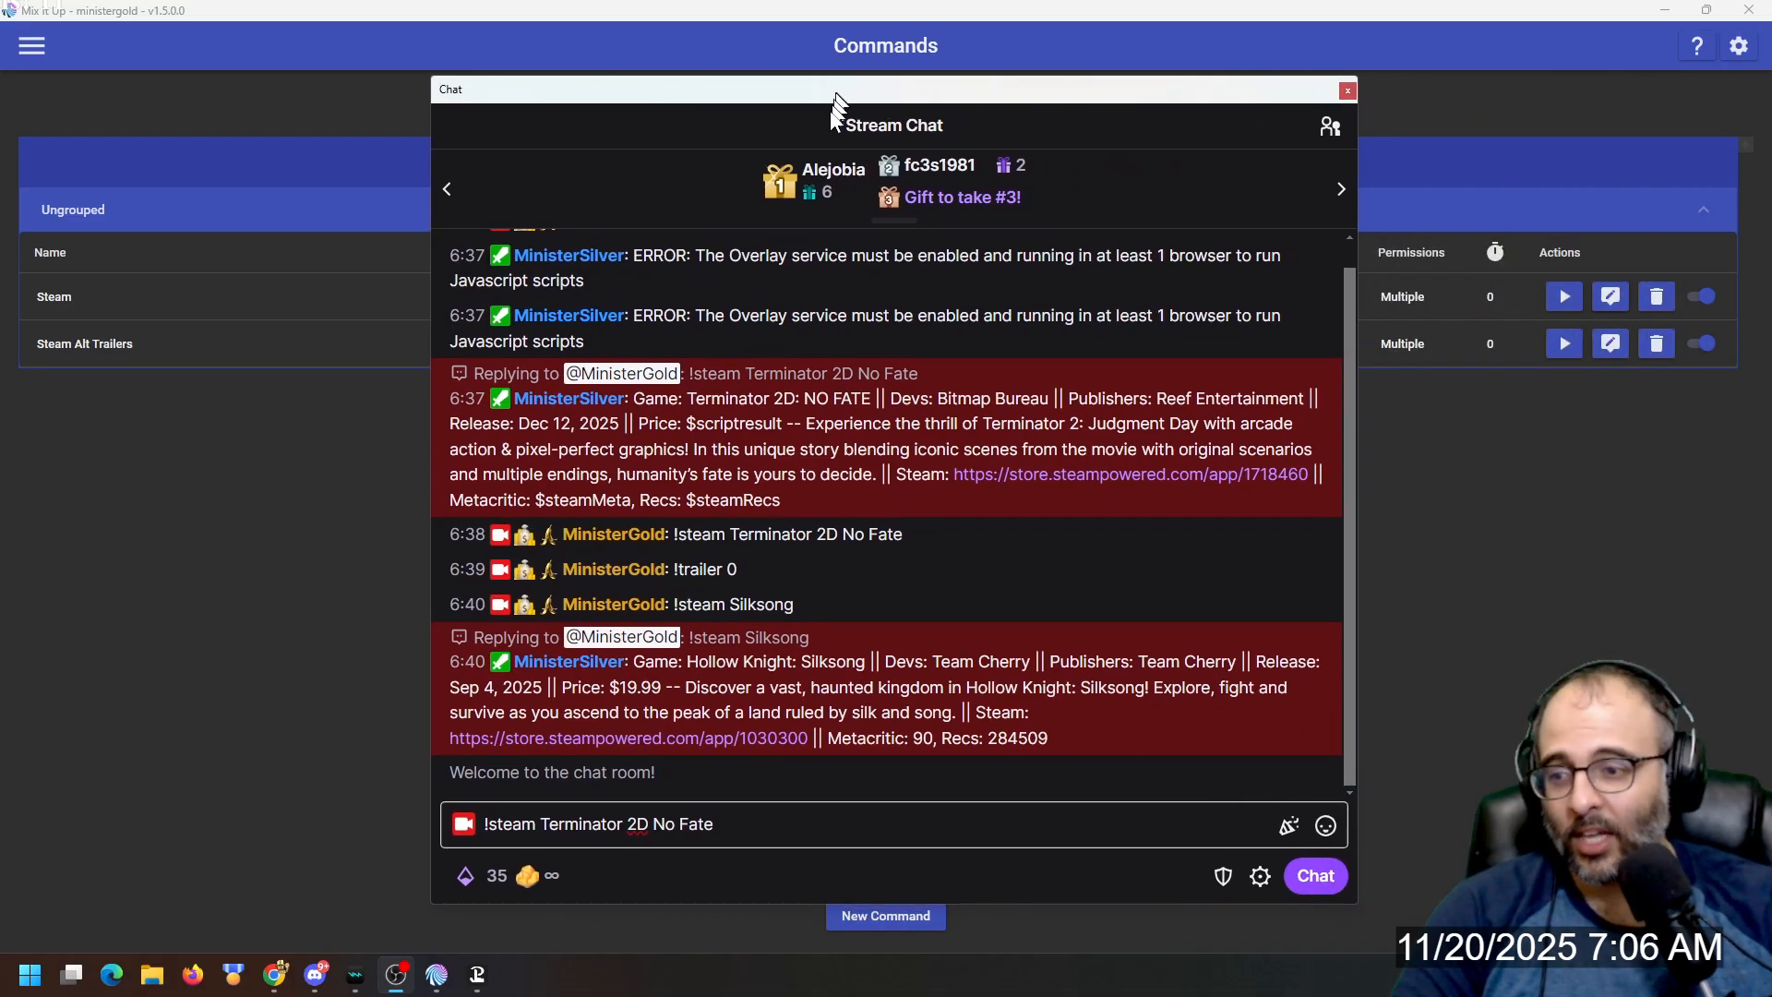